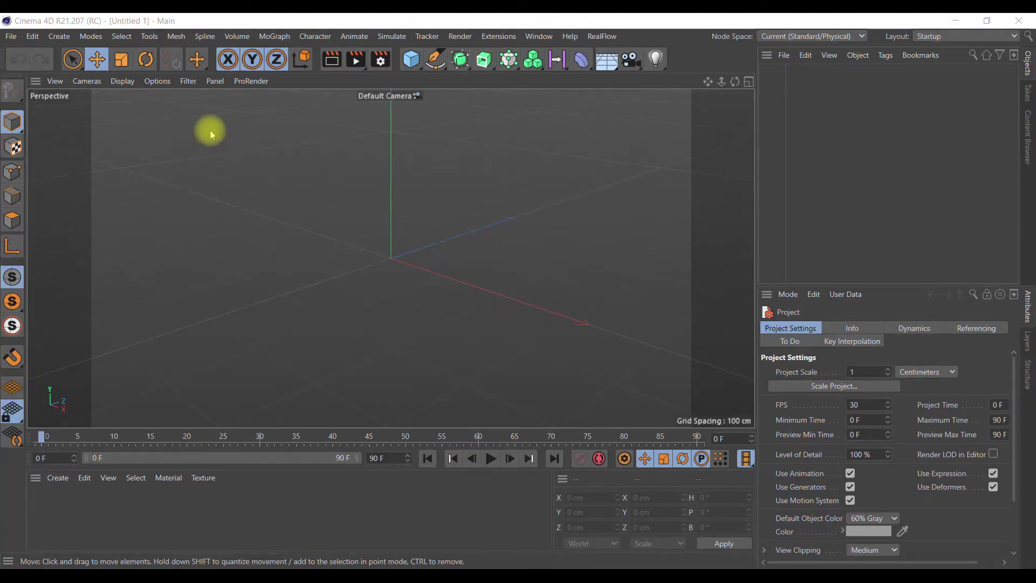
Add a Sphere as a Hemisphere and show it with Gouraud Shading (Lines)
mouse_move(410, 59)
left_mouse_down()
mouse_move(673, 122)
mouse_move(677, 102)
left_mouse_up()
left_click(897, 383)
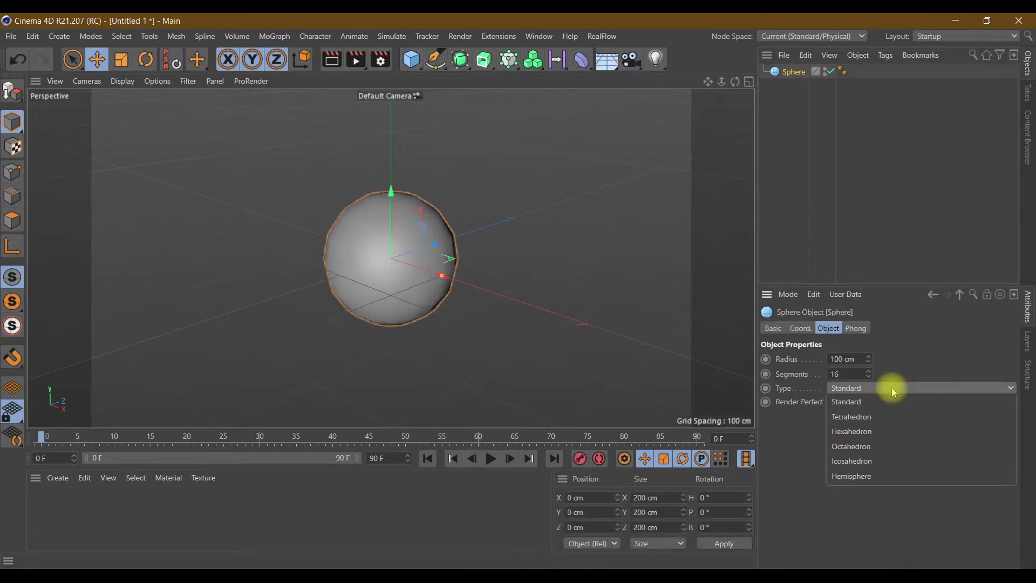
left_click(861, 475)
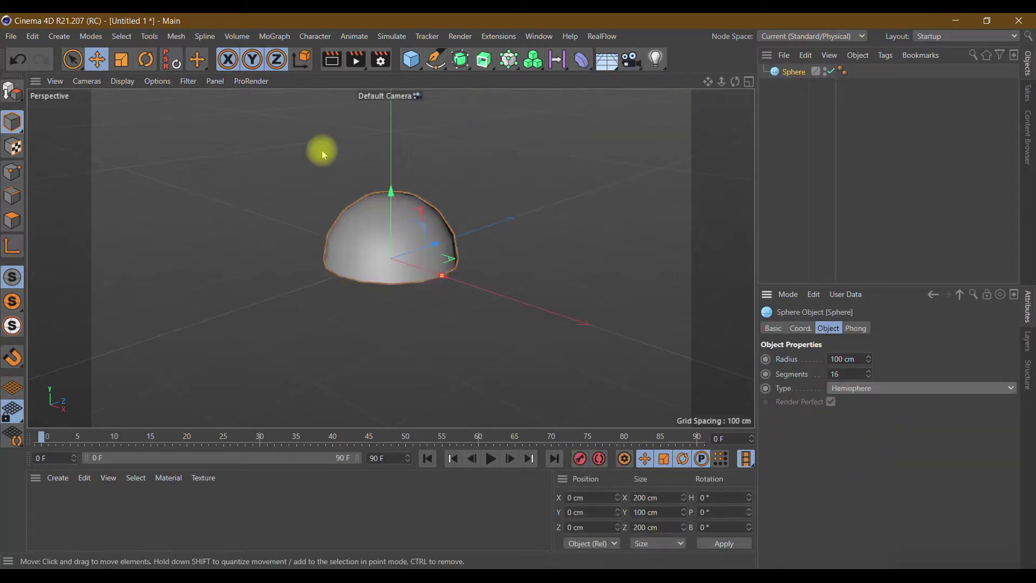
left_click(123, 82)
left_click(157, 116)
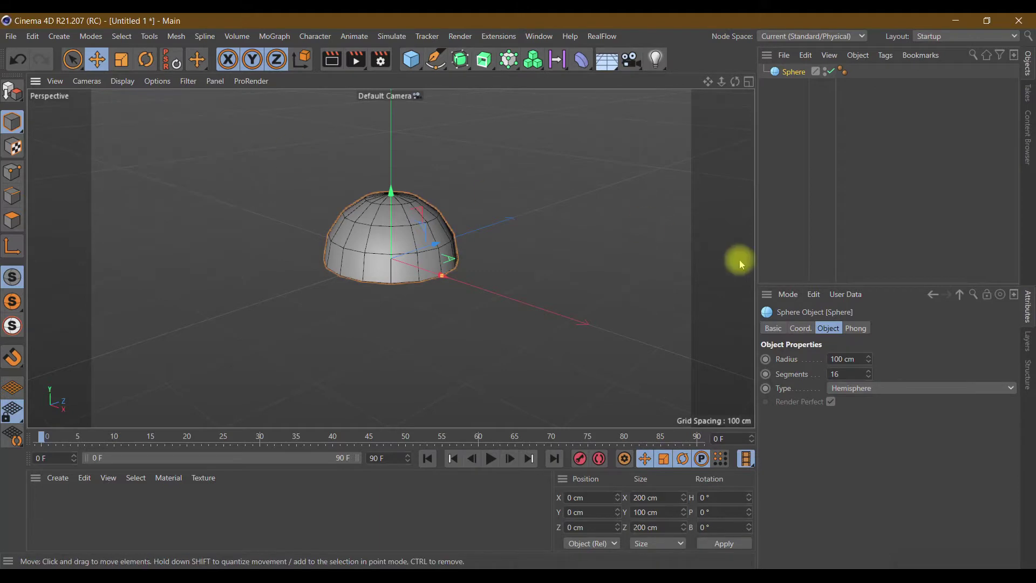
Set the hemisphere's pitch rotation (R.P) to 180° so it sits upside down
left_click(874, 397)
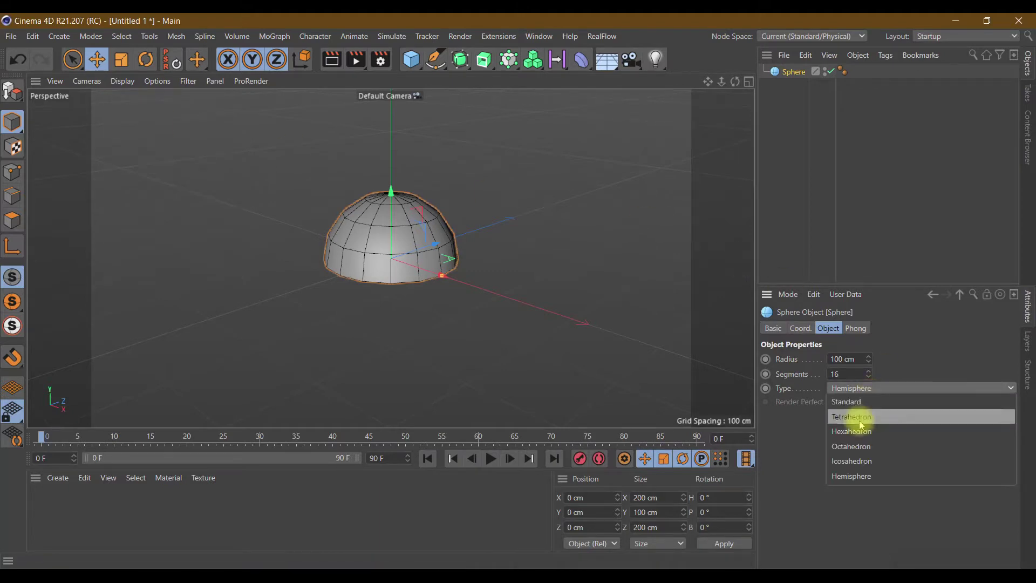
left_click(931, 345)
left_click(801, 330)
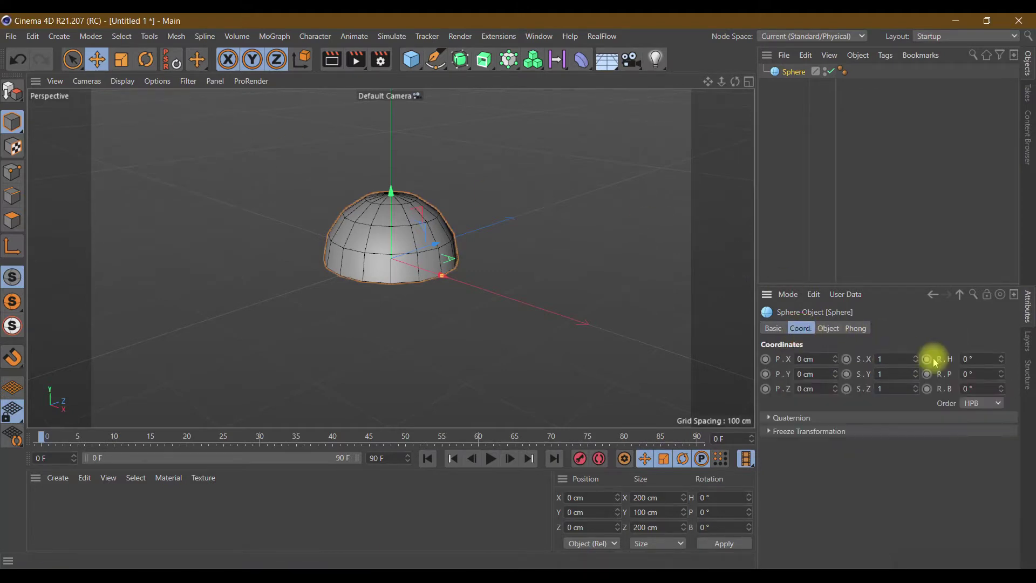
left_click(982, 376)
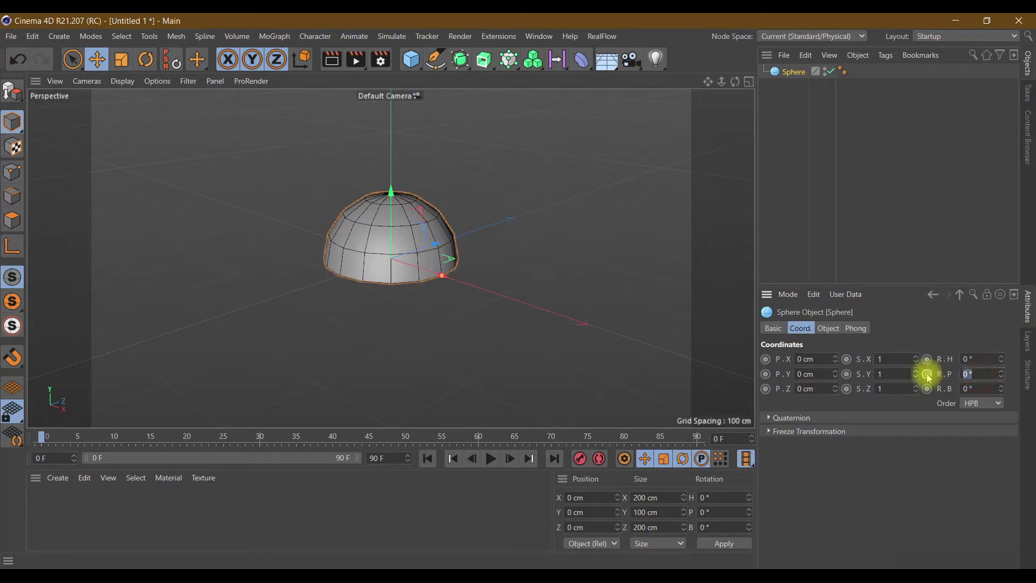
type("180")
left_click(845, 481)
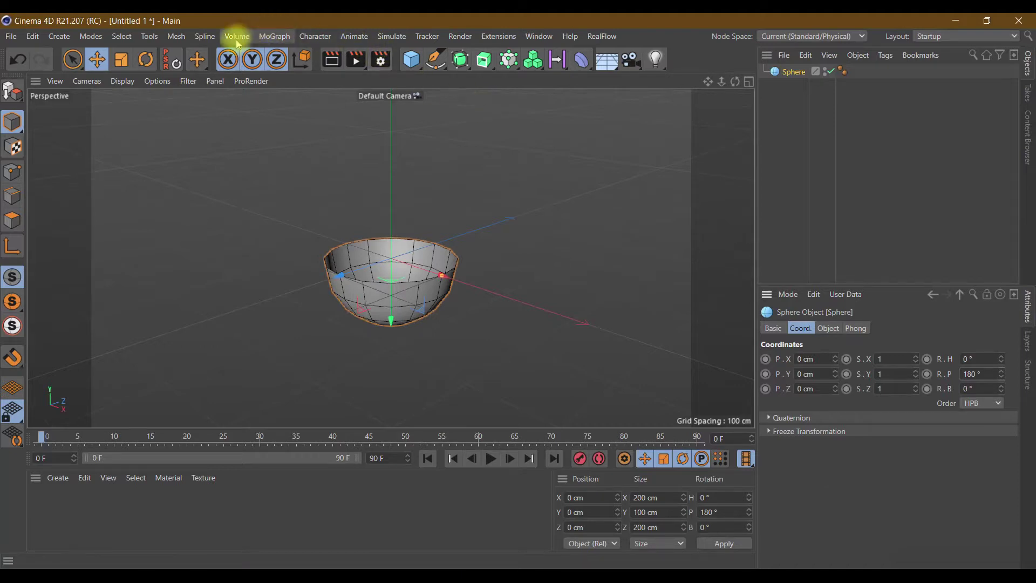
Browse the Simulate menu and the generator objects palette
left_click(393, 37)
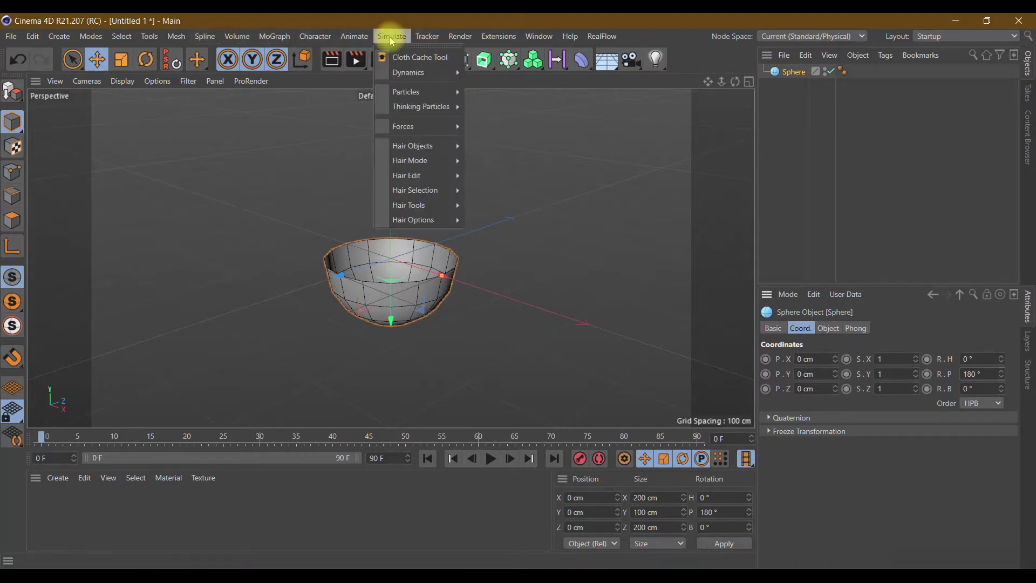
left_click(500, 123)
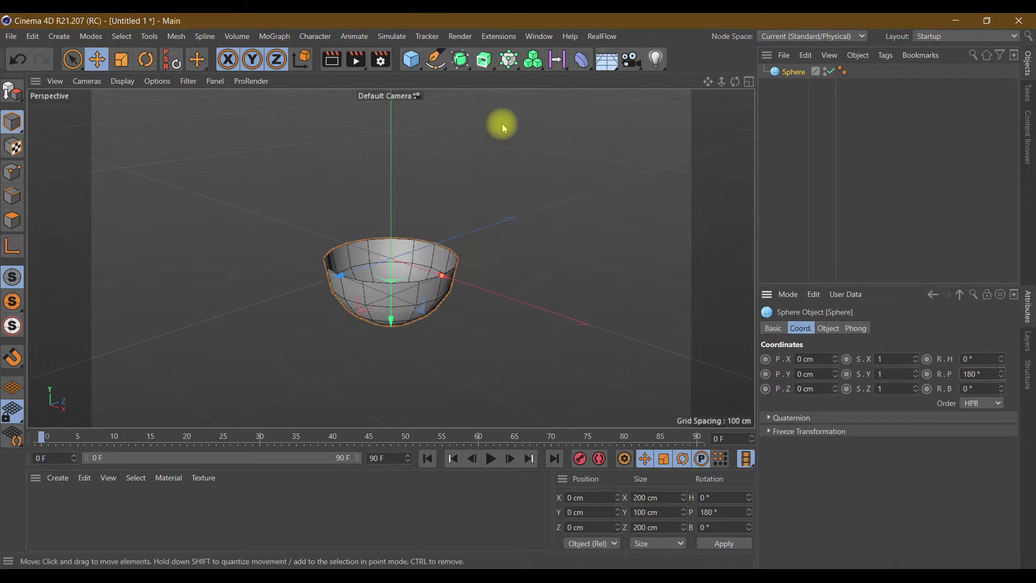
left_click(462, 60)
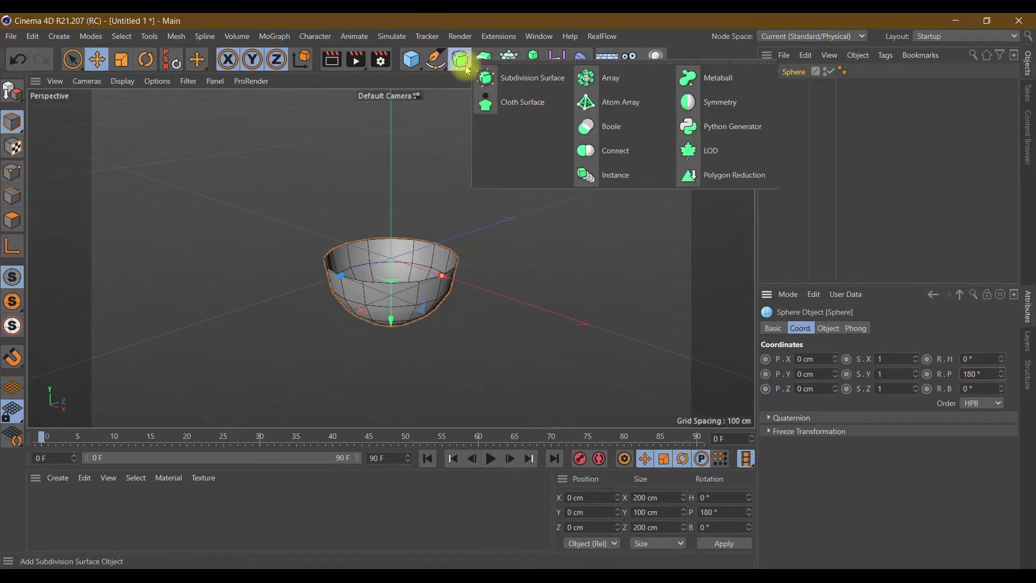
Add a Cloth Surface generator and nest the hemisphere under it
left_click(522, 102)
left_click_drag(805, 77, 801, 72)
left_click(798, 71)
scroll(447, 263, "up", 3)
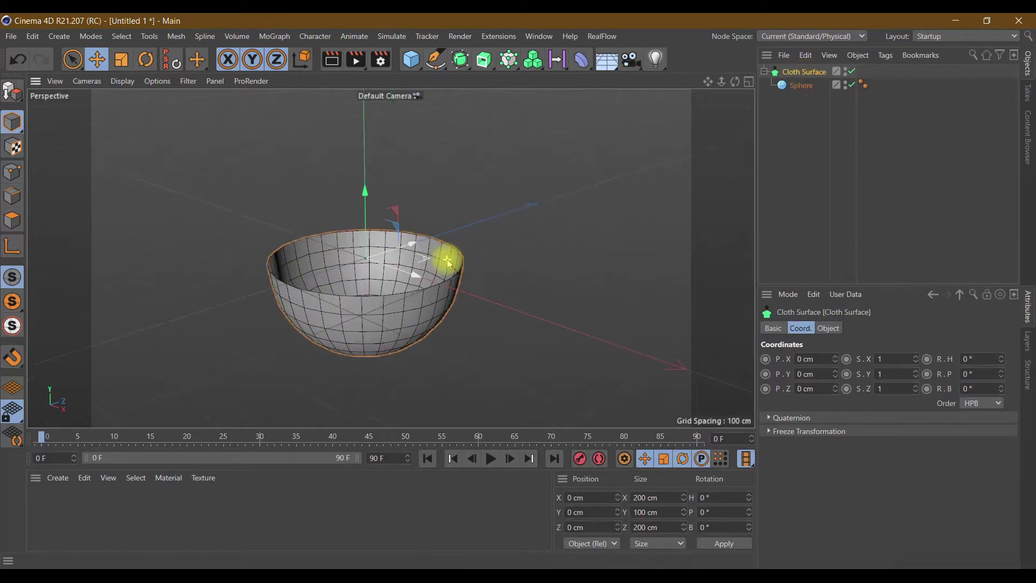
scroll(447, 263, "up", 2)
Give the Cloth Surface 0 subdivisions and 17 cm thickness
left_click(836, 328)
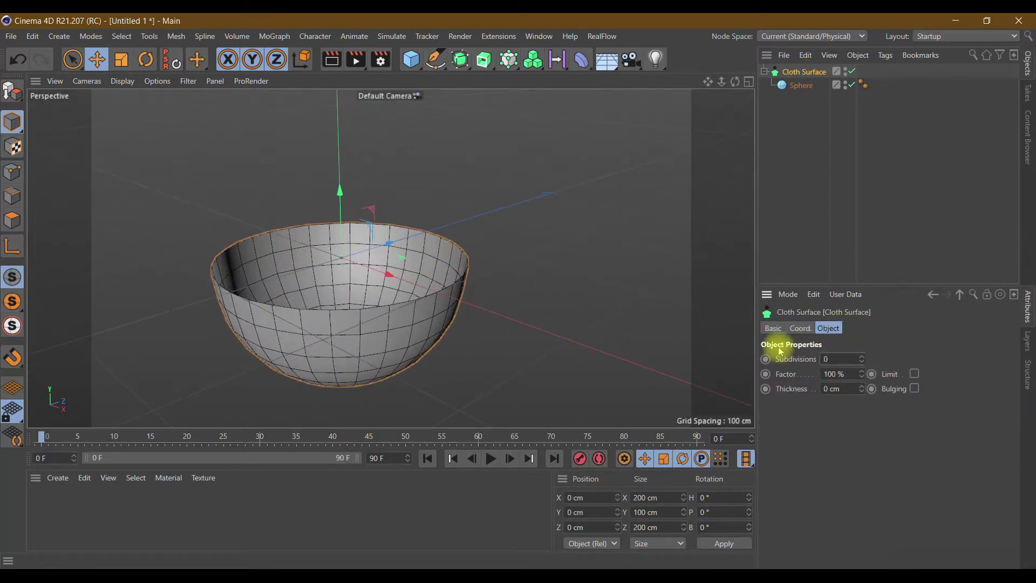
key("Return")
left_click(849, 389)
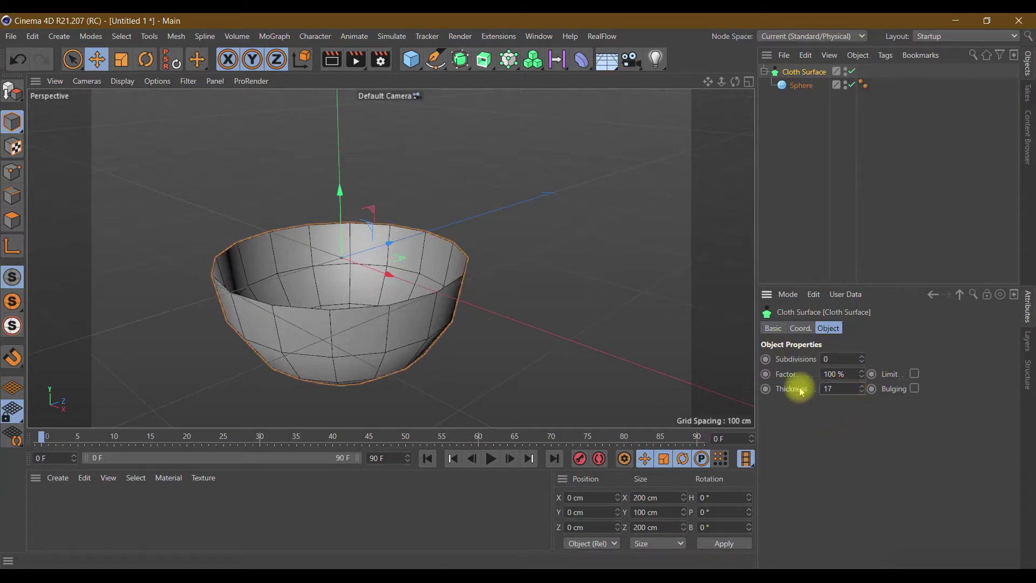
key("Return")
scroll(447, 259, "down", 2)
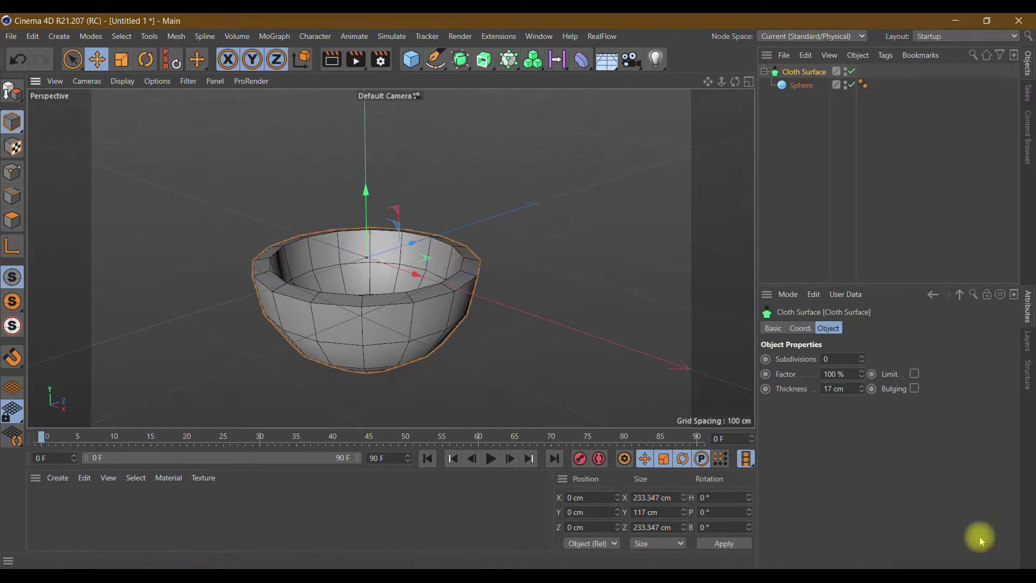
left_click(799, 87)
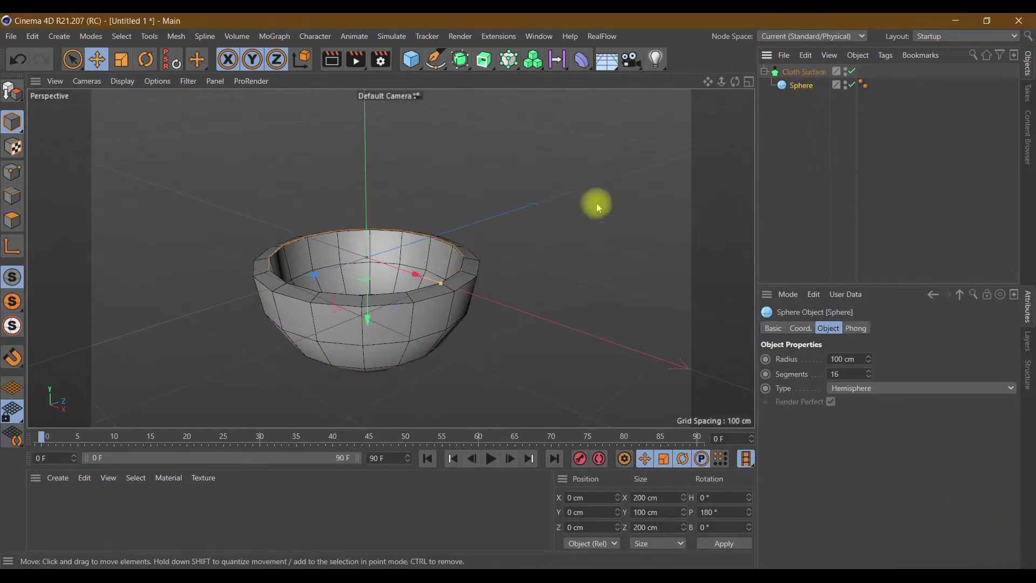
Make the hemisphere editable and disable the Cloth Surface
left_click(12, 90)
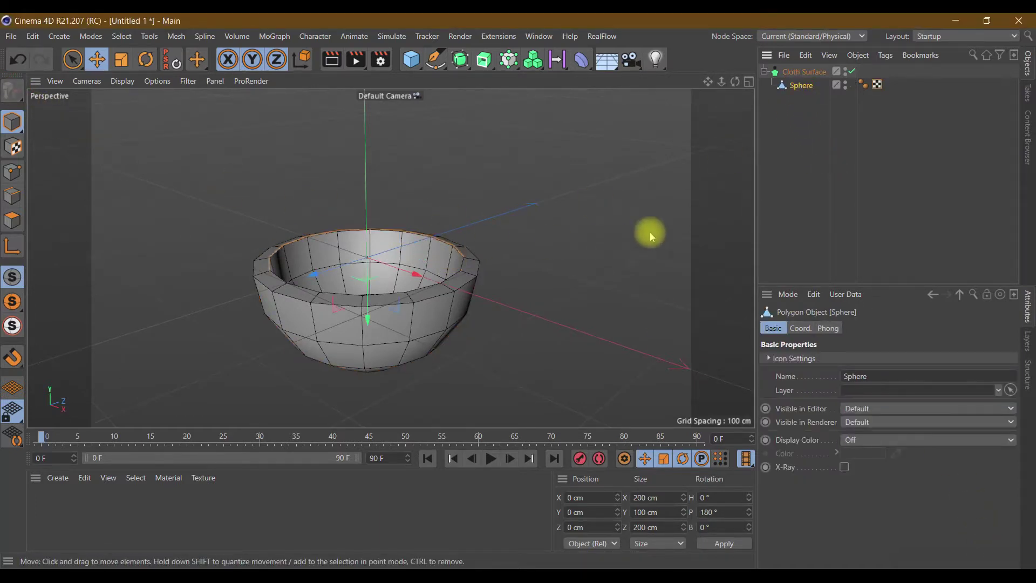
left_click(803, 71)
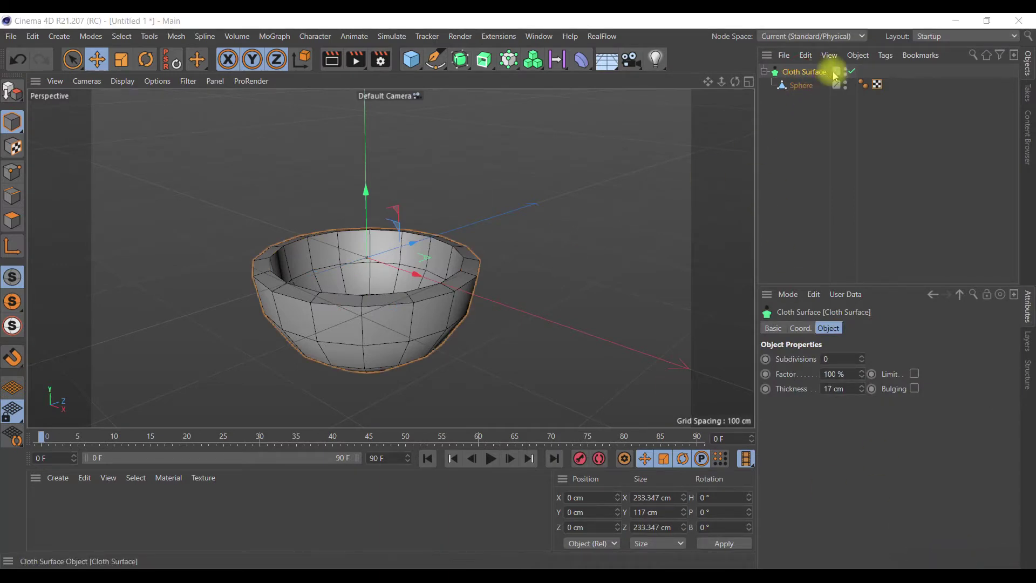
left_click(851, 72)
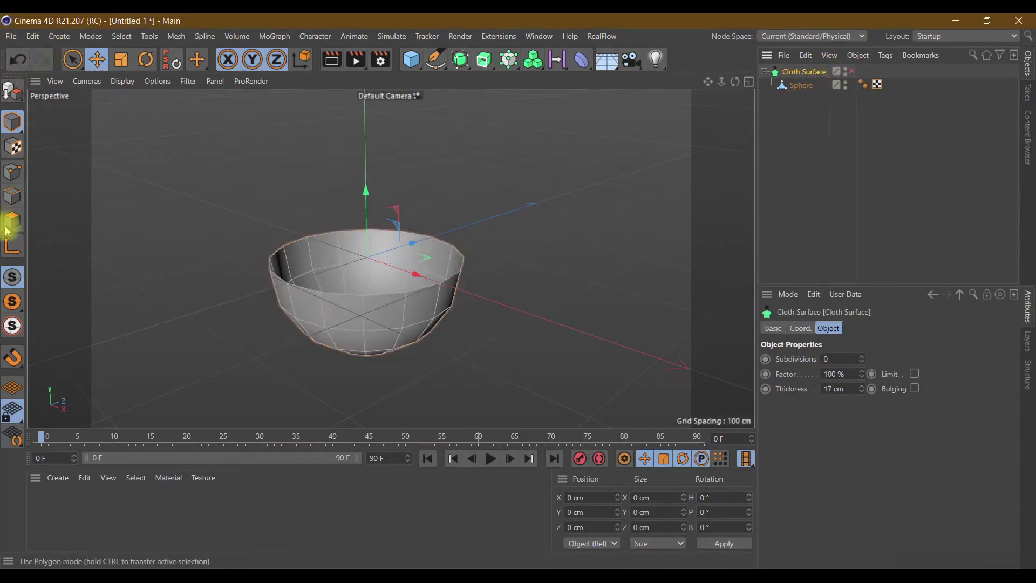
Use Live Selection in Soft Selection mode and view the bowl from below
left_click(72, 59)
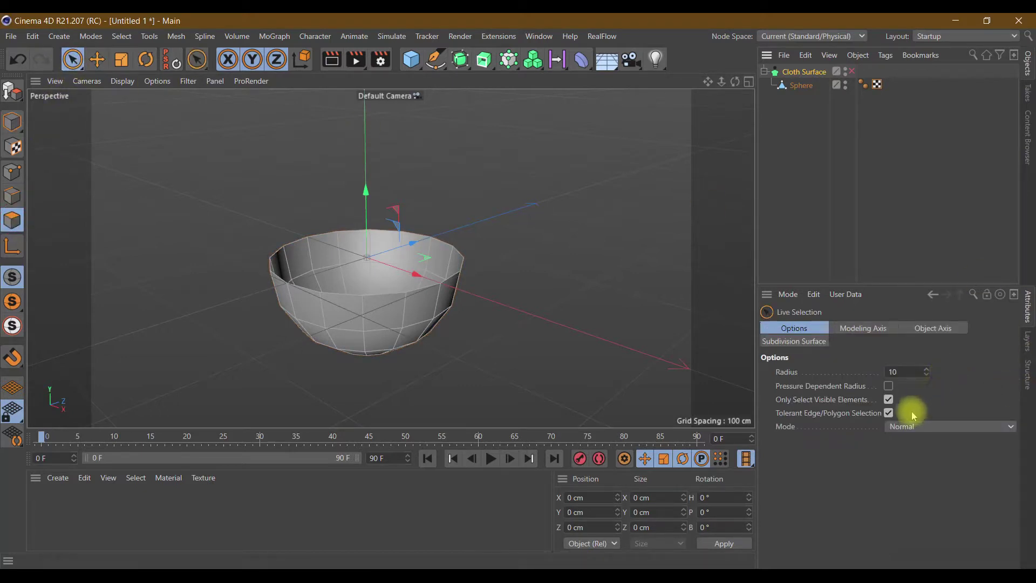
left_click(908, 427)
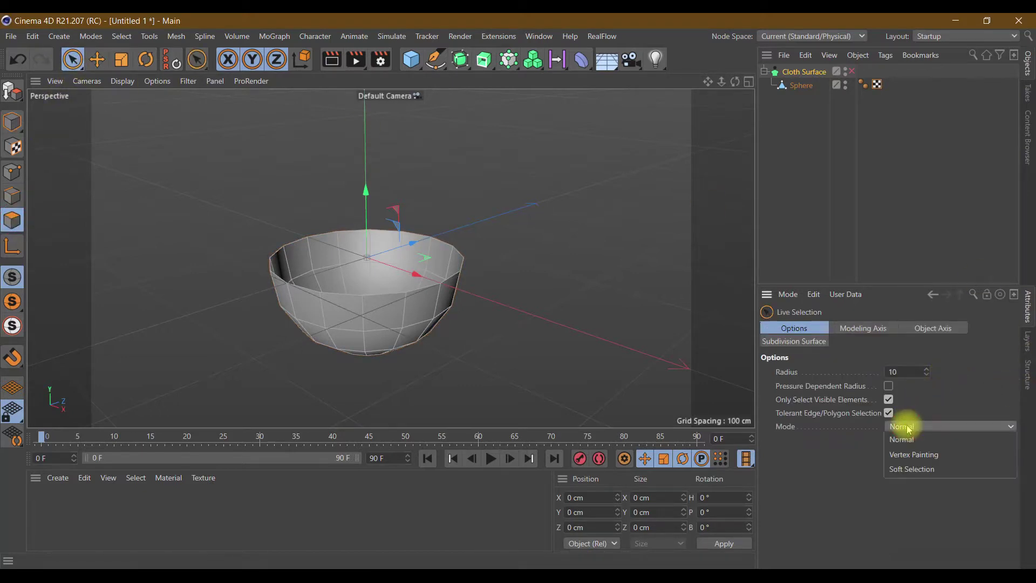
left_click(911, 469)
left_click_drag(728, 92, 391, 258)
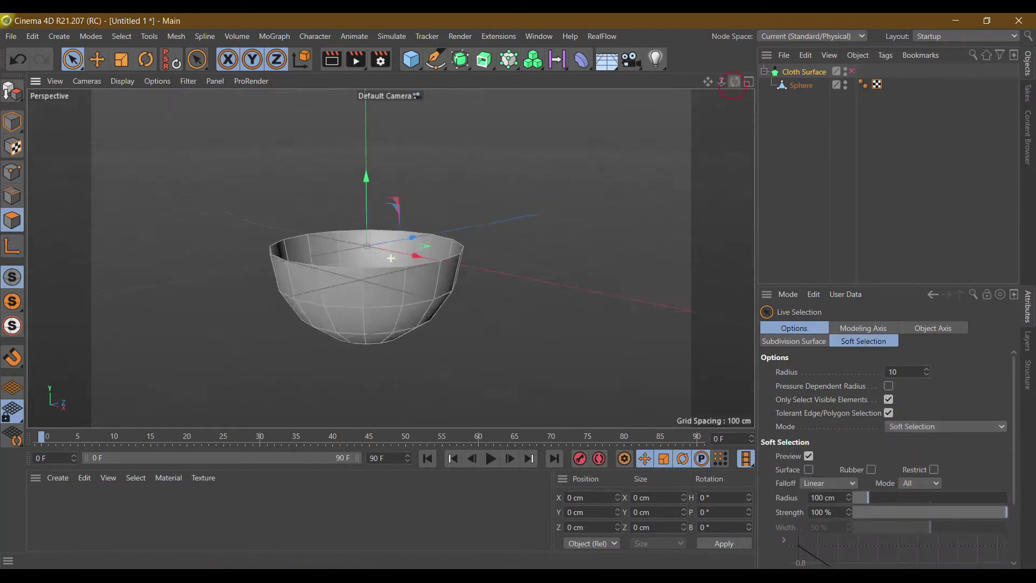
Live-select the bowl's bottom polygons and slide them along X to stretch one side
left_click(788, 101)
left_click(362, 313)
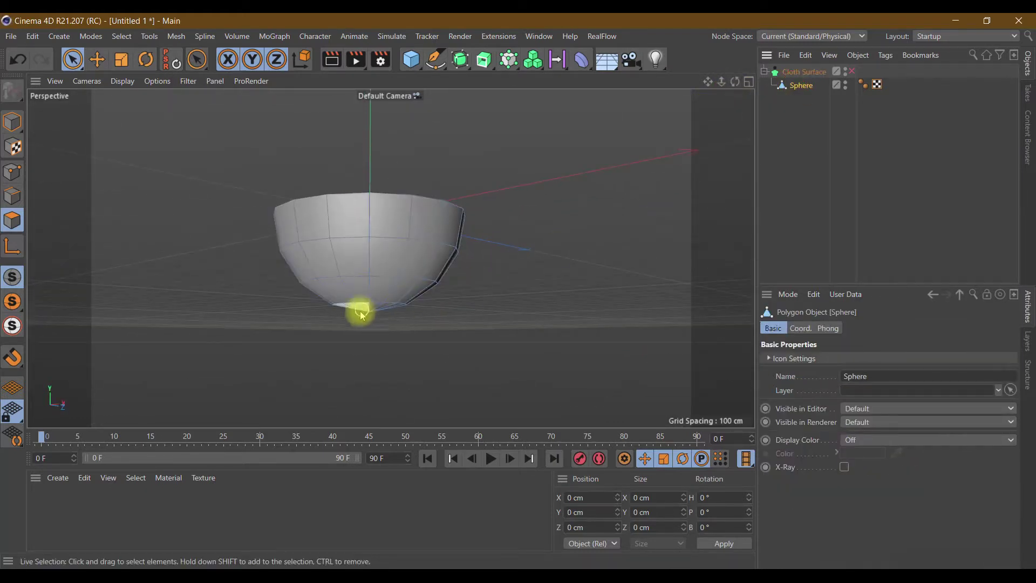
mouse_move(363, 317)
left_mouse_down()
mouse_move(379, 315)
mouse_move(391, 343)
left_mouse_up()
left_click_drag(735, 80, 701, 124)
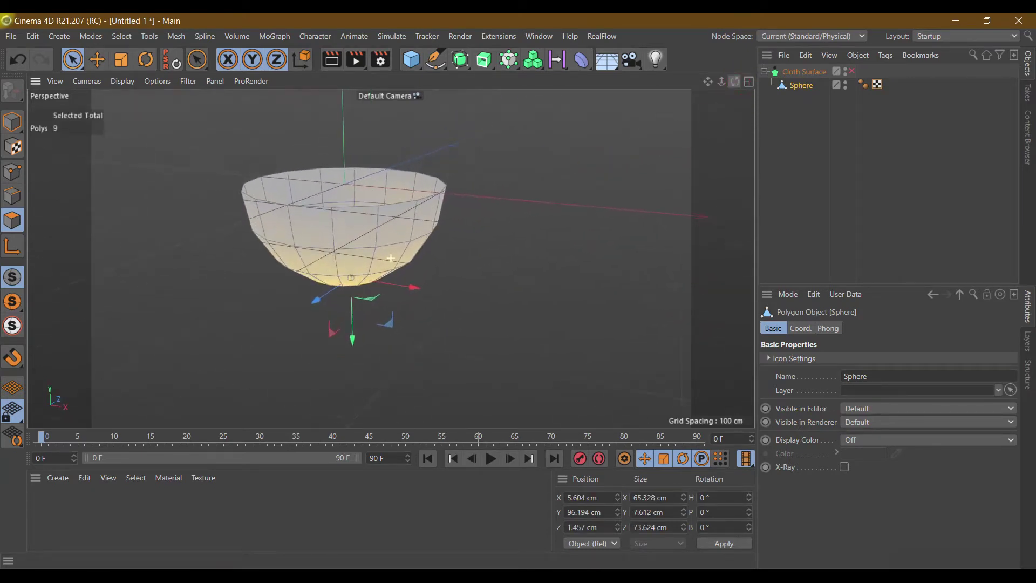
left_click_drag(409, 290, 399, 268)
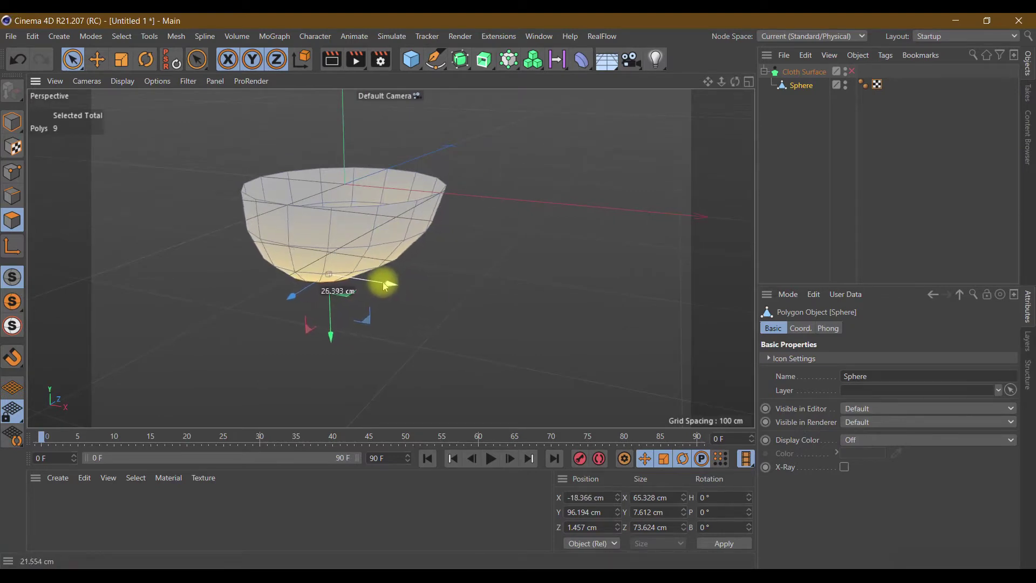
left_click_drag(737, 93, 805, 116)
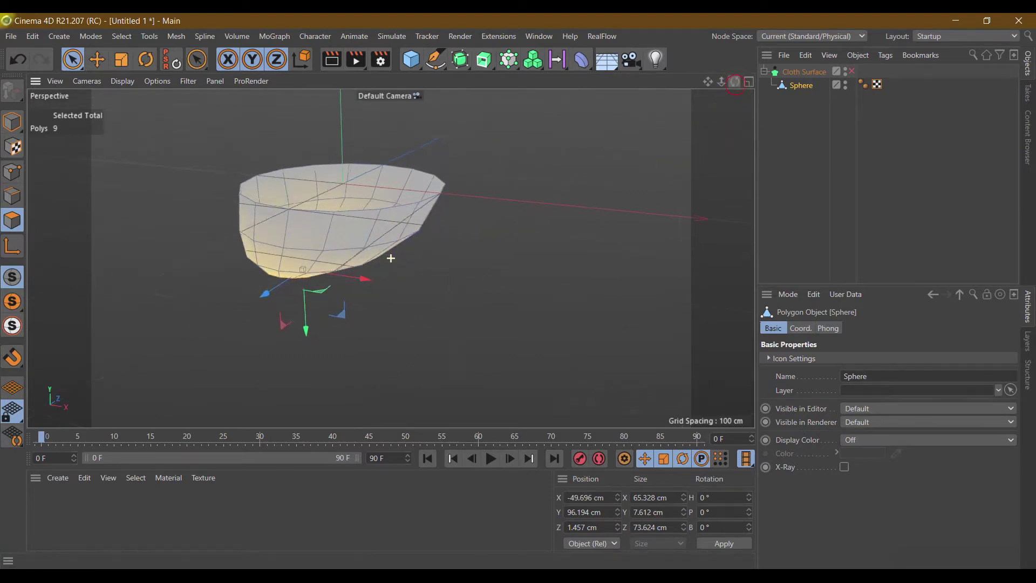
Re-enable the Cloth Surface and raise the whole bowl upward in Model mode
left_click(852, 71)
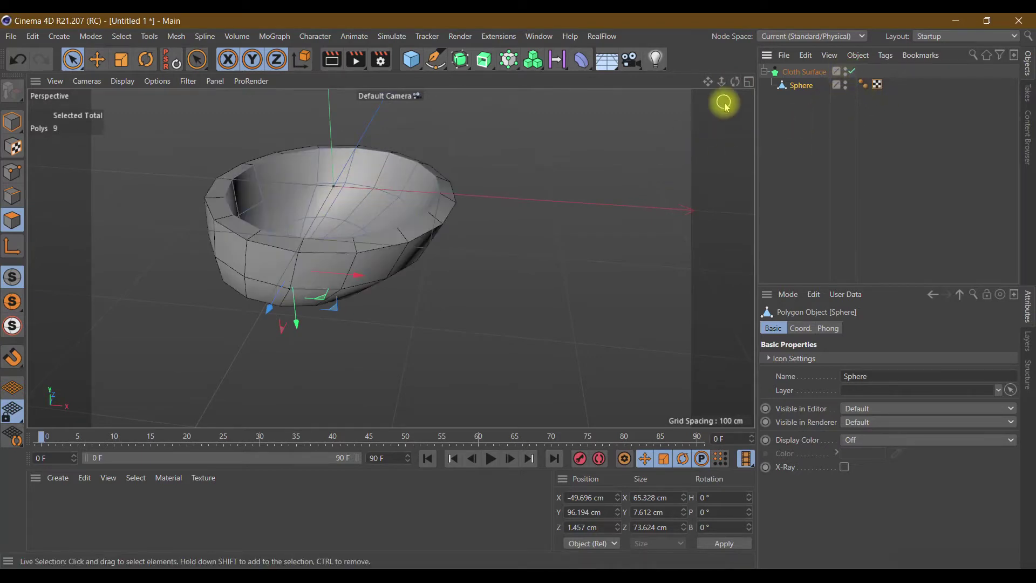
left_click_drag(735, 82, 724, 85)
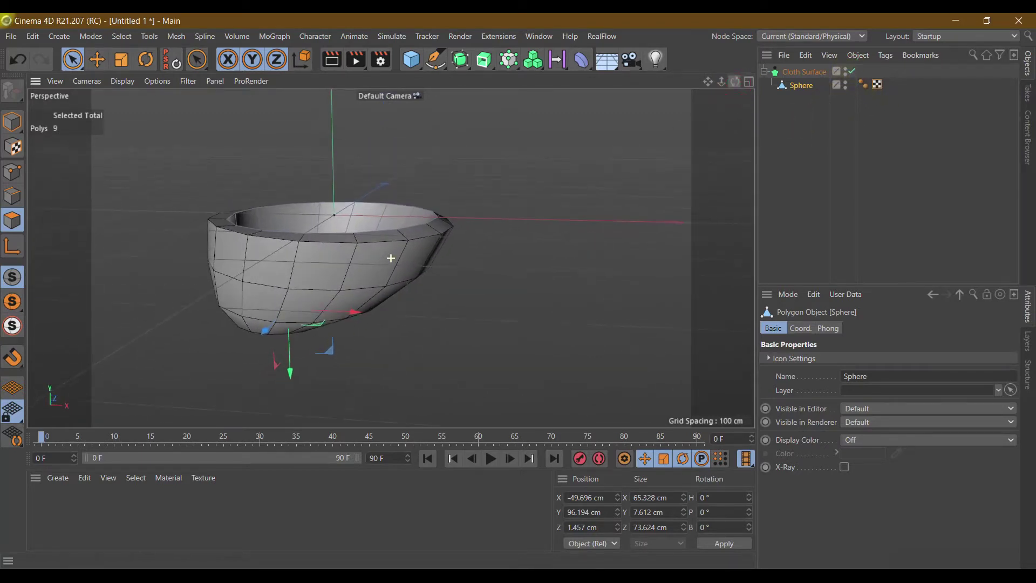
middle_click_drag(391, 258, 456, 286, "alt")
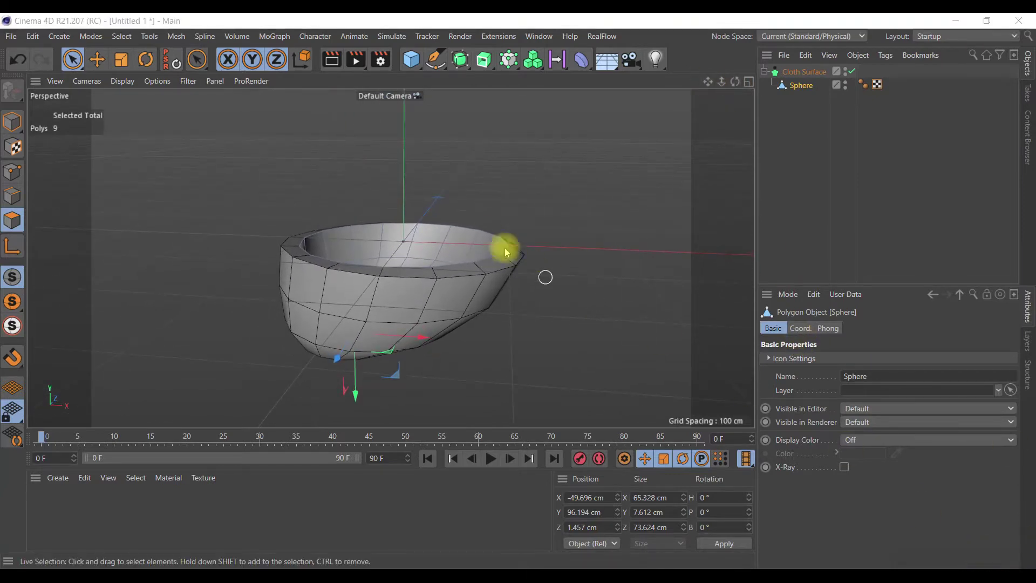
left_click_drag(504, 248, 482, 236, "alt")
left_click(798, 72)
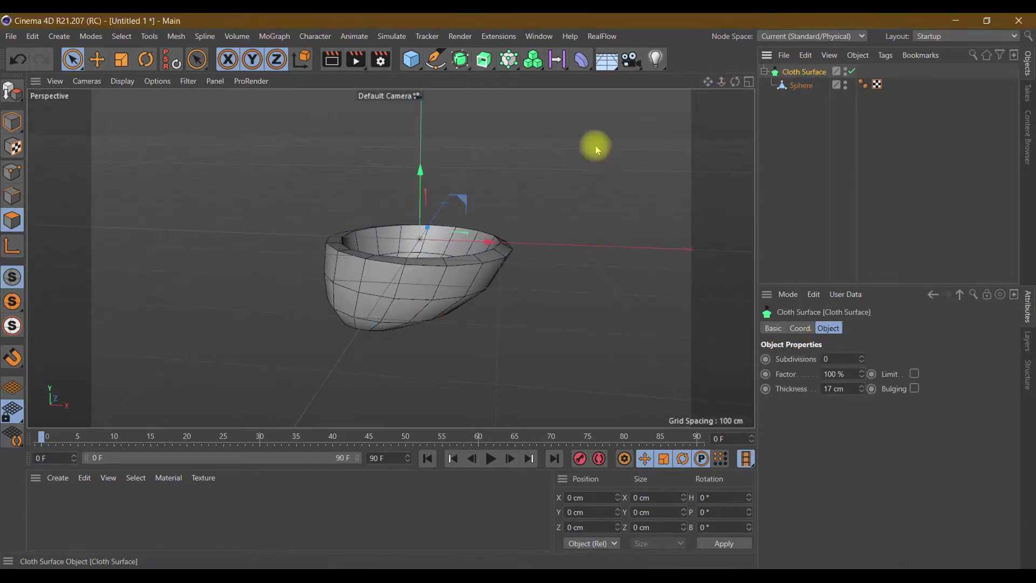
left_click(11, 121)
left_click_drag(420, 171, 421, 117)
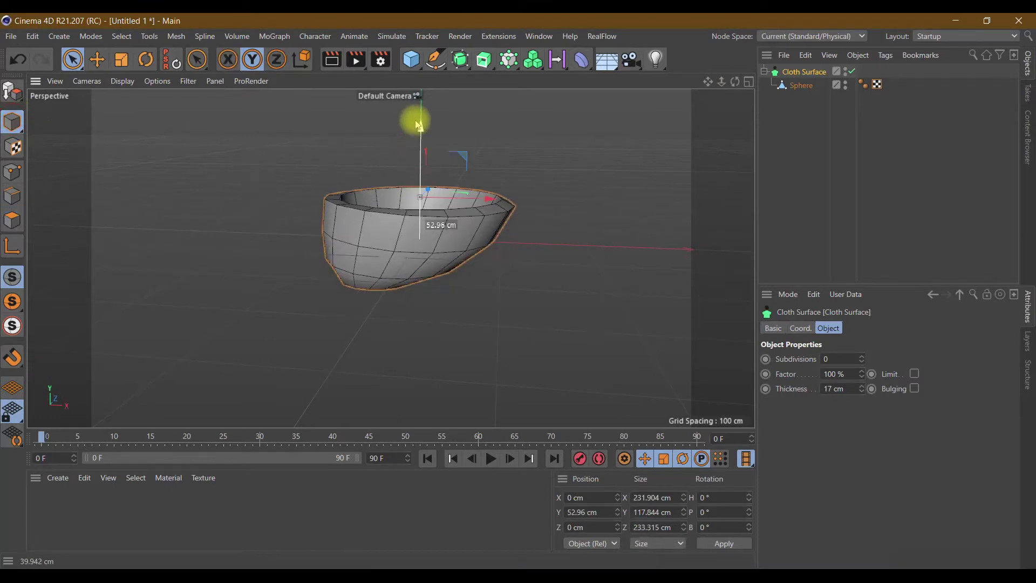
left_click(411, 61)
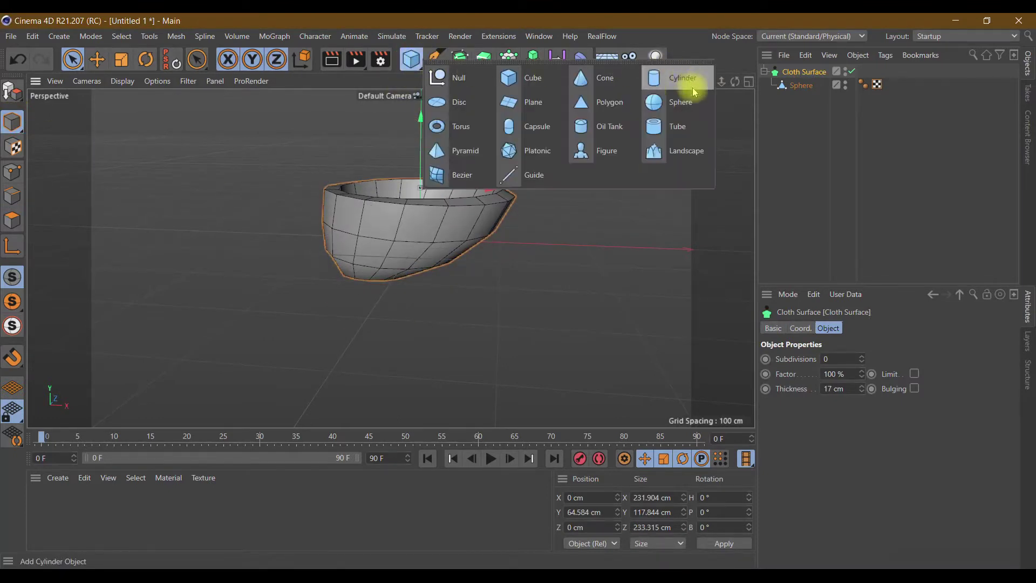
Add a Cone with 60 cm top radius, 14 height segments and 108 cm height under the bowl
left_click(593, 80)
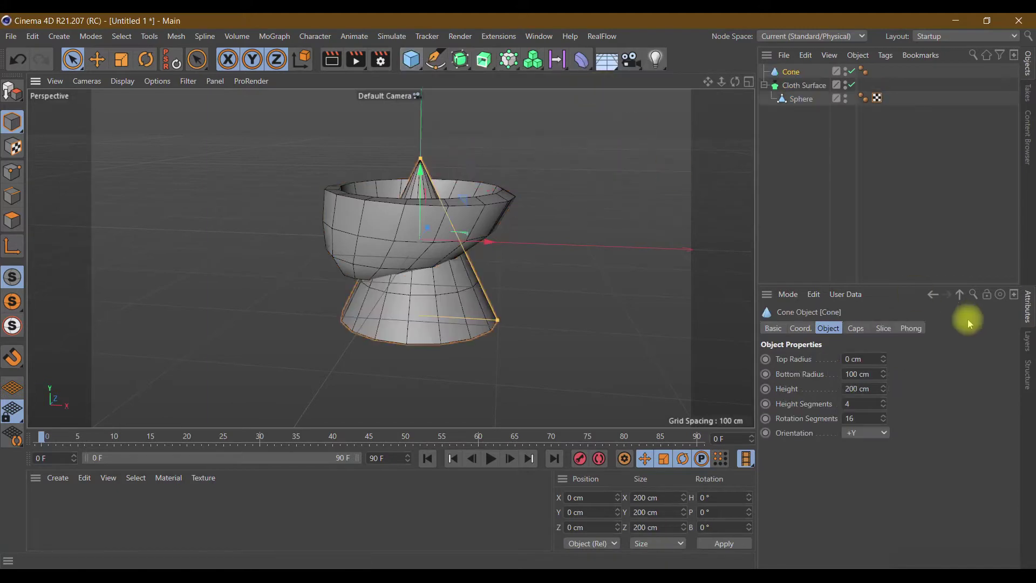
left_click(861, 359)
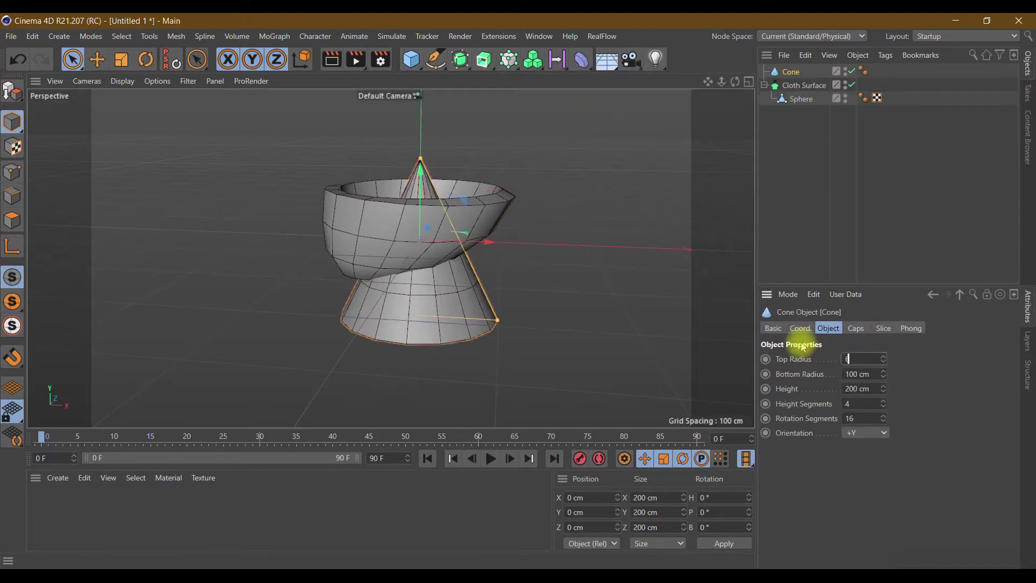
type("60")
left_click(930, 419)
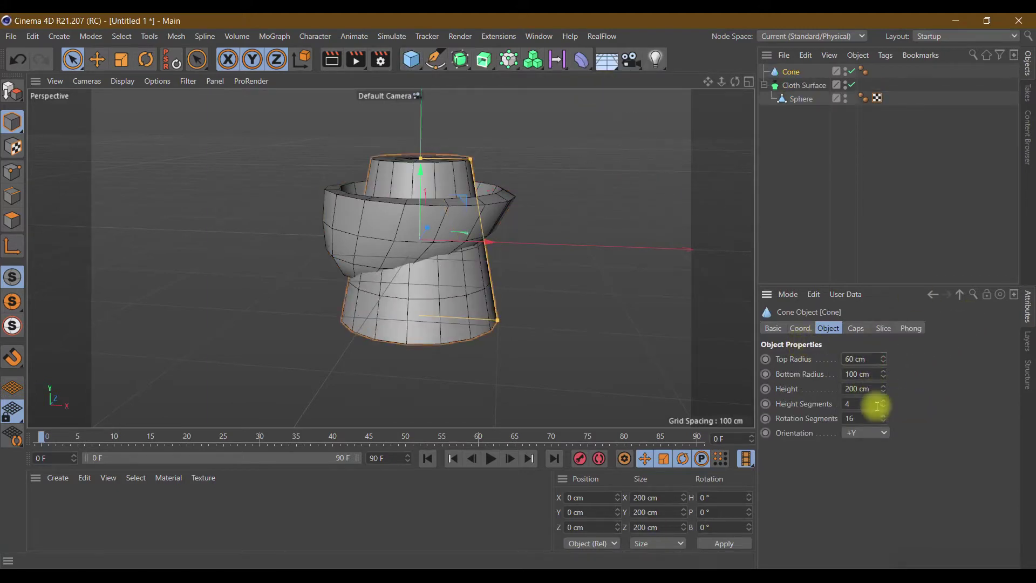
left_click_drag(886, 403, 887, 405)
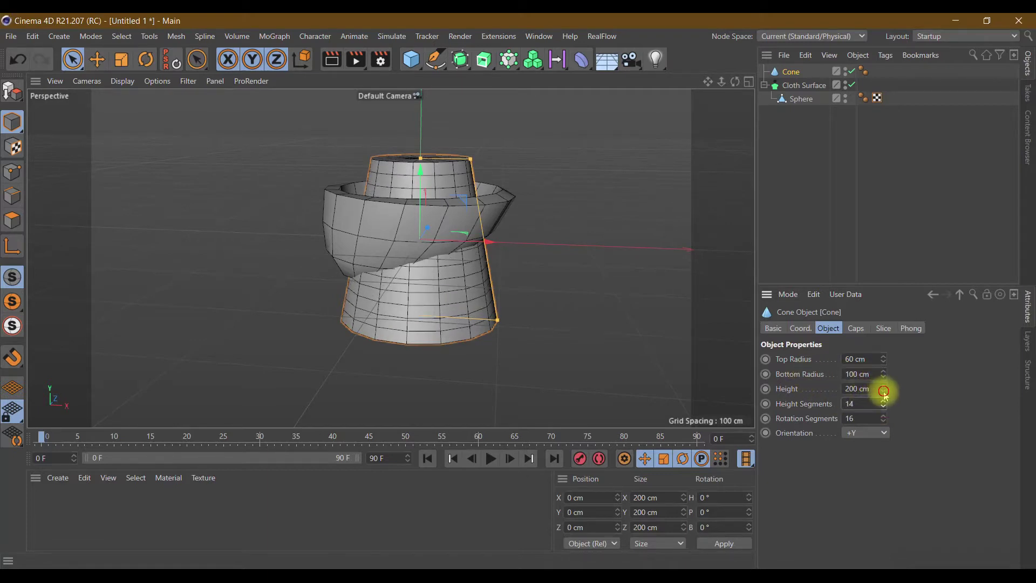
left_click_drag(884, 390, 884, 416)
mouse_move(422, 177)
left_mouse_down()
mouse_move(429, 288)
mouse_move(442, 296)
left_mouse_up()
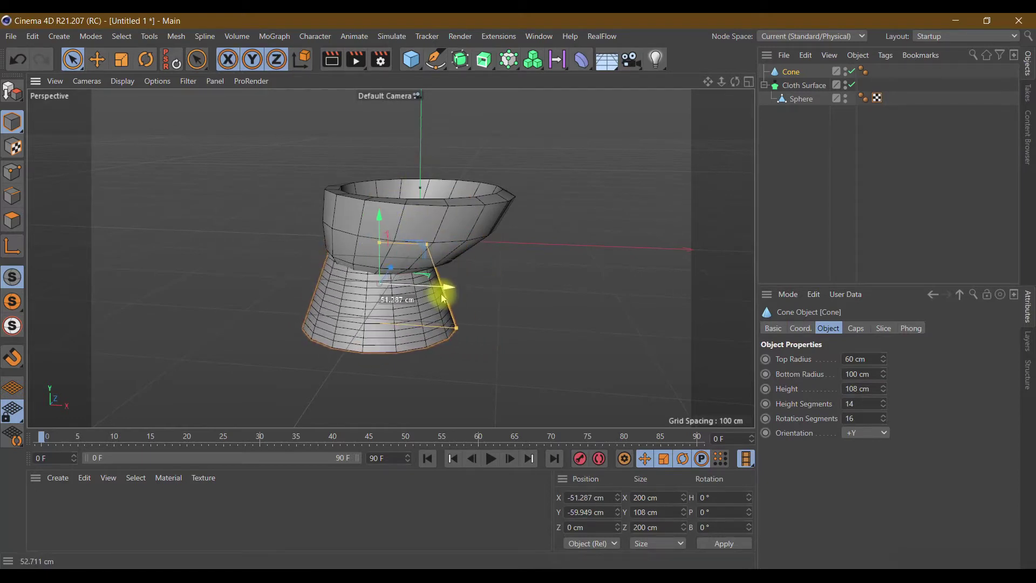
Preview a render, set the cone's bottom radius to 78 cm, shift it on X, and add a Cube
left_click(331, 59)
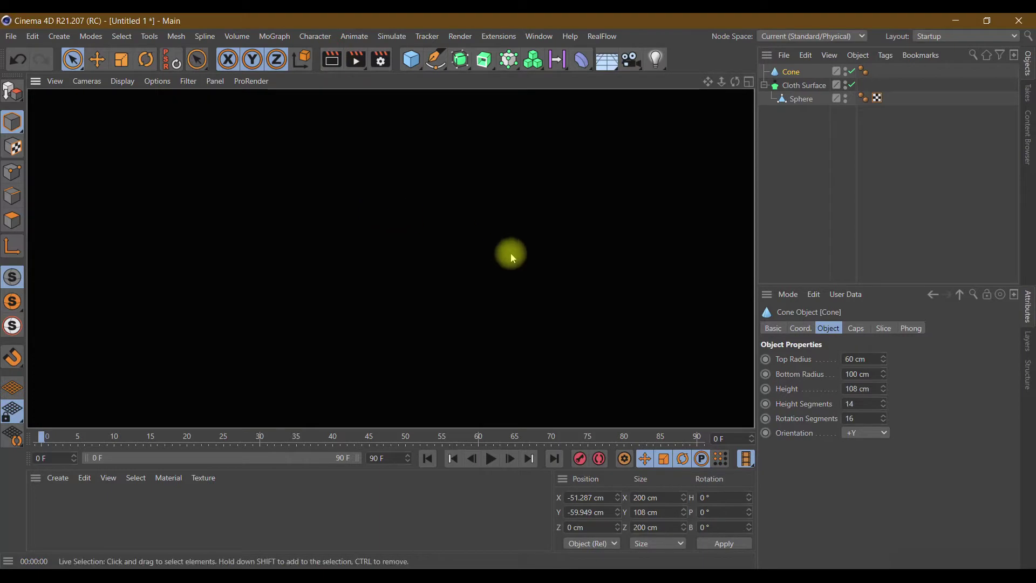
left_click(785, 75)
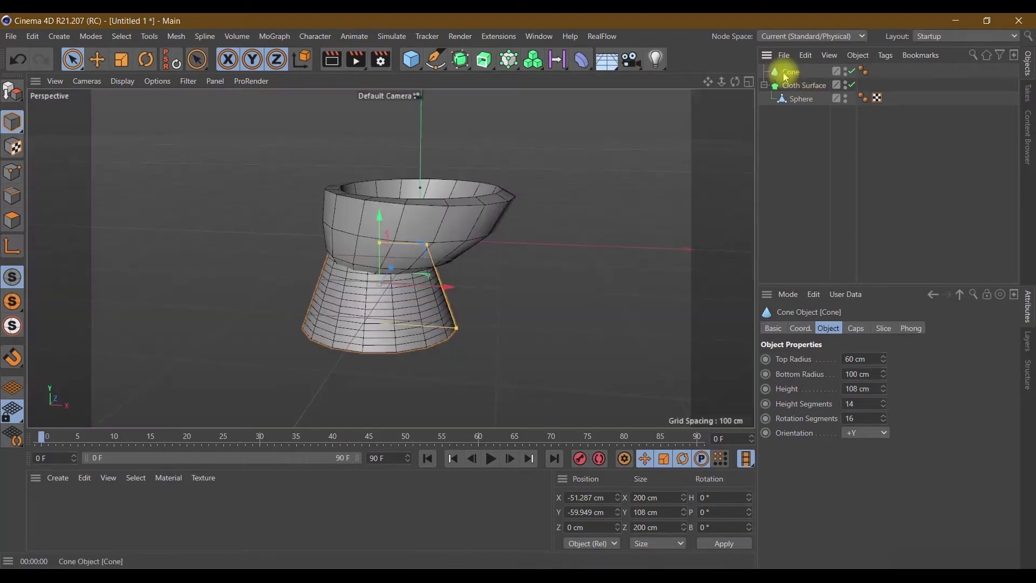
left_click(1002, 558)
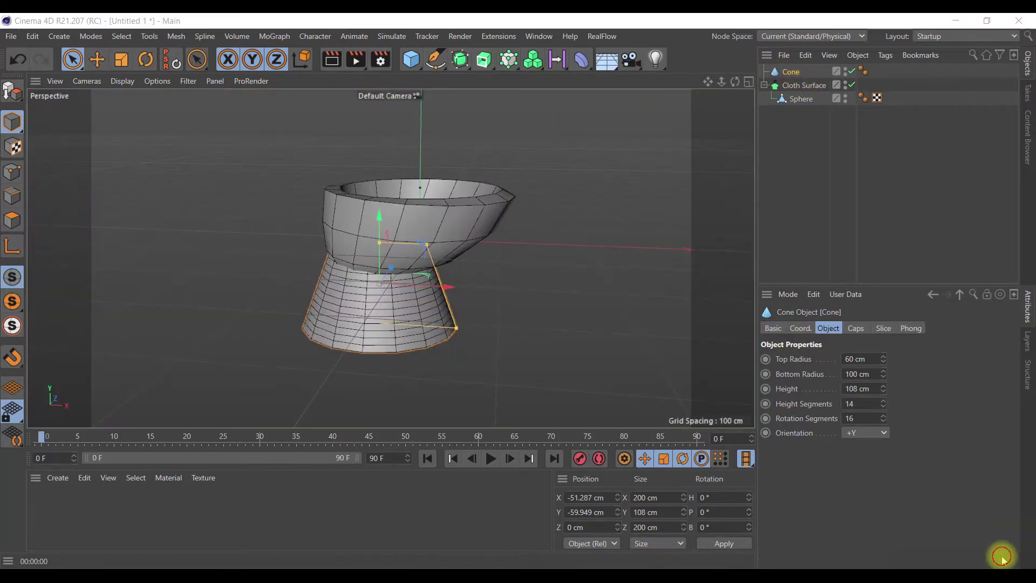
left_click(735, 81)
left_click_drag(735, 81, 391, 257)
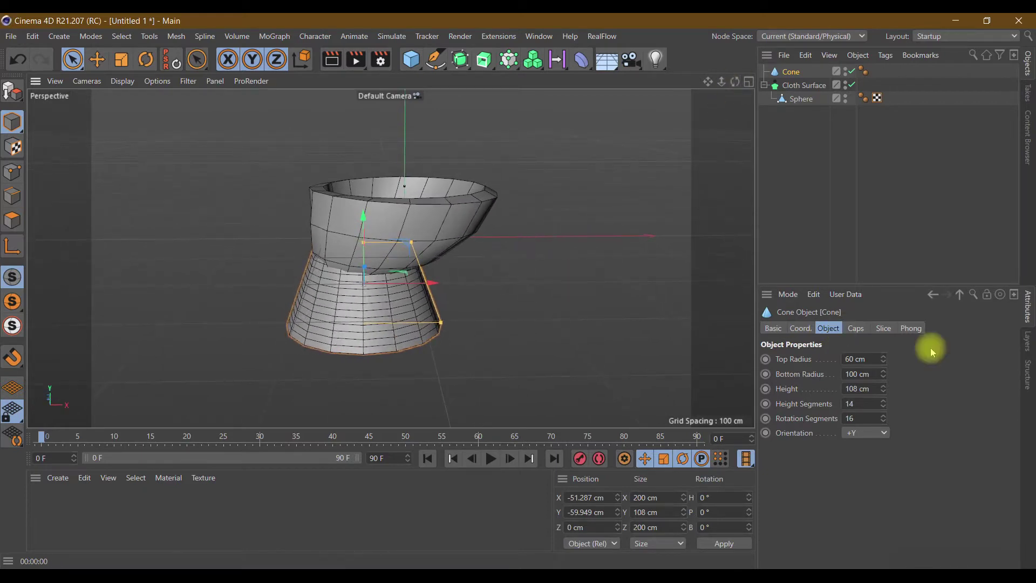
left_click_drag(888, 381, 887, 399)
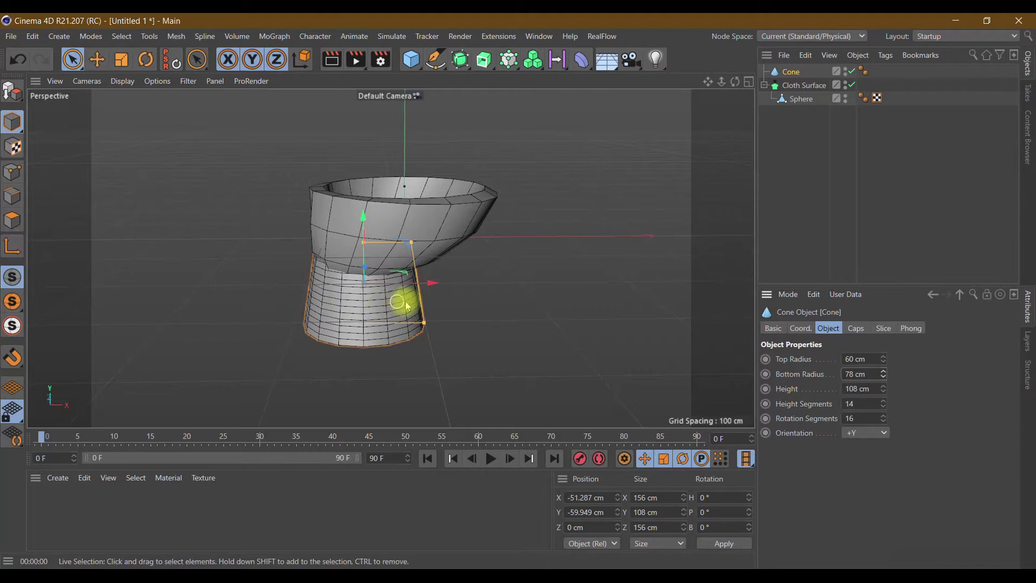
mouse_move(431, 285)
left_mouse_down()
mouse_move(417, 292)
mouse_move(428, 298)
left_mouse_up()
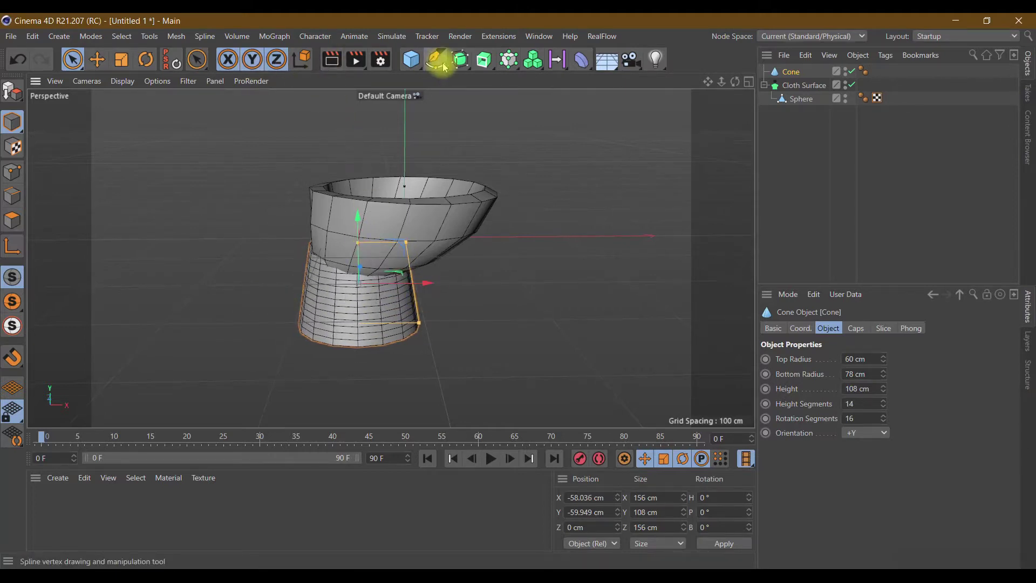
left_click(411, 59)
Move the cube beside the bowl and resize it to about 163 cm deep and 59 cm wide
mouse_move(461, 238)
left_mouse_down()
mouse_move(325, 248)
mouse_move(311, 239)
left_mouse_up()
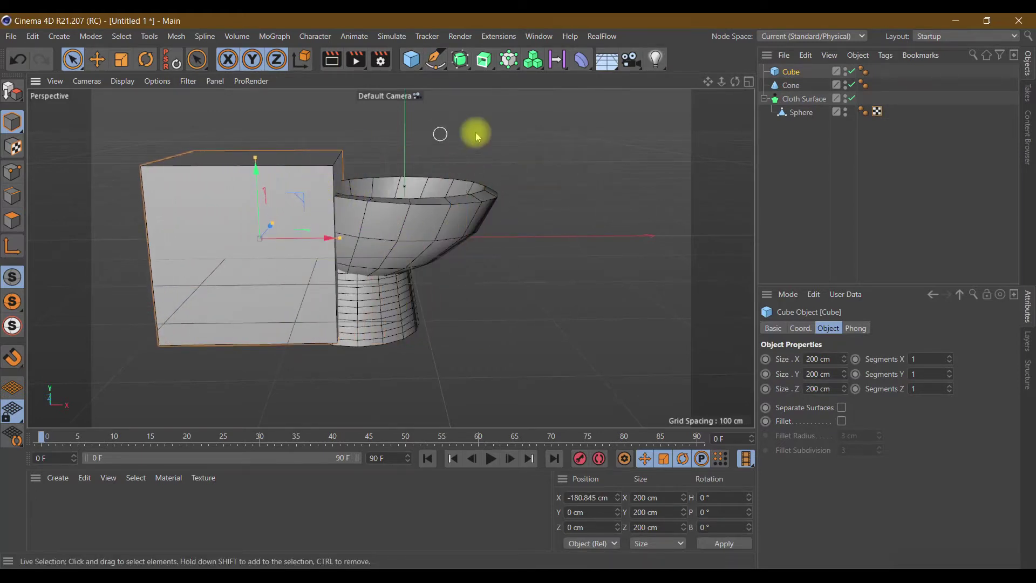
left_click_drag(735, 81, 391, 258)
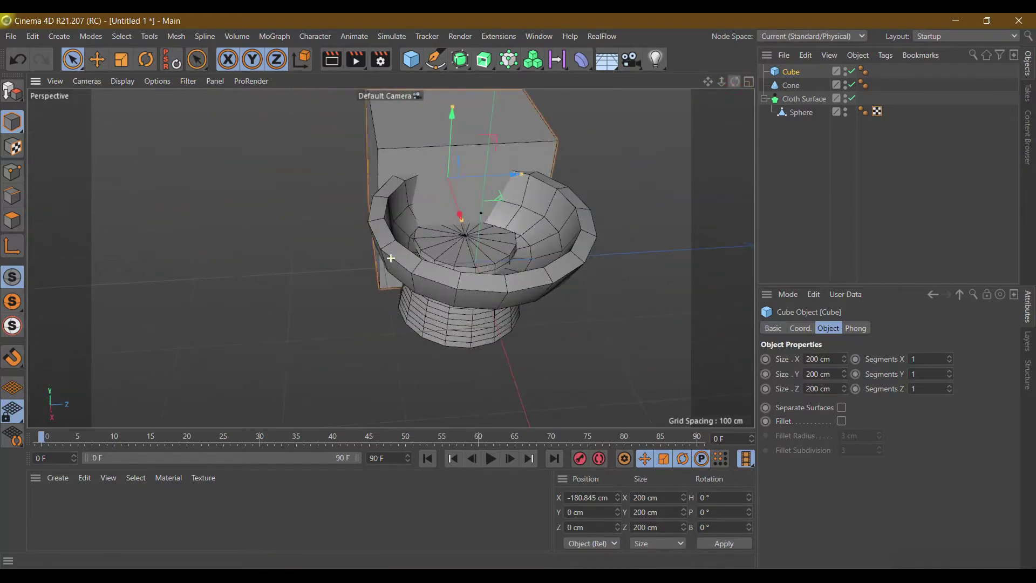
left_click_drag(524, 181, 497, 171)
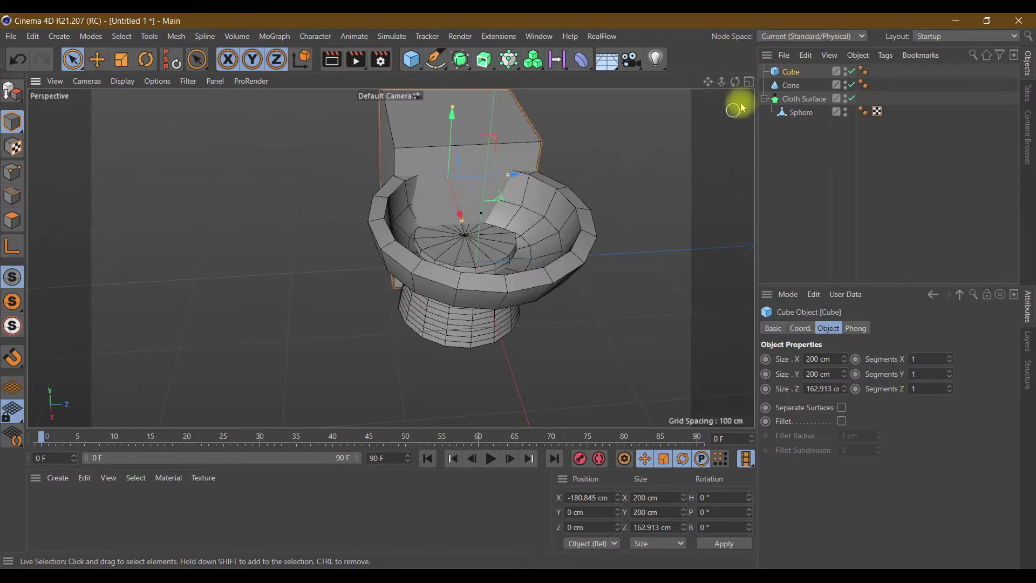
mouse_move(735, 81)
left_mouse_down()
mouse_move(390, 258)
mouse_move(391, 233)
left_mouse_up()
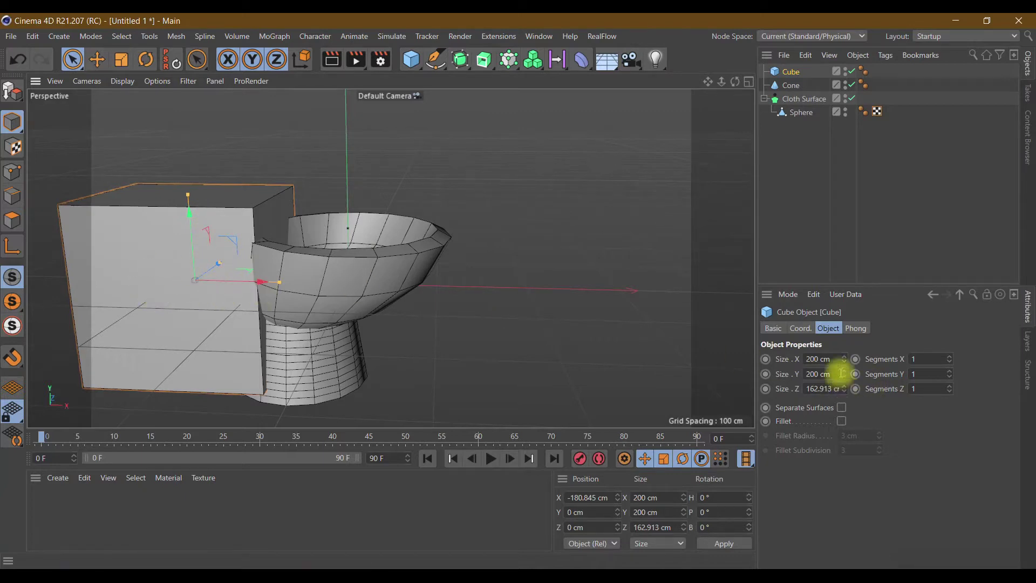
mouse_move(844, 361)
left_mouse_down()
mouse_move(810, 361)
mouse_move(843, 359)
left_mouse_up()
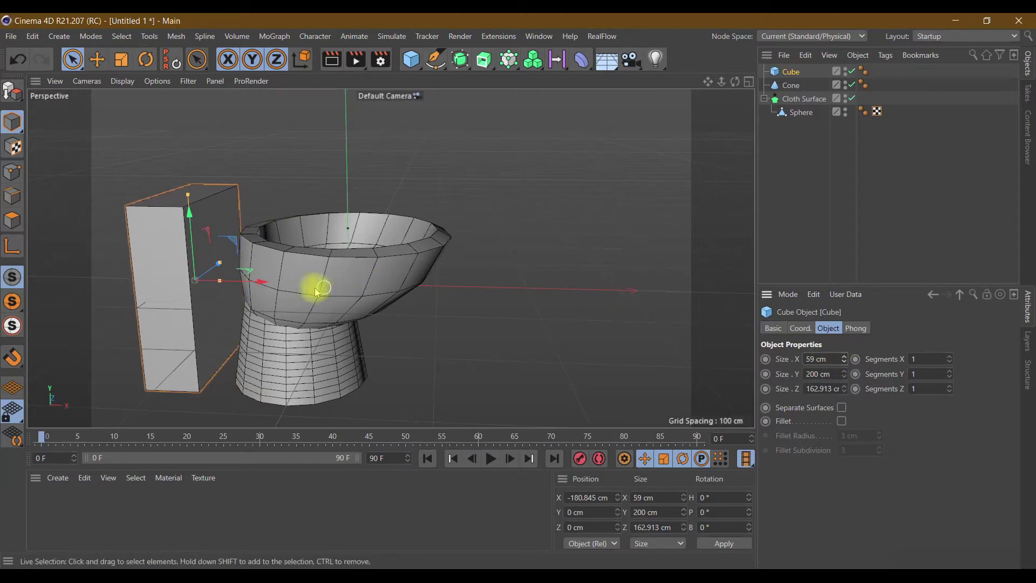
Slide the cube toward the bowl and recentre the cone base at Z 7.04 cm
left_click(97, 59)
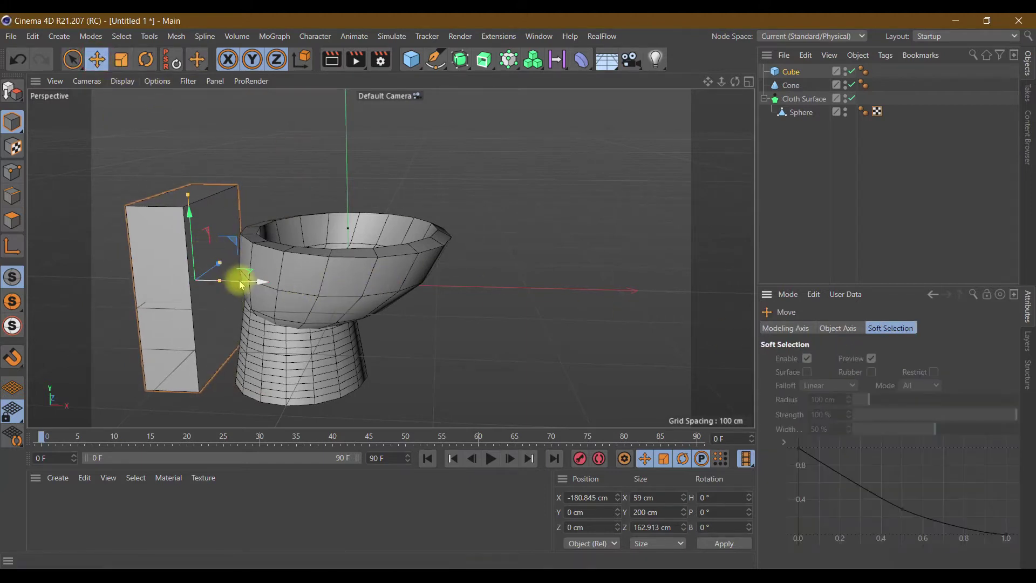
left_click_drag(247, 284, 282, 287)
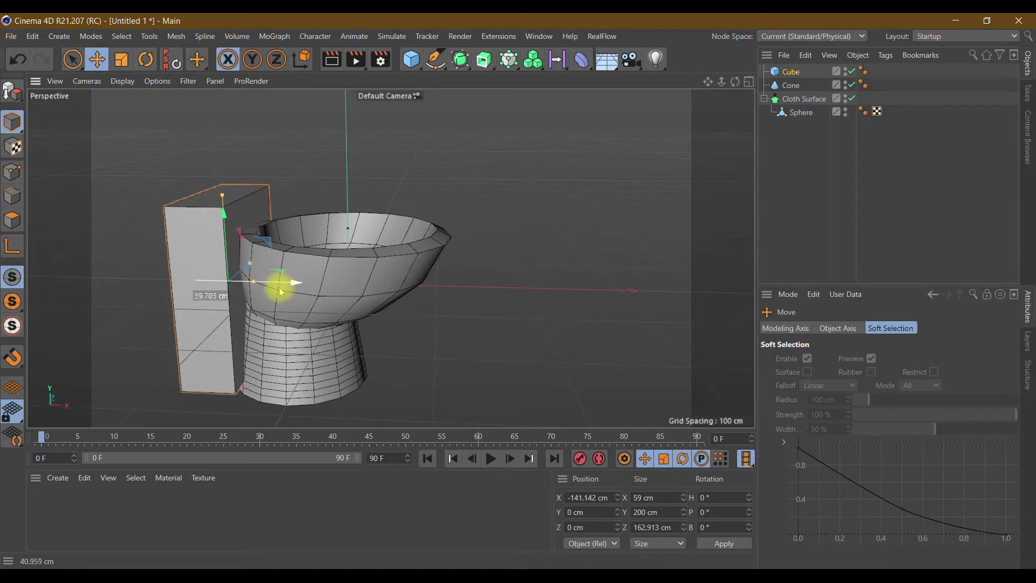
left_click_drag(735, 81, 391, 258)
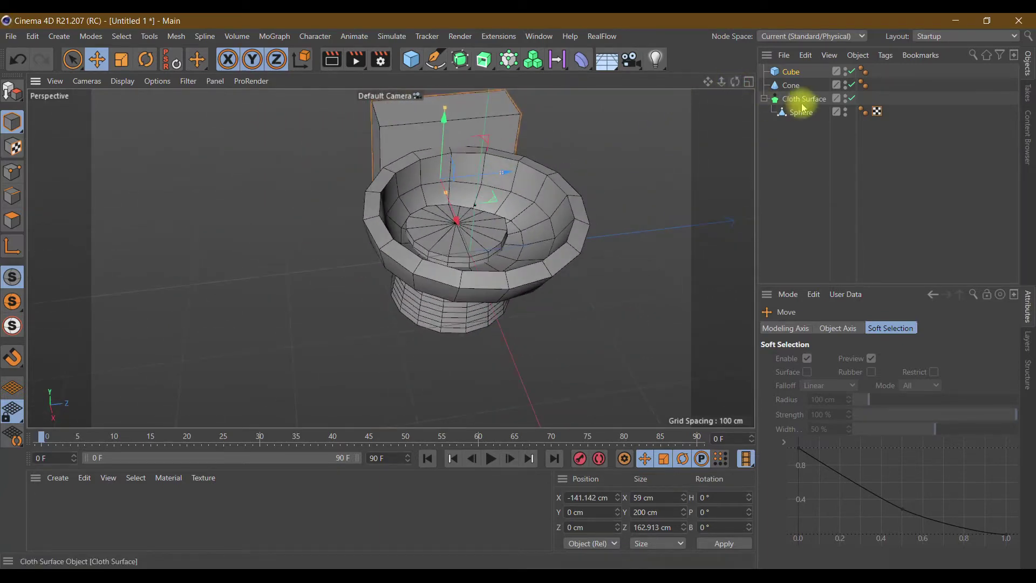
left_click(791, 86)
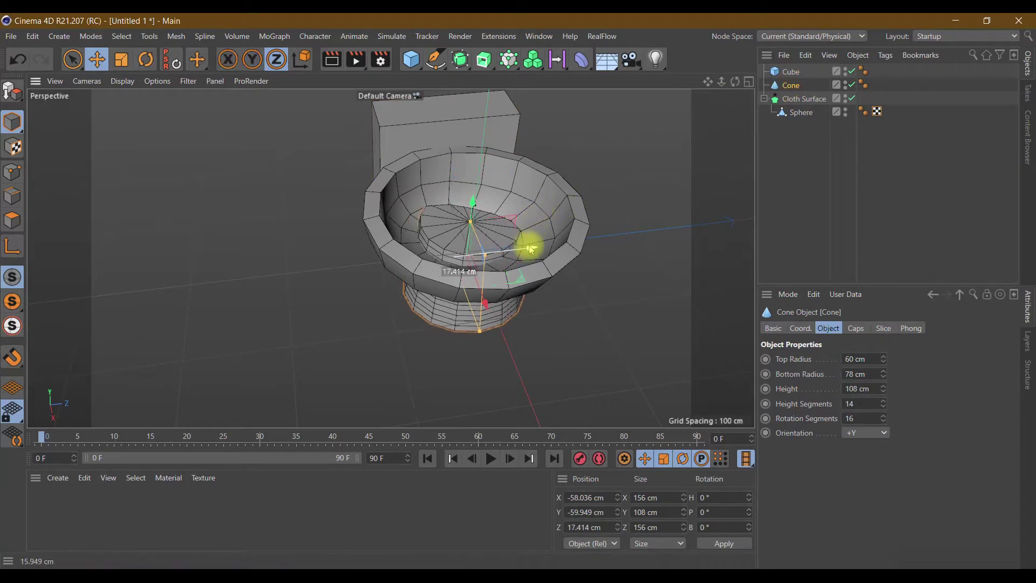
mouse_move(515, 249)
left_mouse_down()
mouse_move(409, 256)
mouse_move(525, 250)
left_mouse_up()
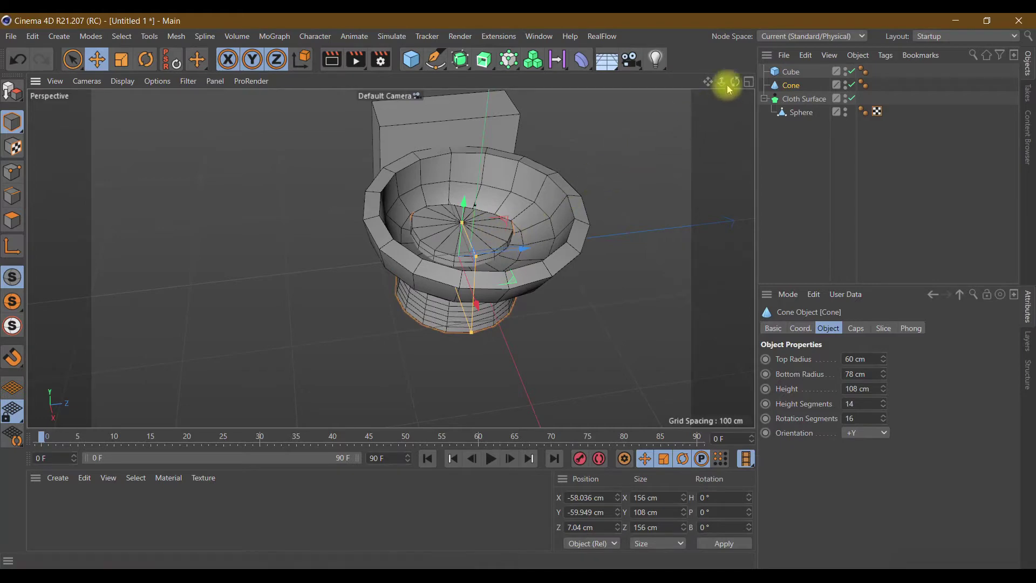
left_click_drag(734, 81, 701, 85)
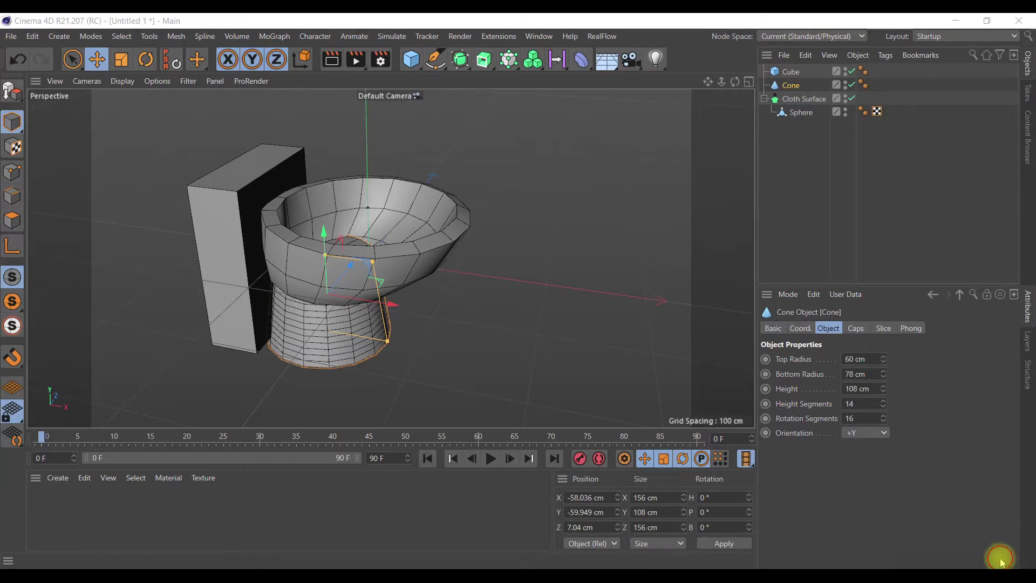
Add a Volume Builder and gather the editable Cone, bowl and Cube inside it
left_click(233, 36)
left_click(243, 72)
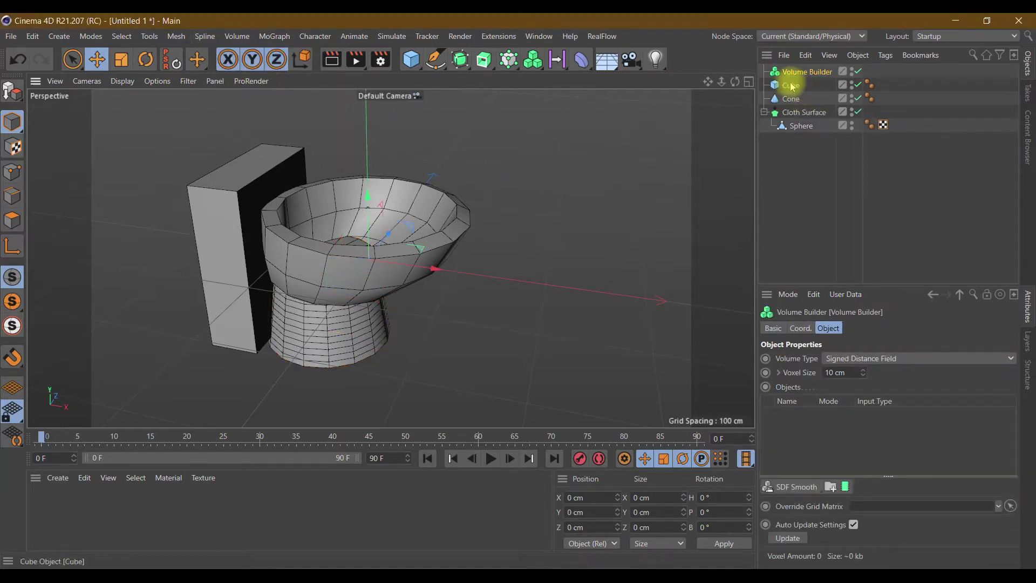
left_click(764, 114)
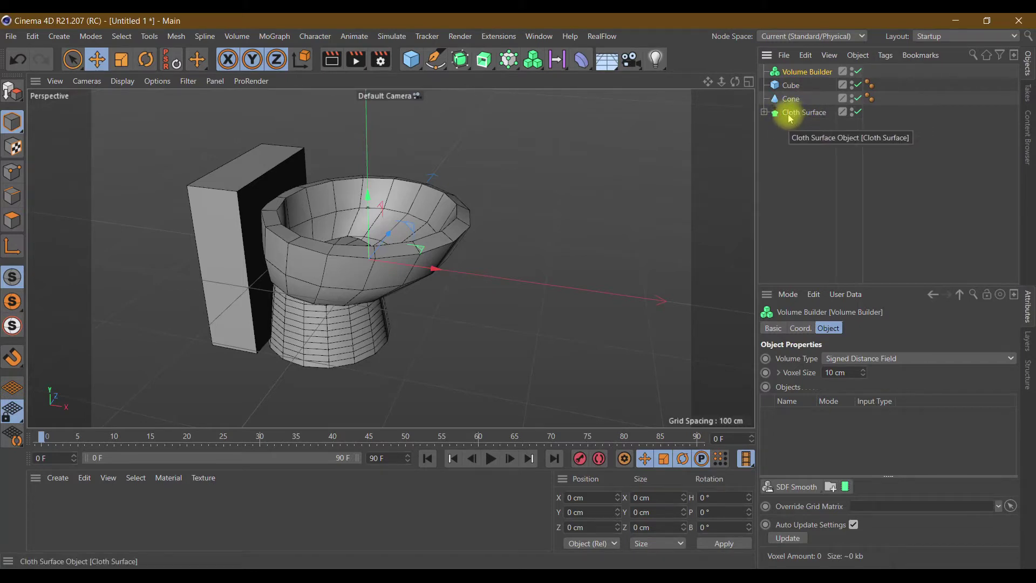
left_click(791, 99)
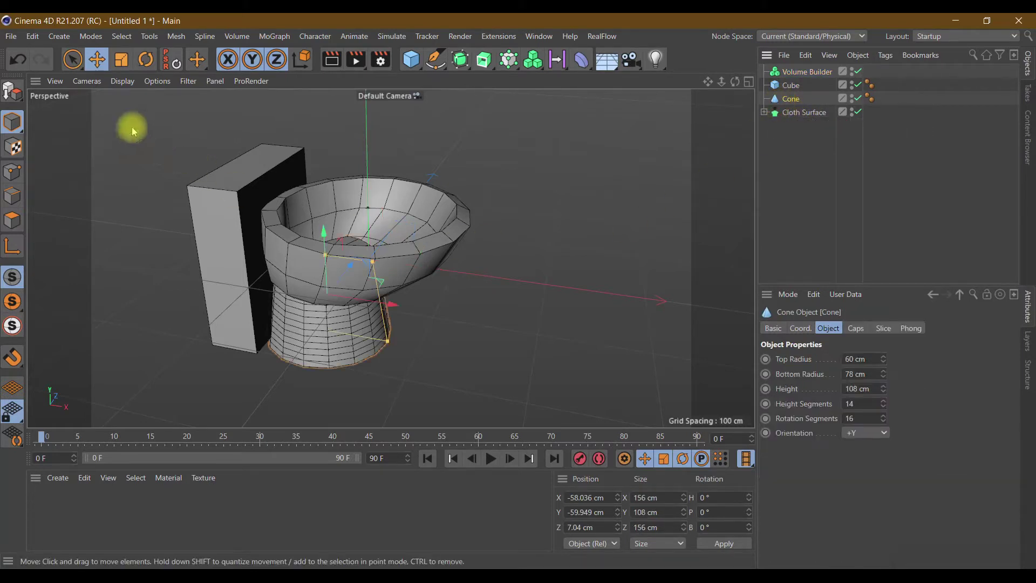
left_click(12, 92)
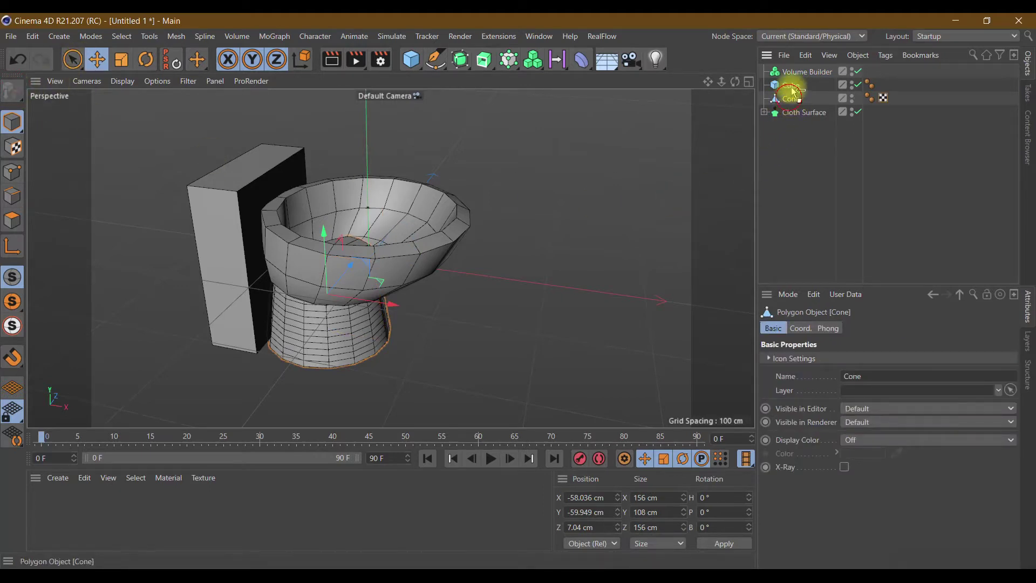
left_click_drag(803, 74, 781, 97)
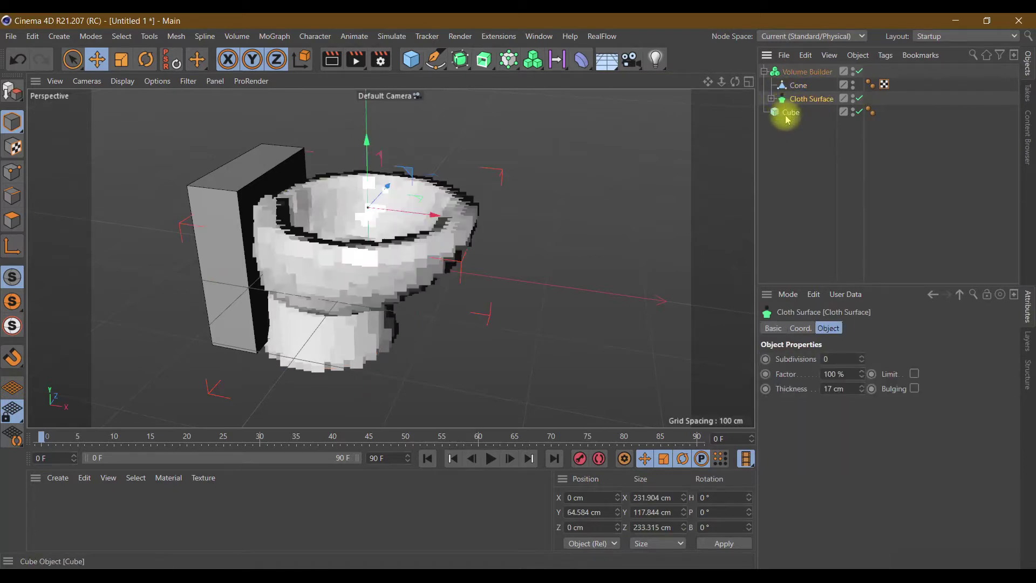
left_click(764, 72)
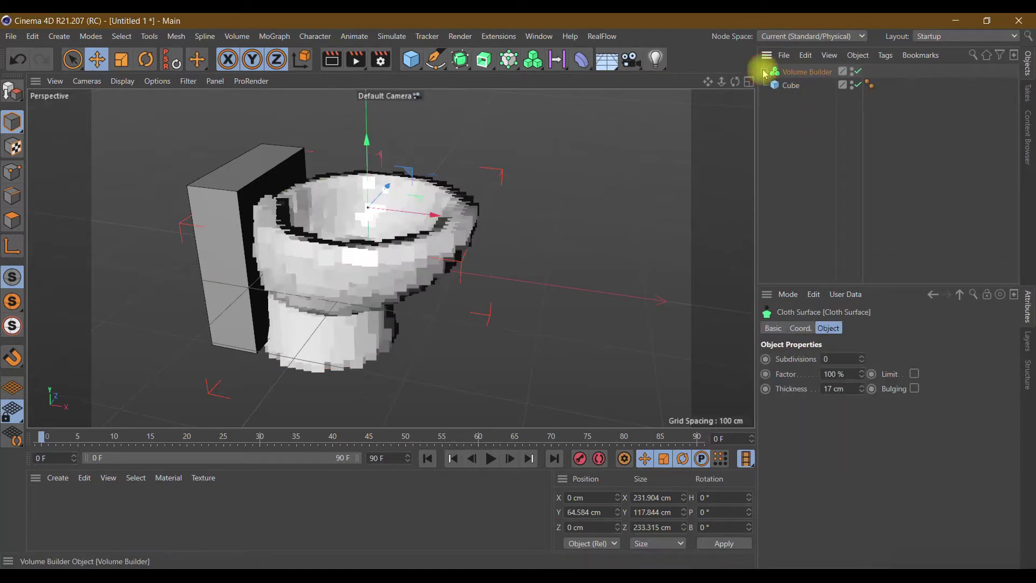
left_click_drag(796, 108, 793, 103)
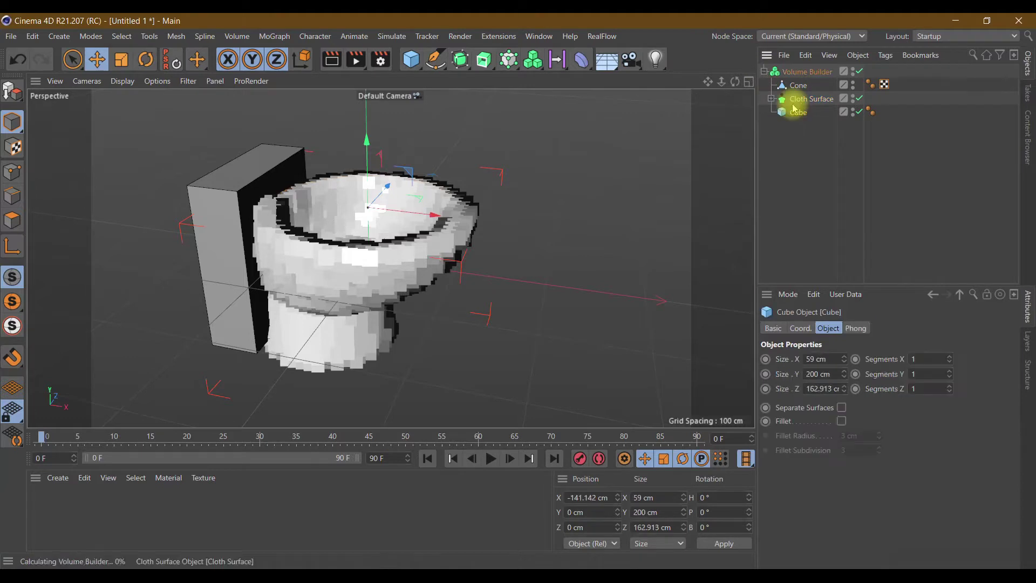
Set the Volume Builder voxel size to 9 cm and move Cone to the top of its Objects list
left_click(804, 72)
left_click(843, 374)
type("9")
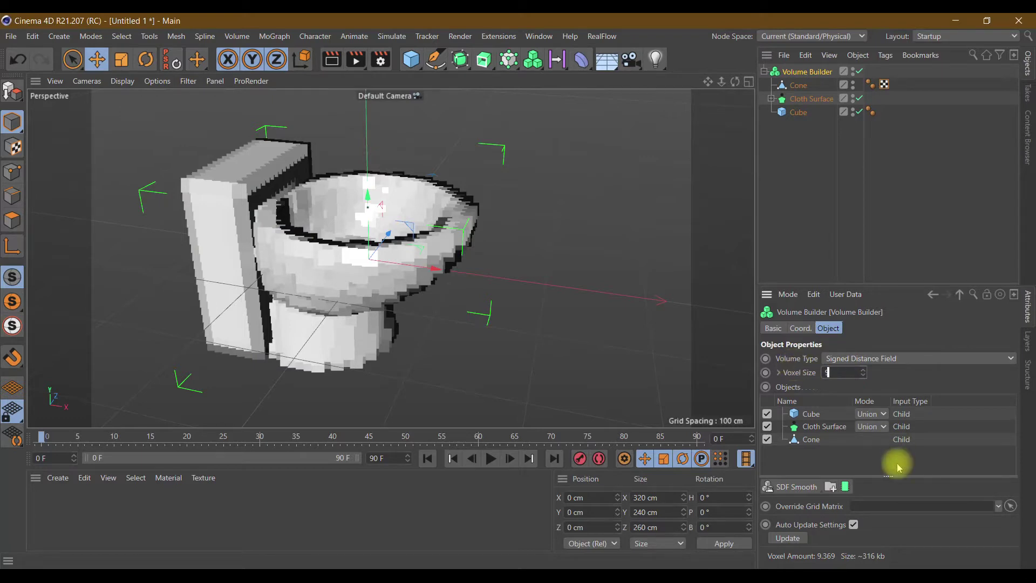
key("Return")
left_click(809, 438)
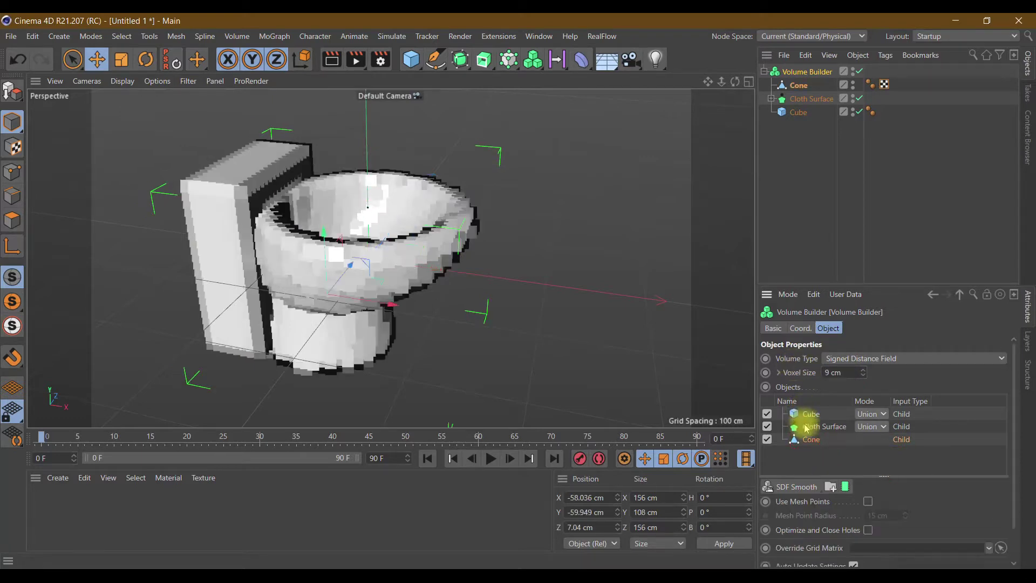
left_click_drag(808, 415, 808, 413)
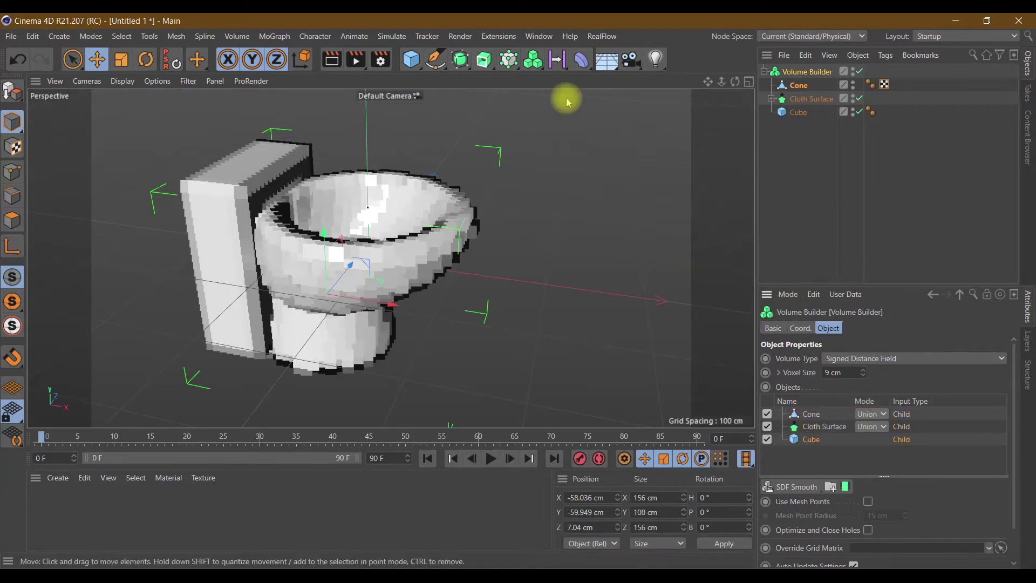
left_click(232, 36)
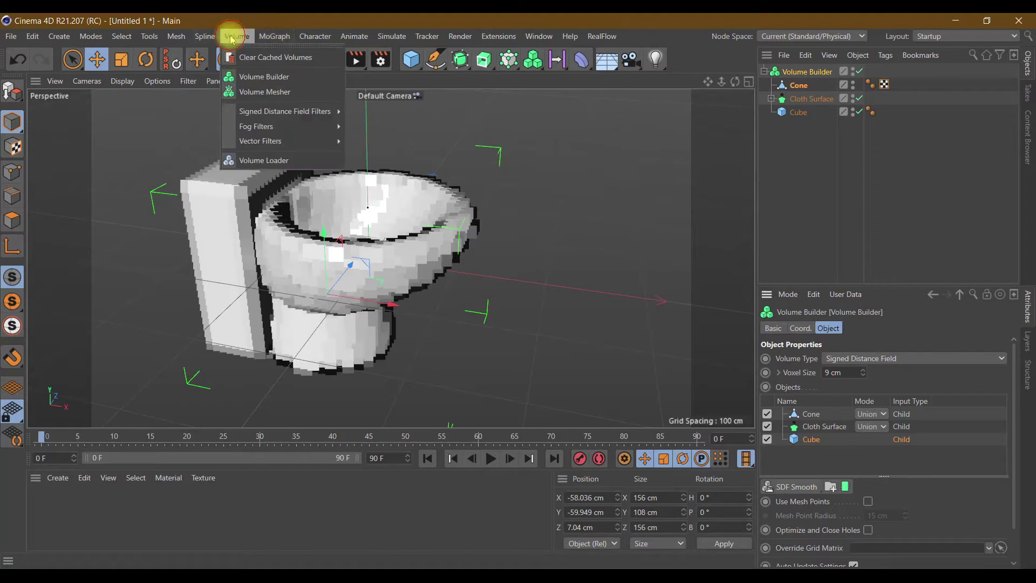
Add a Volume Mesher, nest the Volume Builder under it, and check a render preview
left_click(259, 91)
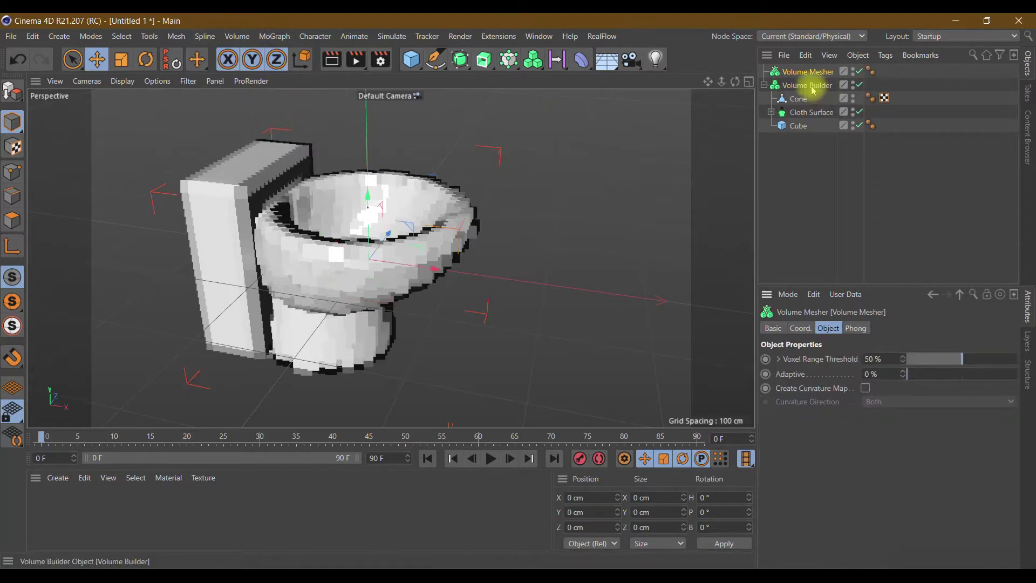
left_click_drag(819, 76, 820, 71)
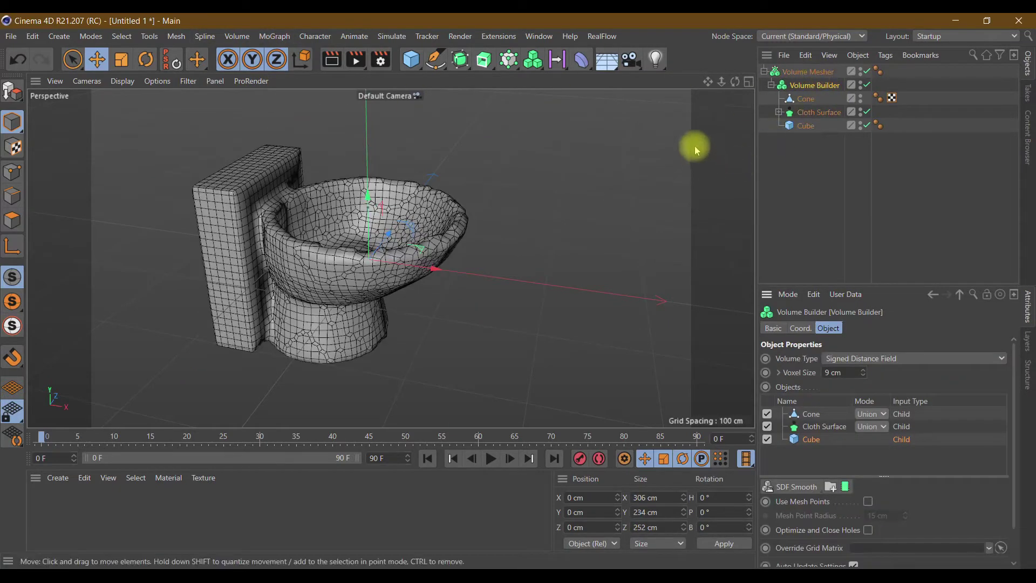
left_click_drag(735, 81, 391, 257)
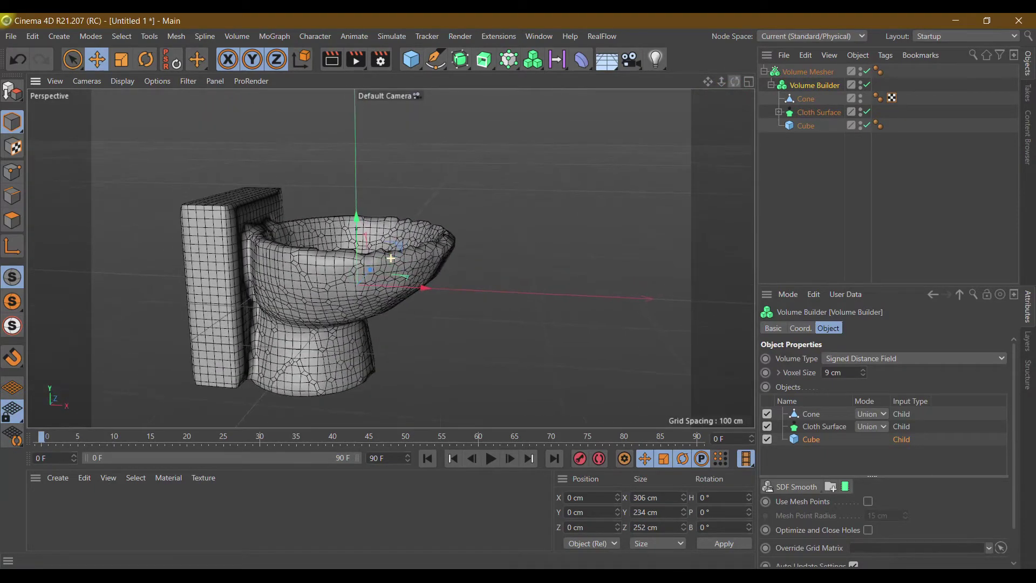
left_click(331, 59)
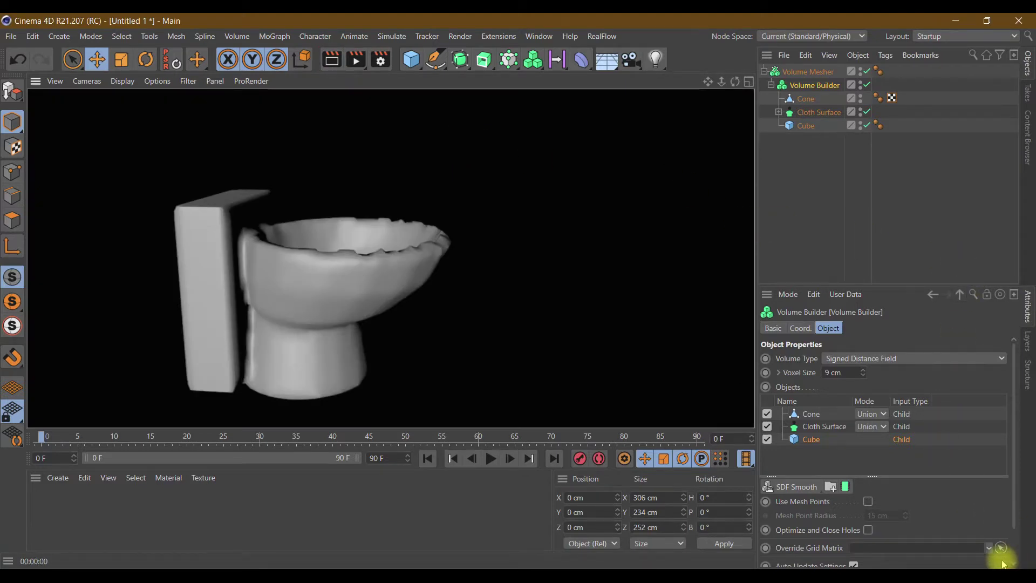
left_click(805, 99)
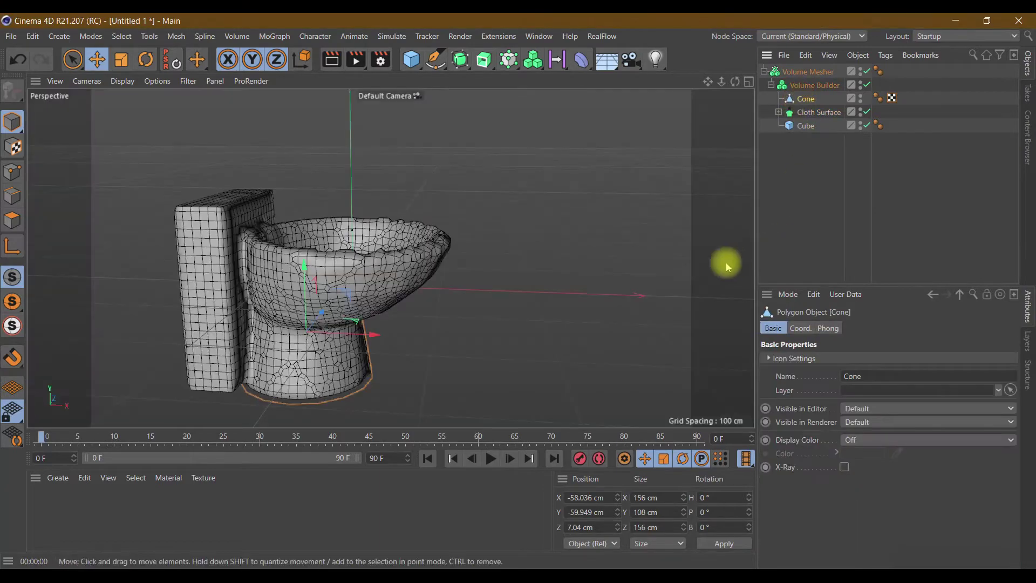
Scale the cone base wider on X and flatter on Y
mouse_move(735, 81)
left_mouse_down()
mouse_move(701, 102)
mouse_move(717, 95)
left_mouse_up()
left_click(122, 60)
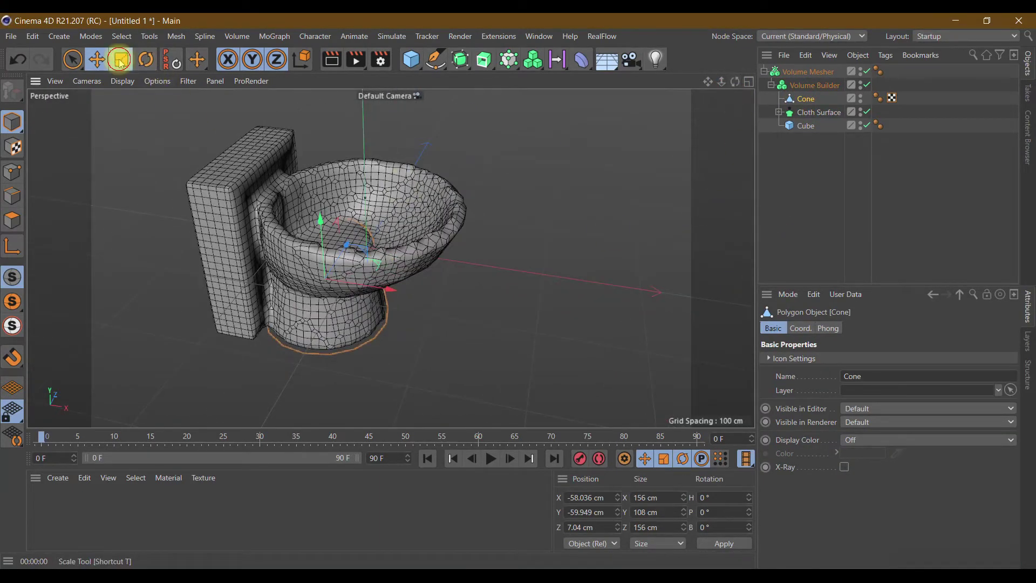
left_click_drag(406, 309, 388, 280)
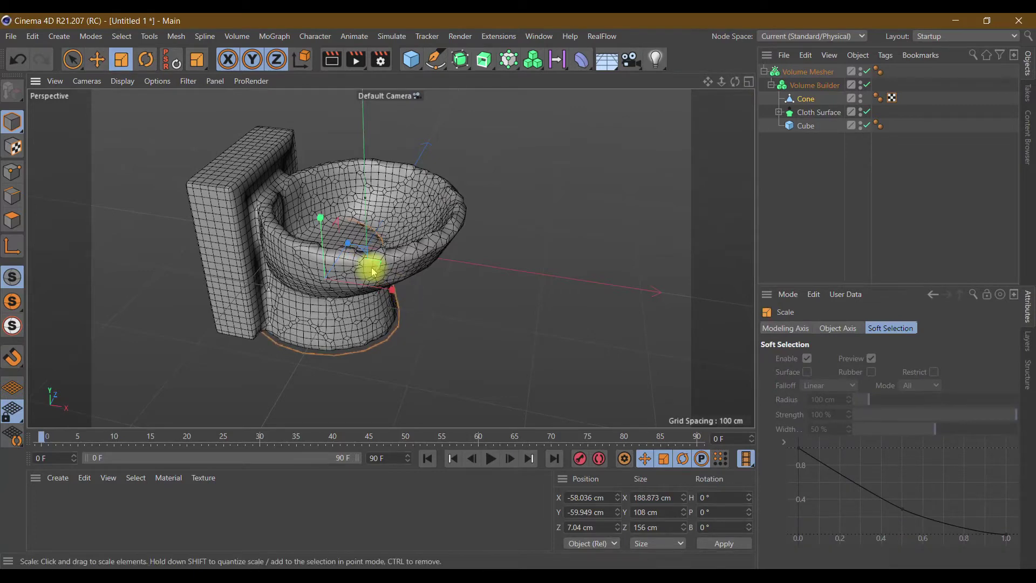
left_click_drag(322, 220, 324, 225)
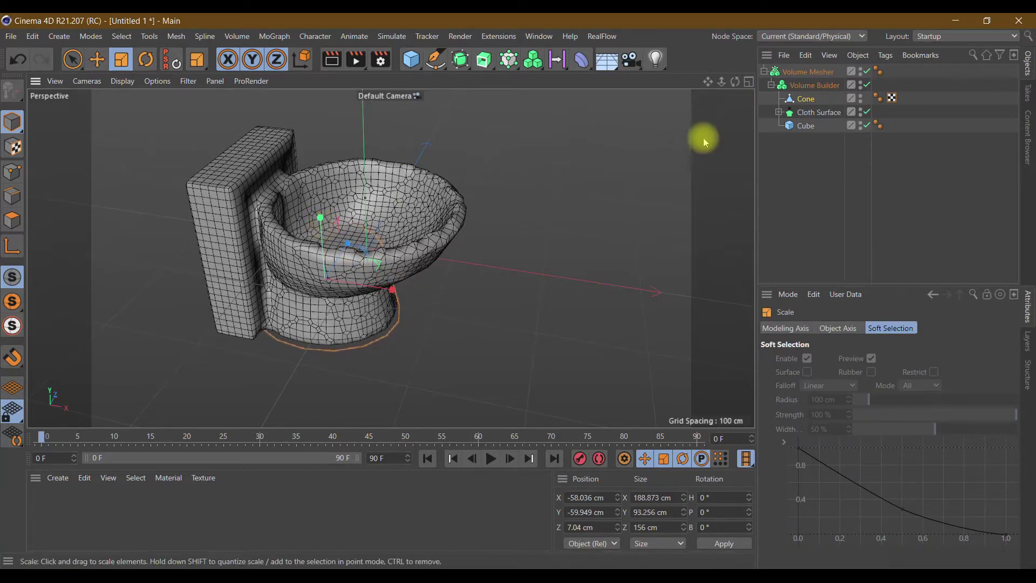
left_click_drag(727, 98, 391, 257)
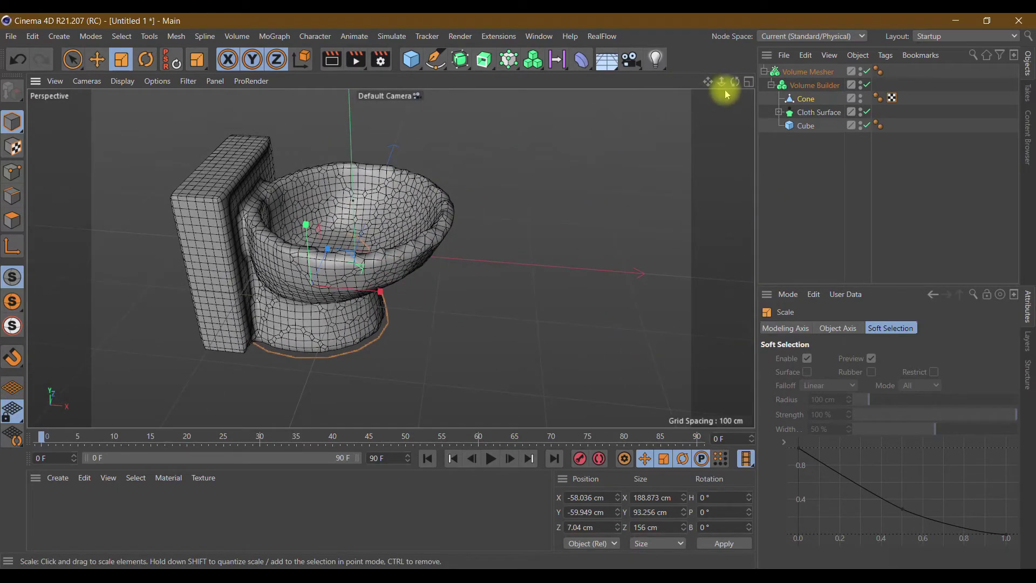
Scale the tank cube down in depth and height
left_click_drag(735, 81, 735, 82)
left_click(806, 126)
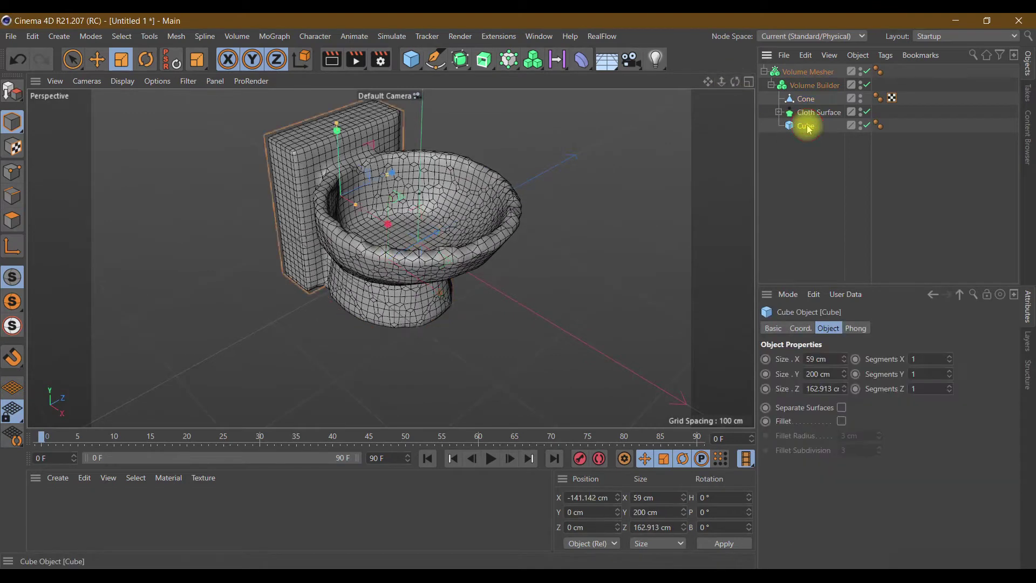
left_click_drag(393, 172, 372, 176)
left_click_drag(338, 130, 341, 139)
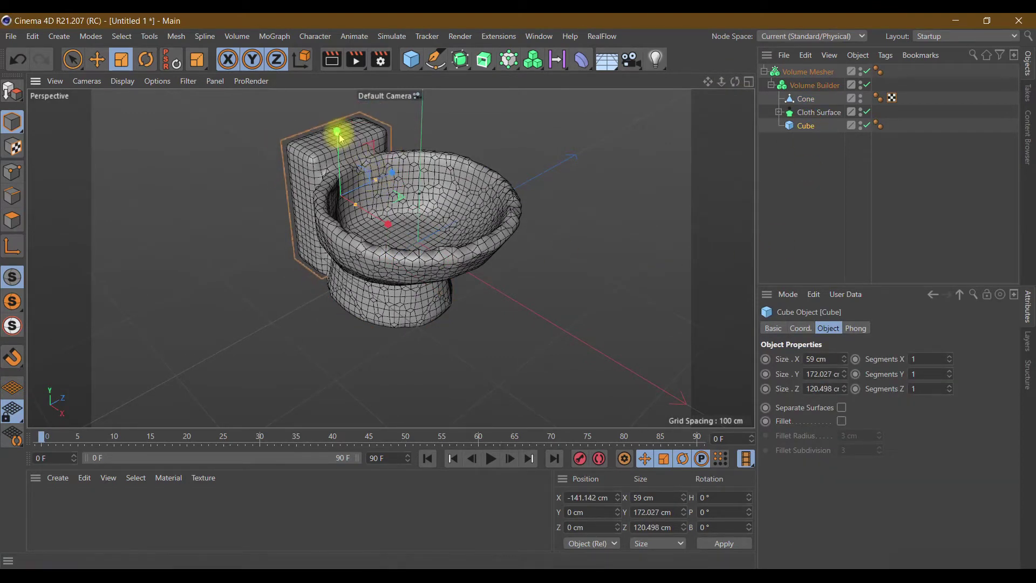
left_click_drag(722, 82, 722, 96)
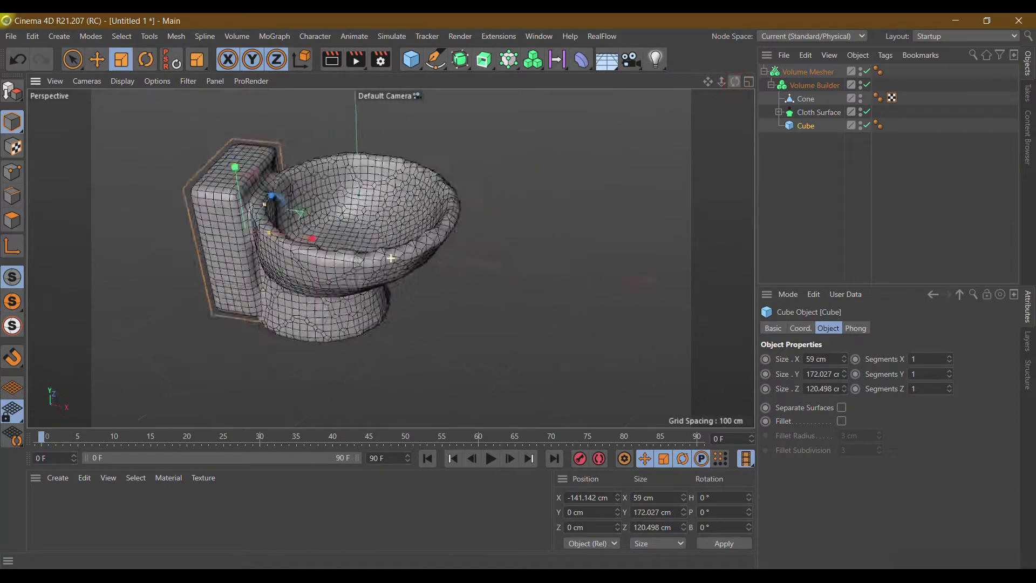
Move the tank cube lower and toward the bowl, adjust its top, and preview the render
left_click(97, 59)
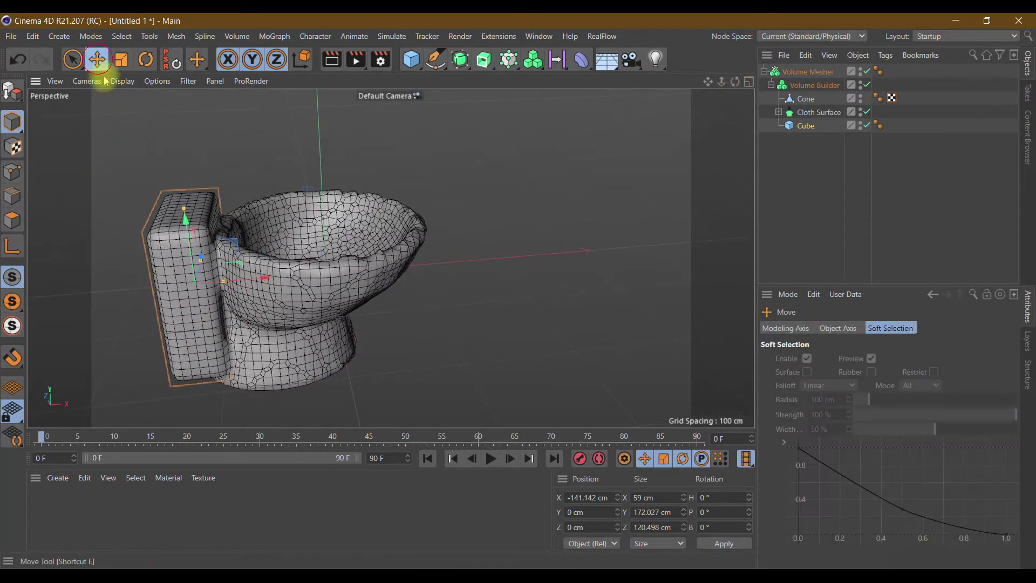
left_click_drag(180, 220, 194, 238)
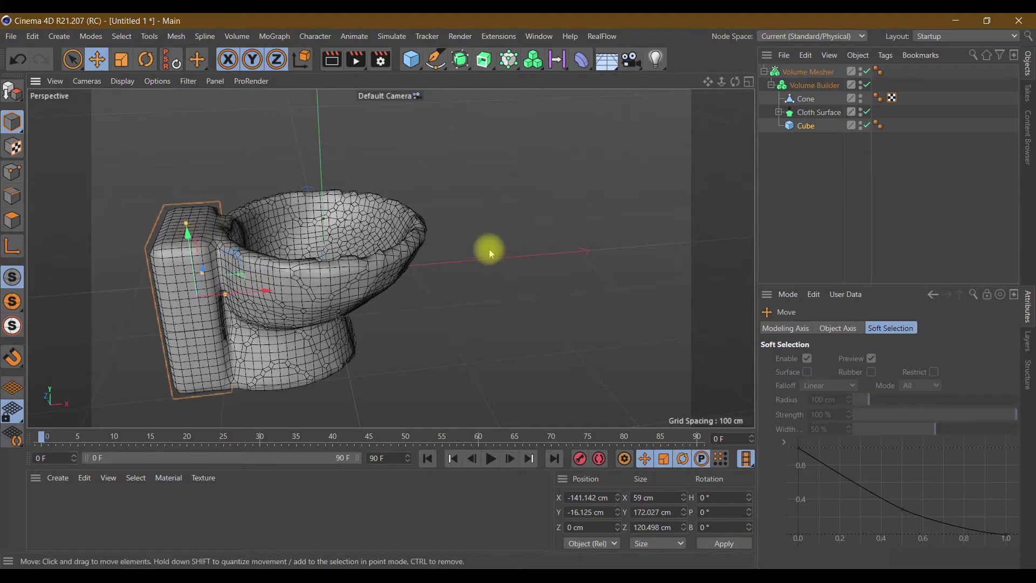
left_click_drag(244, 295, 258, 298)
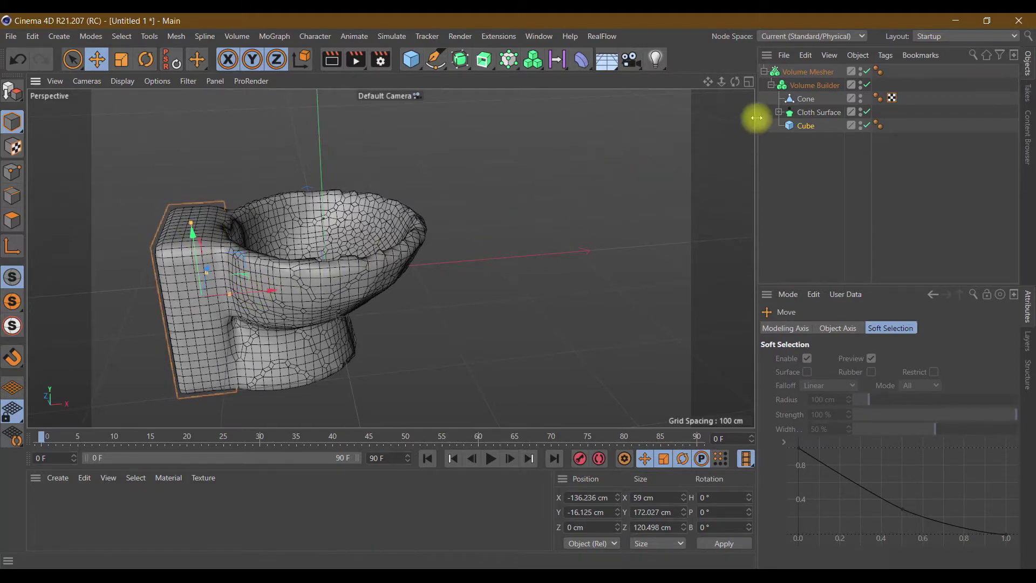
mouse_move(737, 85)
left_mouse_down()
mouse_move(391, 259)
mouse_move(312, 224)
left_mouse_up()
left_click_drag(231, 190, 231, 178)
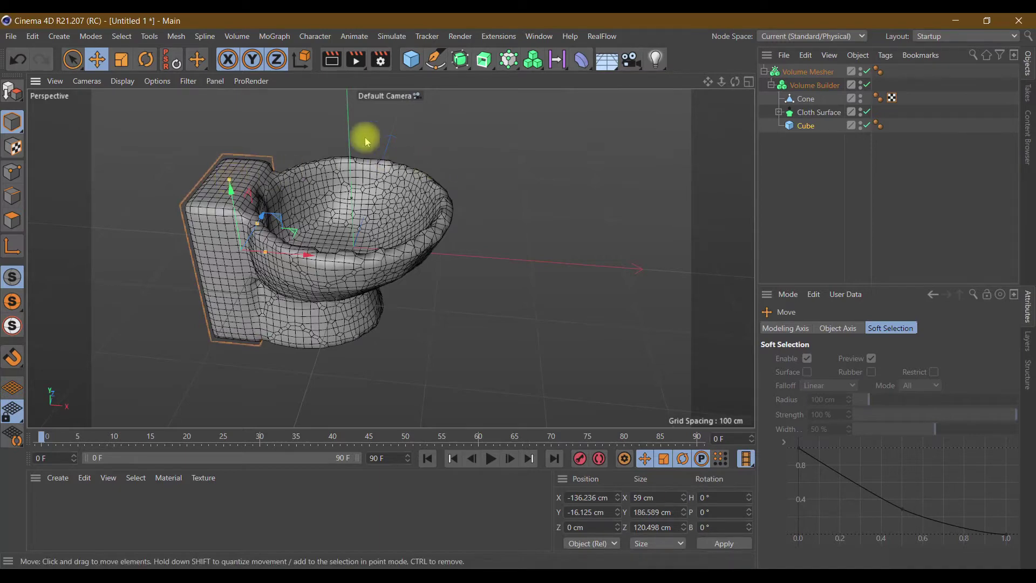
left_click(331, 59)
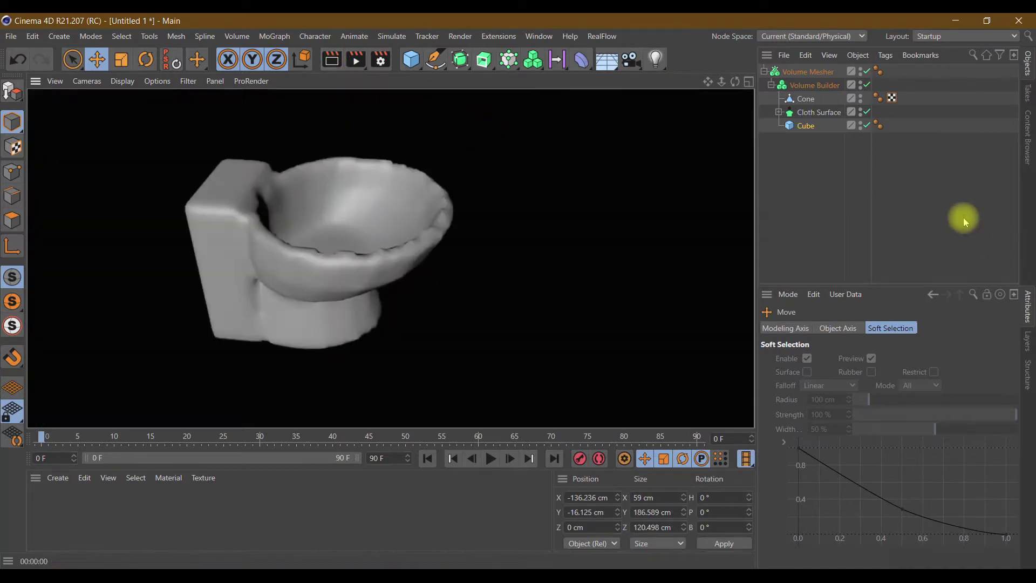
left_click(813, 86)
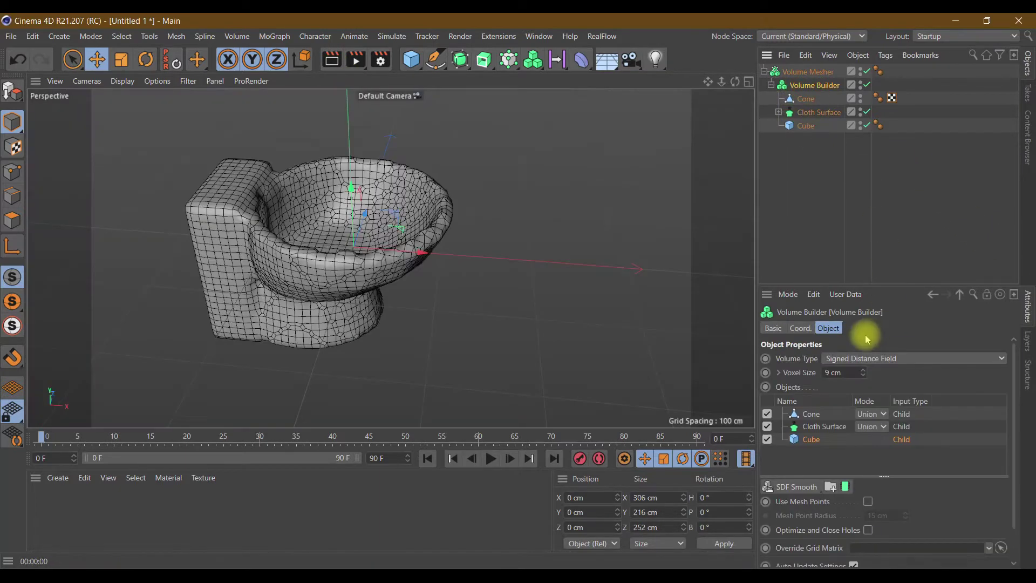
Step the Volume Builder voxel size down from 9 cm to 8.4 cm and preview the render
left_click(864, 376)
left_click(864, 376)
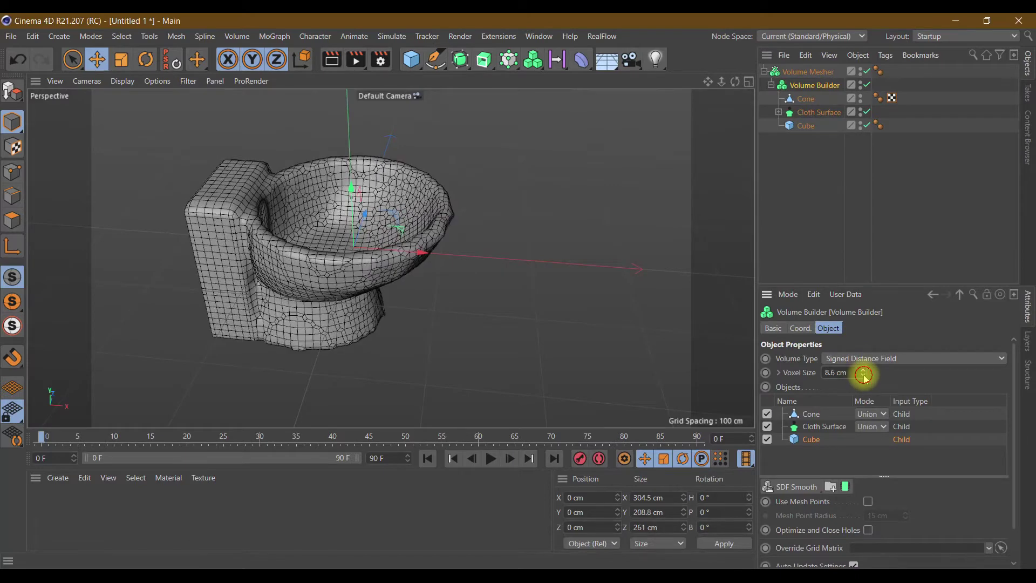
left_click(863, 376)
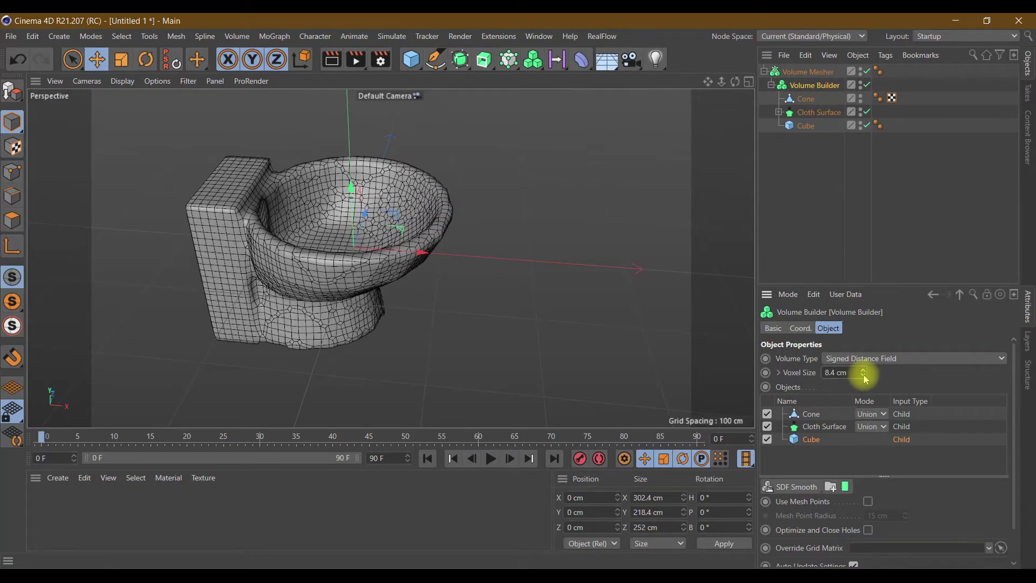
left_click(331, 59)
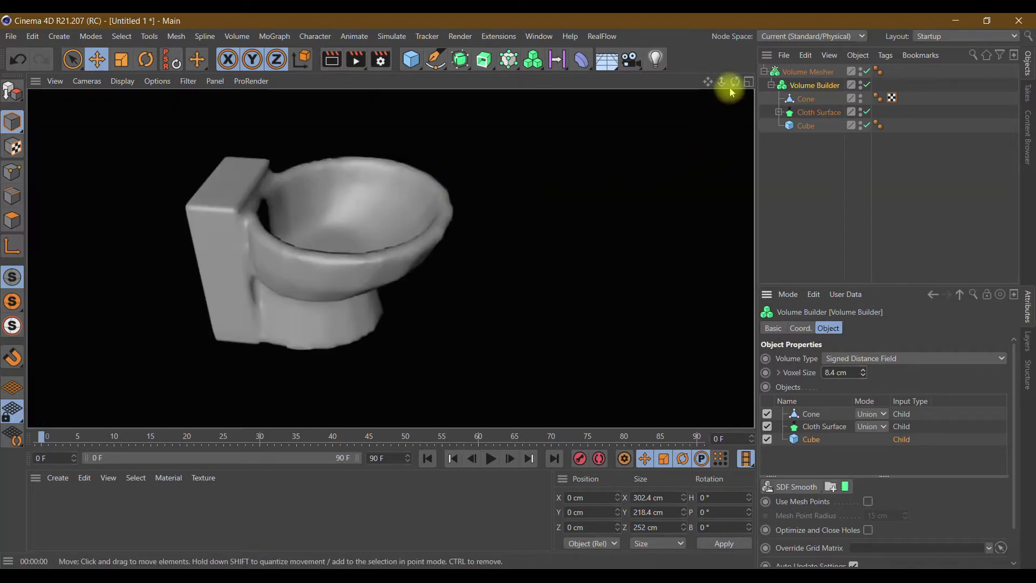
mouse_move(735, 82)
left_mouse_down()
mouse_move(391, 258)
mouse_move(735, 82)
left_mouse_up()
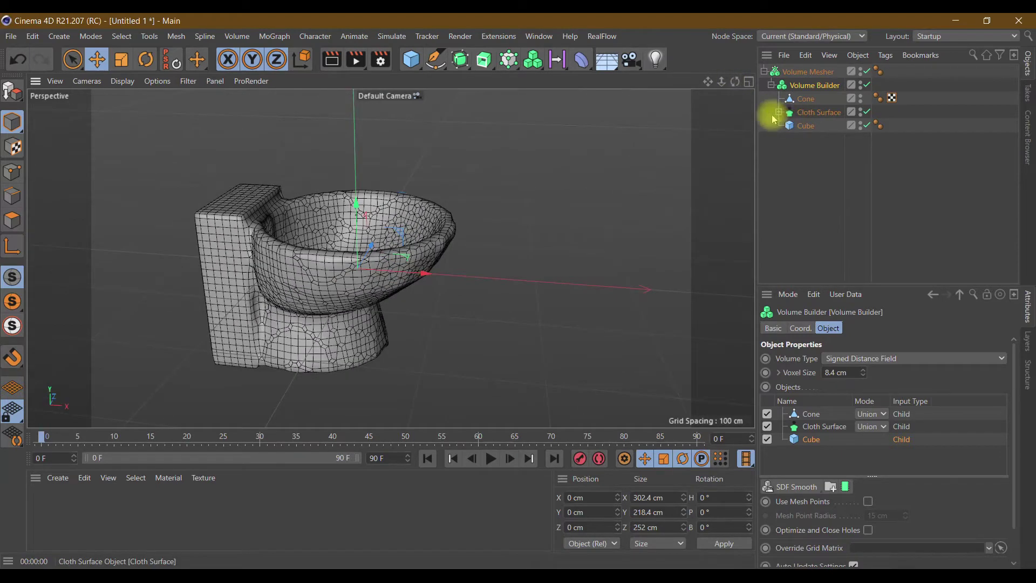
left_click(812, 126)
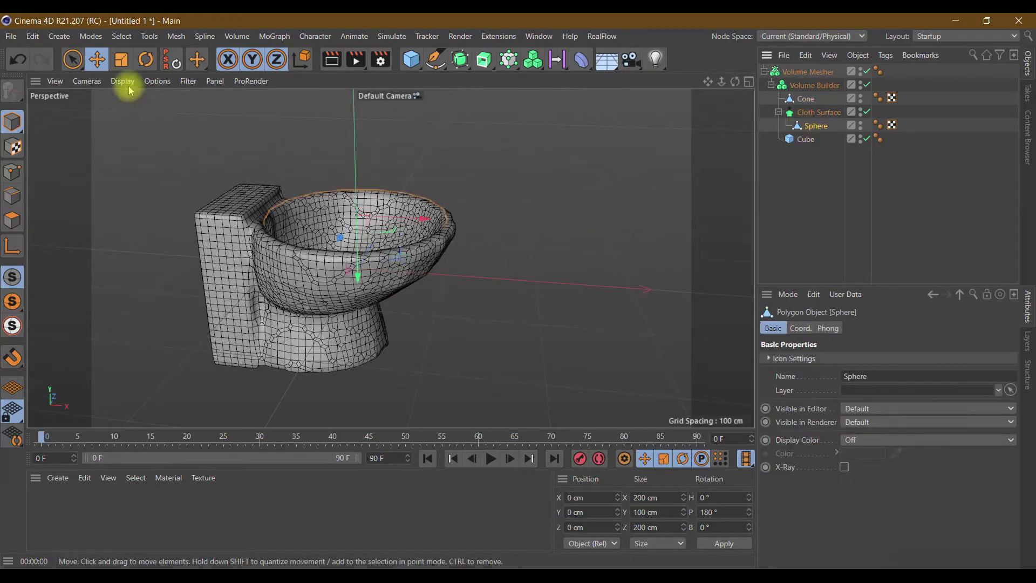
Scale the bowl sphere out to about 224.6 cm across on X
left_click(121, 60)
left_click_drag(427, 220, 438, 219)
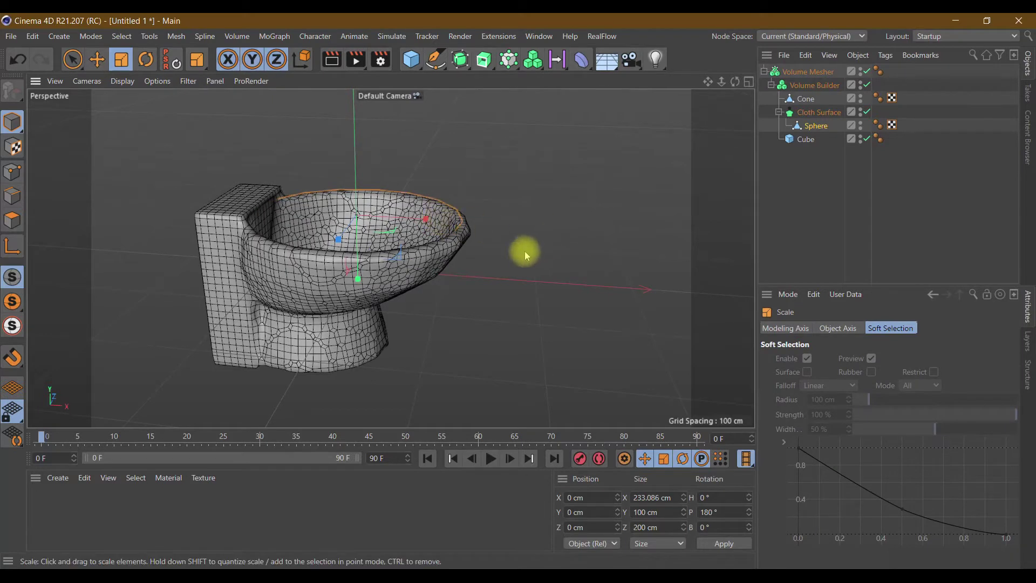
left_click_drag(431, 232, 424, 220)
left_click_drag(731, 86, 390, 258)
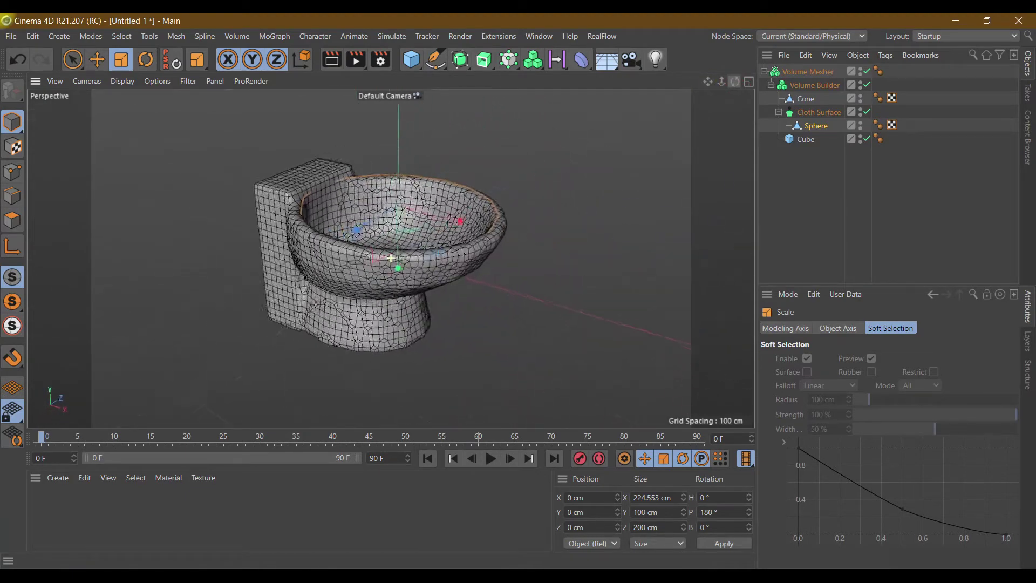
left_click_drag(390, 258, 377, 253)
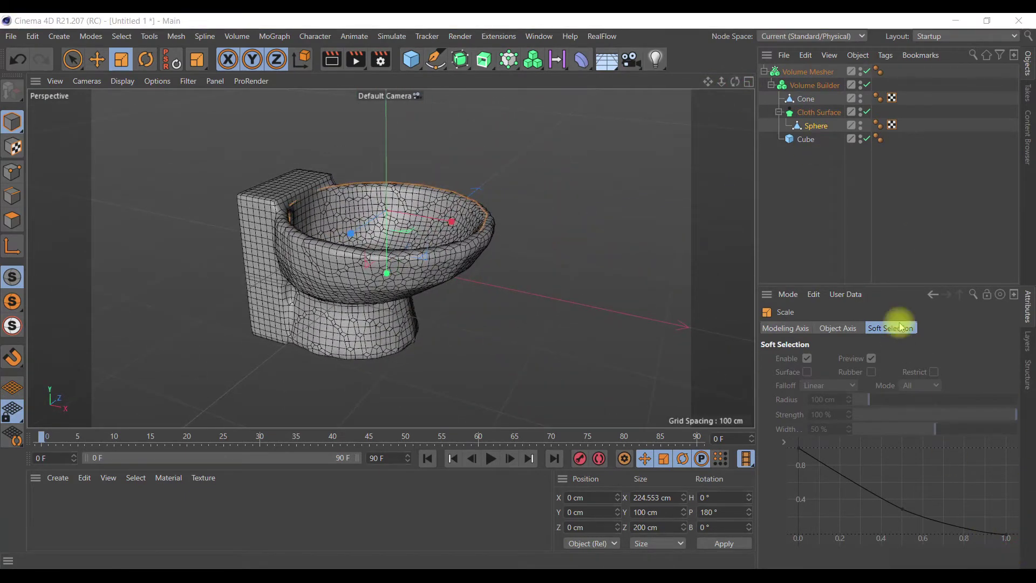
Add an SDF Smooth filter at the top of the Volume Builder list so it affects all inputs
left_click(804, 87)
left_click(793, 487)
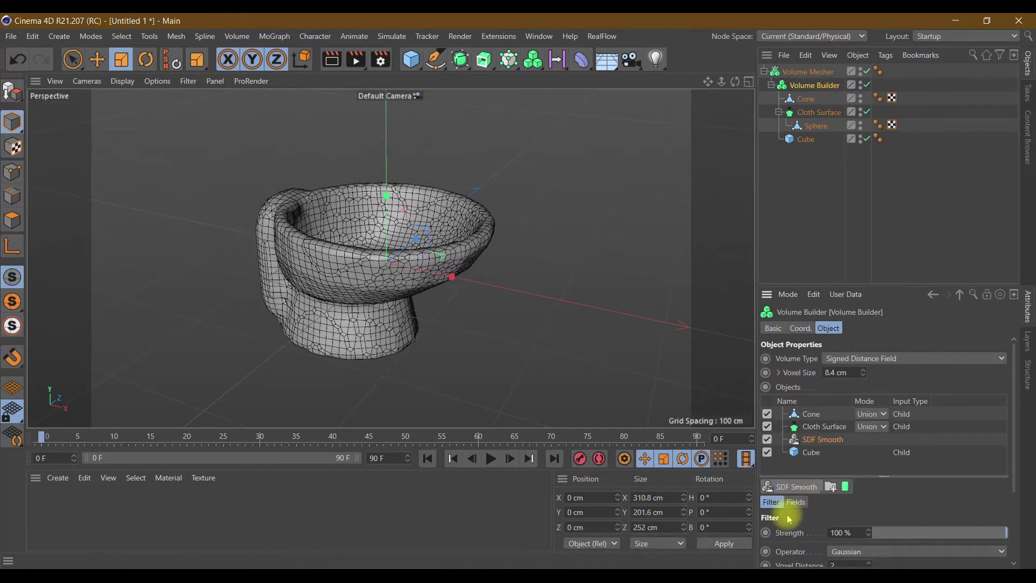
left_click_drag(809, 424, 809, 426)
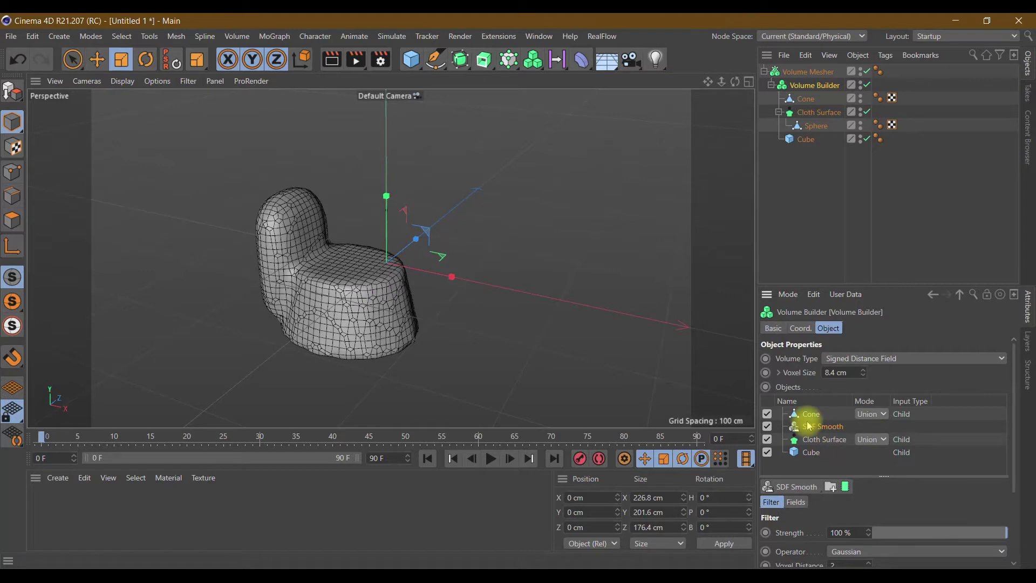
left_click_drag(807, 414, 805, 460)
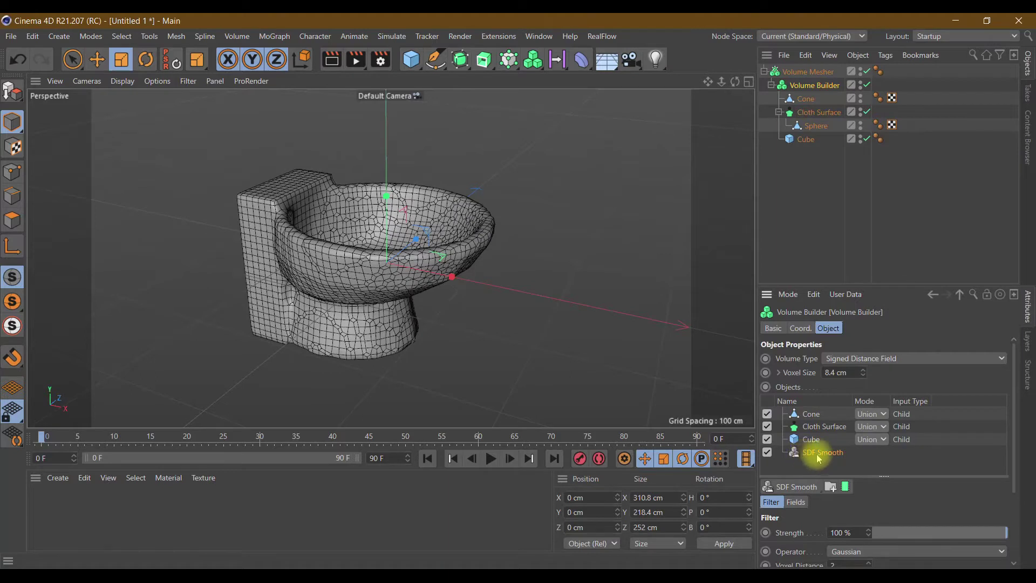
left_click(863, 533)
type("14")
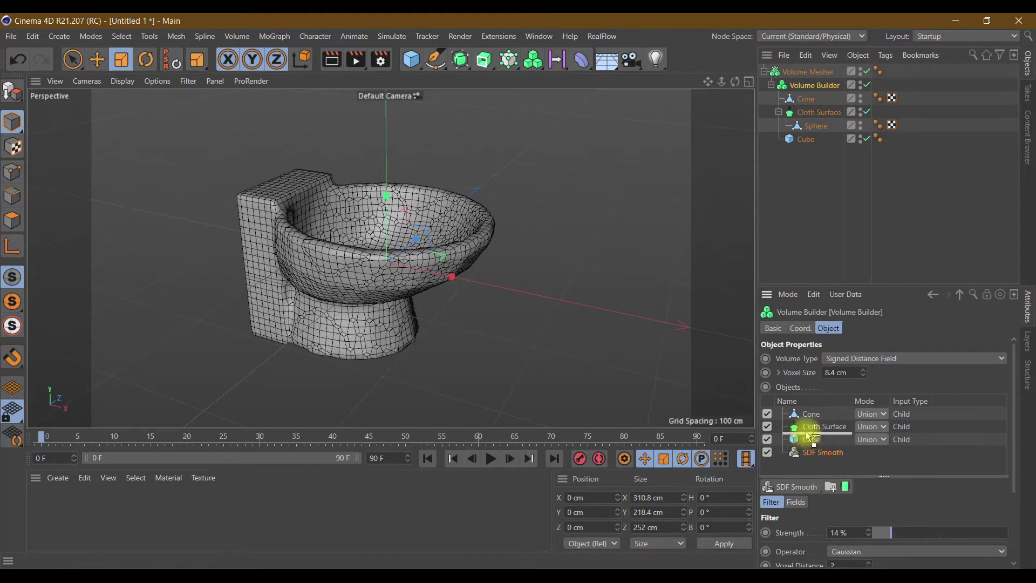
left_click_drag(802, 415, 801, 414)
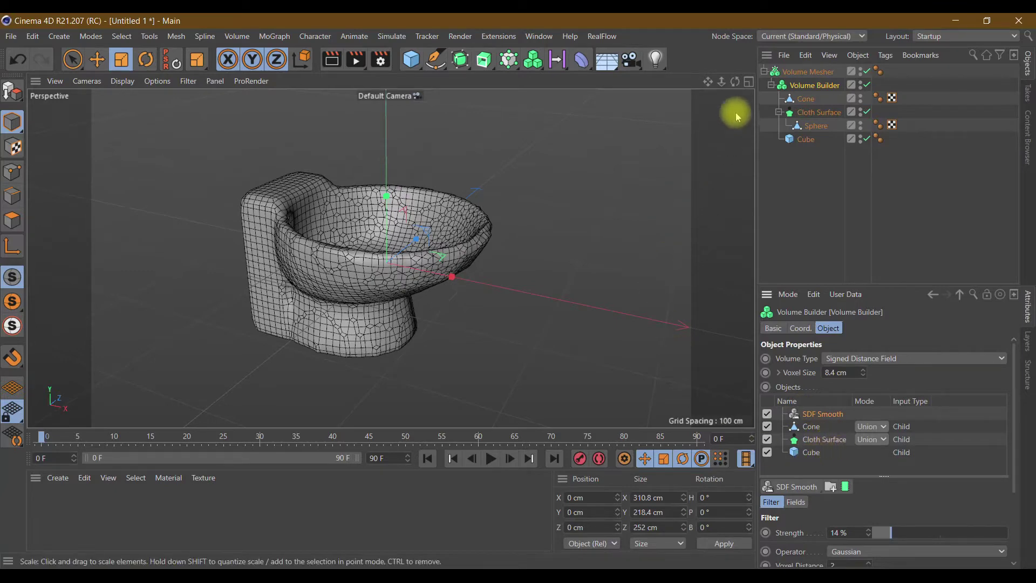
Compare render previews at different smoothing strengths, settling SDF Smooth at 6%
left_click_drag(735, 82, 721, 84)
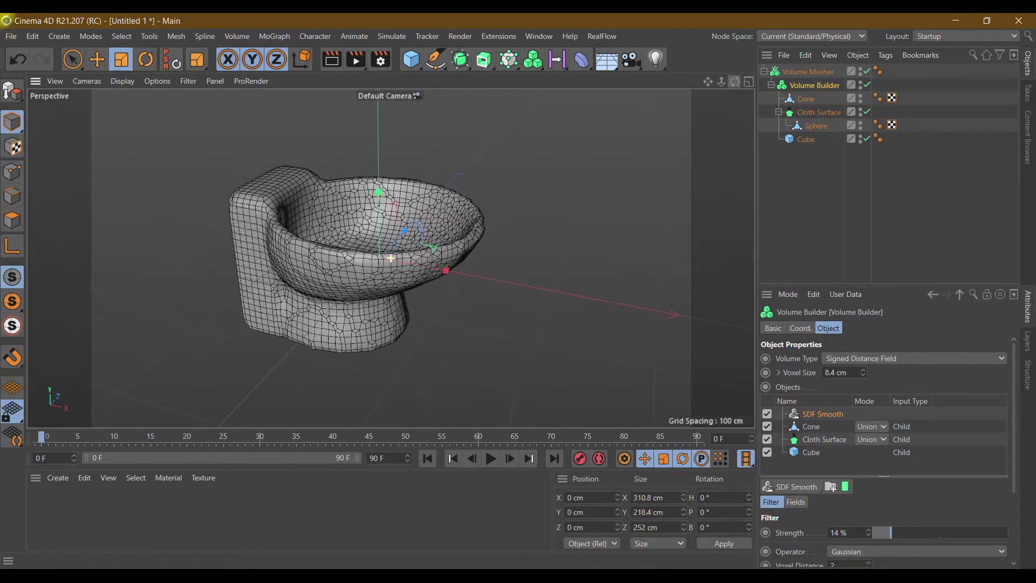
left_click(331, 59)
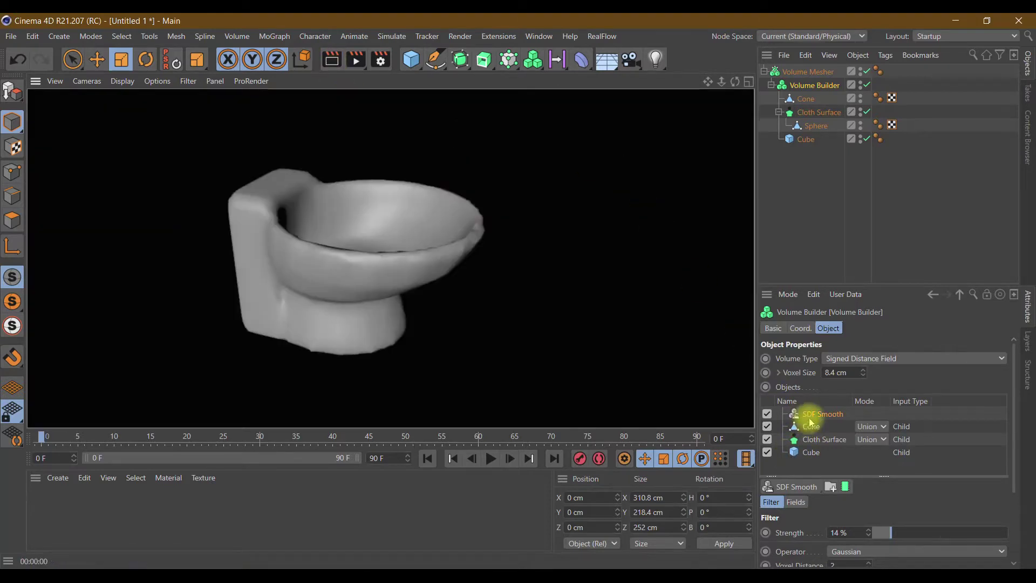
mouse_move(891, 539)
left_mouse_down()
mouse_move(915, 536)
mouse_move(850, 541)
left_mouse_up()
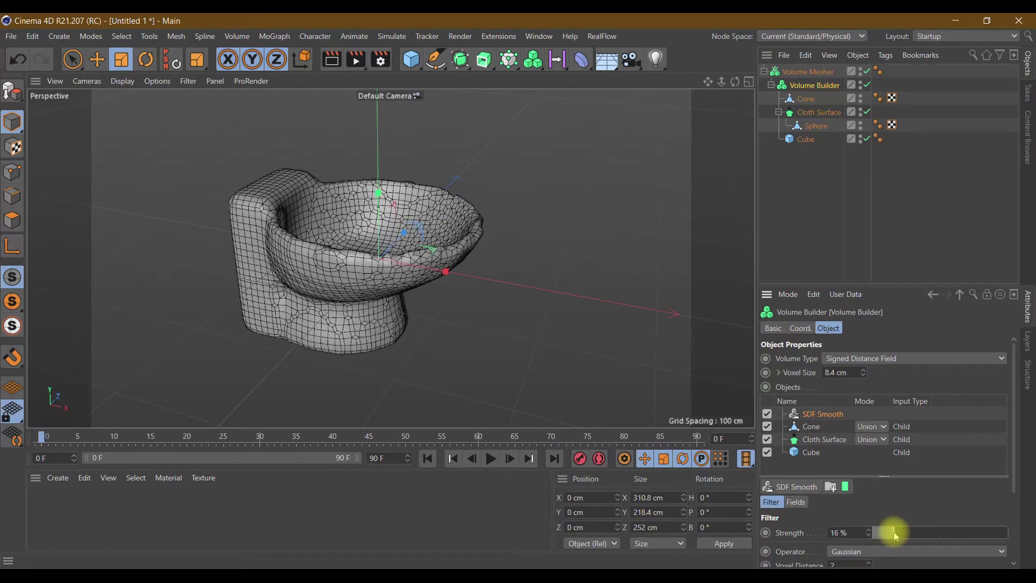
mouse_move(809, 541)
left_mouse_down()
mouse_move(896, 533)
mouse_move(871, 542)
left_mouse_up()
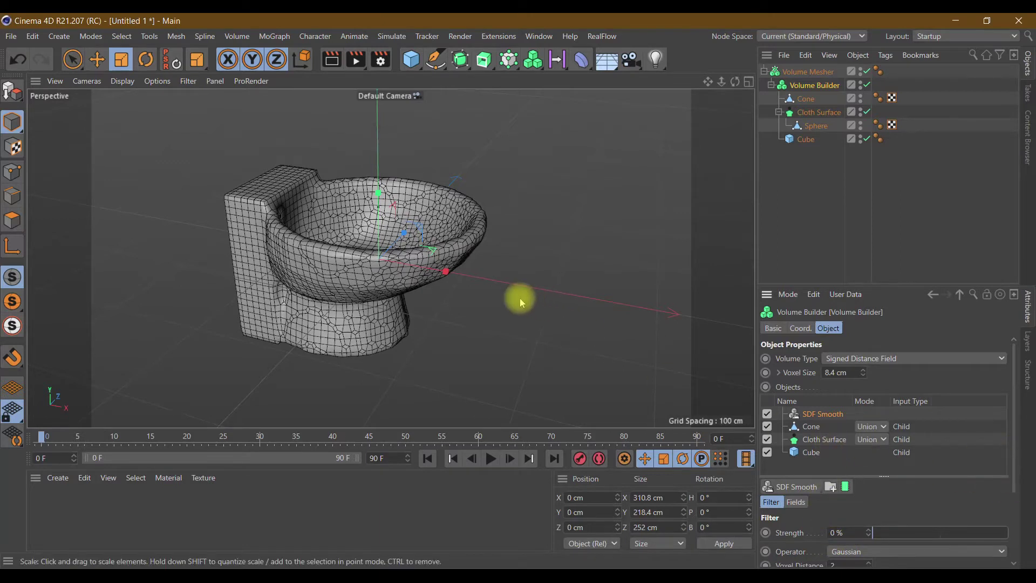
left_click(330, 60)
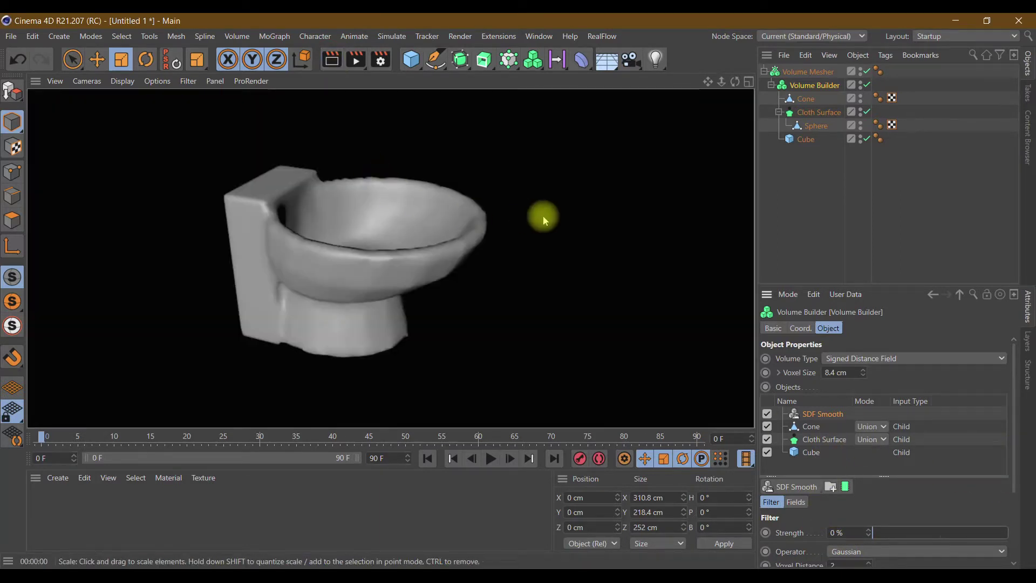
left_click_drag(878, 534, 882, 538)
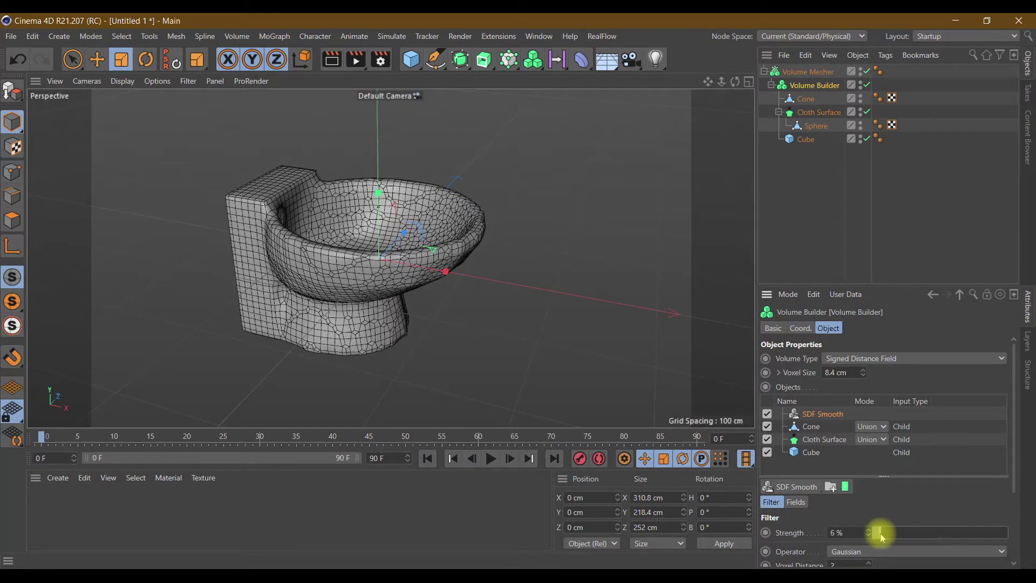
Set the Cloth Surface thickness to 25 cm and inspect the thicker bowl walls
left_click(811, 114)
left_click_drag(856, 394, 813, 388)
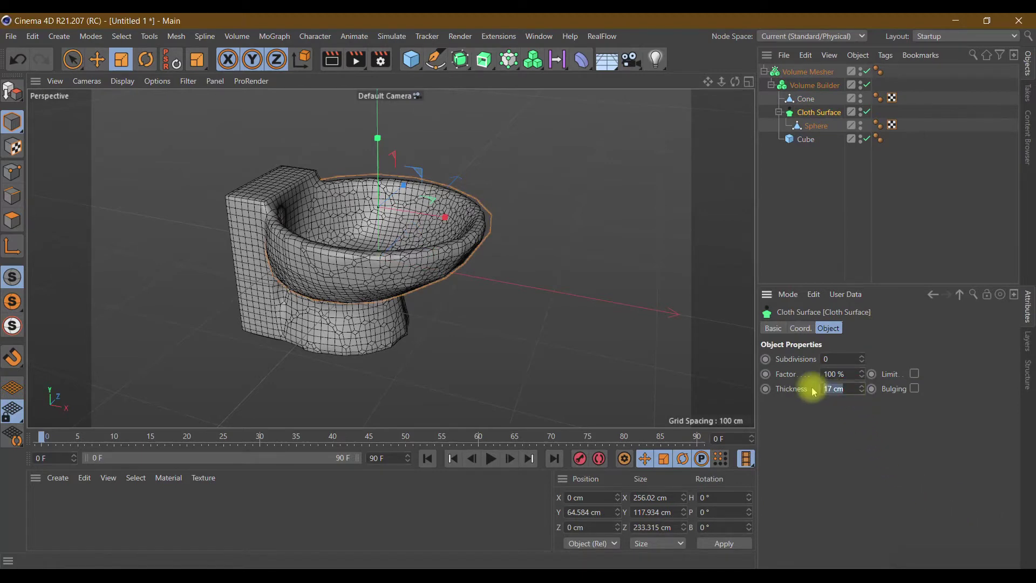
type("25")
key("Return")
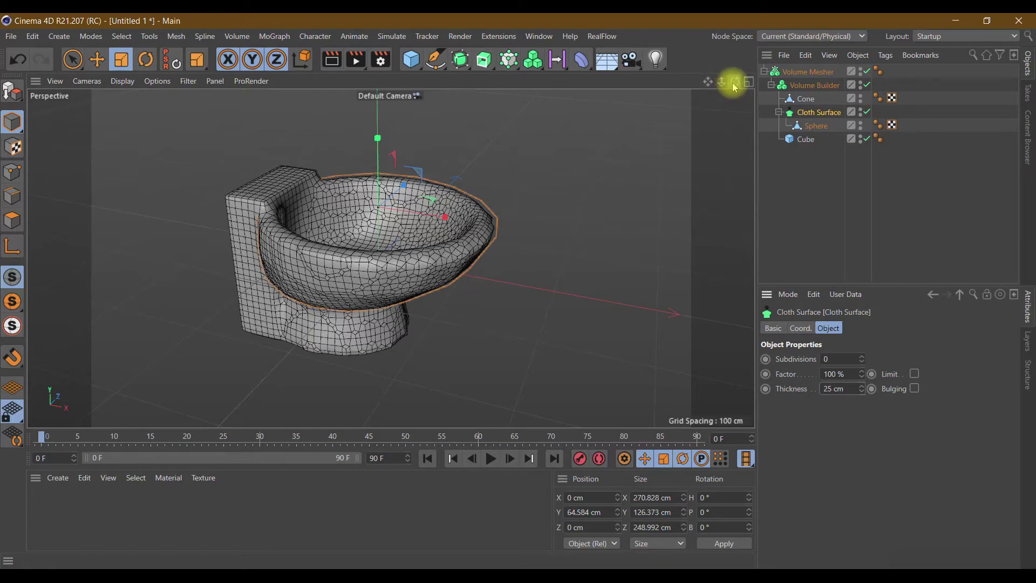
left_click_drag(734, 86, 754, 110)
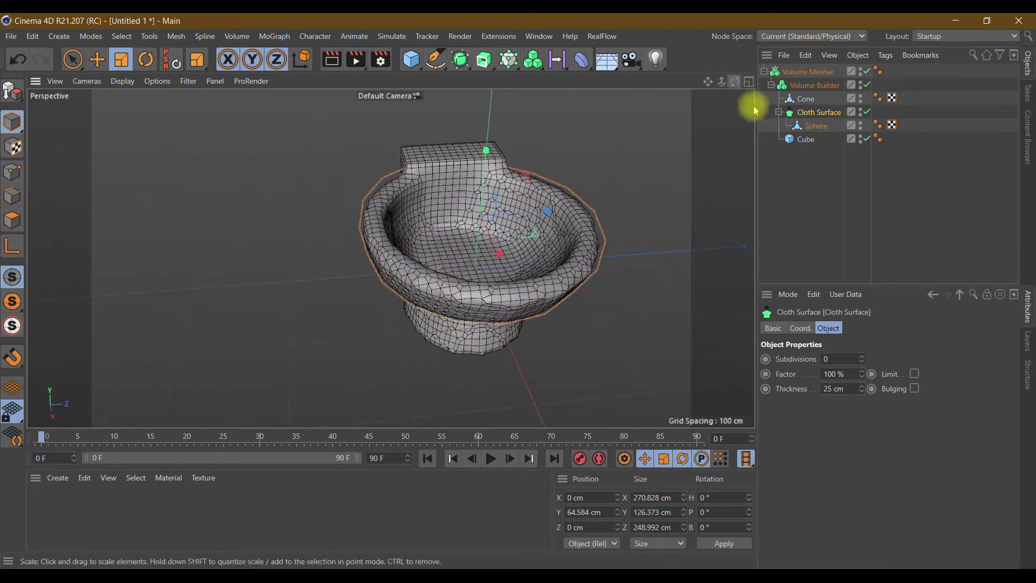
Nudge the Cone up and sideways within the bowl
left_click(804, 99)
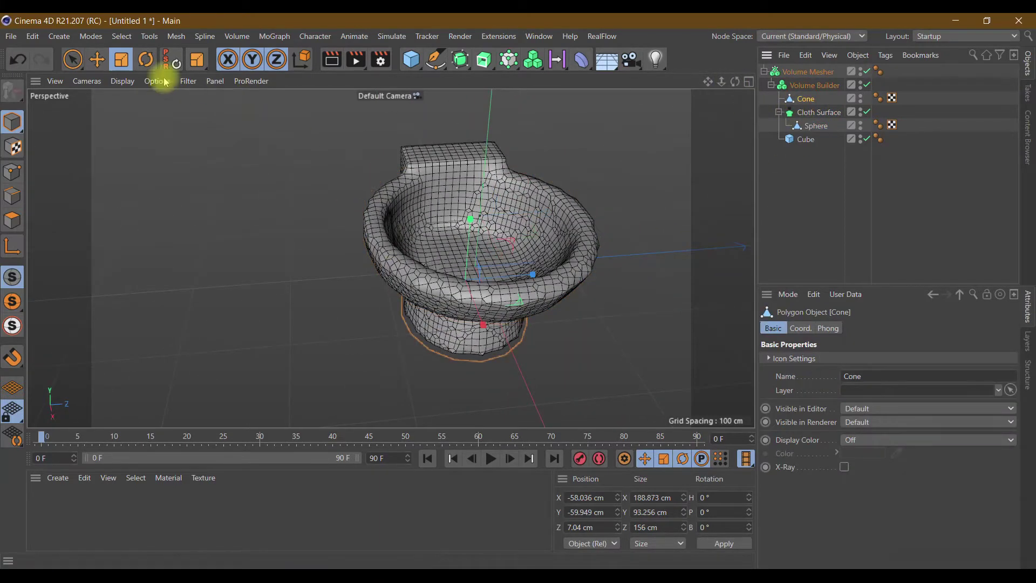
left_click(97, 59)
left_click_drag(464, 222, 471, 207)
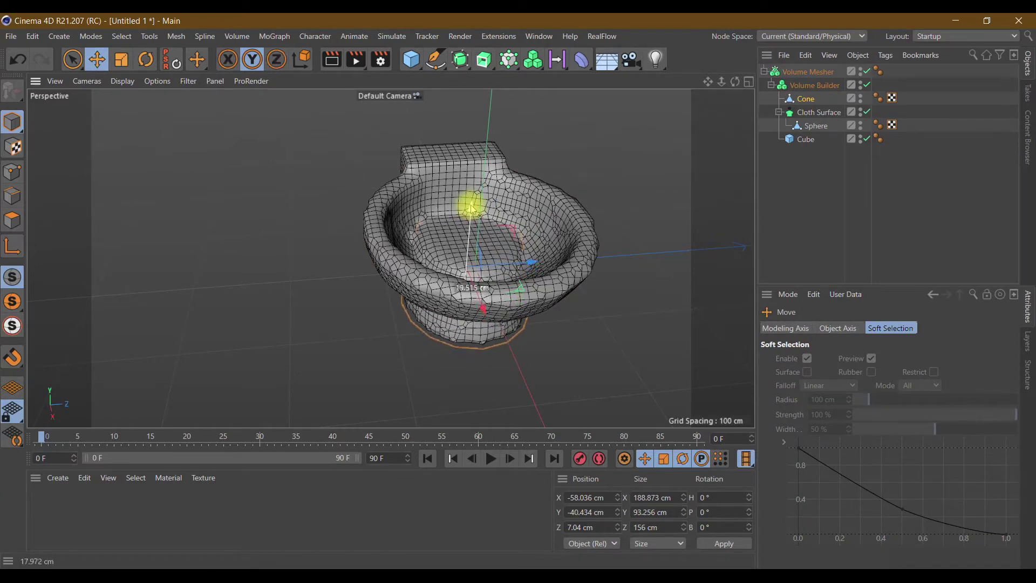
left_click_drag(735, 82, 721, 85)
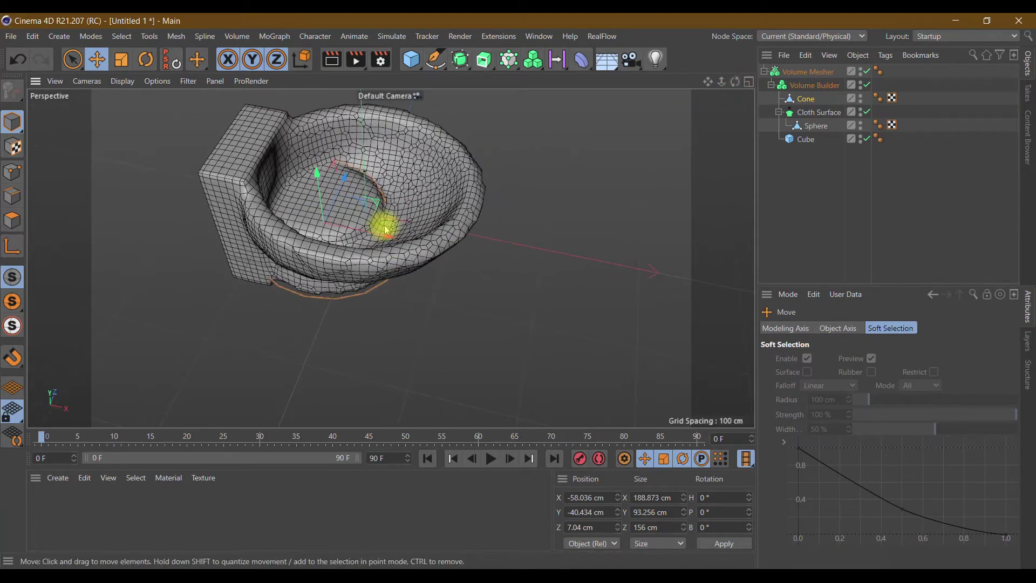
left_click_drag(402, 218, 395, 220)
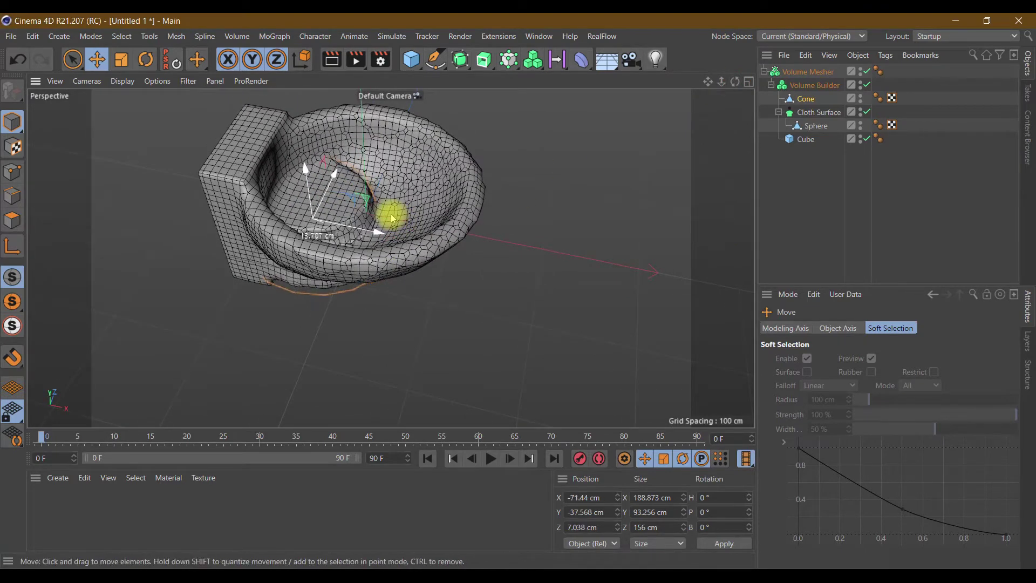
mouse_move(335, 178)
left_mouse_down()
mouse_move(318, 184)
mouse_move(327, 192)
mouse_move(324, 184)
left_mouse_up()
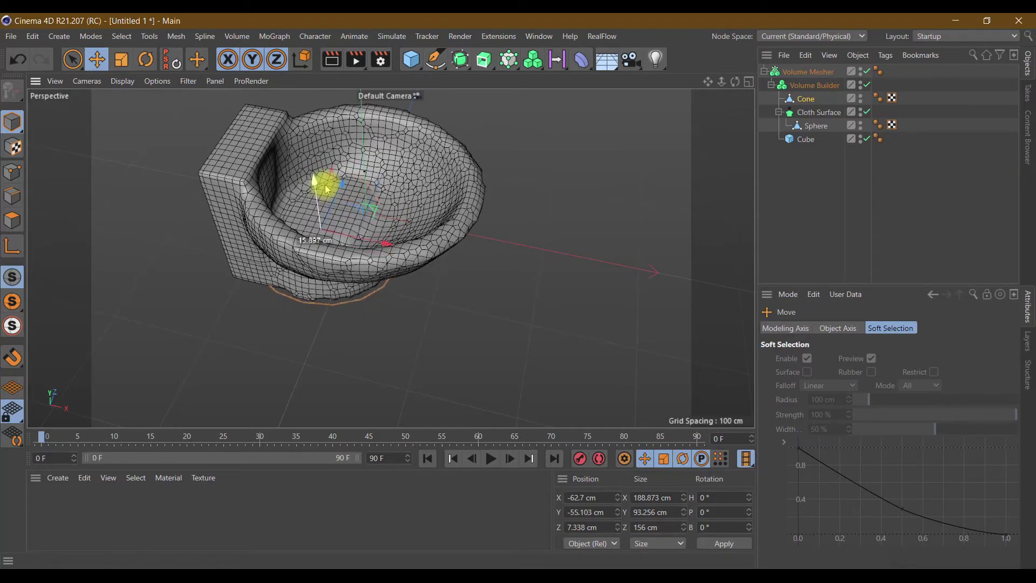
left_click_drag(735, 81, 435, 167)
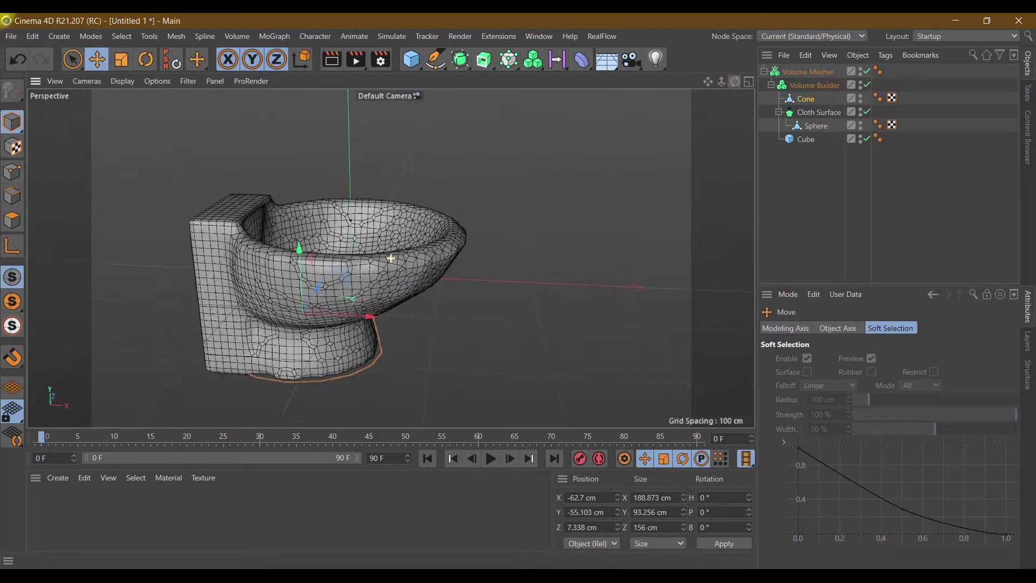
Stretch the Cone to about 146 cm tall and move it to X −45.811, Y −70.954 cm
left_click(123, 60)
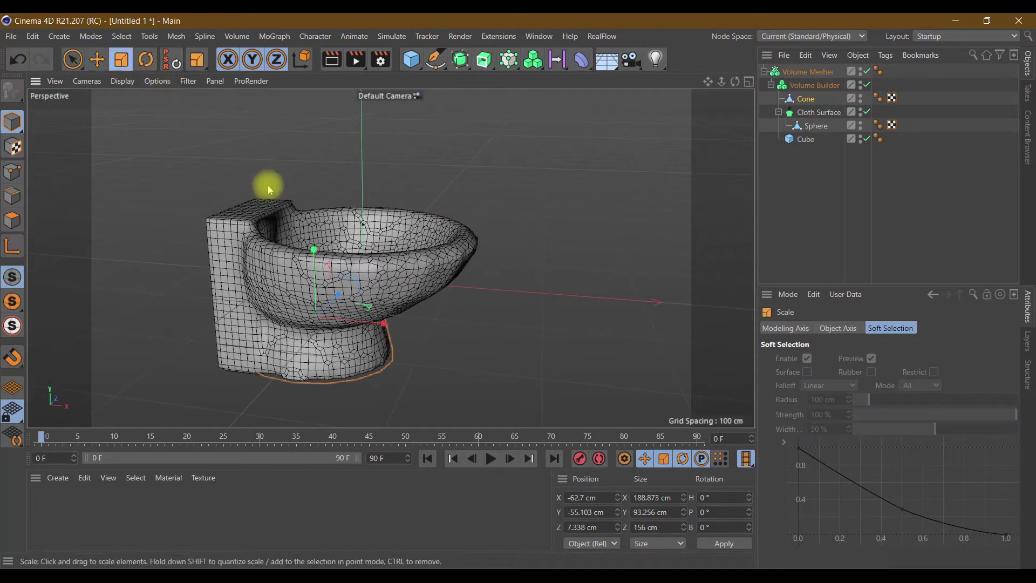
left_click_drag(312, 247, 331, 205)
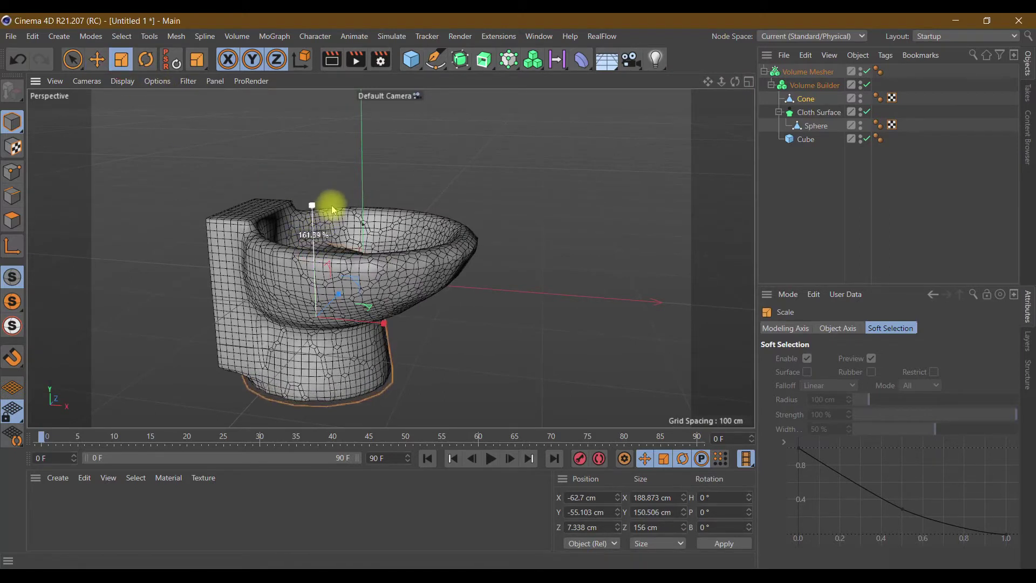
left_click_drag(744, 90, 748, 115)
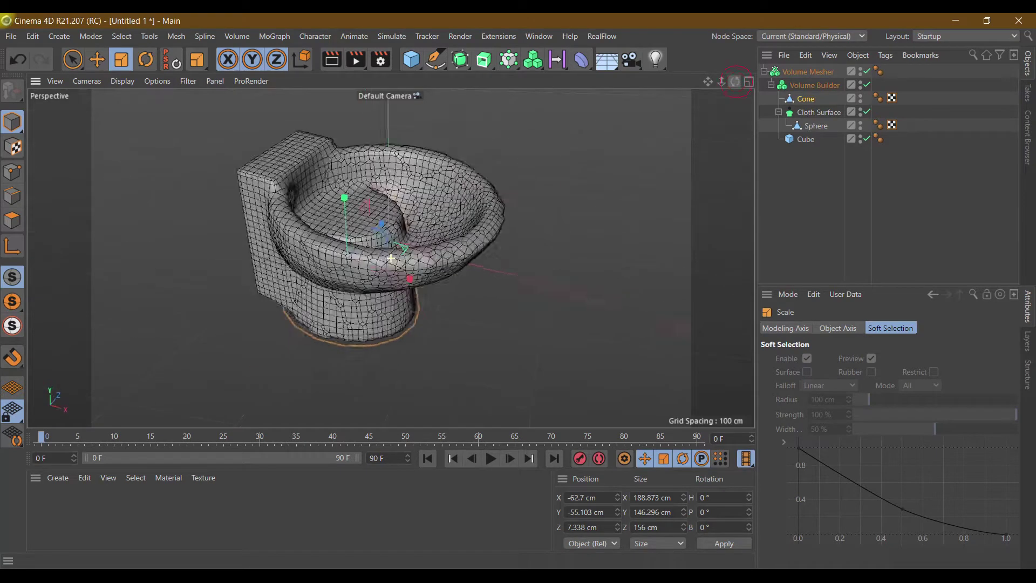
left_click(97, 59)
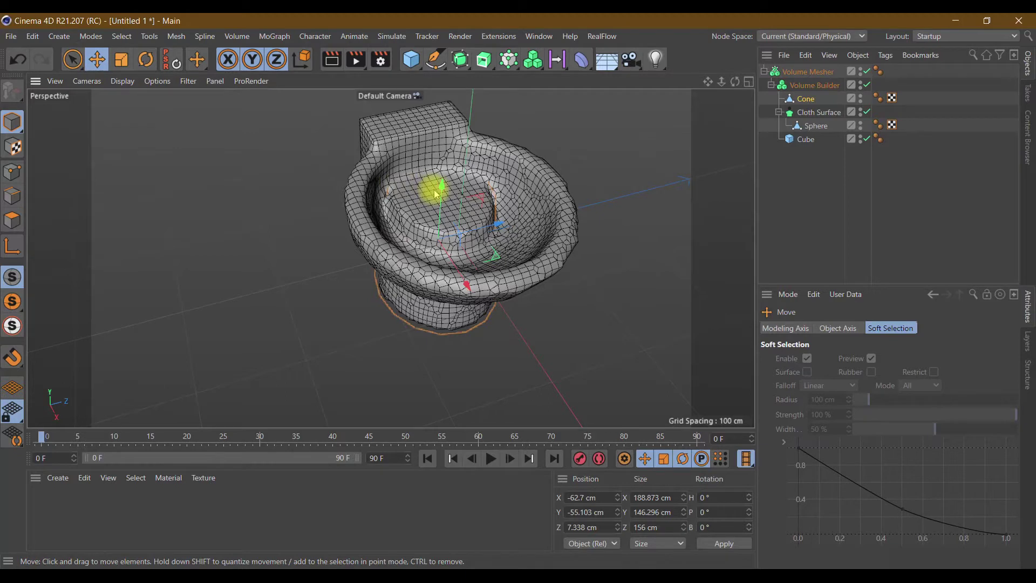
left_click_drag(436, 194, 456, 227)
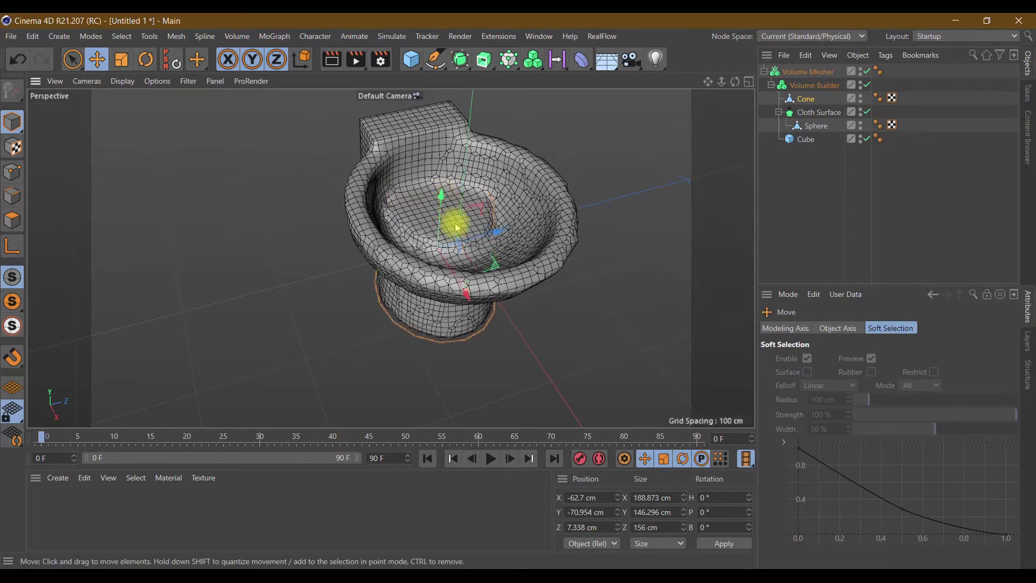
left_click_drag(469, 291, 529, 280)
mouse_move(734, 81)
left_mouse_down()
mouse_move(390, 259)
mouse_move(179, 344)
left_mouse_up()
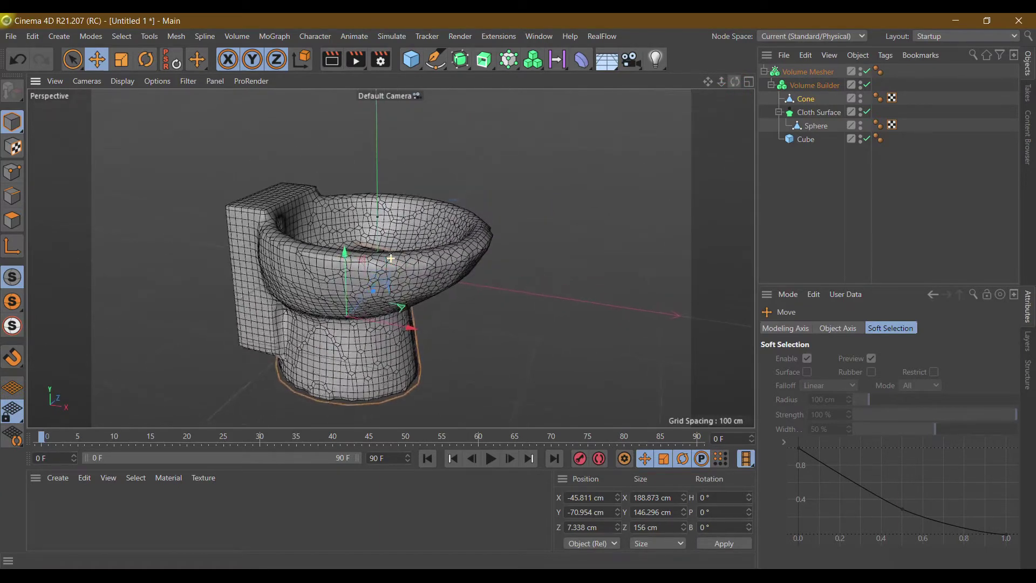
left_click(258, 339)
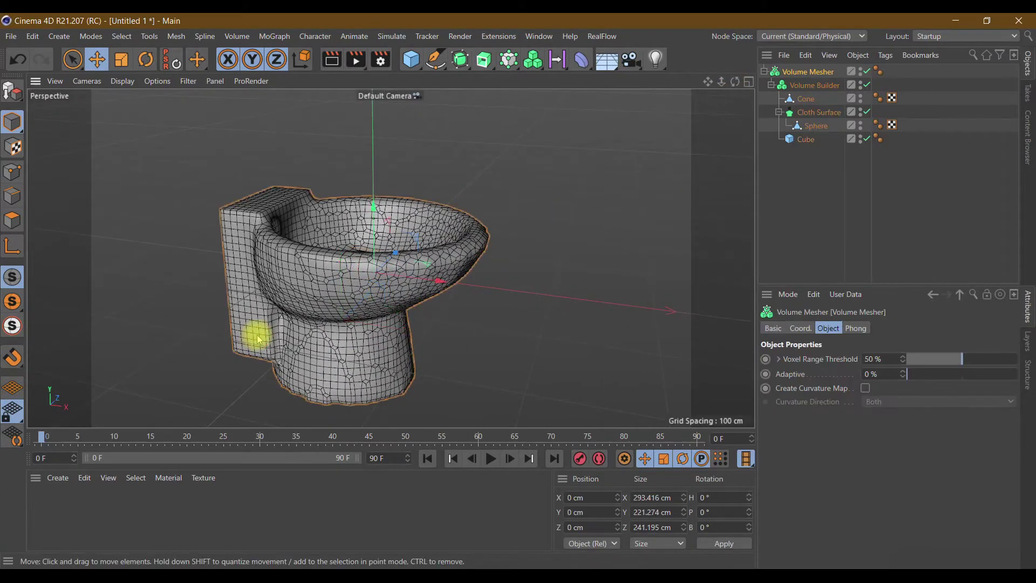
Make the Cube about 211 cm tall and place it at X −147.273, Y −37.177 cm in Front view
left_click(802, 138)
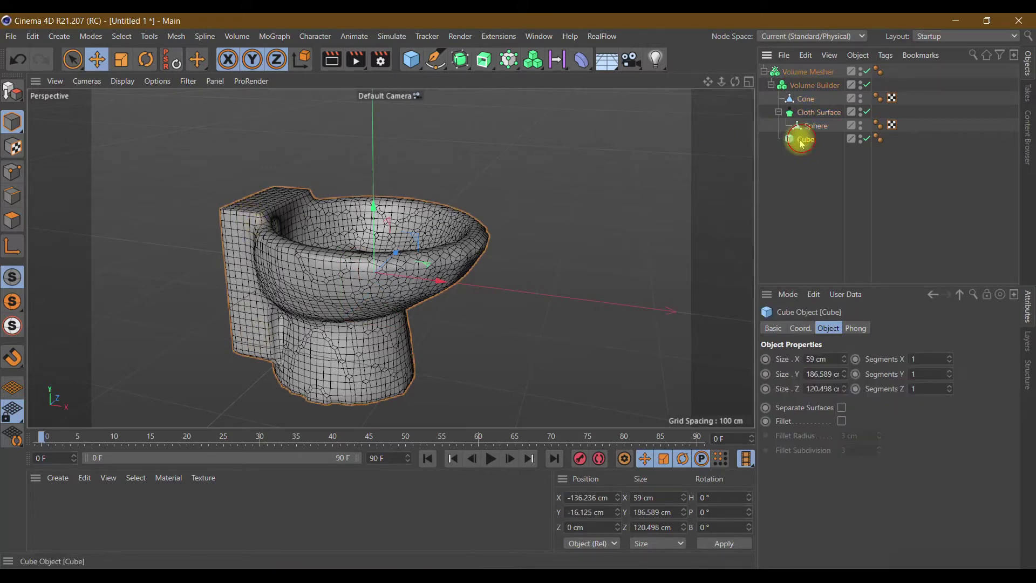
left_click_drag(263, 200, 266, 211)
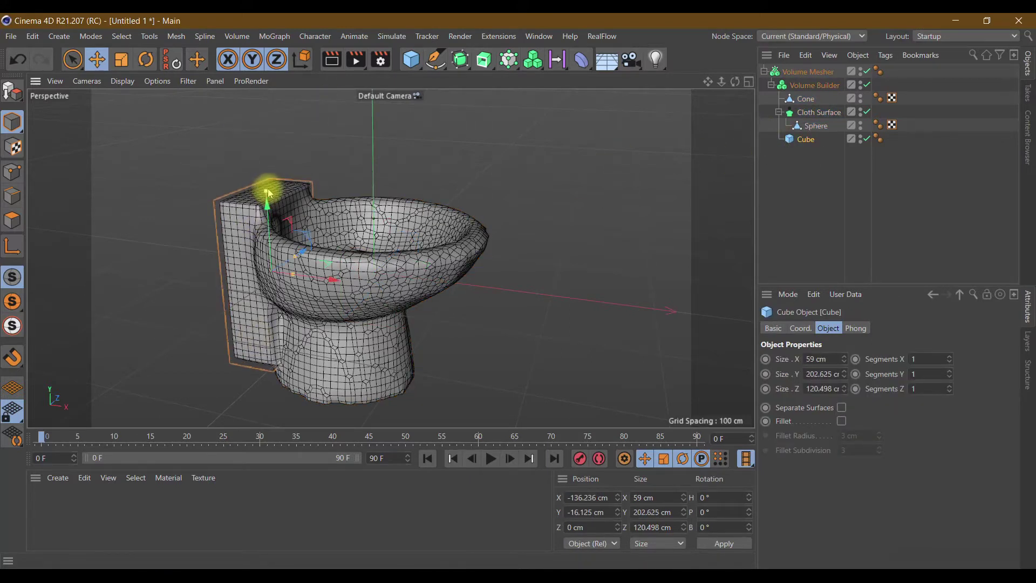
left_click_drag(268, 223, 269, 227)
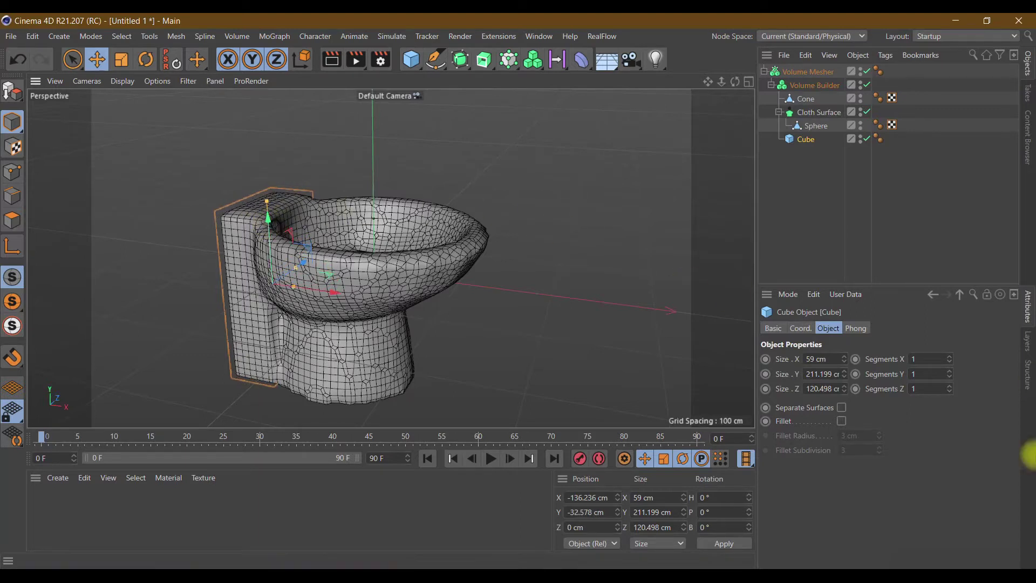
left_click(748, 82)
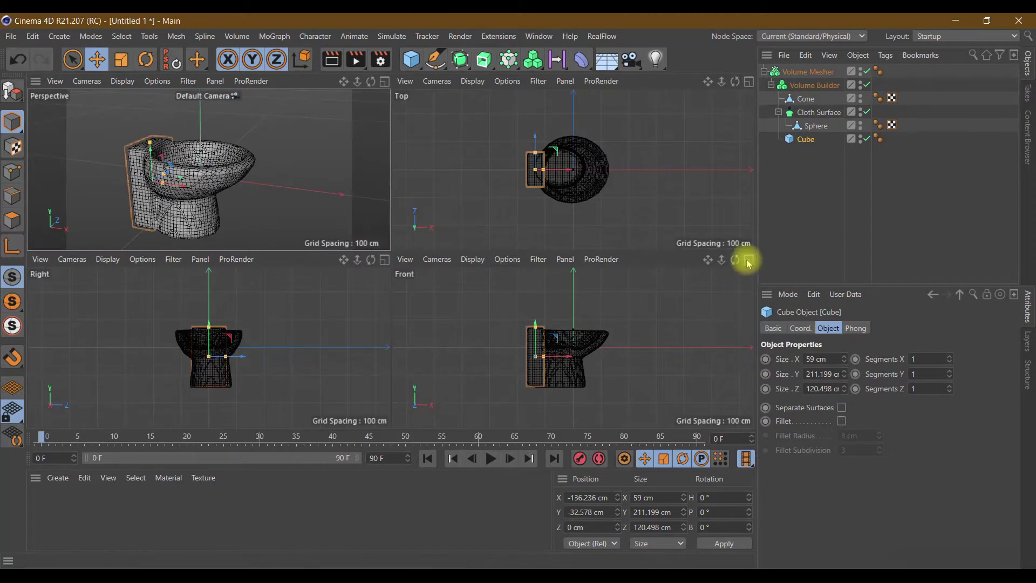
left_click(749, 260)
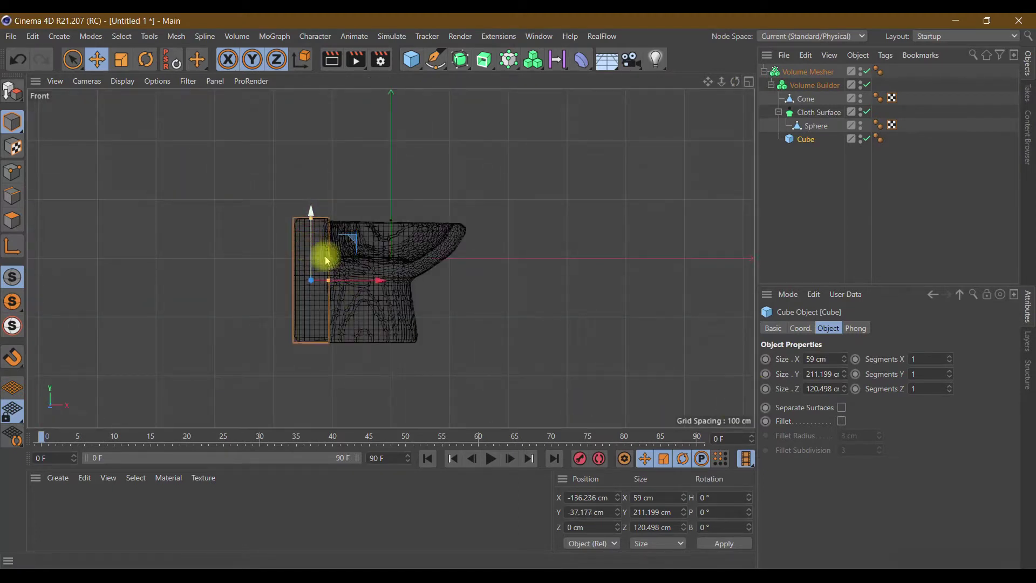
left_click_drag(363, 280, 360, 280)
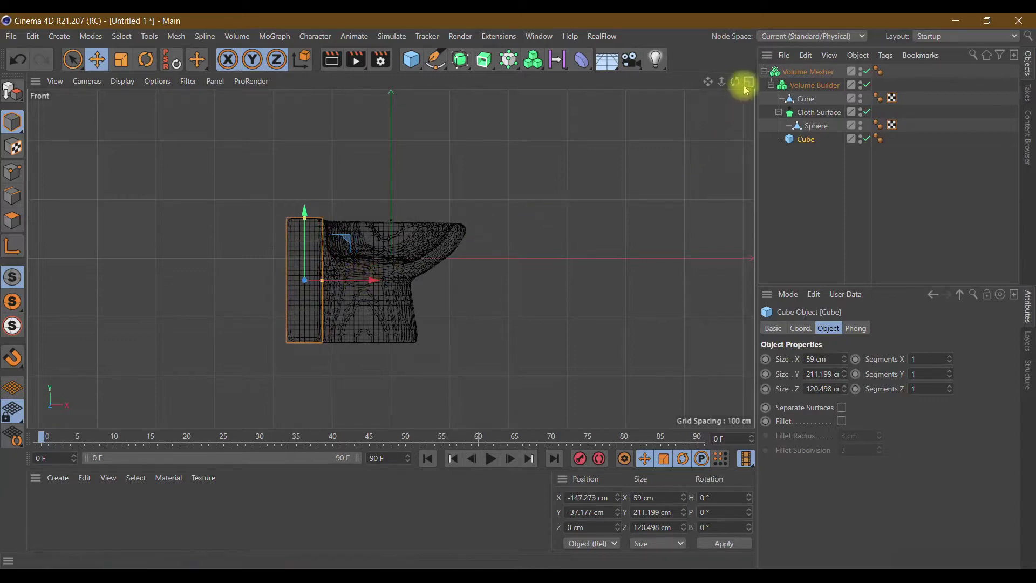
Maximize the Front viewport and begin a new Spline Pen path beside the toilet
left_click(747, 84)
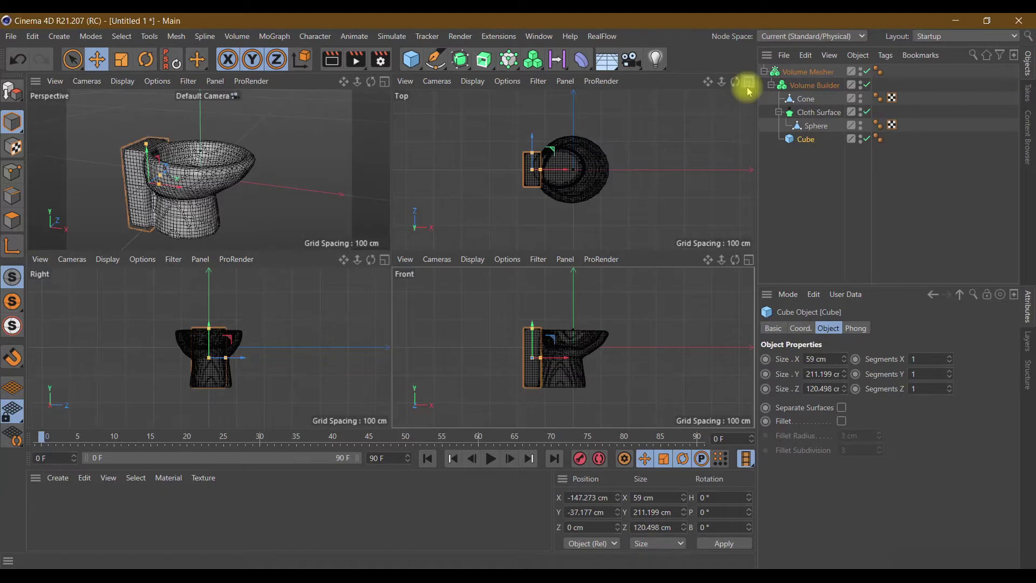
left_click(749, 259)
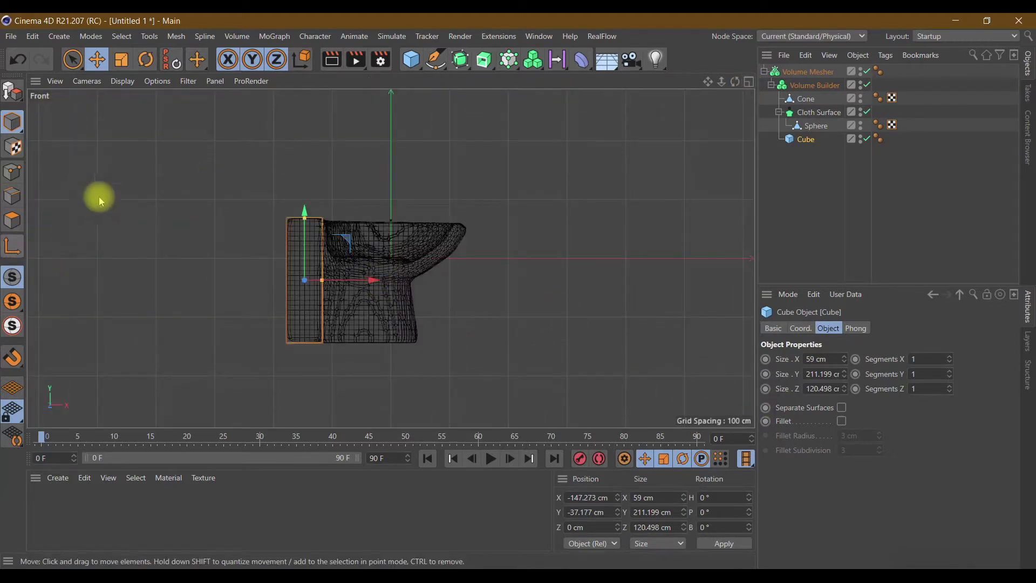
left_click(434, 59)
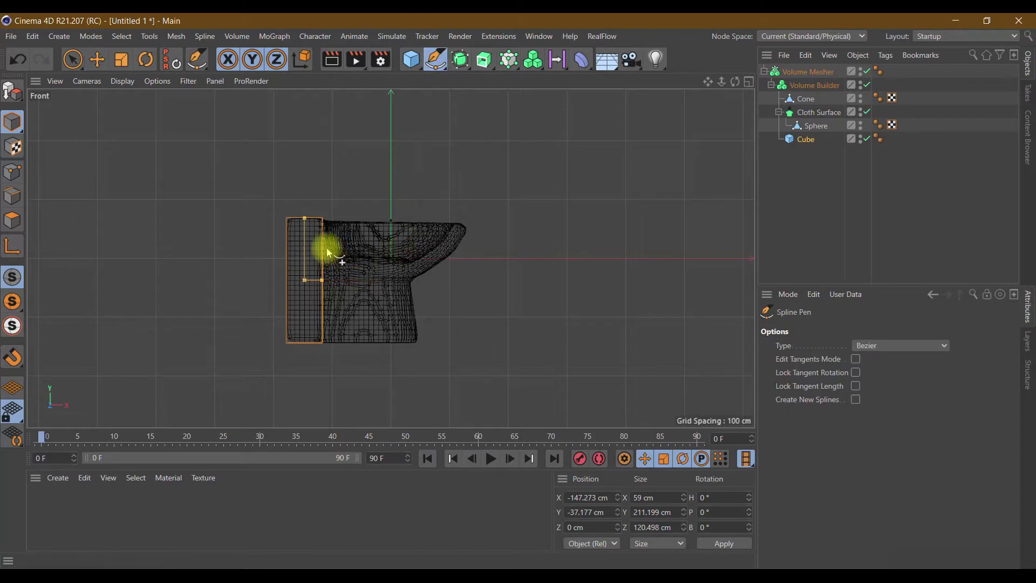
left_click(799, 73)
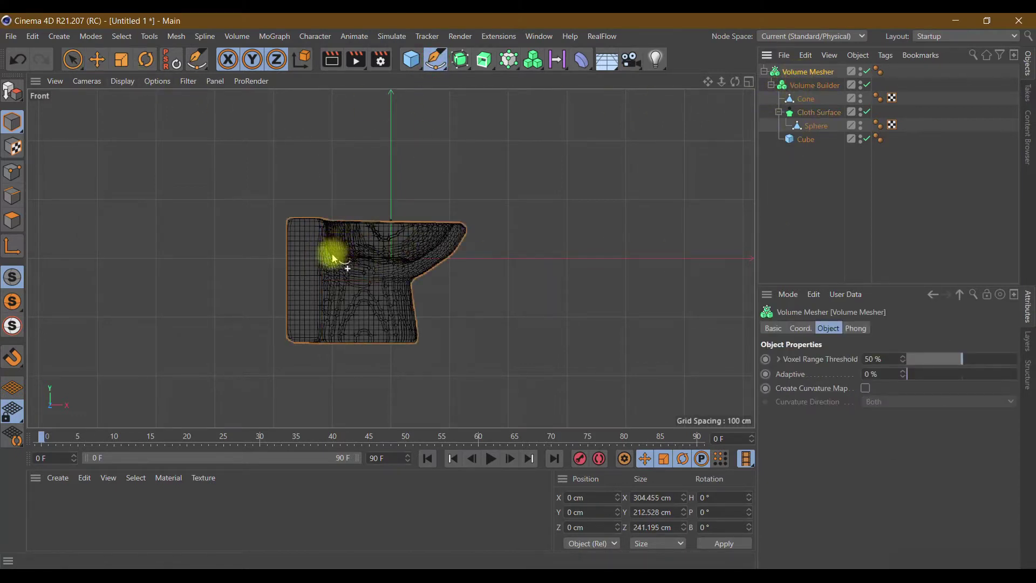
left_click(333, 256)
Draw a spline across the toilet's top edge and down its left side
left_click(321, 228)
left_click(292, 224)
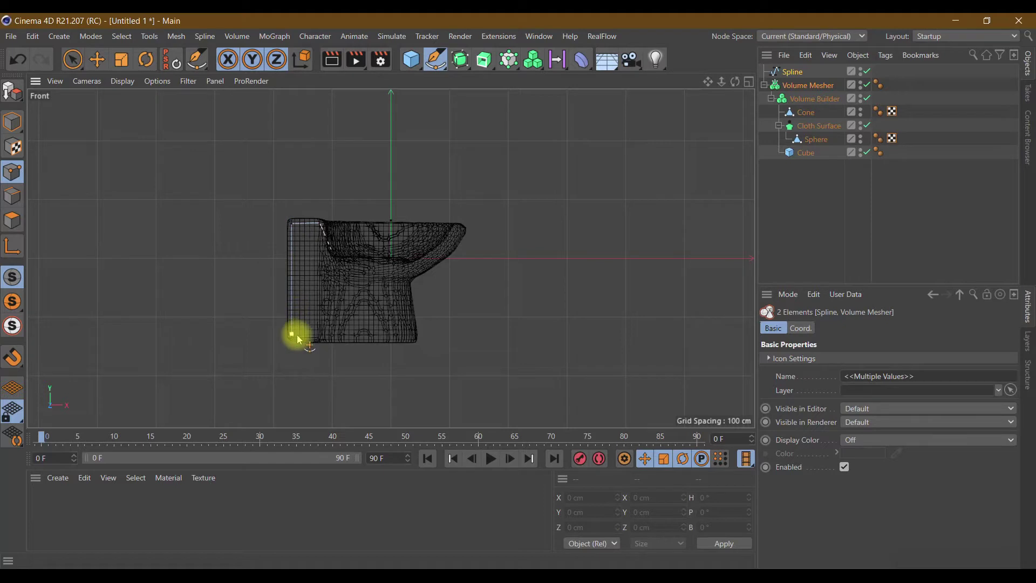
left_click(318, 336)
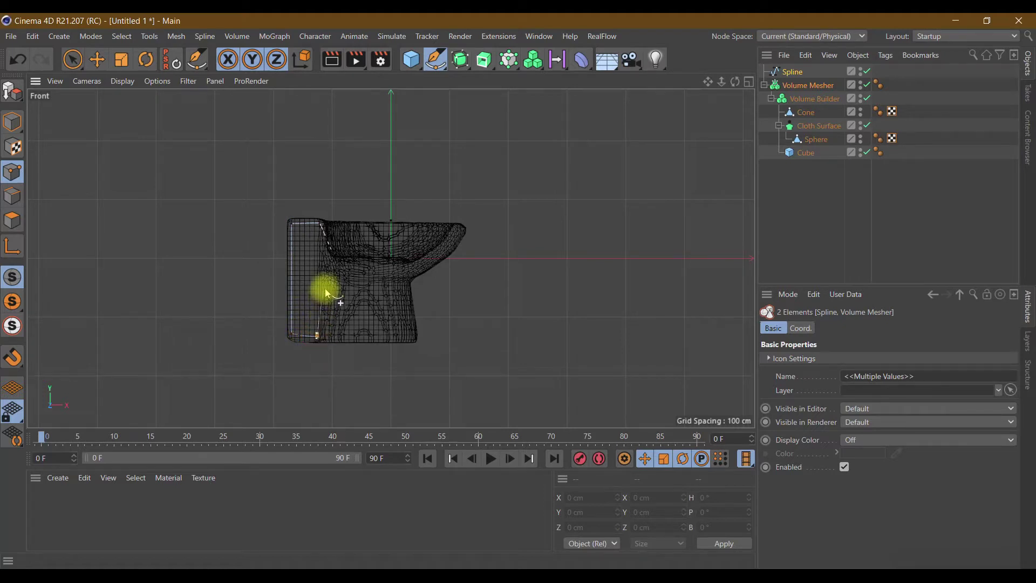
right_click(335, 274)
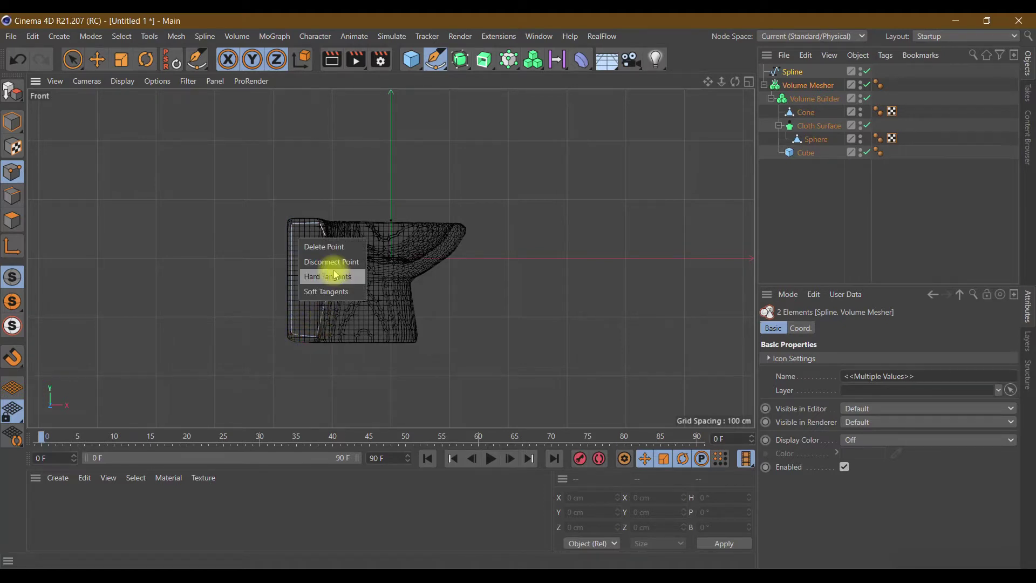
left_click(340, 270)
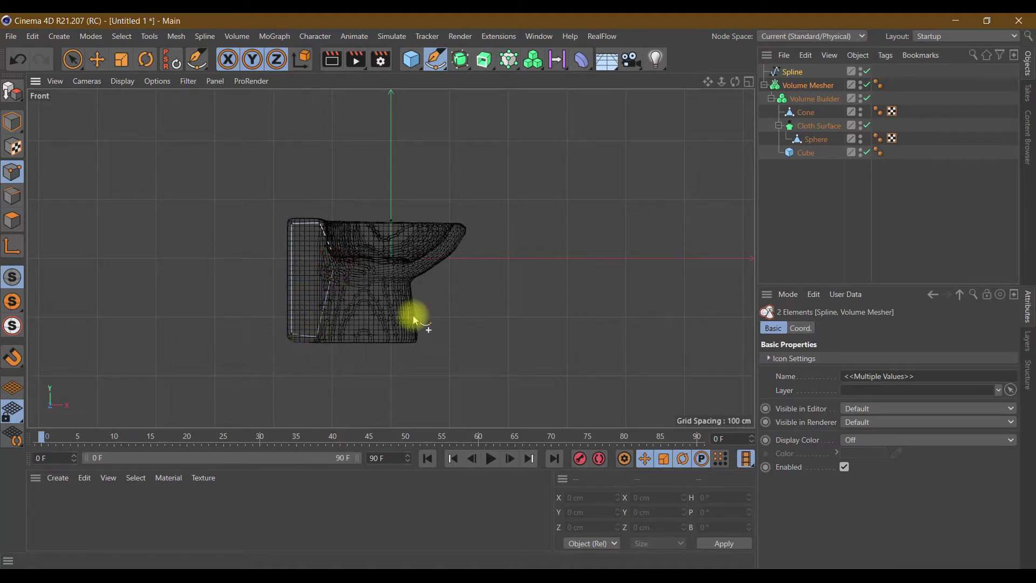
Chamfer the spline's upper-left and lower-left corners to an 11.104 cm radius
left_click(72, 60)
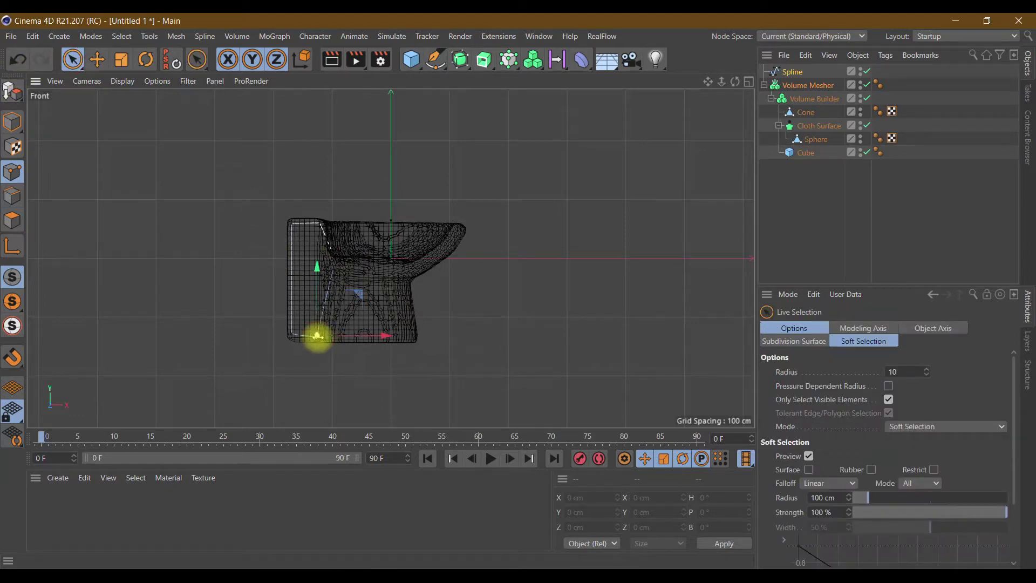
right_click(318, 336)
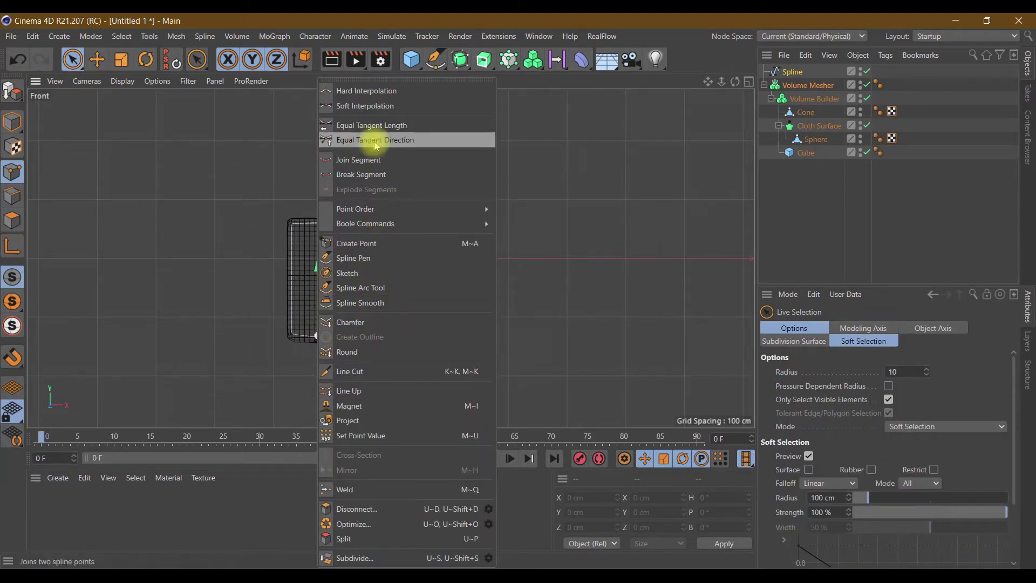
left_click(370, 106)
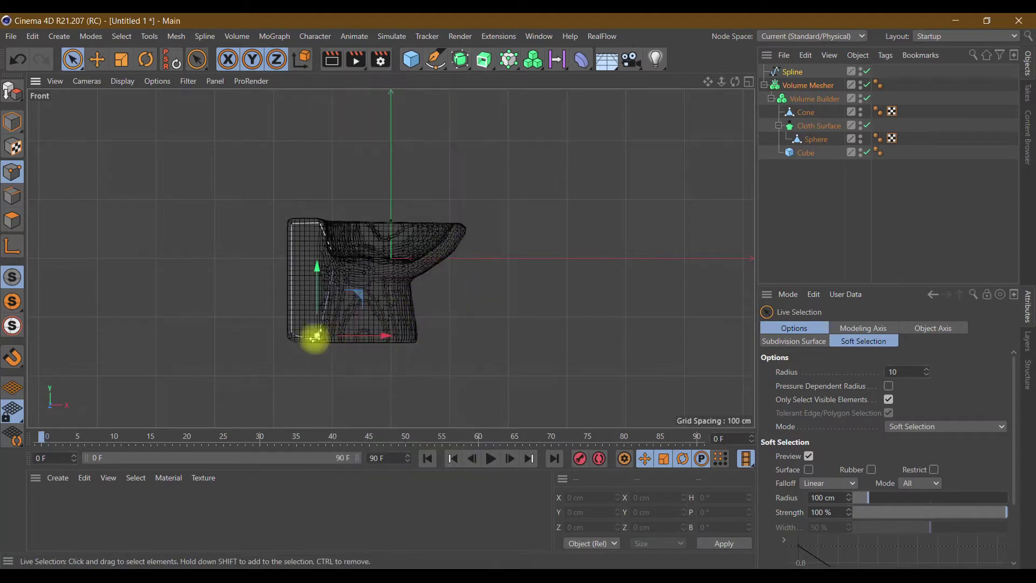
left_click(293, 335)
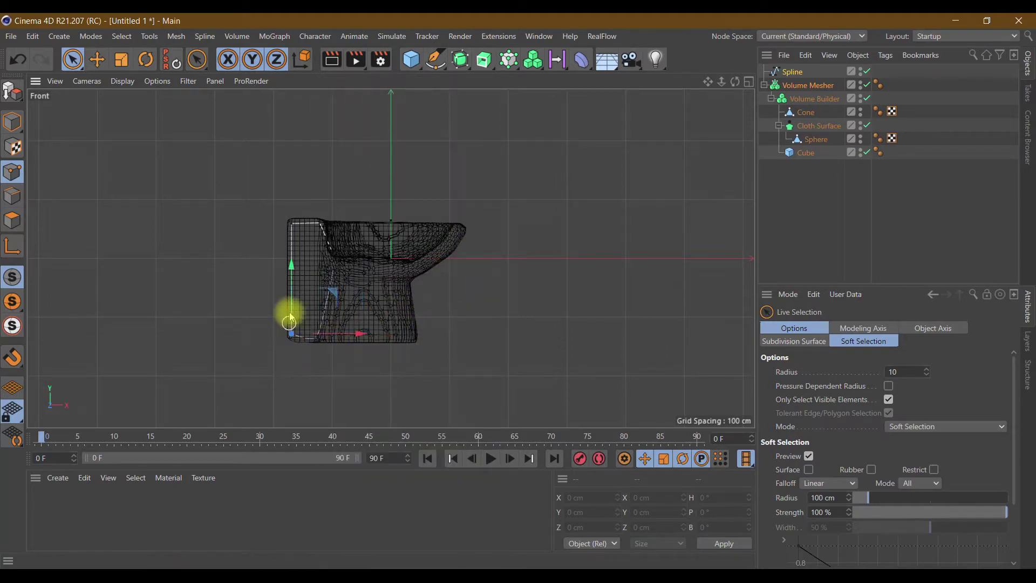
left_click(292, 227, "shift")
right_click(290, 226)
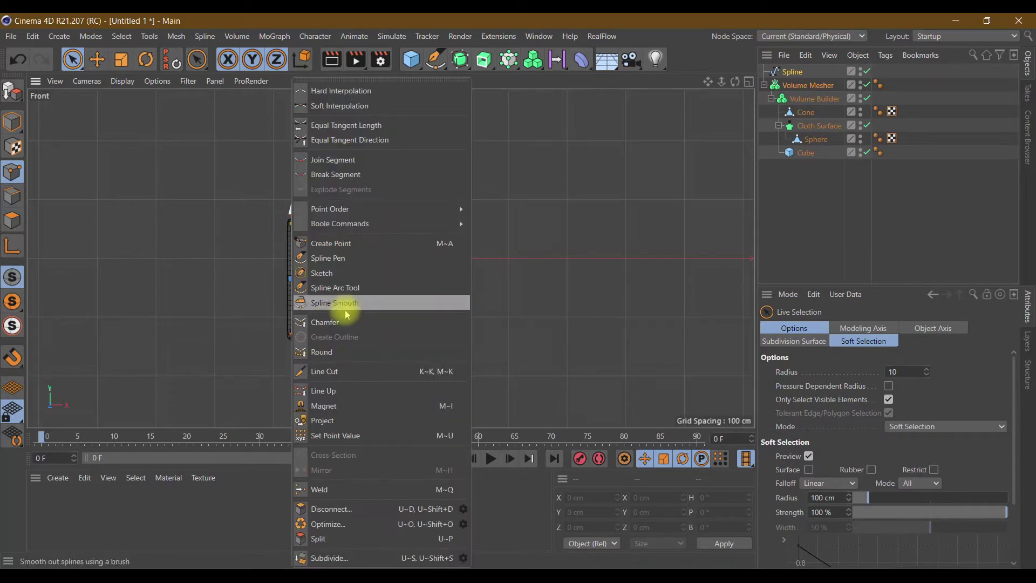
left_click(346, 324)
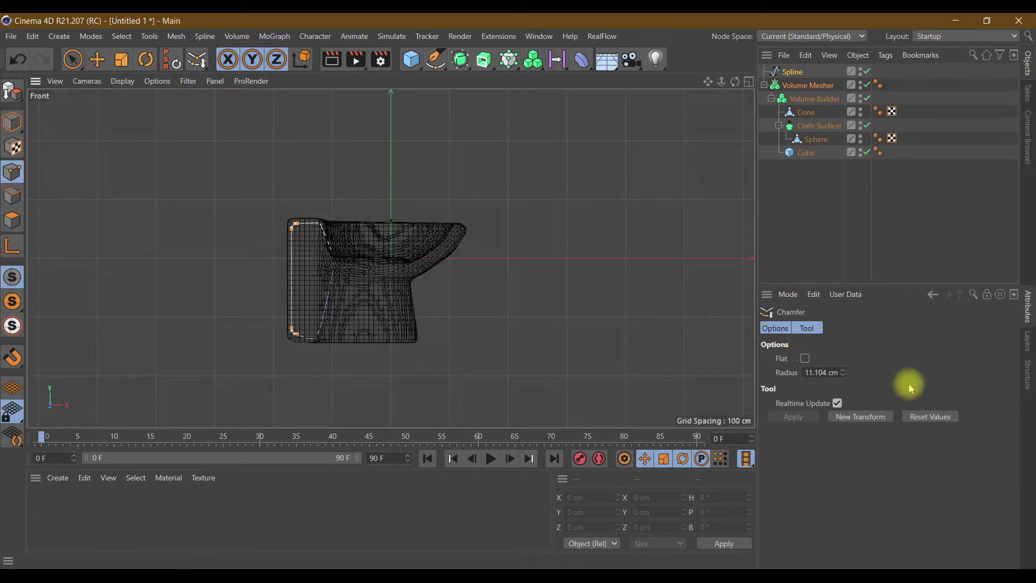
Chamfer the spline's bottom corner and drag one new point up-left inside the base
left_click(72, 59)
scroll(264, 278, "up", 3)
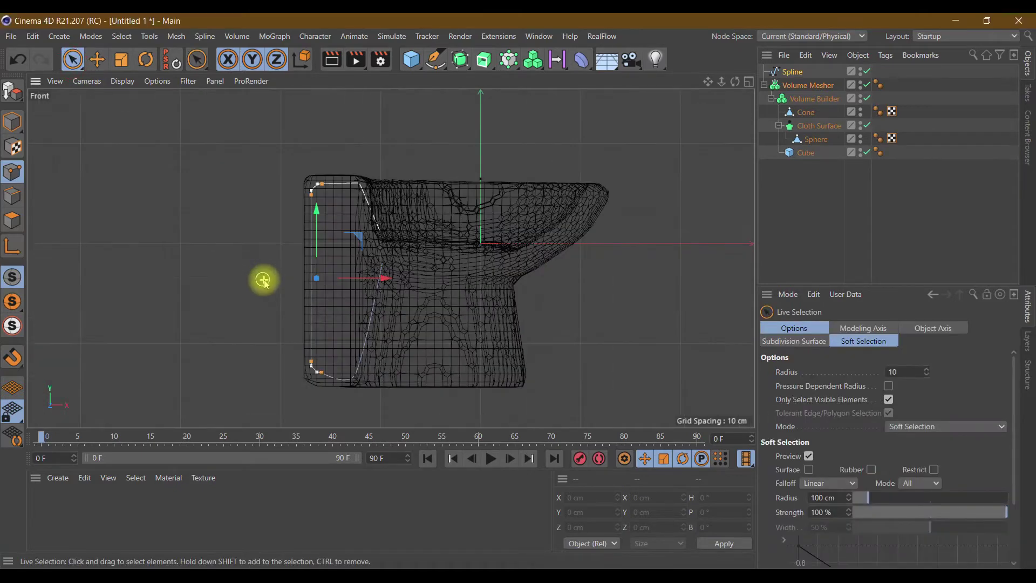
left_click(356, 379)
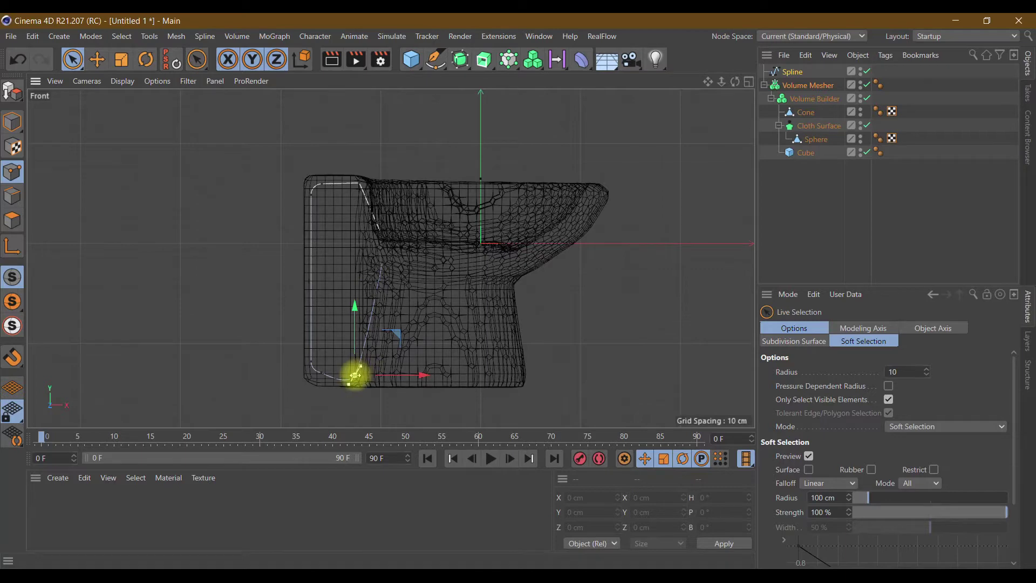
right_click(355, 376)
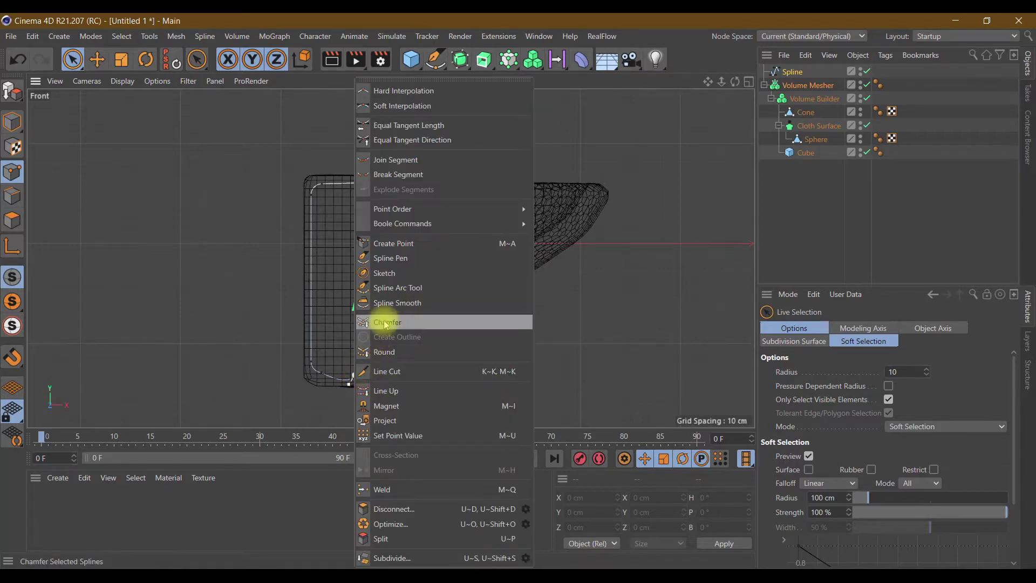
left_click(364, 323)
left_click_drag(363, 380, 332, 346)
left_click(73, 59)
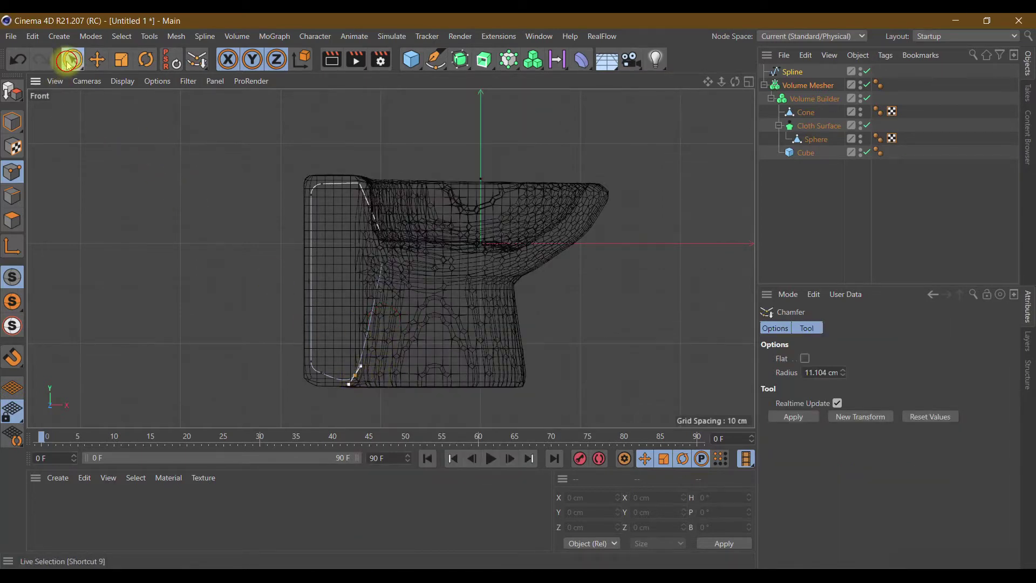
left_click_drag(395, 334, 380, 285)
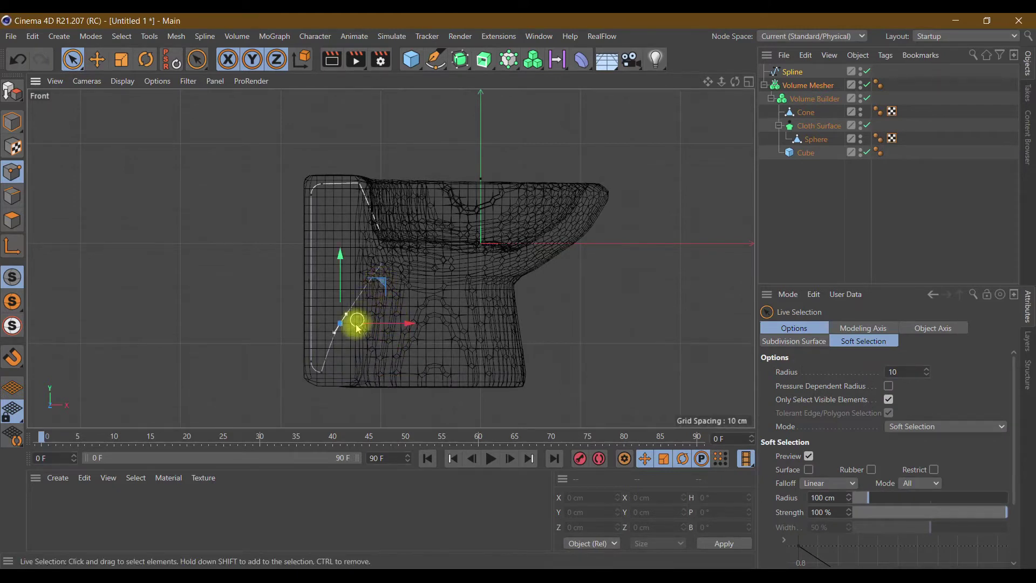
Reposition the spline's lower points along the bottom of the toilet body
left_click(97, 60)
mouse_move(347, 316)
left_mouse_down()
mouse_move(367, 334)
mouse_move(326, 289)
left_mouse_up()
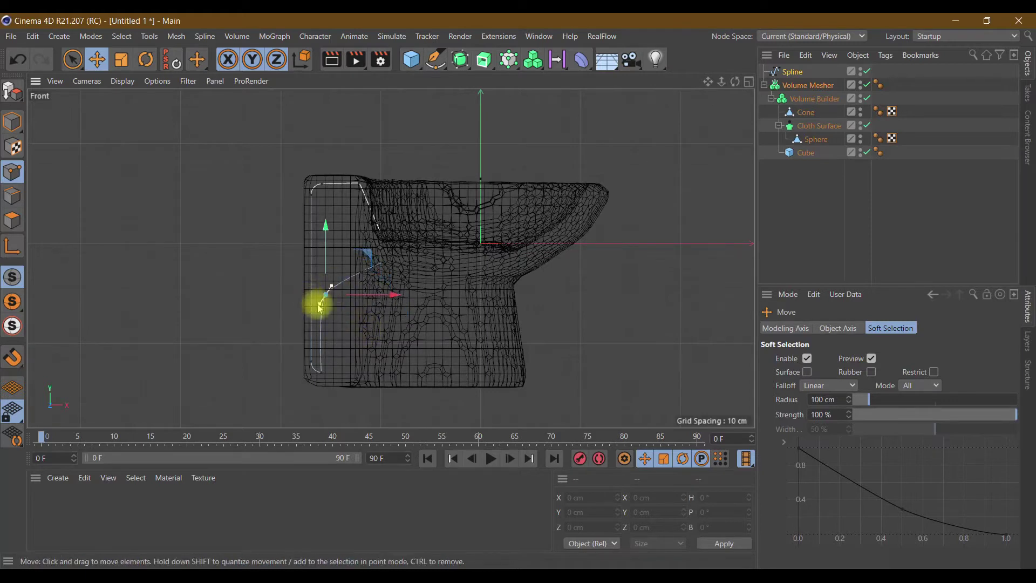
left_click_drag(320, 306, 322, 377)
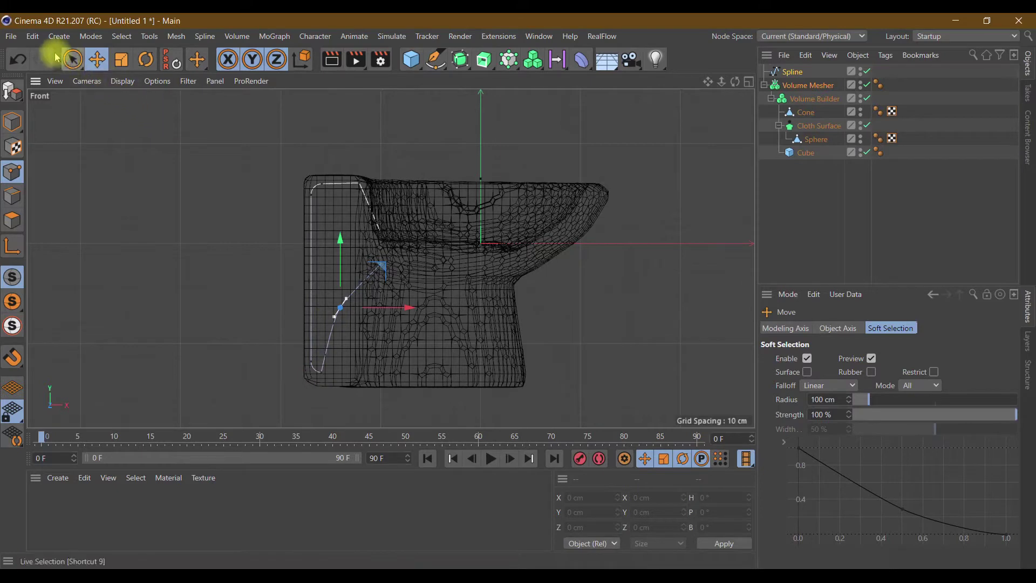
left_click(71, 59)
left_click_drag(324, 372, 399, 377)
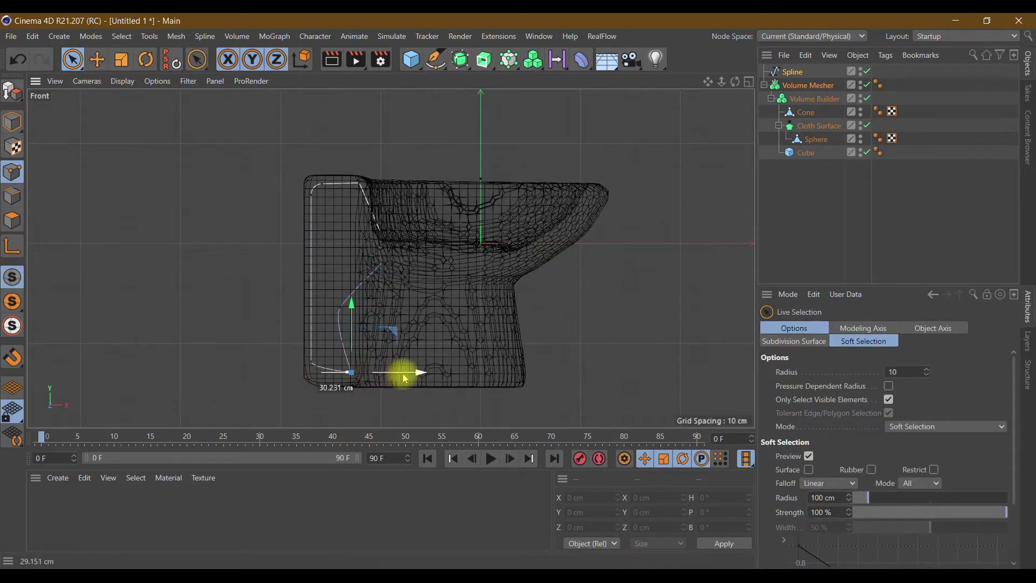
left_click_drag(404, 378, 364, 367)
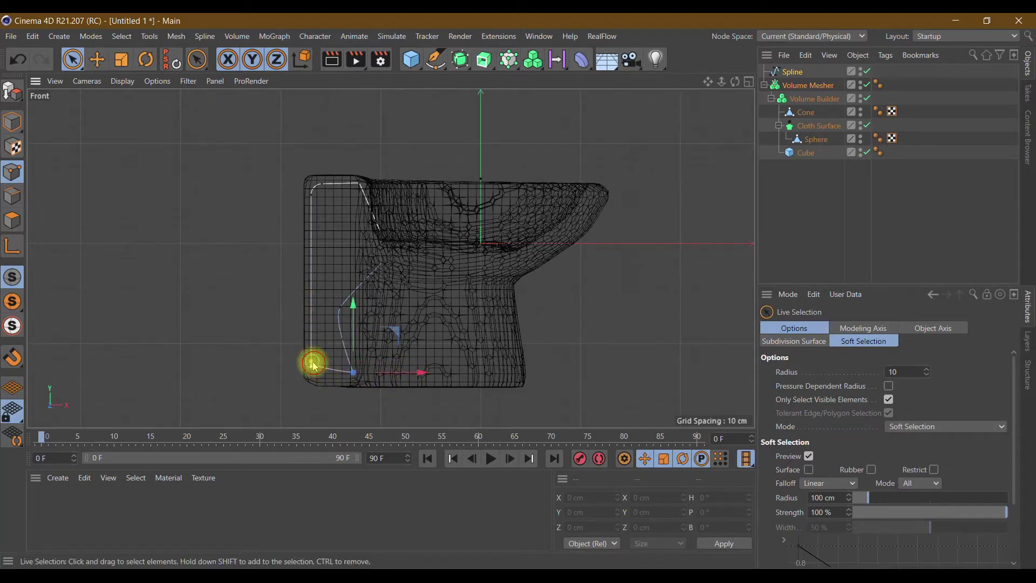
Adjust the corner, bottom and upper points so the path climbs the bowl's back wall to the rim
left_click(312, 362)
left_click_drag(312, 294, 310, 305)
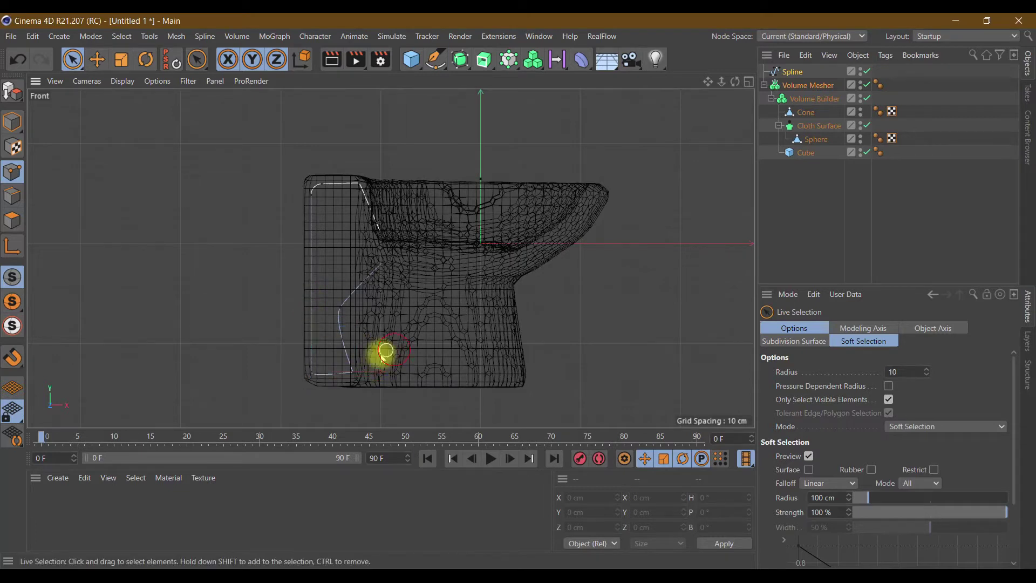
left_click(351, 371)
left_click_drag(358, 357, 355, 332)
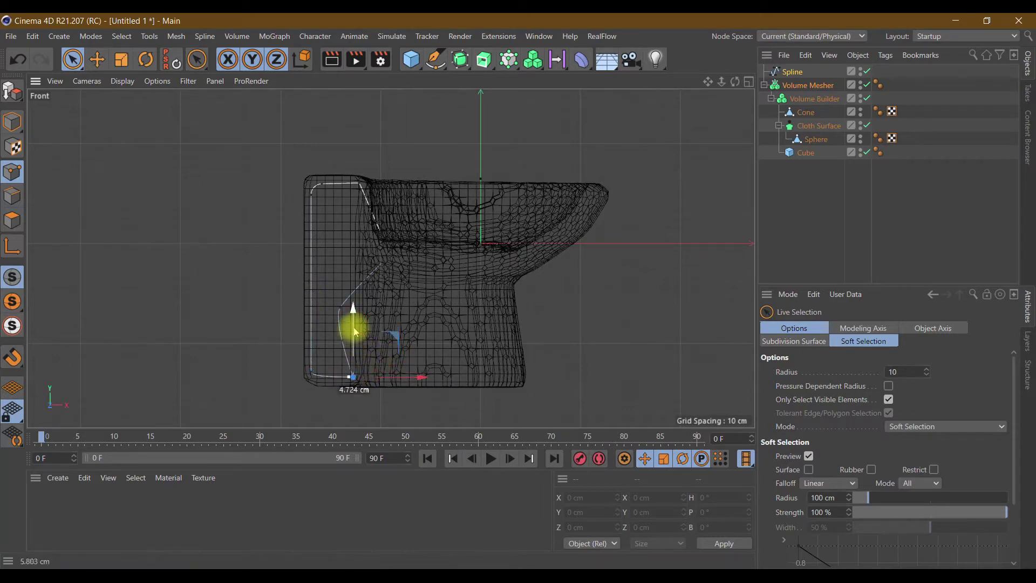
left_click(380, 232)
left_click_drag(380, 232, 426, 238)
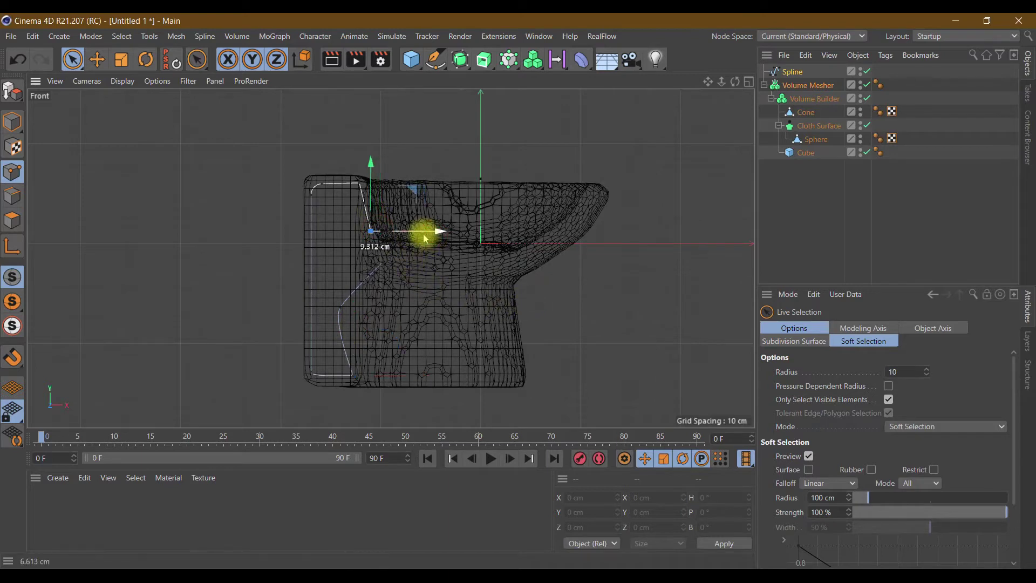
mouse_move(389, 268)
left_mouse_down()
mouse_move(438, 268)
mouse_move(429, 267)
left_mouse_up()
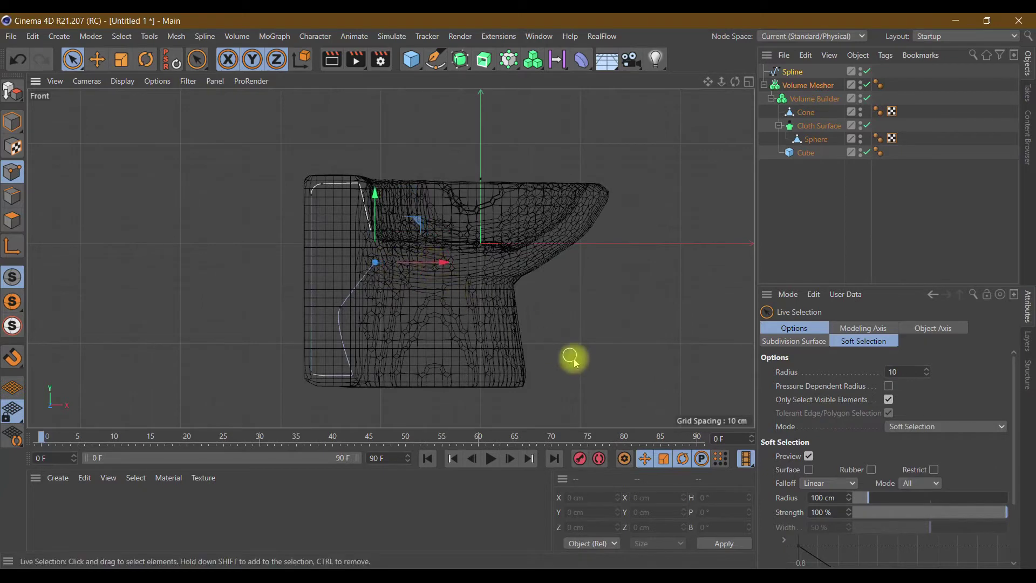
left_click(359, 183)
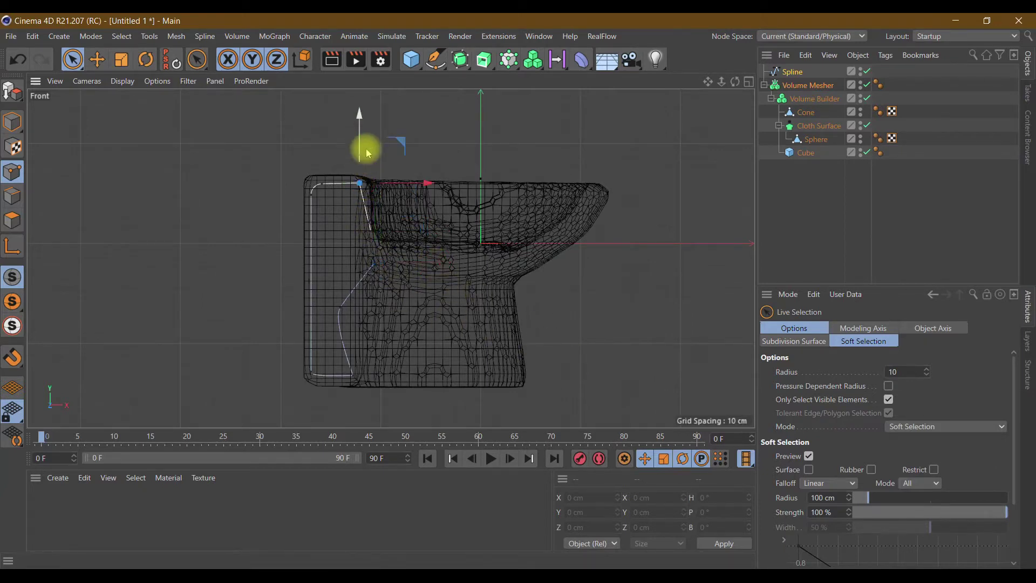
left_click_drag(360, 132, 366, 135)
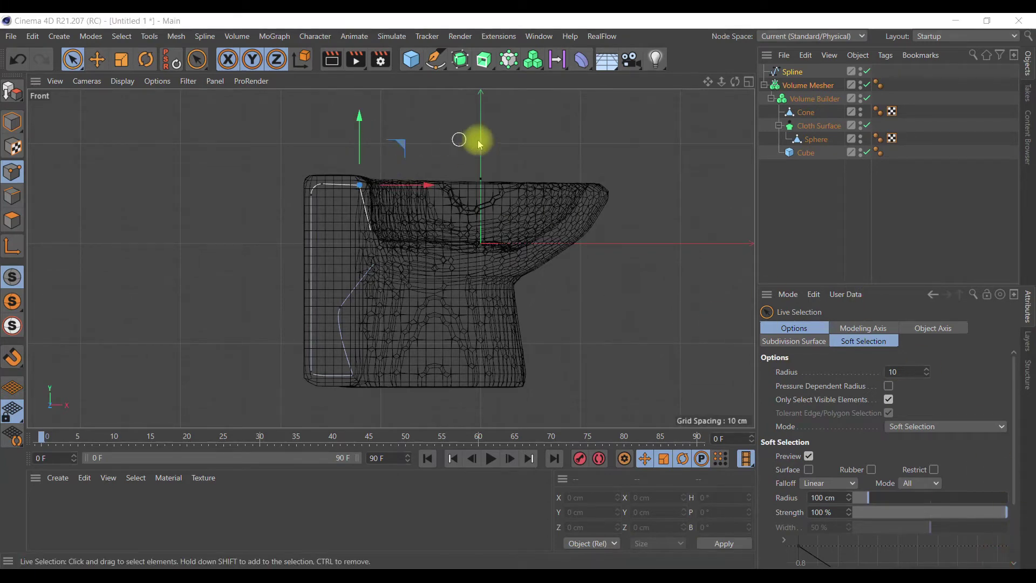
Add a Circle spline with a 5 cm radius
left_click(435, 59)
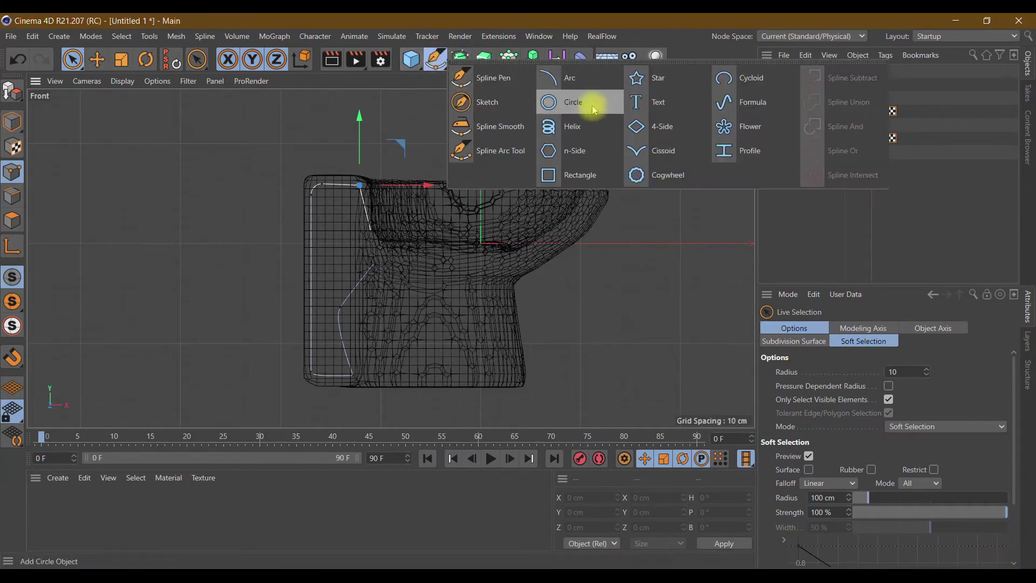
left_click(594, 108)
left_click_drag(860, 387, 804, 386)
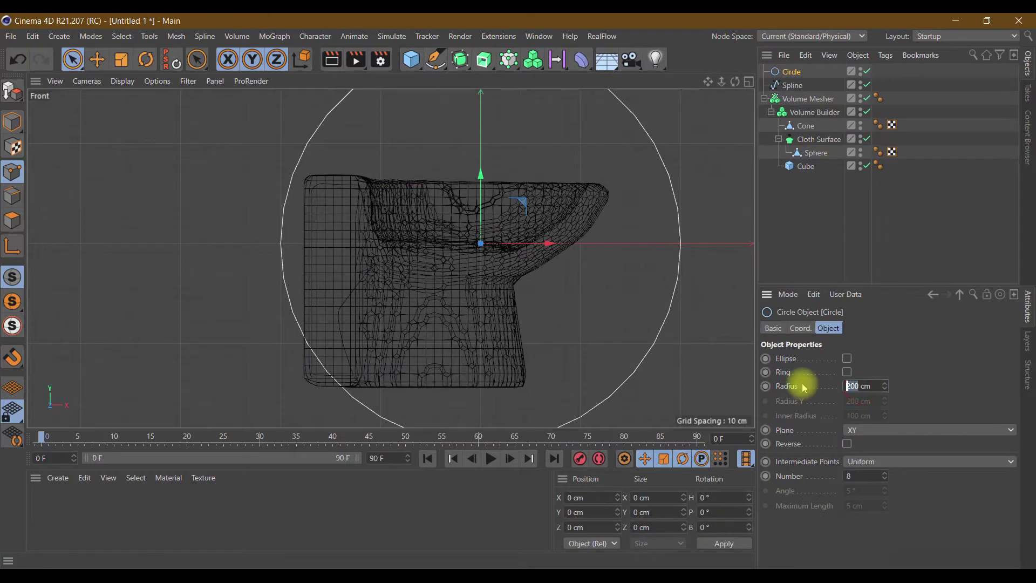
left_click(912, 363)
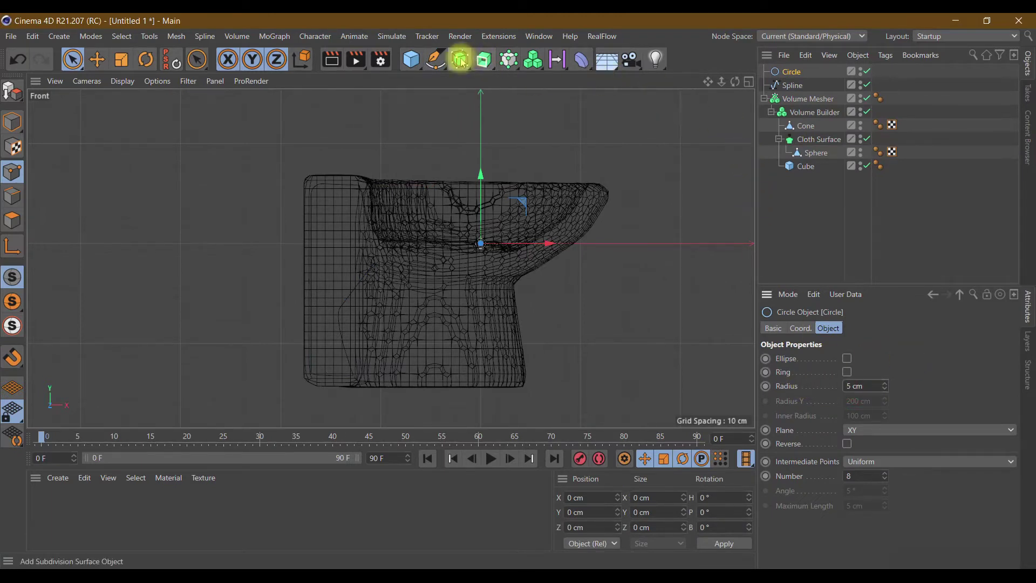
Add a Sweep with the Circle and Spline as children to form the pipe
left_click_drag(485, 65, 537, 150)
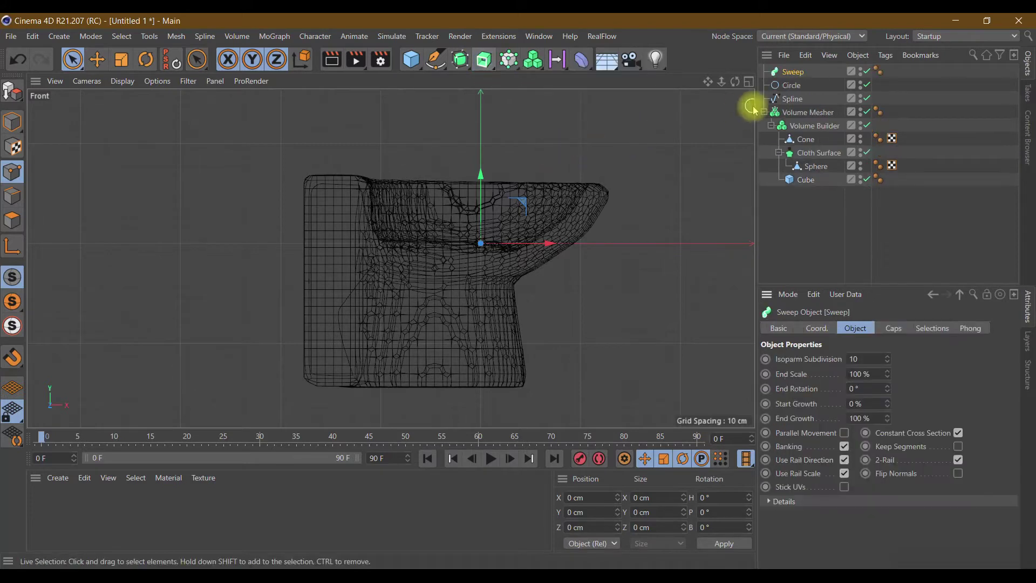
left_click_drag(794, 75, 793, 73)
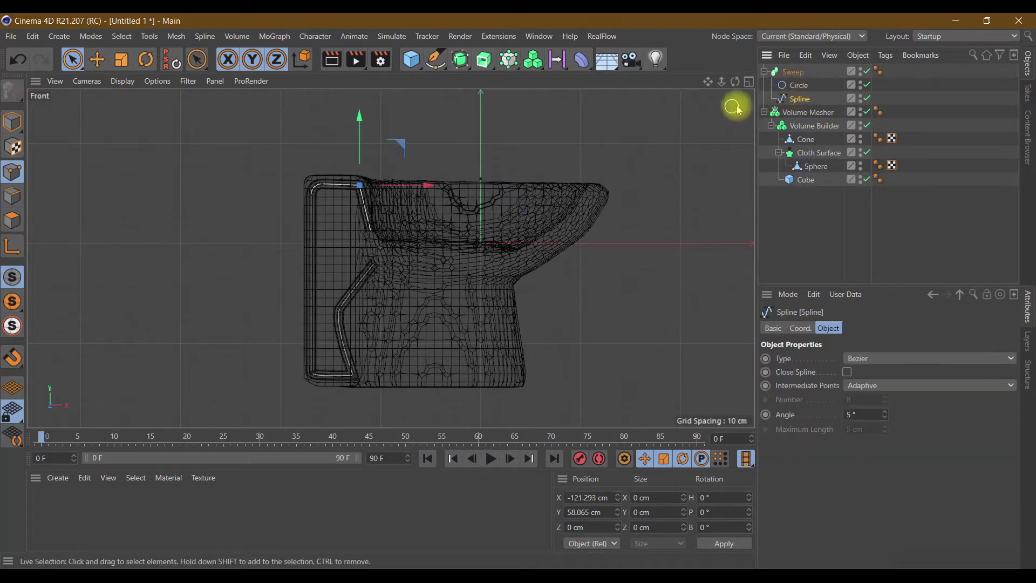
left_click(750, 83)
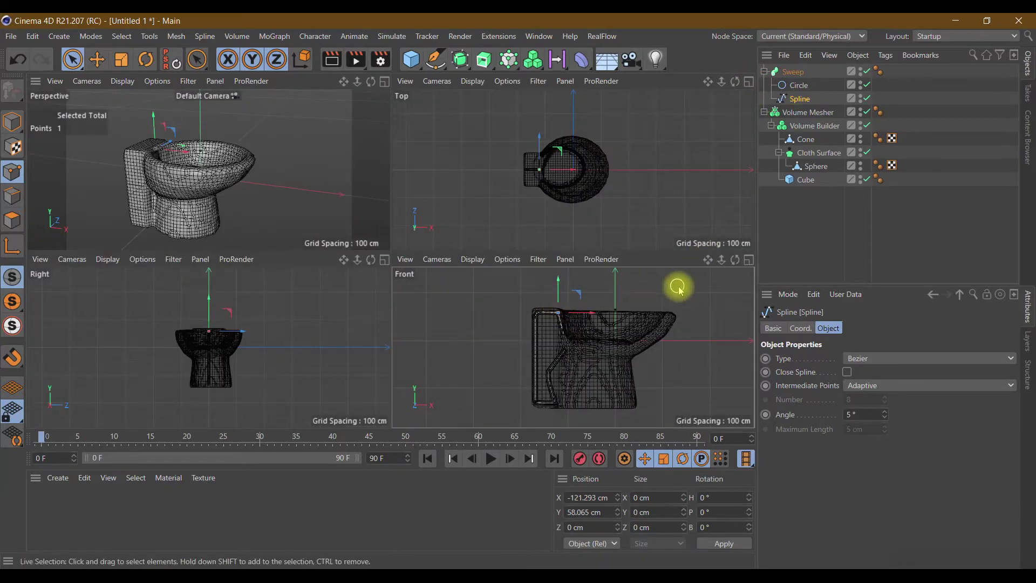
Change the pipe path's Spline Type to B-Spline
scroll(577, 375, "up", 2)
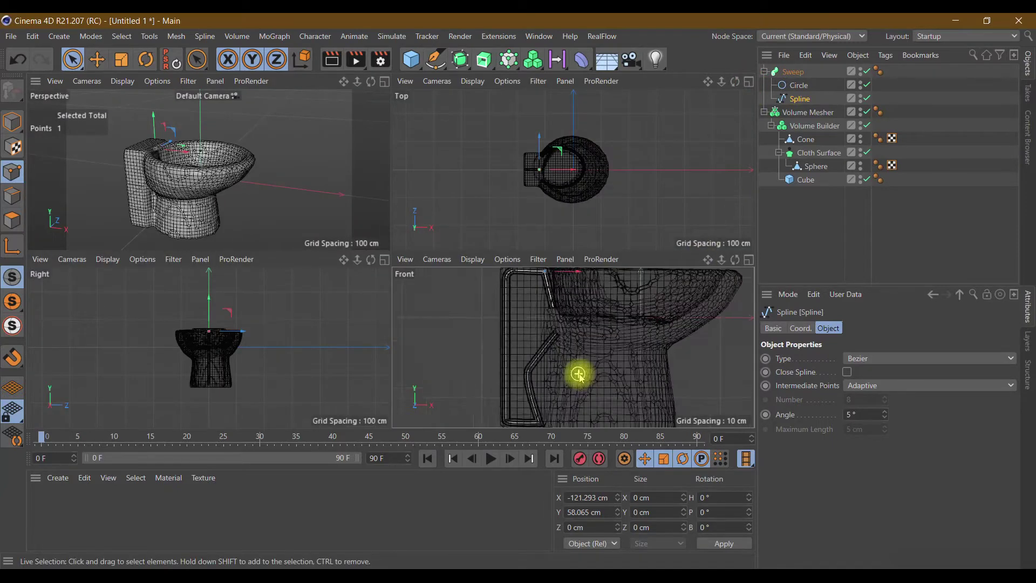
scroll(582, 371, "up", 2)
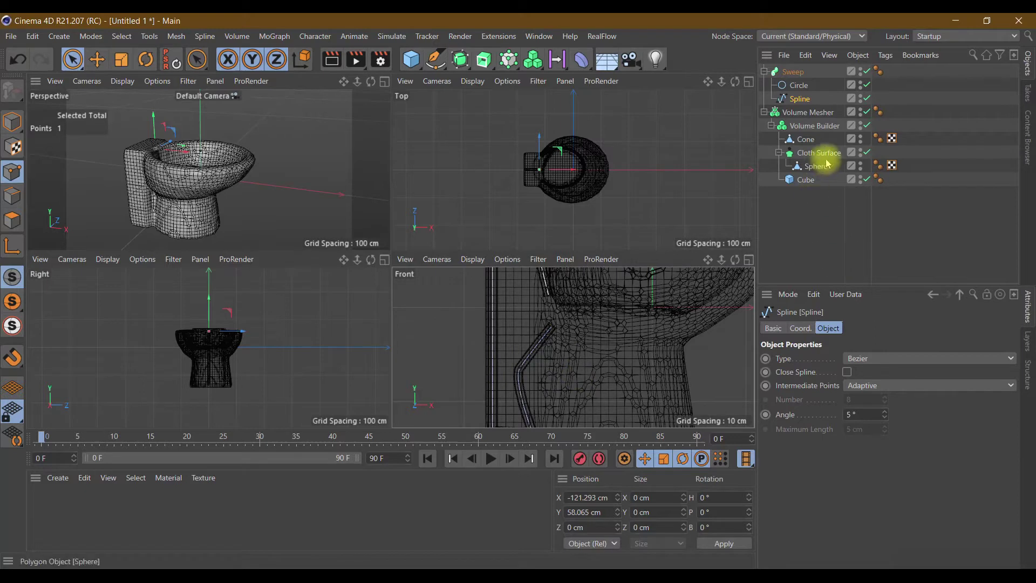
left_click(863, 358)
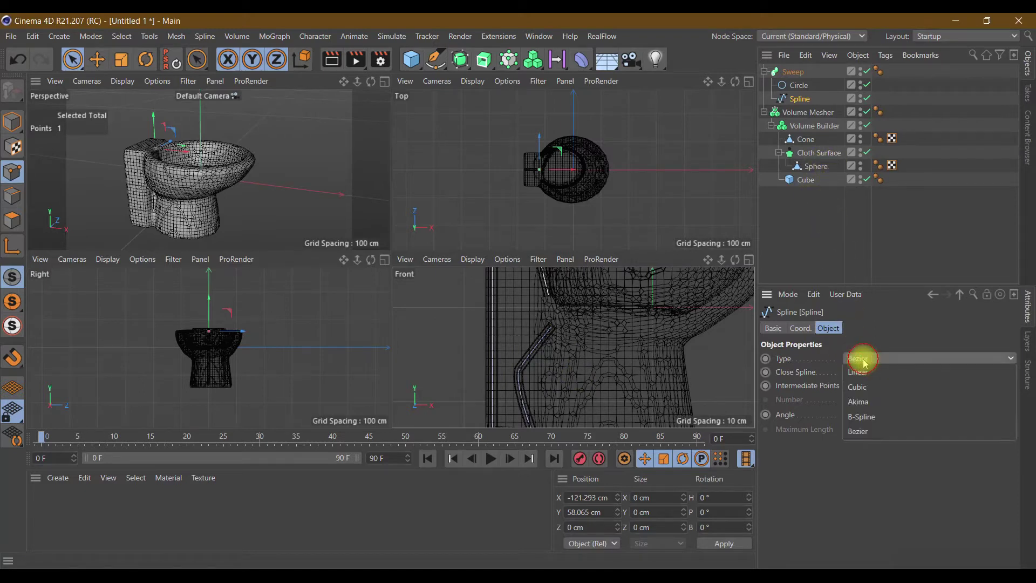
left_click(858, 416)
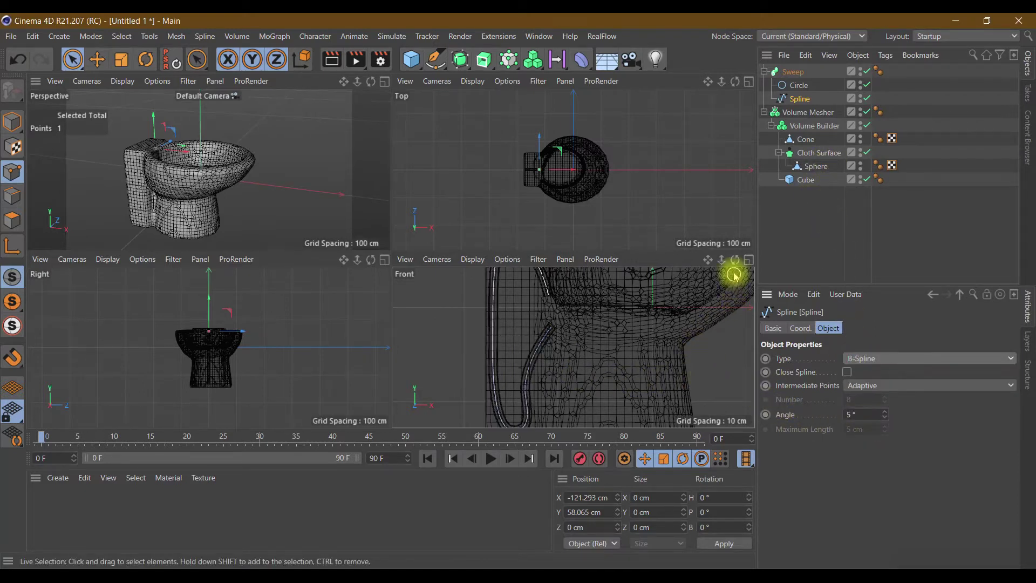
In the maximized Front view, drag the path's bottom end point down near the toilet base
left_click(749, 259)
scroll(518, 270, "down", 3)
scroll(518, 270, "down", 2)
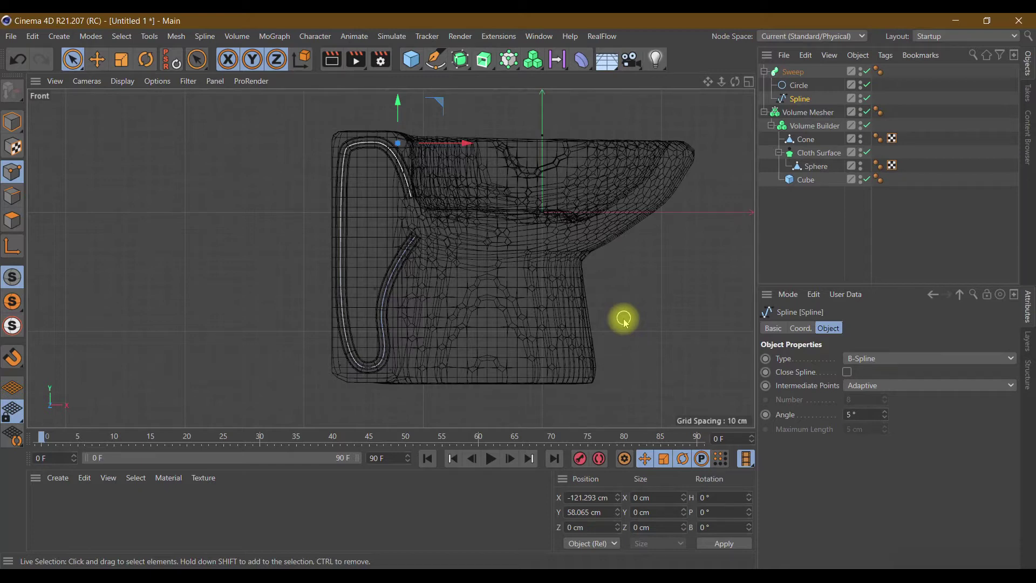
left_click(419, 238)
mouse_move(423, 192)
left_mouse_down()
mouse_move(416, 232)
mouse_move(428, 322)
mouse_move(442, 334)
left_mouse_up()
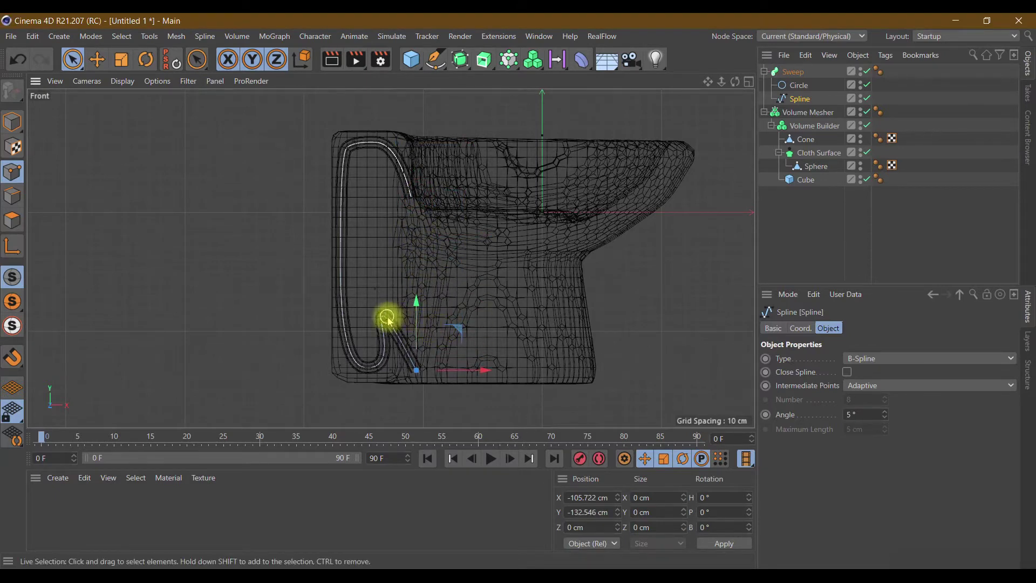
left_click(358, 371)
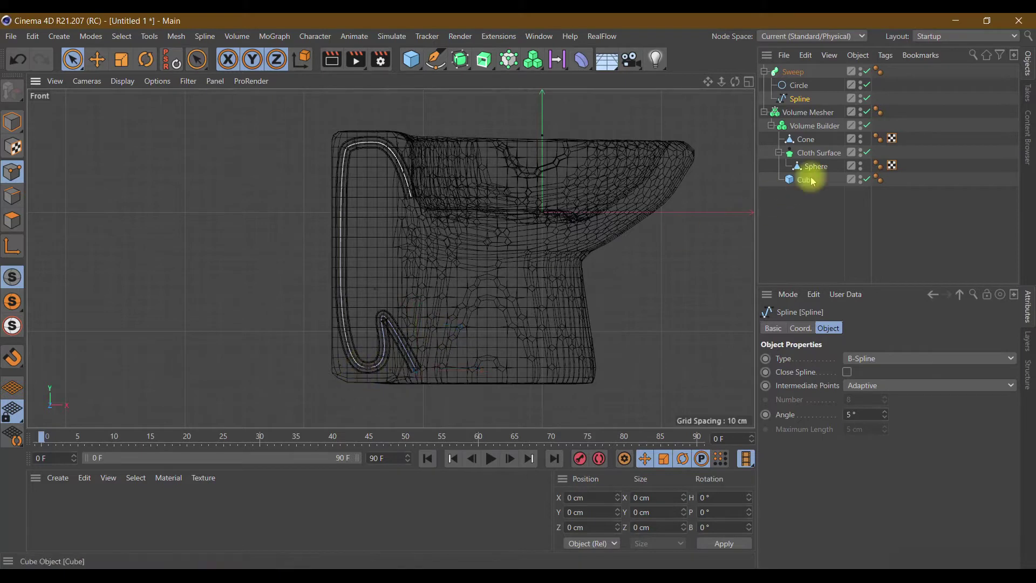
Hide Sweep and Circle to check the bare path, then re-enable the pipe and restore quad view
left_click(867, 84)
left_click(867, 72)
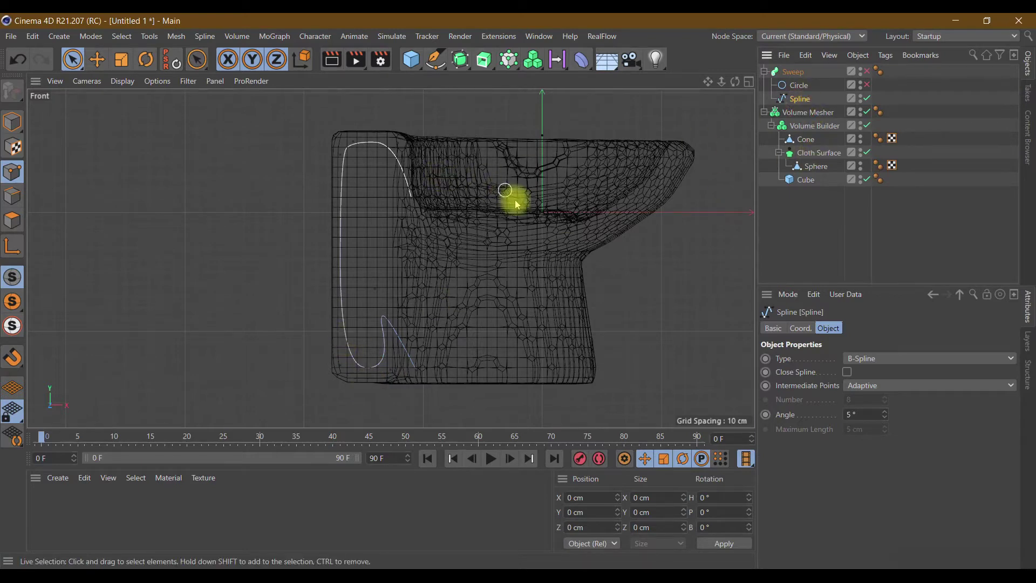
left_click(416, 370)
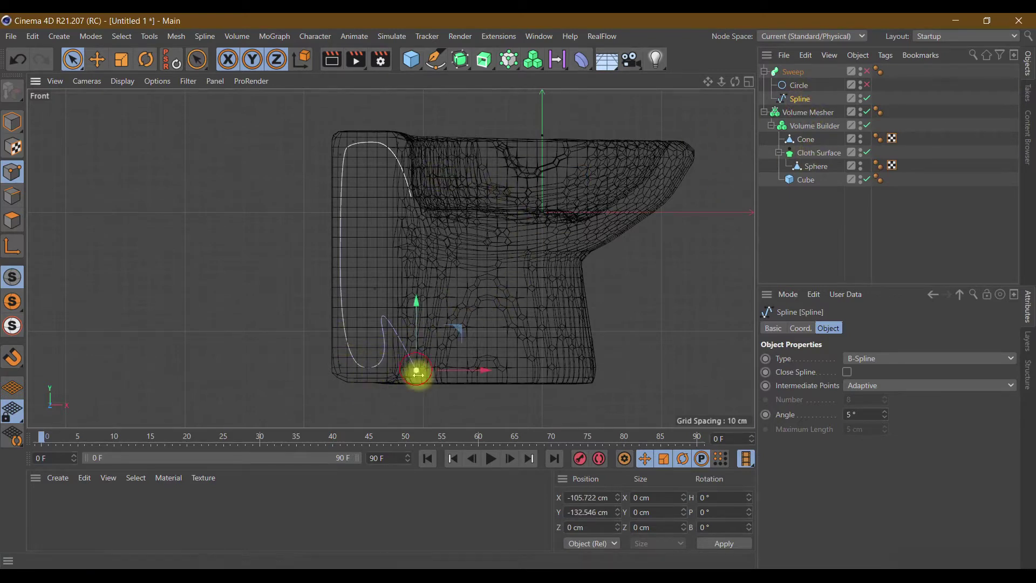
left_click(384, 320)
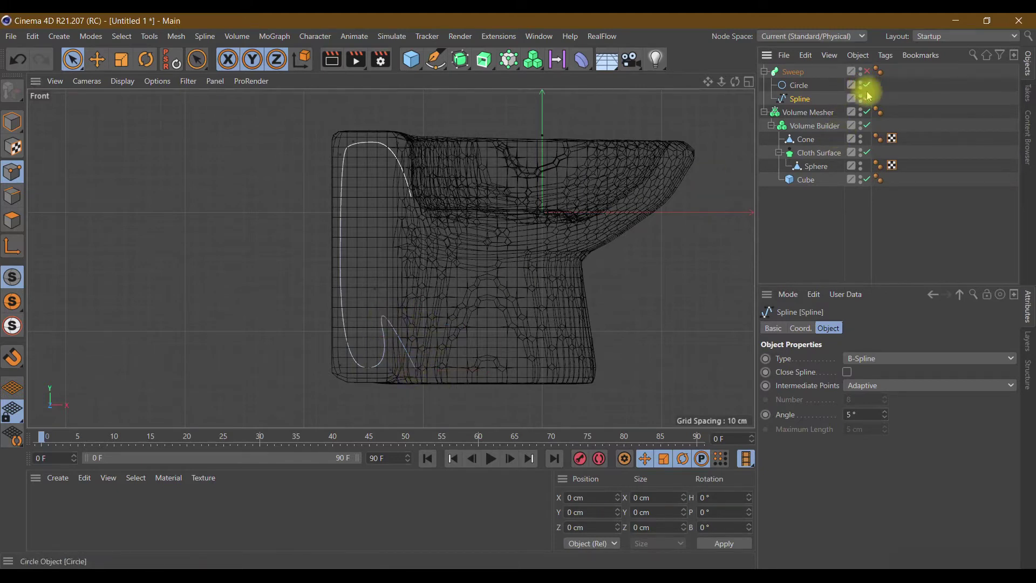
left_click(867, 72)
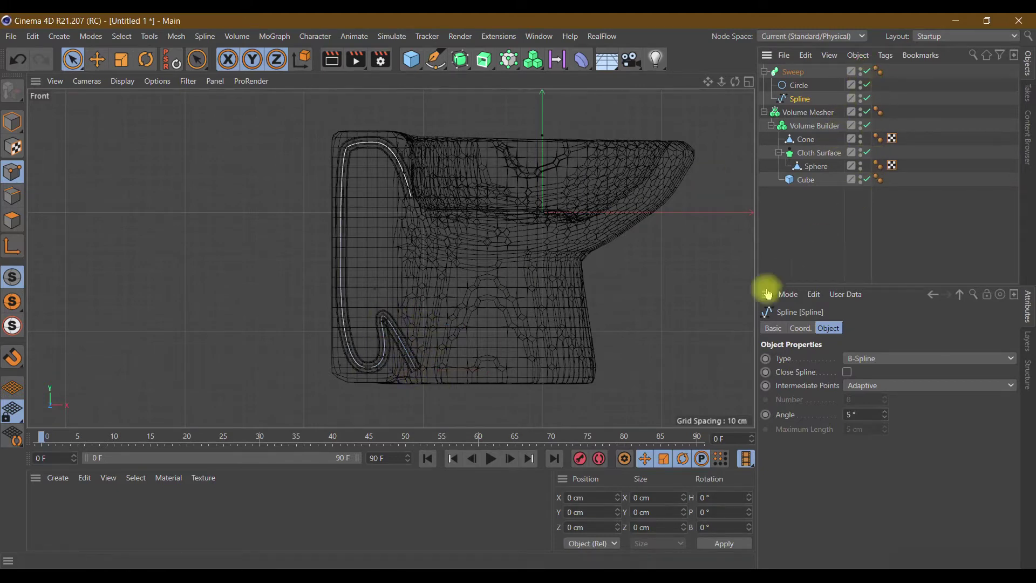
left_click(749, 82)
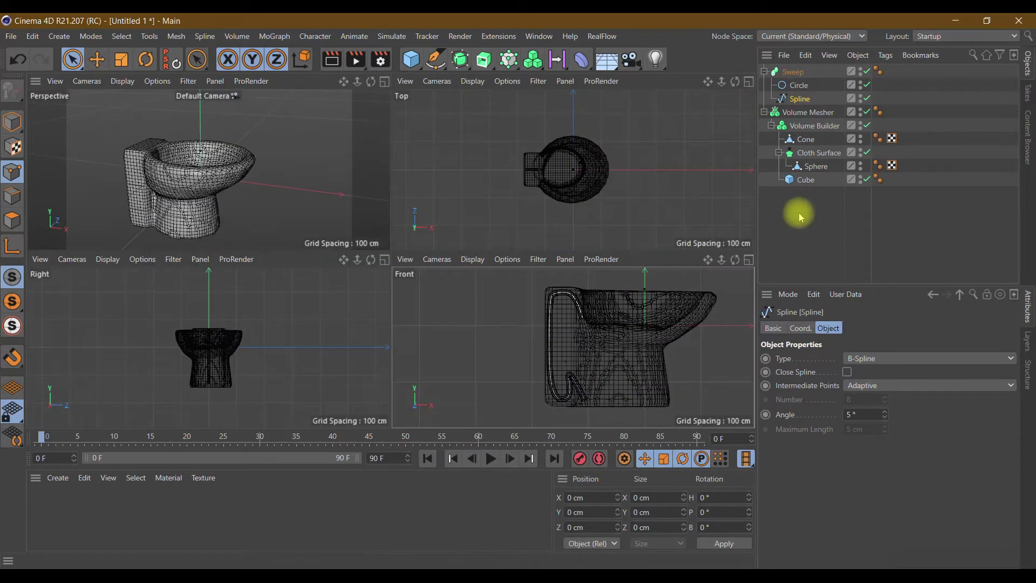
Collapse the Sweep and Cloth Surface hierarchies and nest Sweep in Volume Builder directly below Cone
left_click(799, 85)
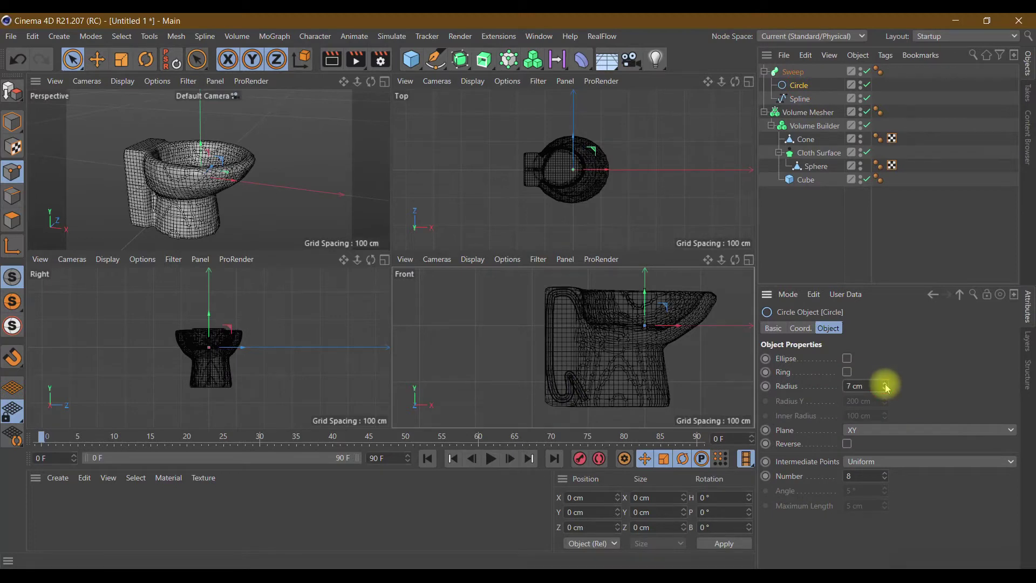
left_click(764, 71)
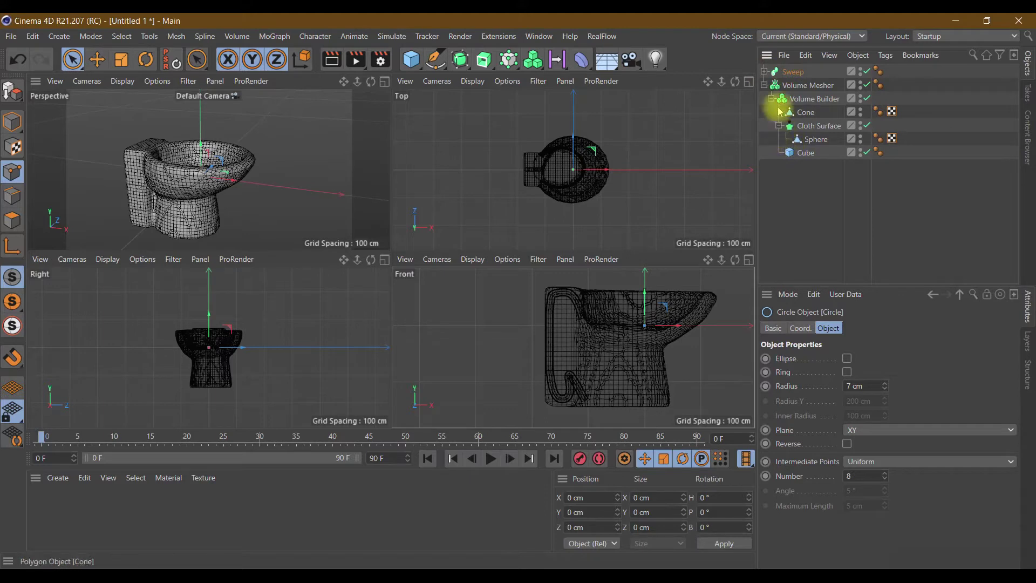
left_click(778, 126)
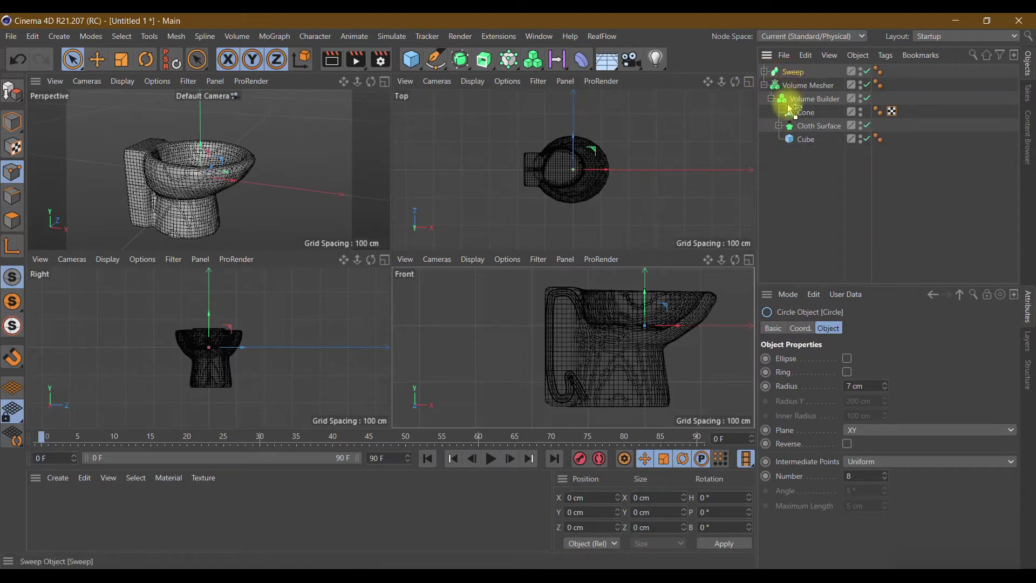
left_click_drag(782, 121, 784, 120)
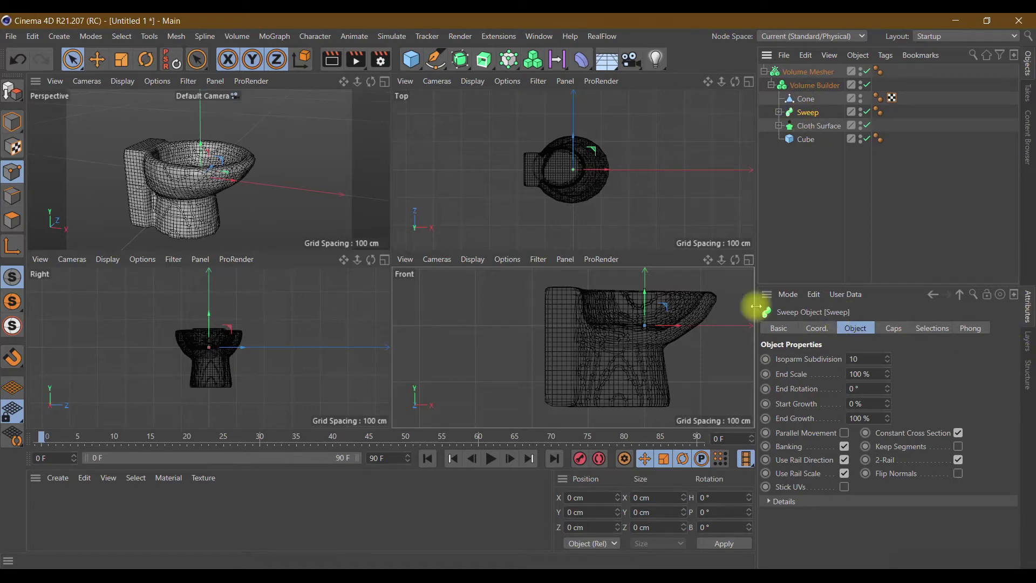
In the maximized Perspective view, select Sweep in Model mode and push it back along Z
left_click(384, 82)
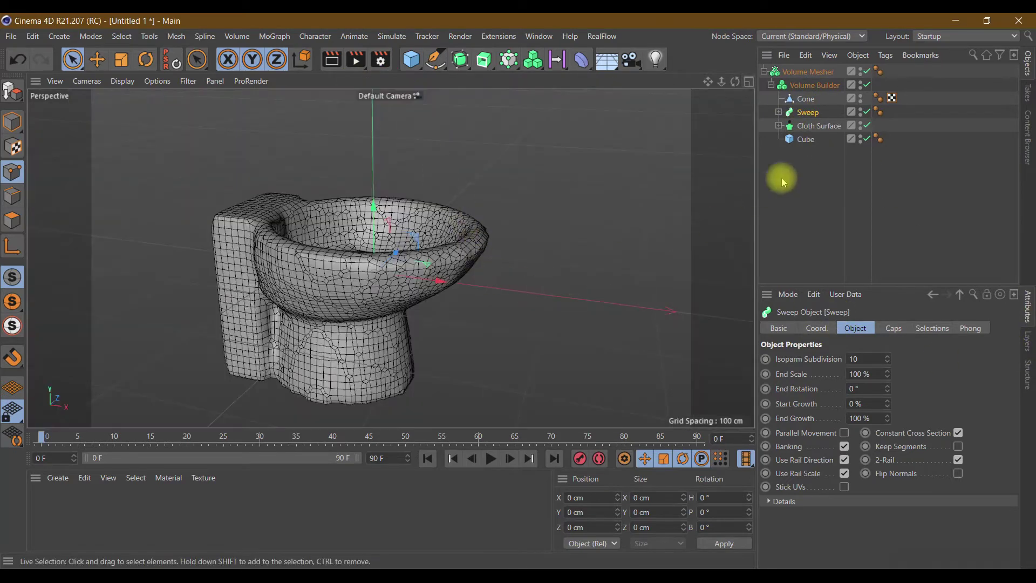
left_click(804, 131)
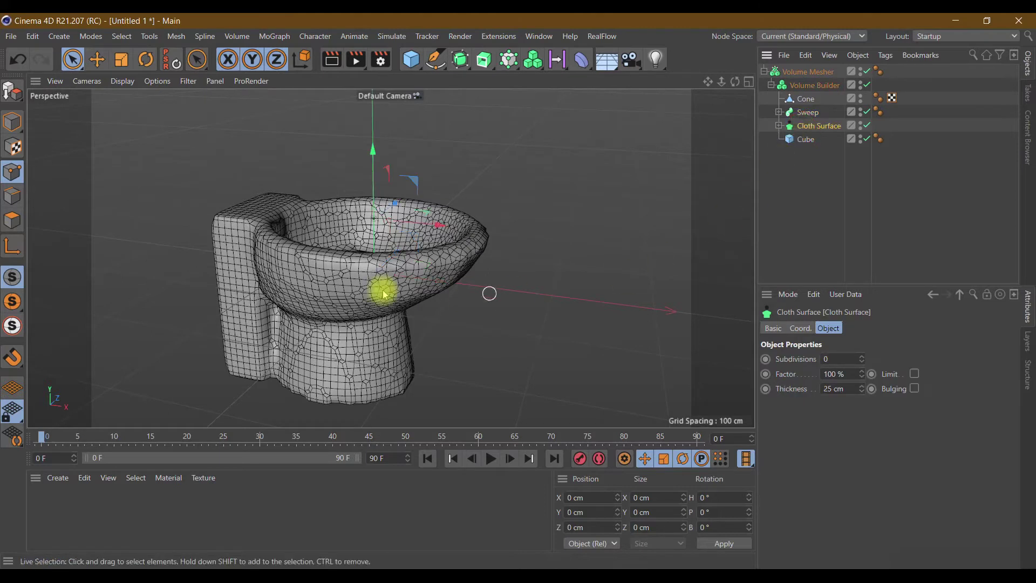
left_click(13, 122)
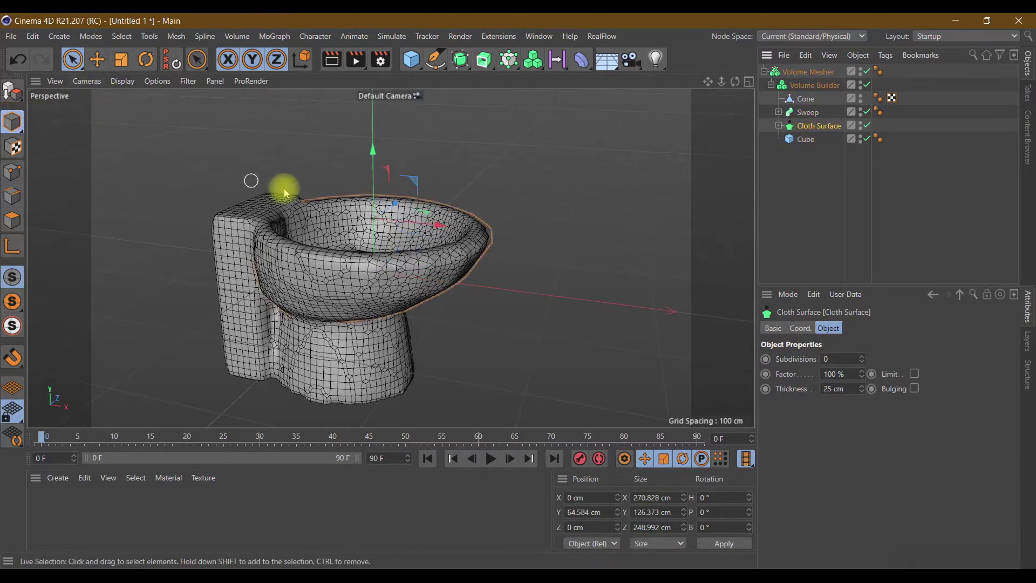
left_click(803, 112)
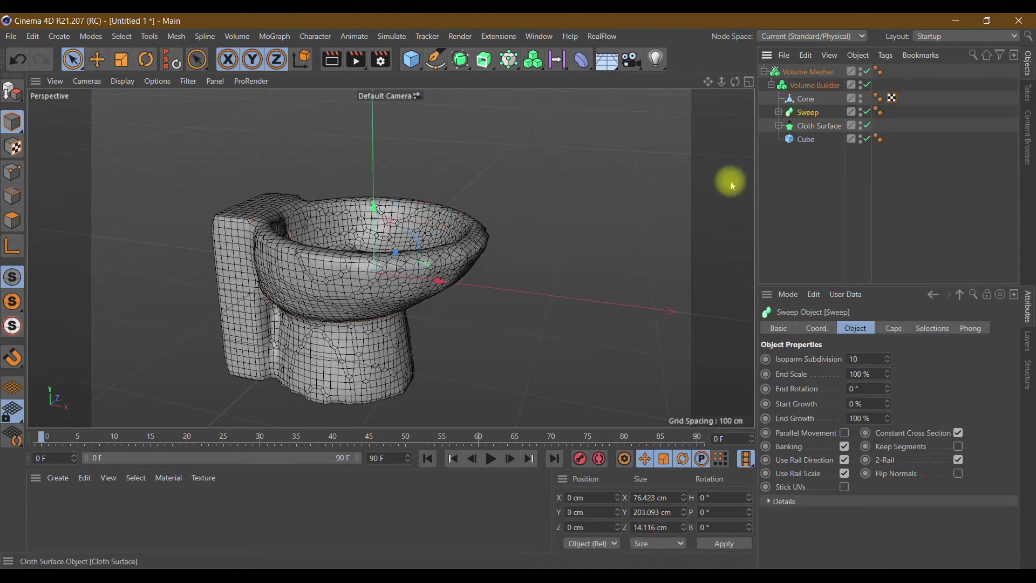
left_click(97, 59)
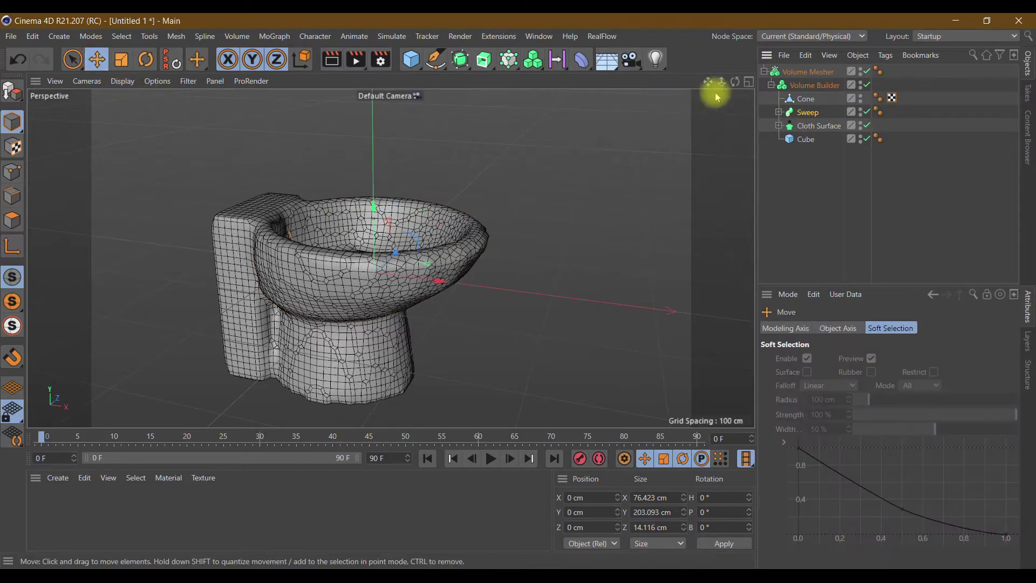
mouse_move(735, 81)
left_mouse_down()
mouse_move(391, 258)
mouse_move(674, 132)
left_mouse_up()
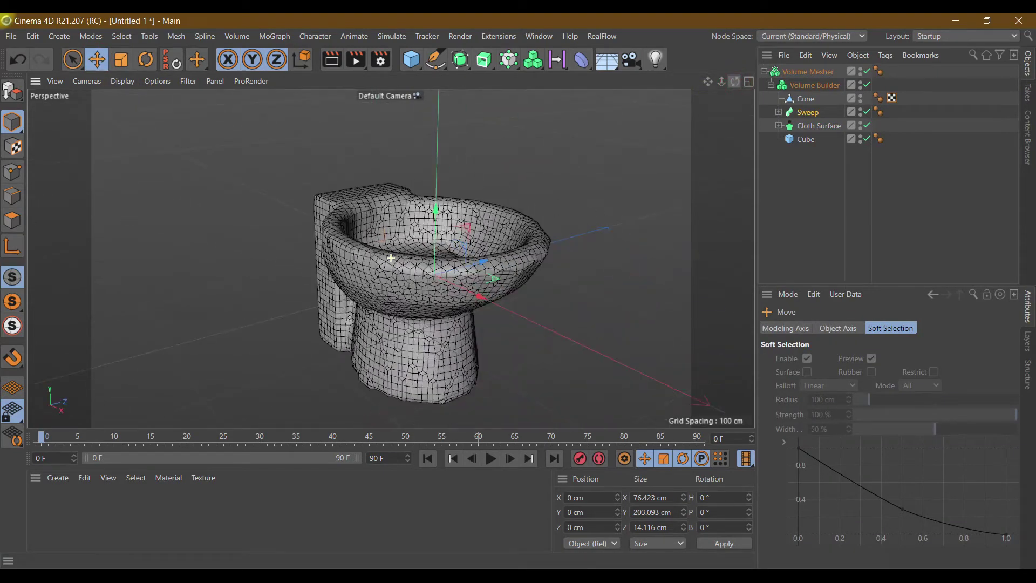
mouse_move(510, 256)
left_mouse_down()
mouse_move(489, 254)
mouse_move(463, 271)
mouse_move(532, 231)
left_mouse_up()
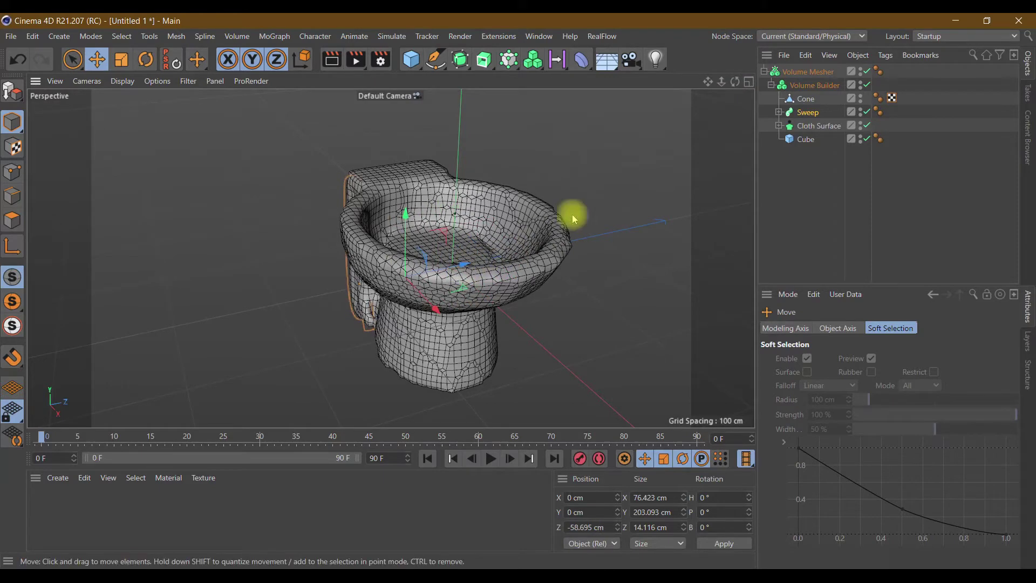
mouse_move(735, 81)
left_mouse_down()
mouse_move(390, 258)
mouse_move(708, 120)
left_mouse_up()
mouse_move(387, 269)
left_mouse_down()
mouse_move(376, 278)
mouse_move(414, 312)
left_mouse_up()
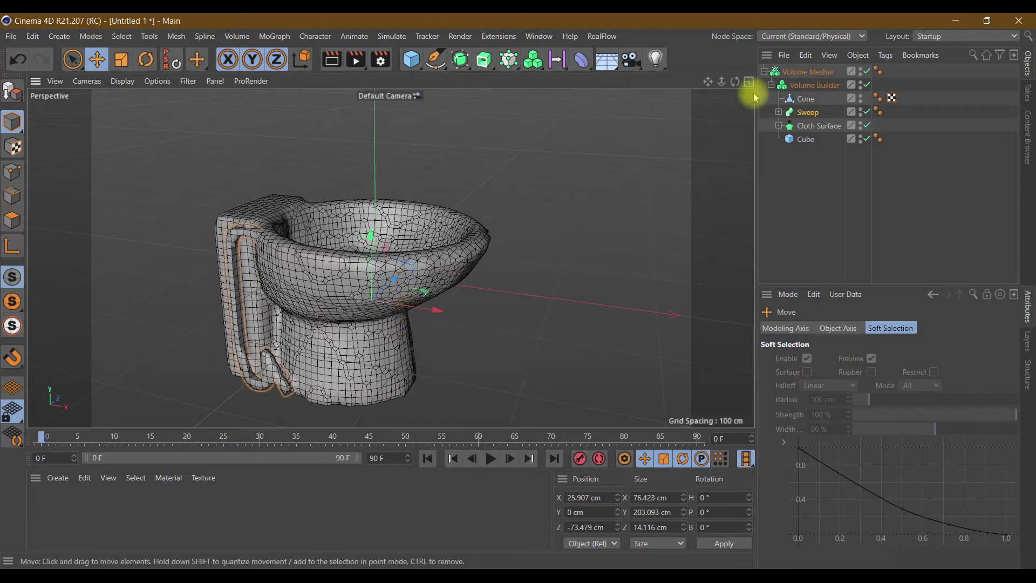
Shift the pipe into place beside the tank at Z 4.552 cm and render a preview
left_click_drag(734, 81, 390, 258)
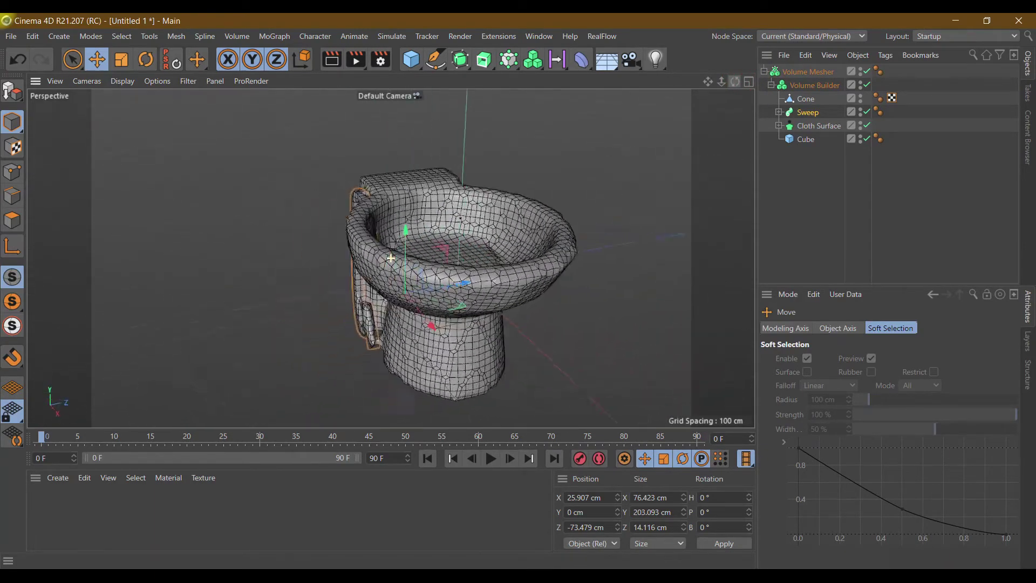
left_click_drag(391, 258, 735, 81)
mouse_move(484, 281)
left_mouse_down()
mouse_move(559, 295)
mouse_move(566, 280)
left_mouse_up()
mouse_move(734, 81)
left_mouse_down()
mouse_move(674, 83)
mouse_move(735, 97)
left_mouse_up()
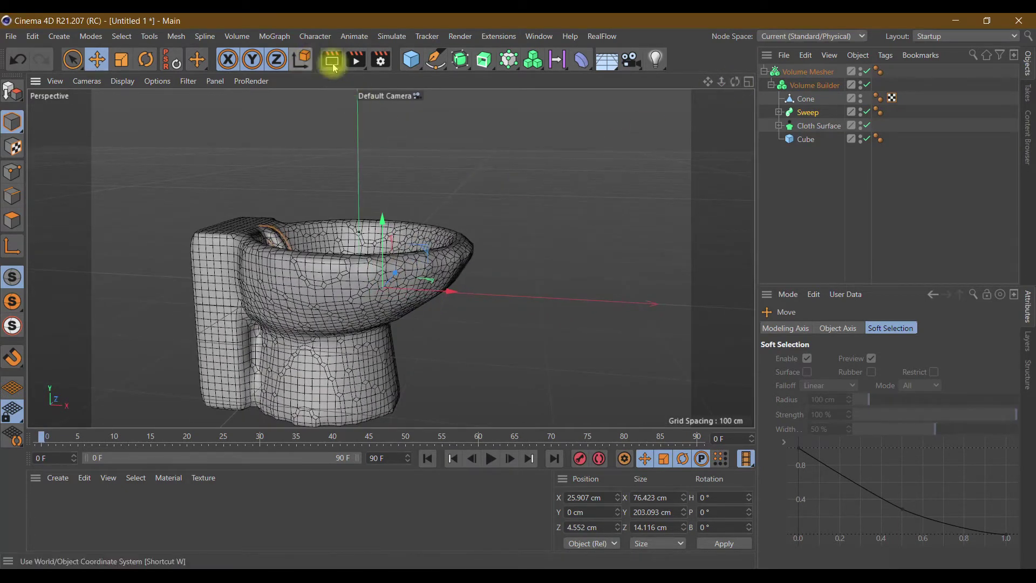
left_click(331, 59)
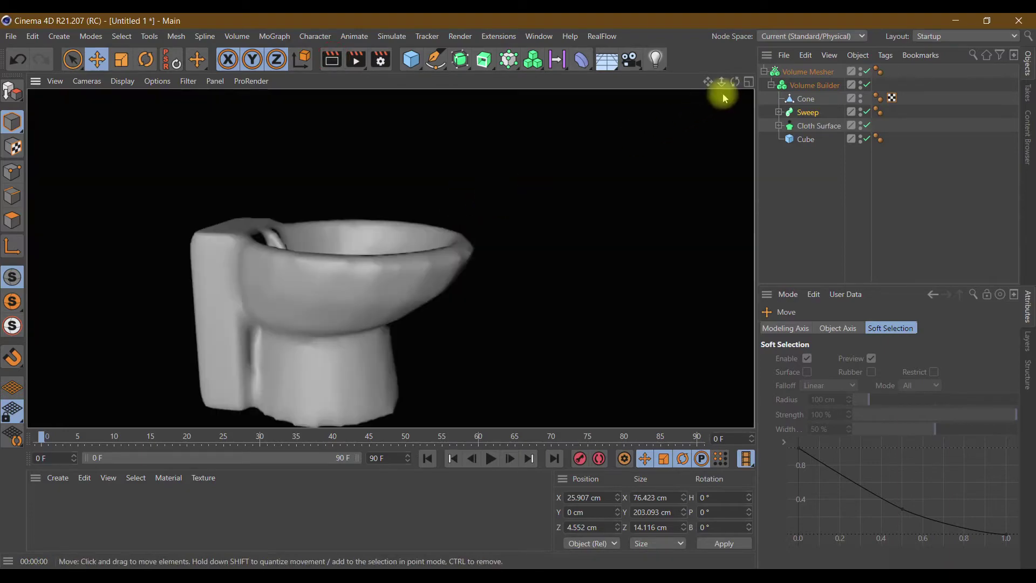
Scale the Sweep pipe down uniformly to about 72%
left_click_drag(735, 82, 390, 259)
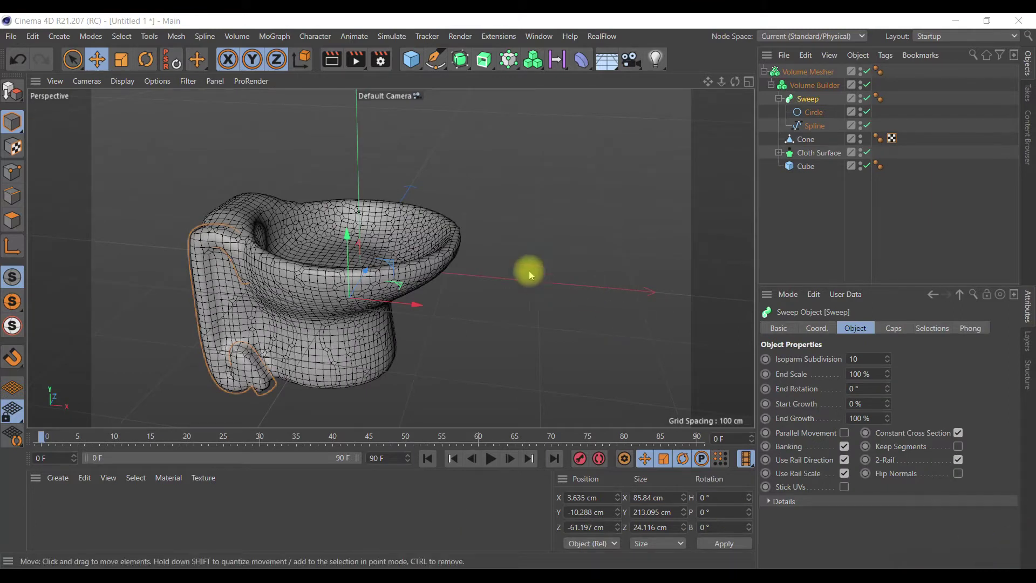
left_click(793, 103)
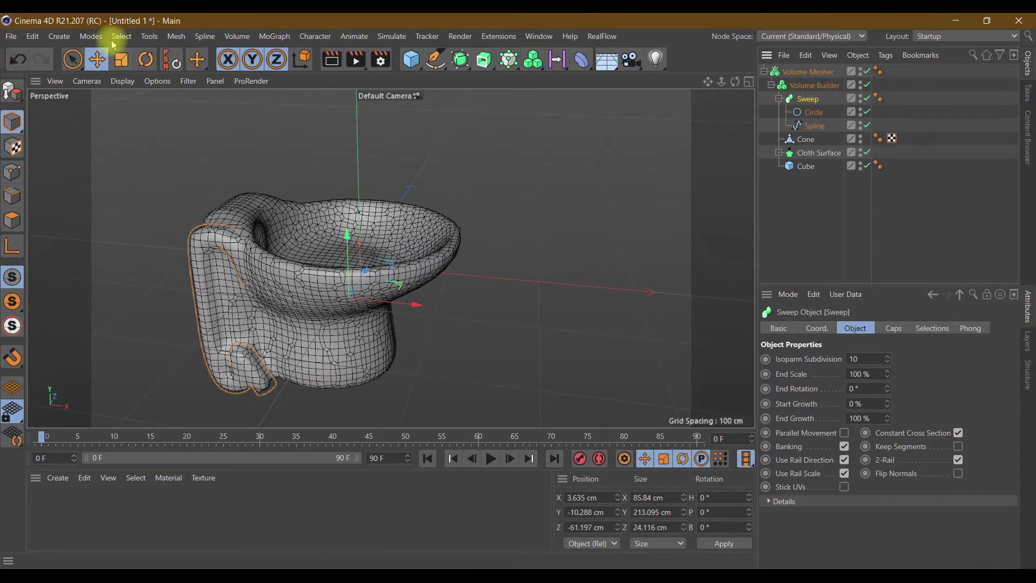
left_click(119, 59)
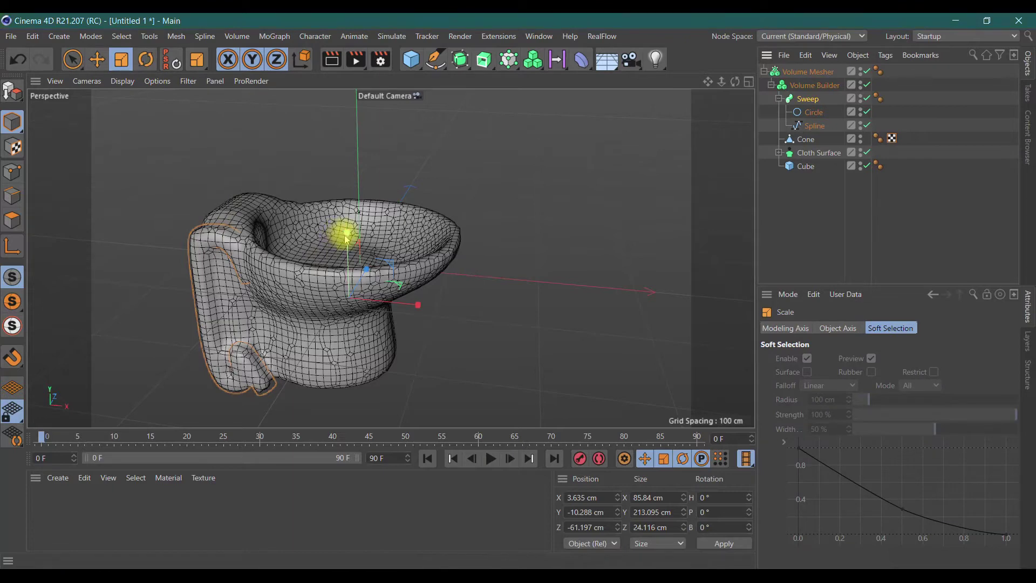
left_click_drag(348, 245, 348, 255)
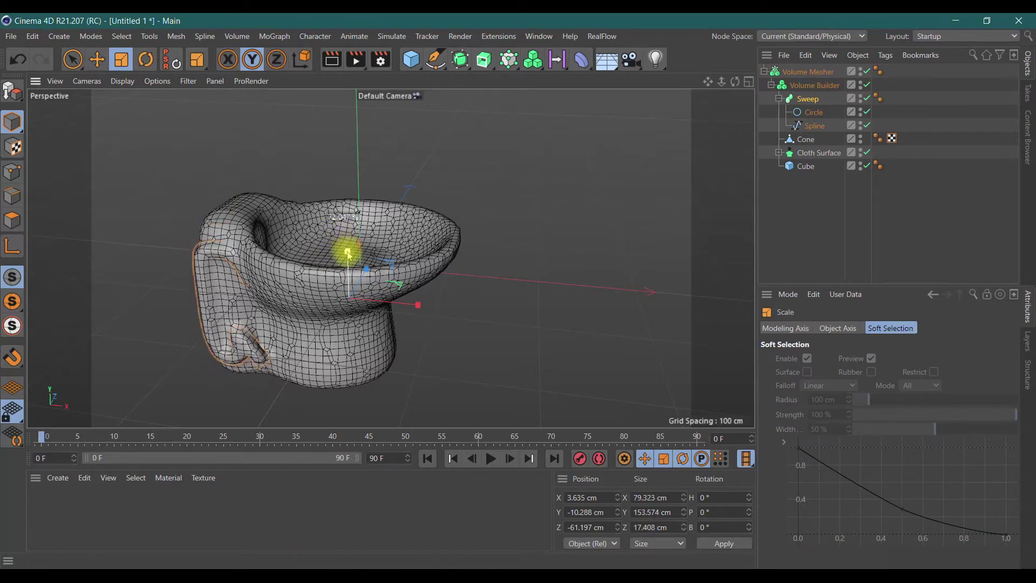
Narrow the pipe along X to about 73.3 × 152.2 × 16.1 cm, render a preview, and collapse Sweep
left_click_drag(735, 81, 717, 103)
left_click_drag(390, 258, 391, 258)
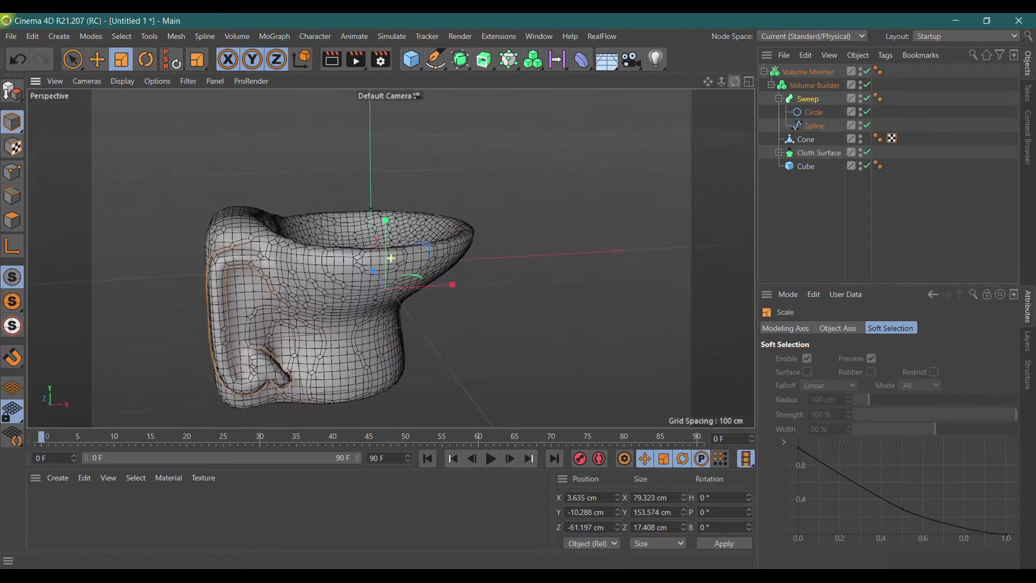
left_click_drag(452, 285, 446, 280)
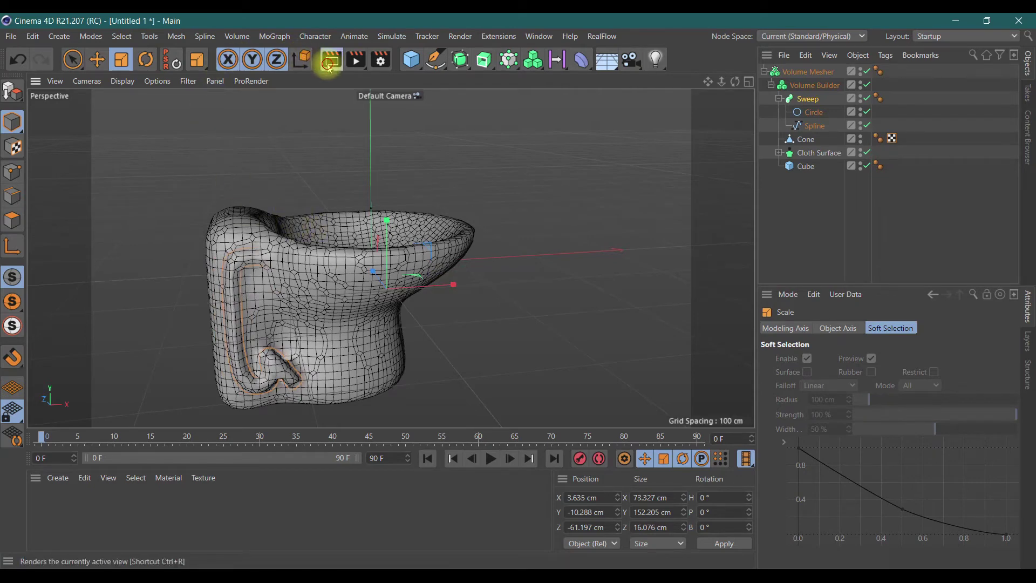
left_click(331, 59)
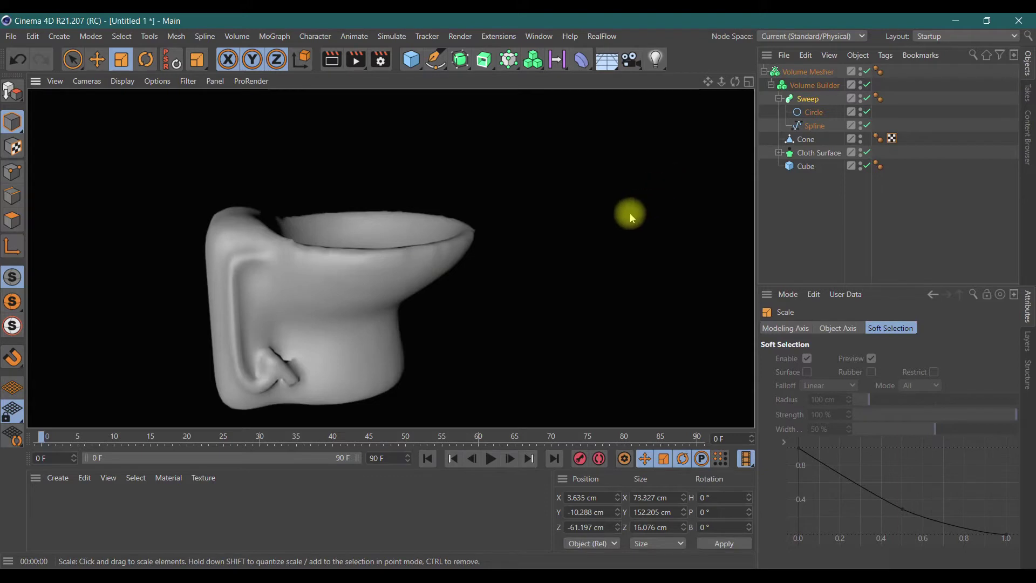
left_click(778, 100)
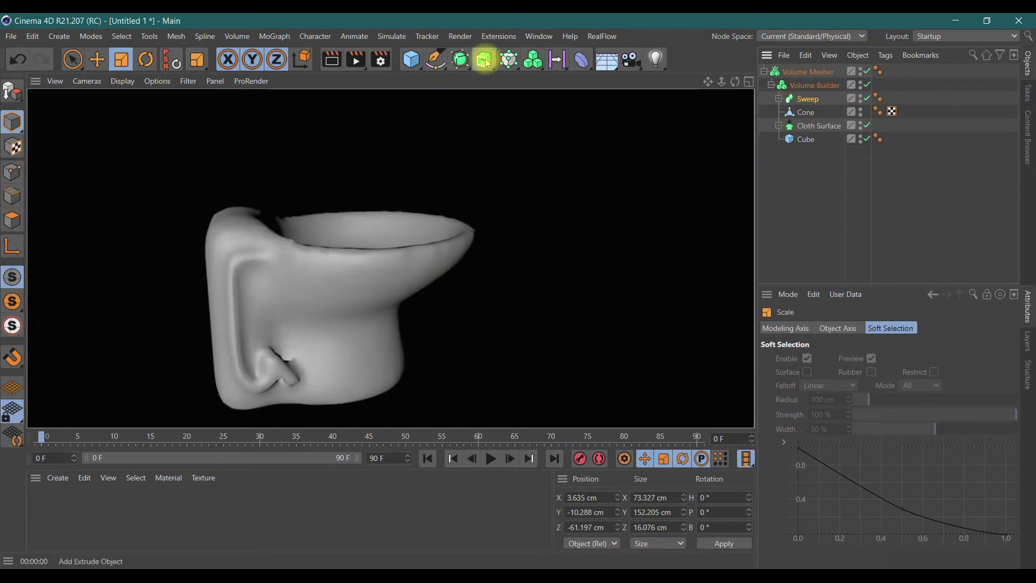
Add a Symmetry generator inside Volume Builder holding the Sweep, with Mirror Plane XY
left_click_drag(460, 59, 723, 108)
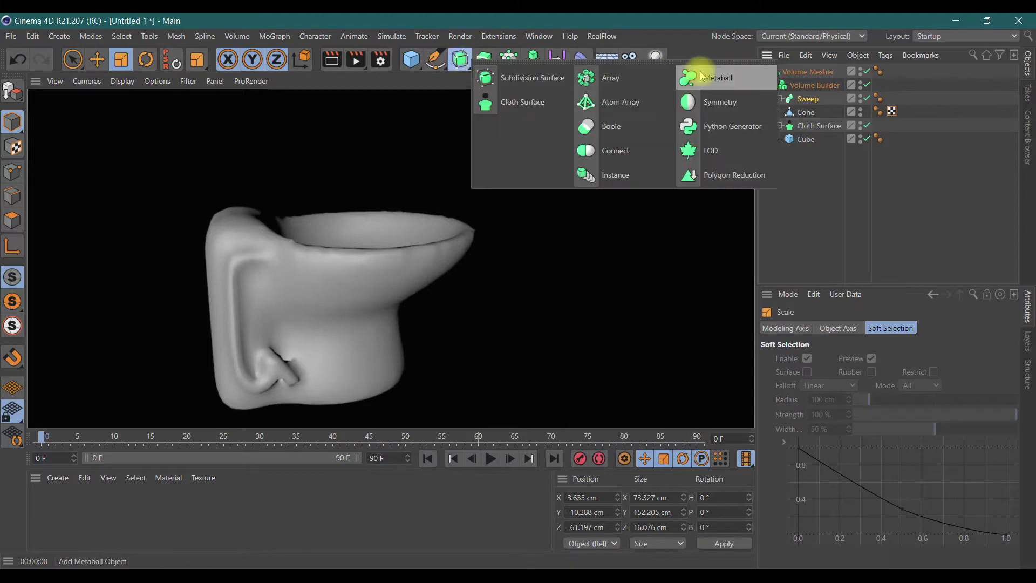
left_click(723, 109)
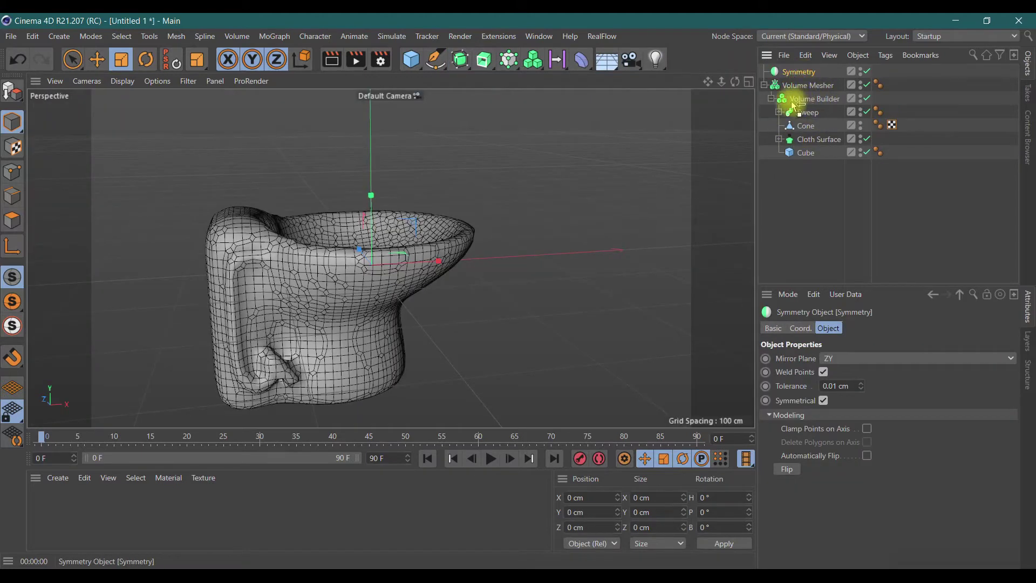
mouse_move(786, 106)
left_mouse_down()
mouse_move(803, 115)
mouse_move(814, 100)
left_mouse_up()
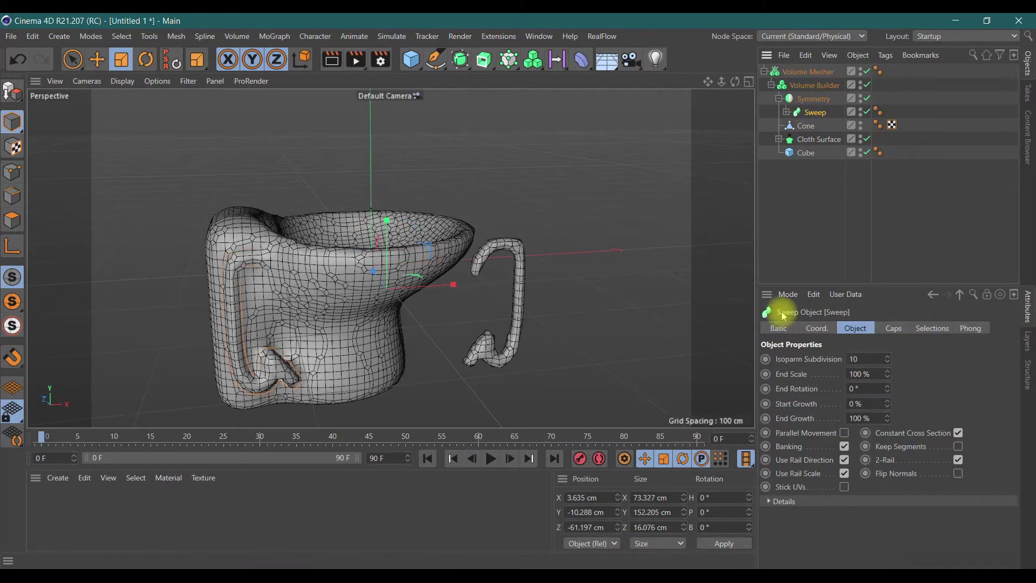
left_click(812, 104)
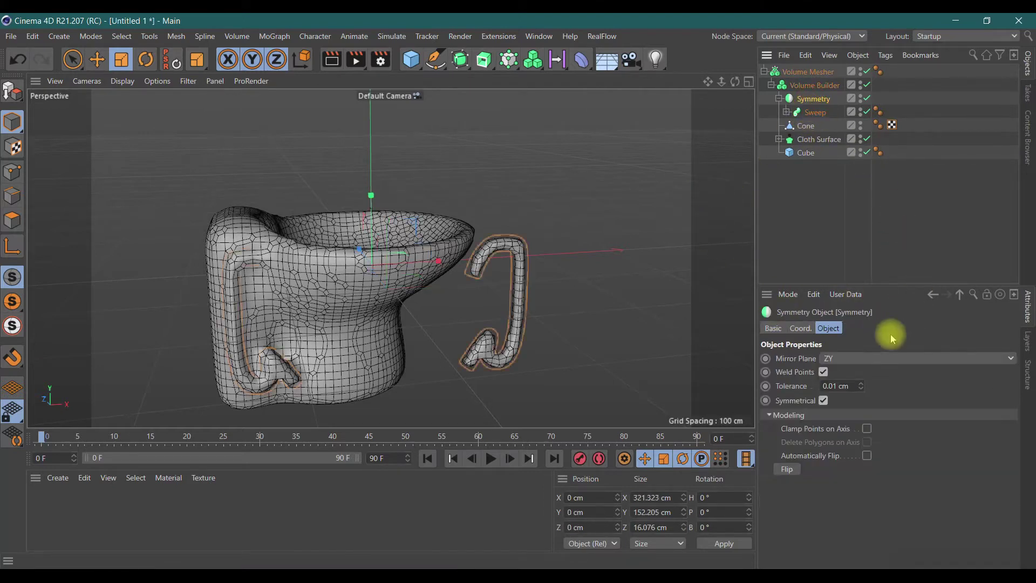
left_click(849, 359)
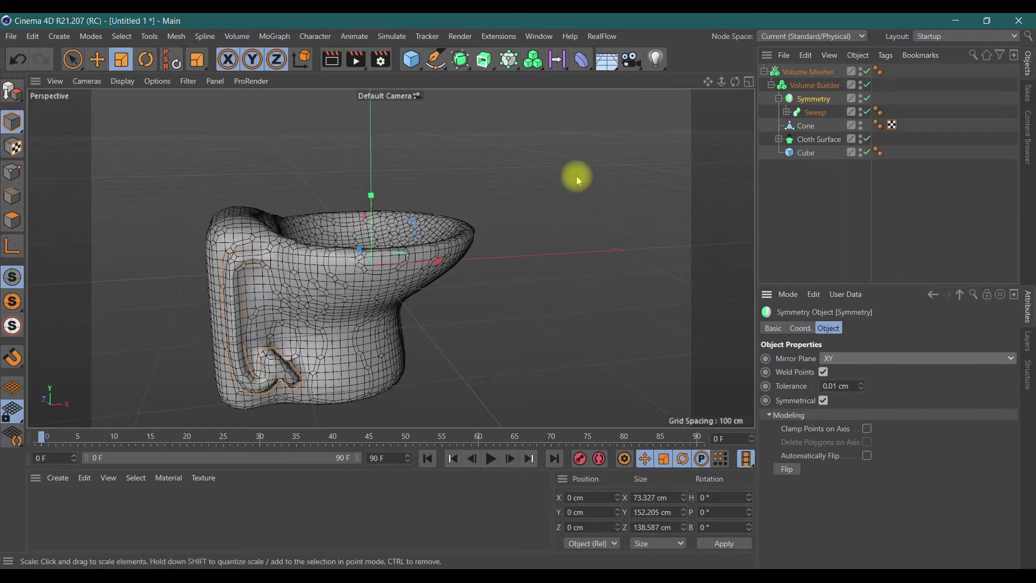
mouse_move(734, 86)
left_mouse_down()
mouse_move(391, 258)
mouse_move(744, 89)
left_mouse_up()
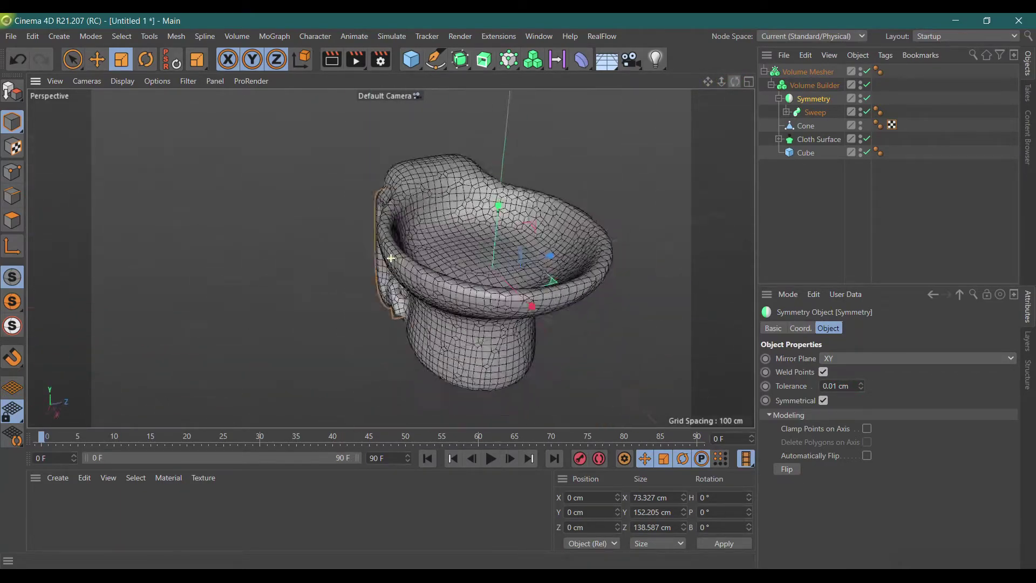
left_click(812, 114)
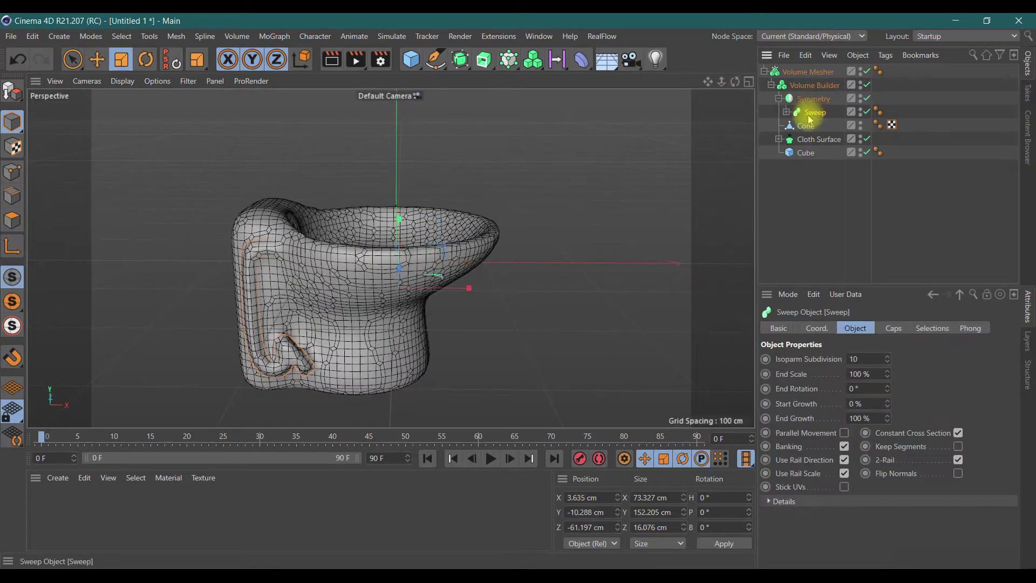
Move the Sweep pipe along X and Y against the toilet, then render a preview
left_click(97, 59)
left_click_drag(463, 288, 459, 288)
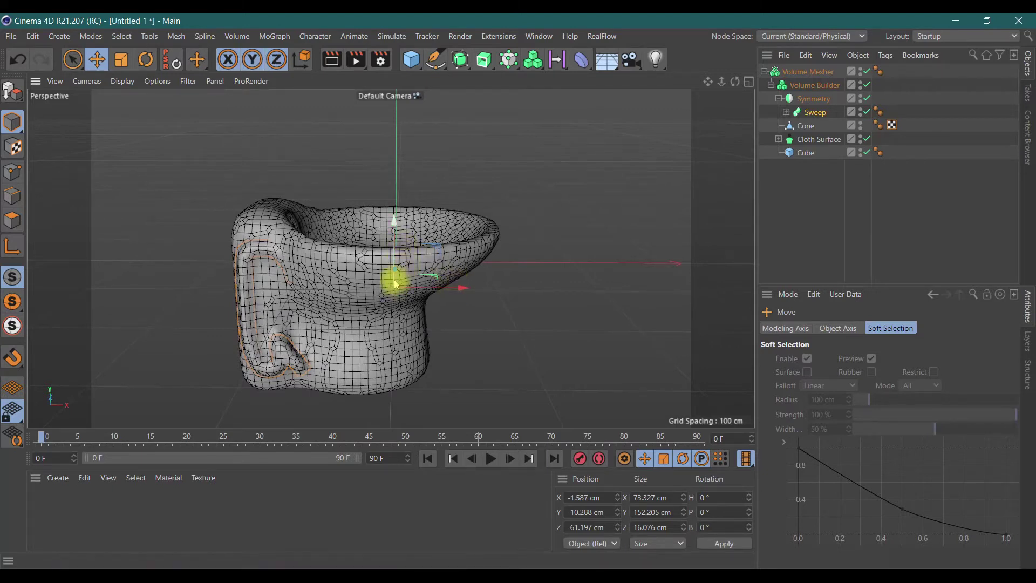
left_click_drag(398, 240, 394, 232)
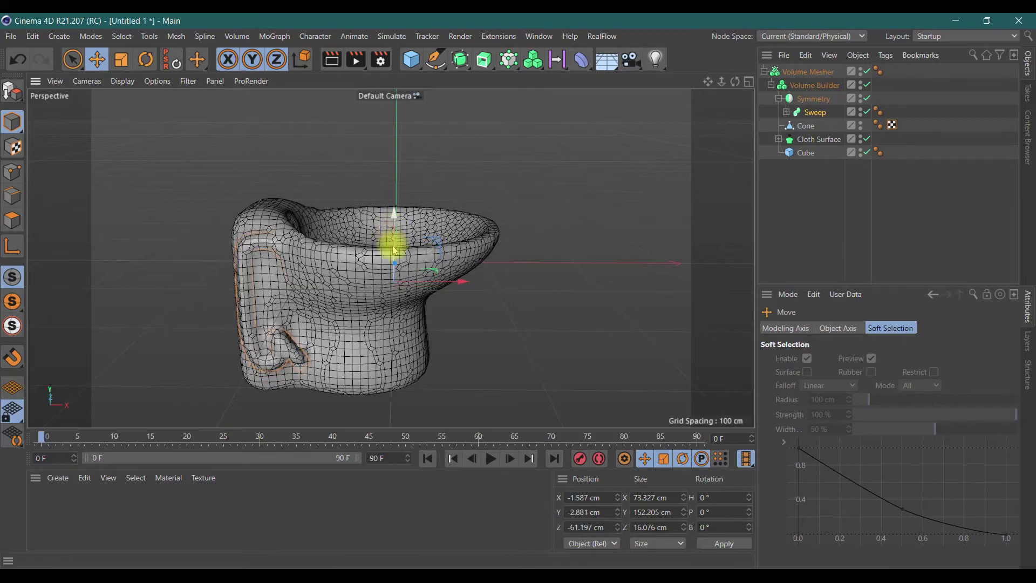
left_click_drag(394, 215, 398, 222)
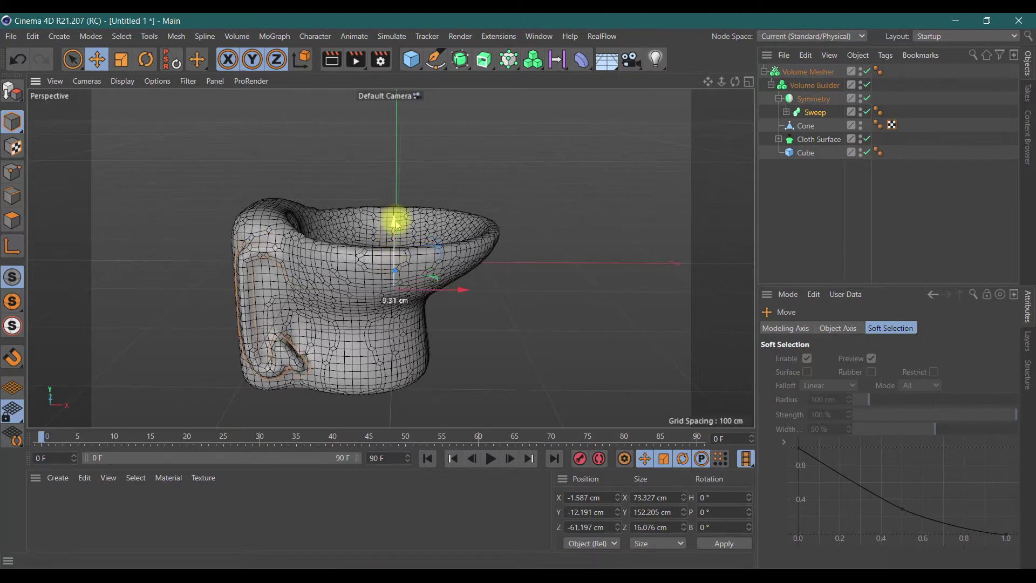
left_click_drag(416, 259, 445, 290)
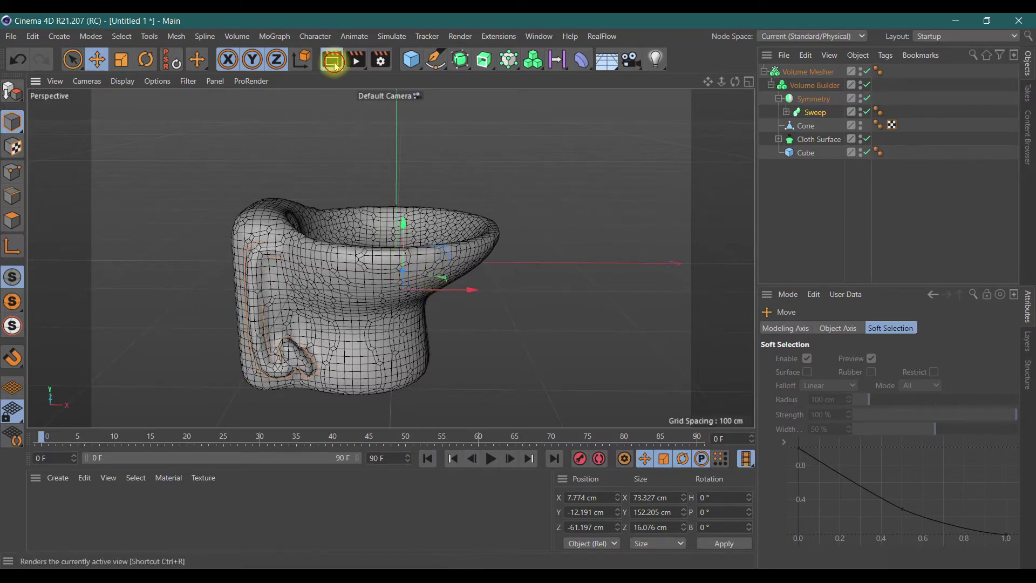
left_click(331, 59)
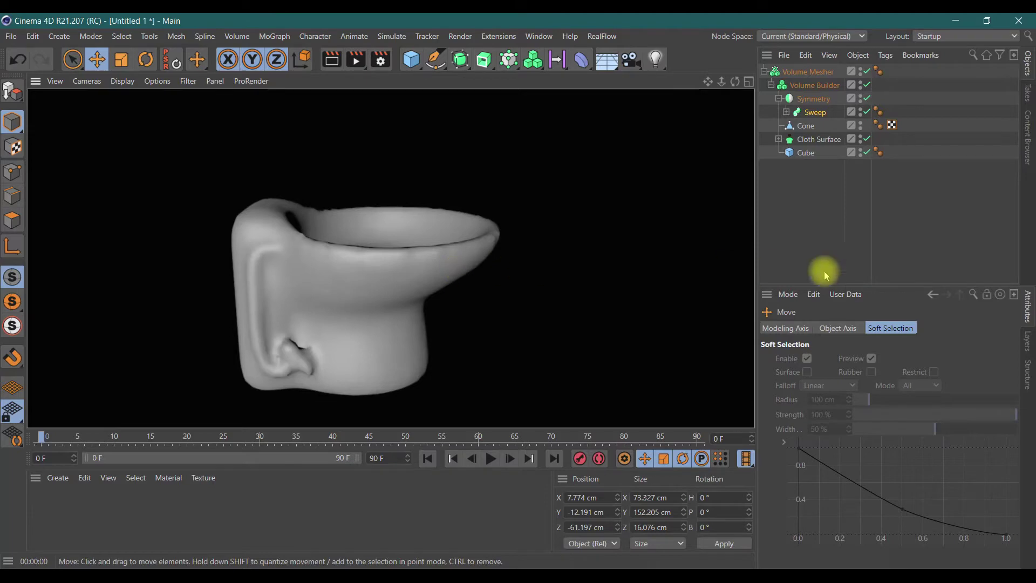
Push the Sweep pipe further left and down toward the toilet's side
left_click(806, 112)
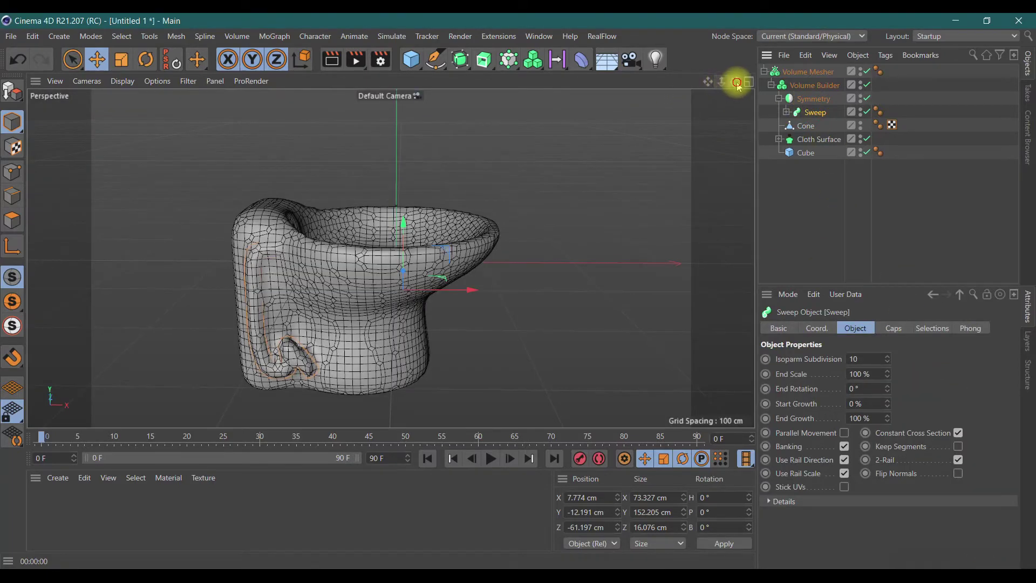
left_click_drag(739, 86, 733, 92)
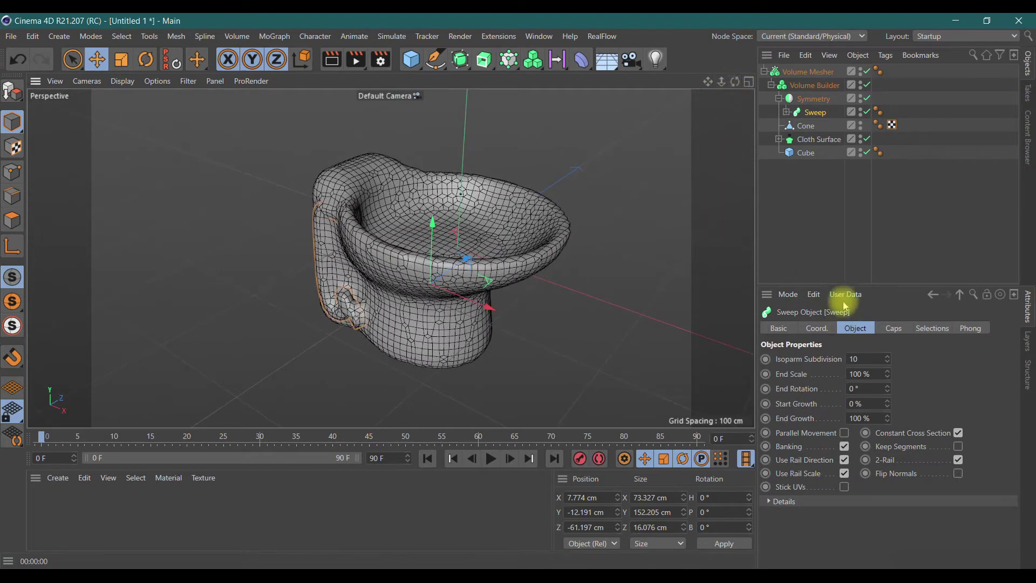
left_click_drag(462, 261, 454, 267)
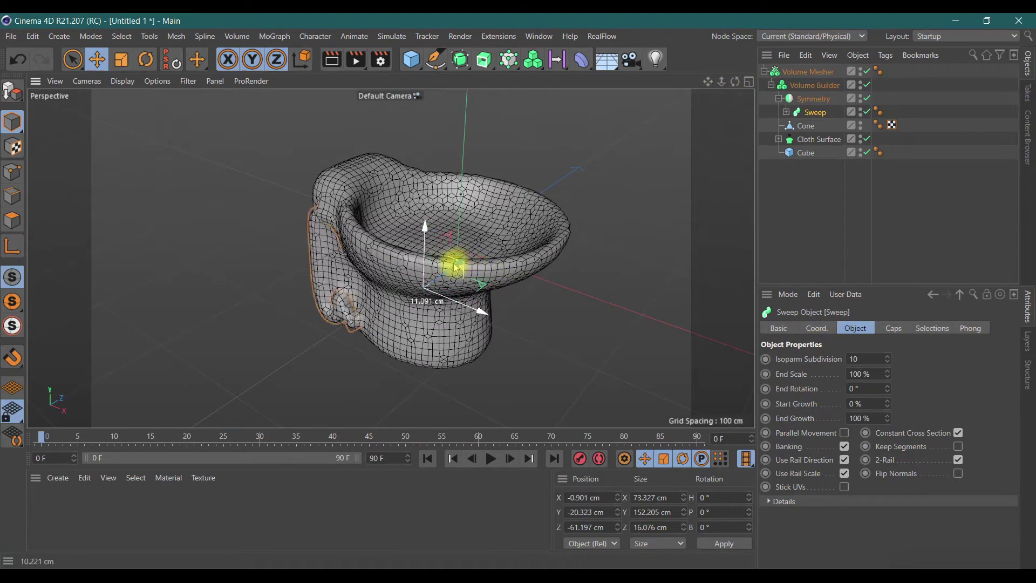
left_click_drag(454, 267, 439, 268)
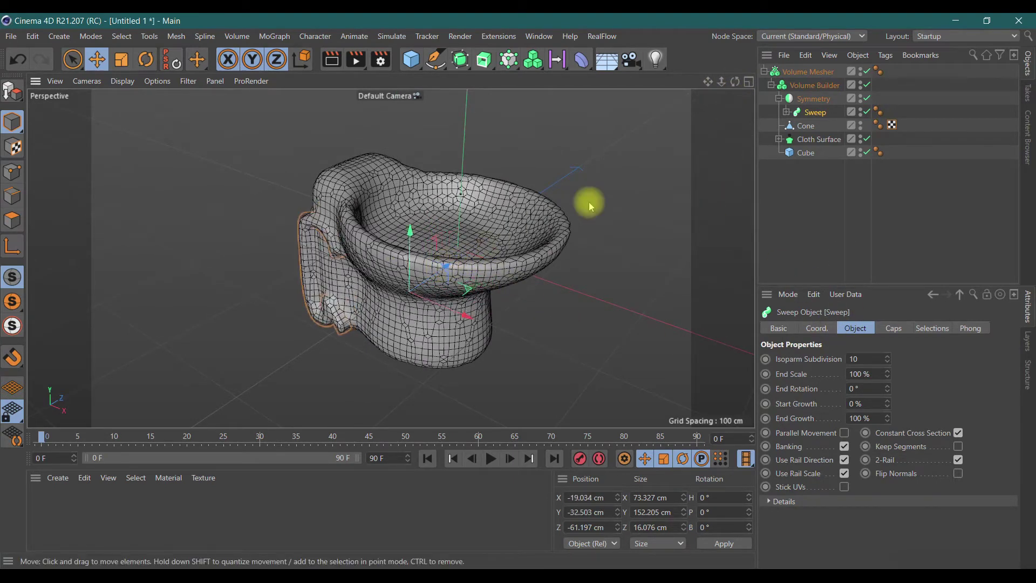
left_click_drag(735, 82, 606, 188)
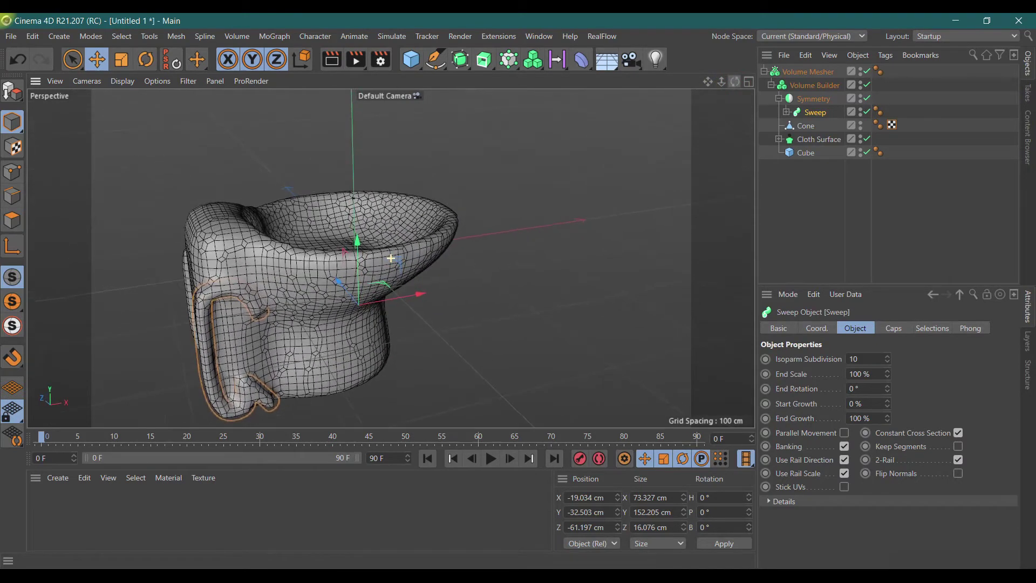
Enlarge the pipe slightly and slide it about 20 cm, ending at Y −8.141 cm
left_click(122, 59)
mouse_move(356, 236)
left_mouse_down()
mouse_move(360, 224)
mouse_move(355, 248)
left_mouse_up()
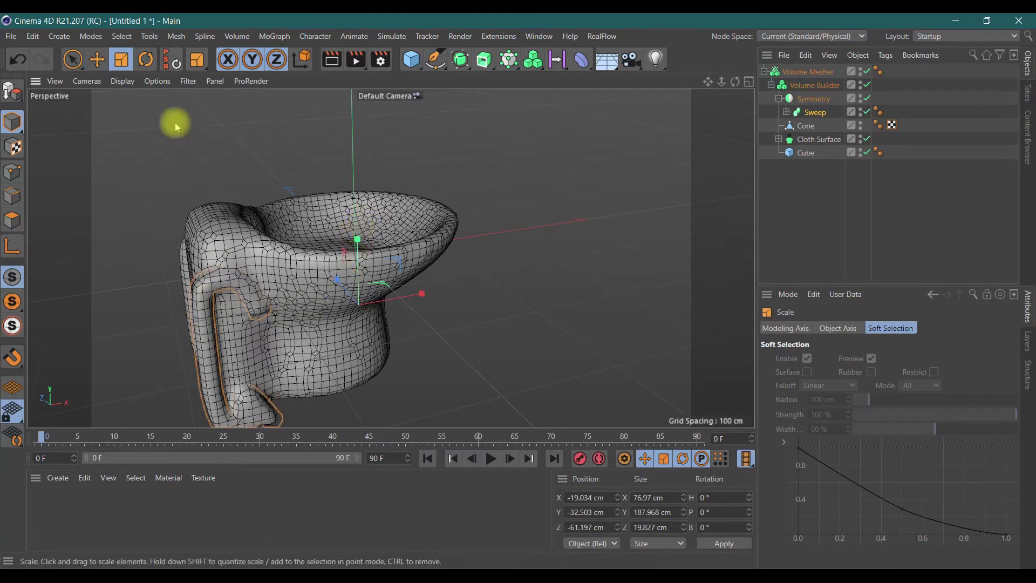
left_click(97, 60)
mouse_move(382, 295)
left_mouse_down()
mouse_move(399, 294)
mouse_move(378, 249)
left_mouse_up()
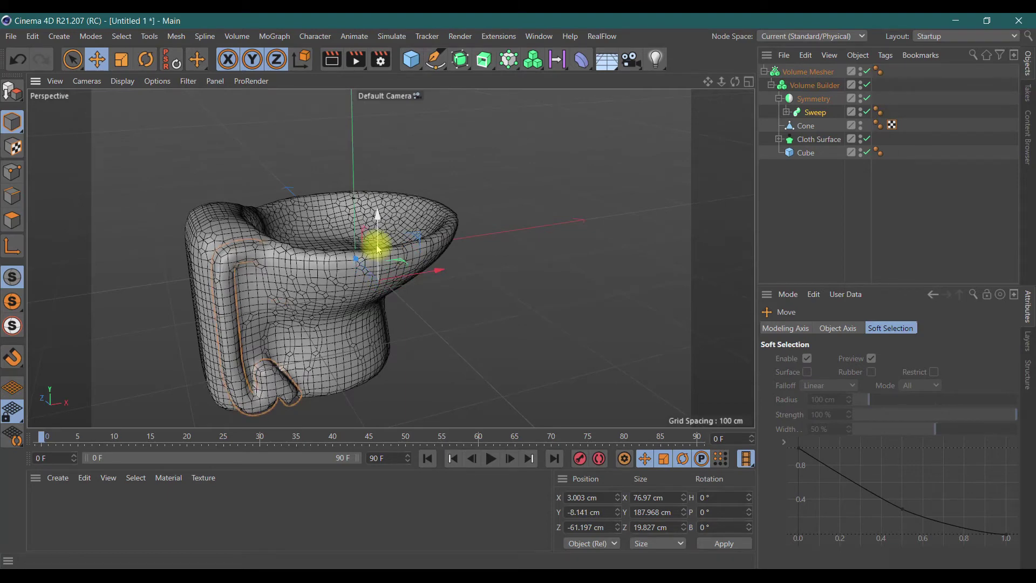
left_click_drag(735, 81, 663, 89)
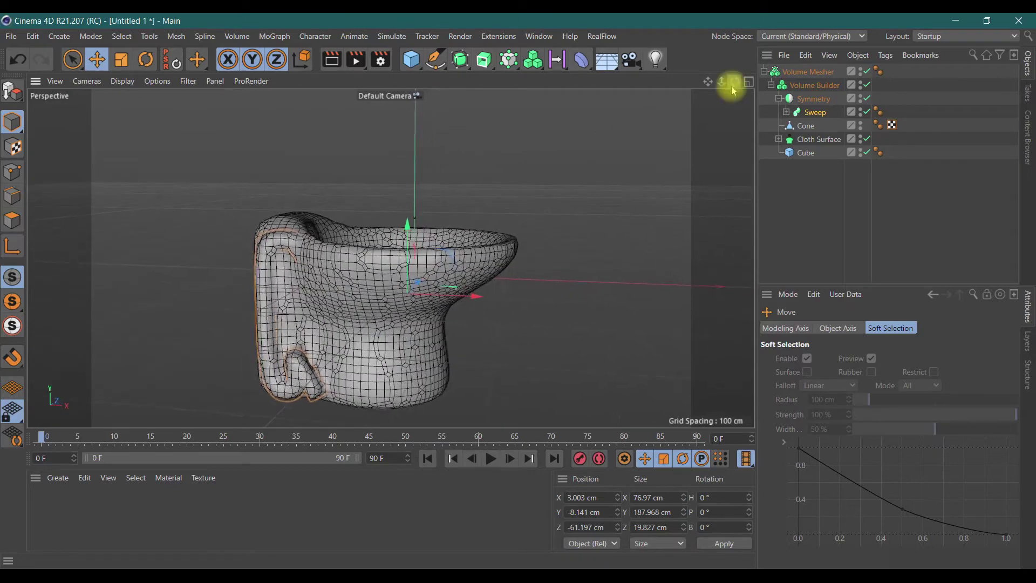
left_click(785, 111)
left_click(866, 98)
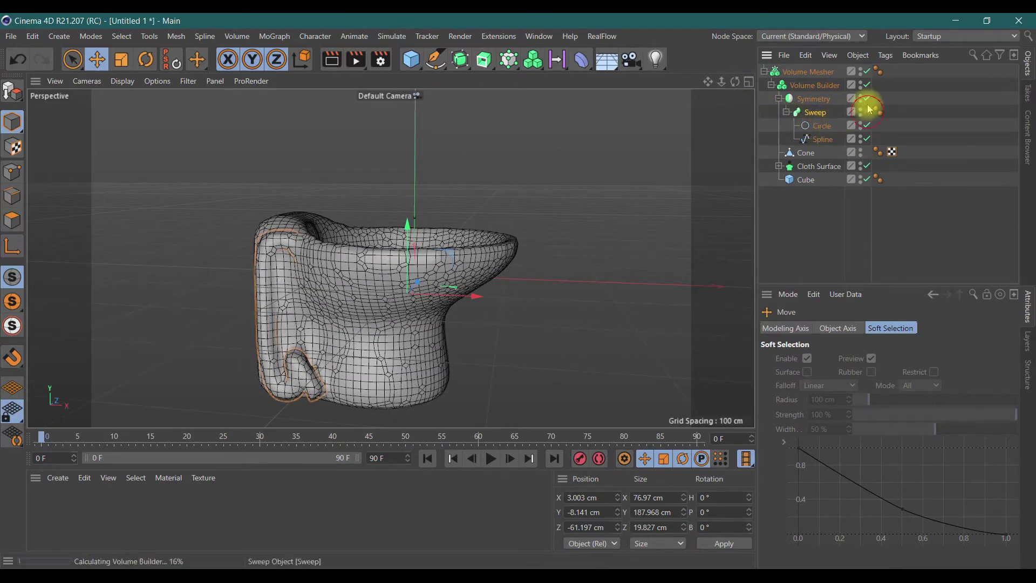
left_click(821, 141)
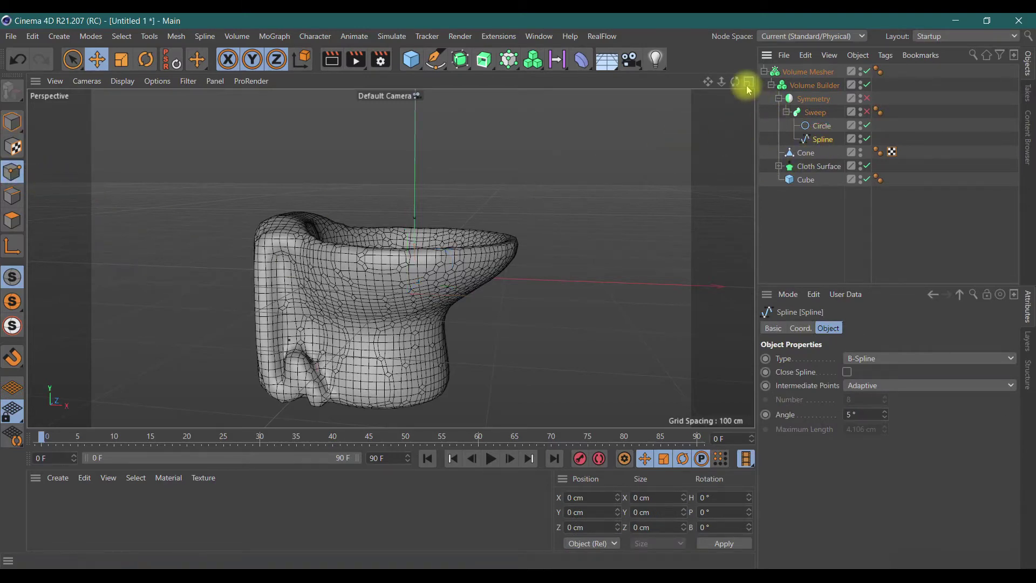
left_click(748, 81)
left_click(748, 261)
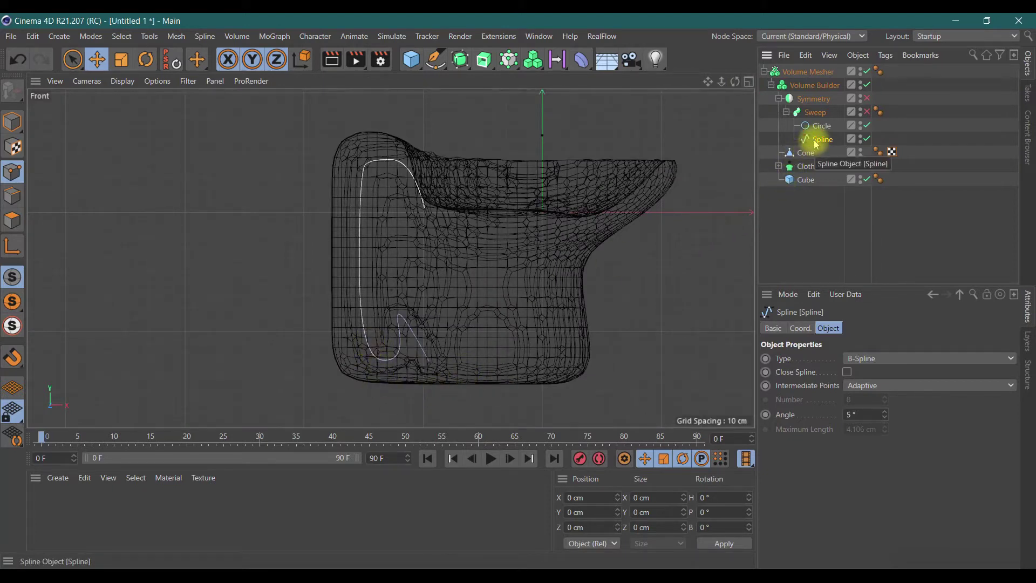
key("Delete")
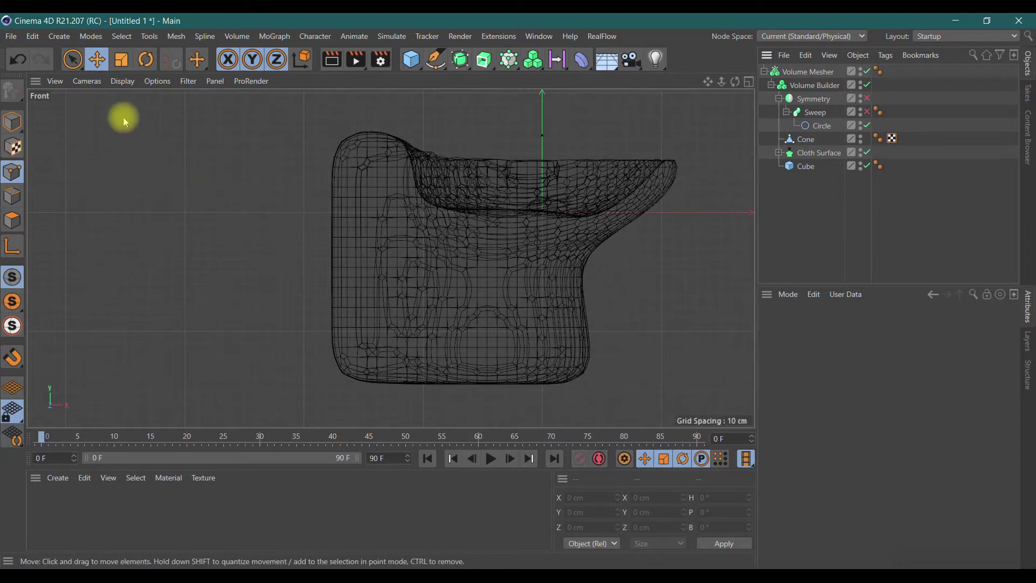
left_click(436, 60)
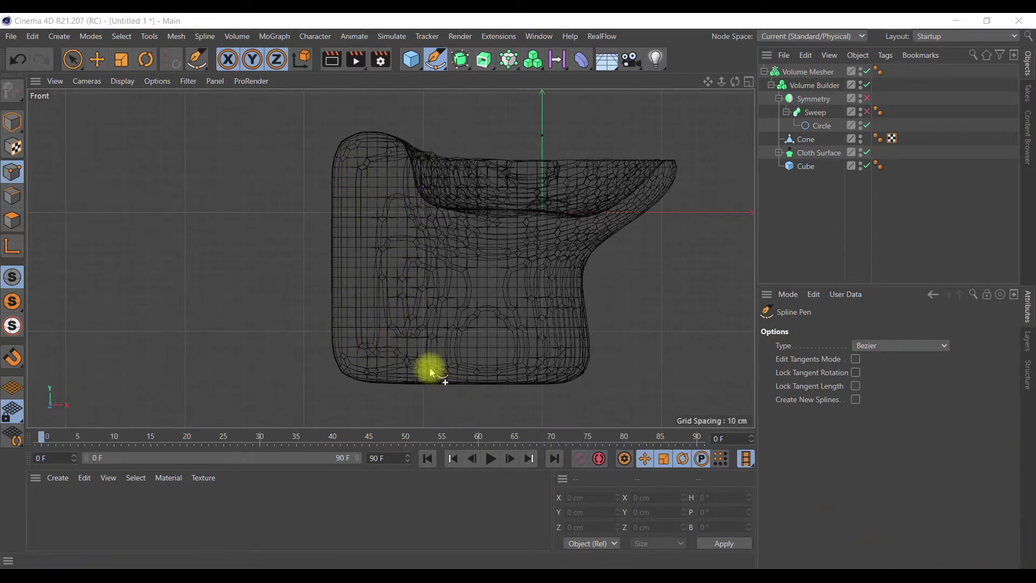
Draw a new Bezier spline from the bottom curve up the toilet's left side to the top
left_click_drag(432, 370, 426, 340)
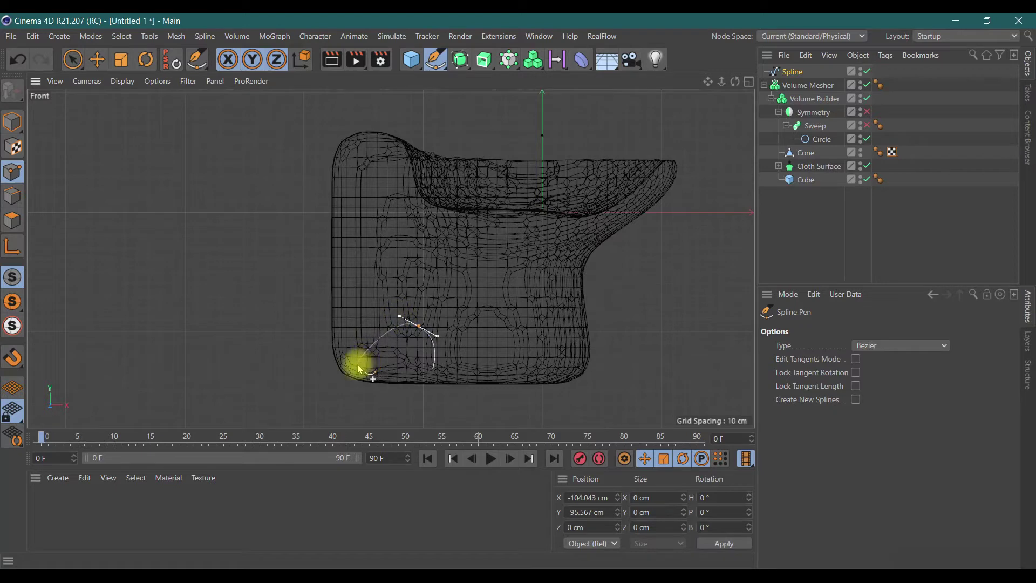
left_click_drag(358, 373, 355, 351)
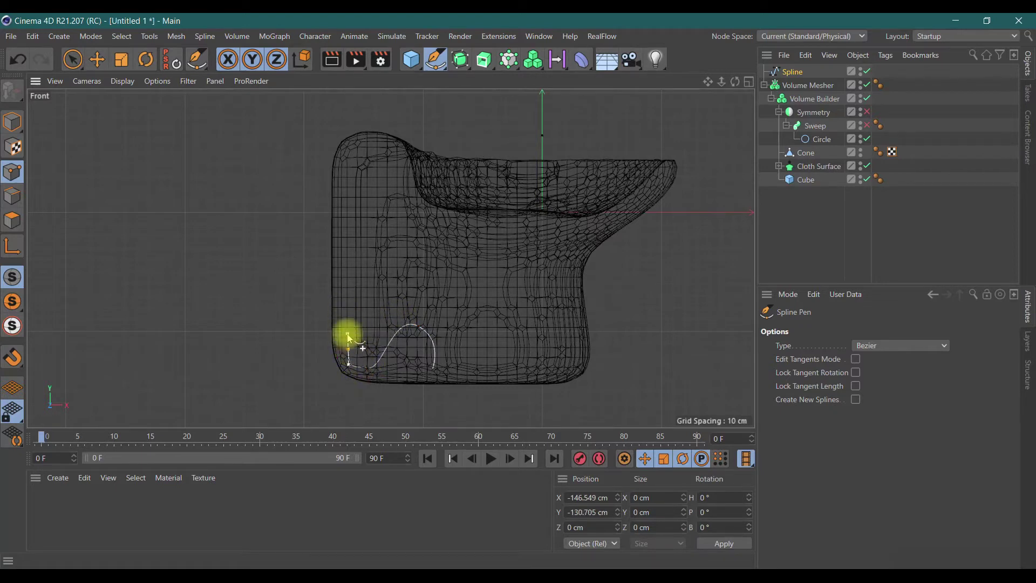
left_click(17, 64)
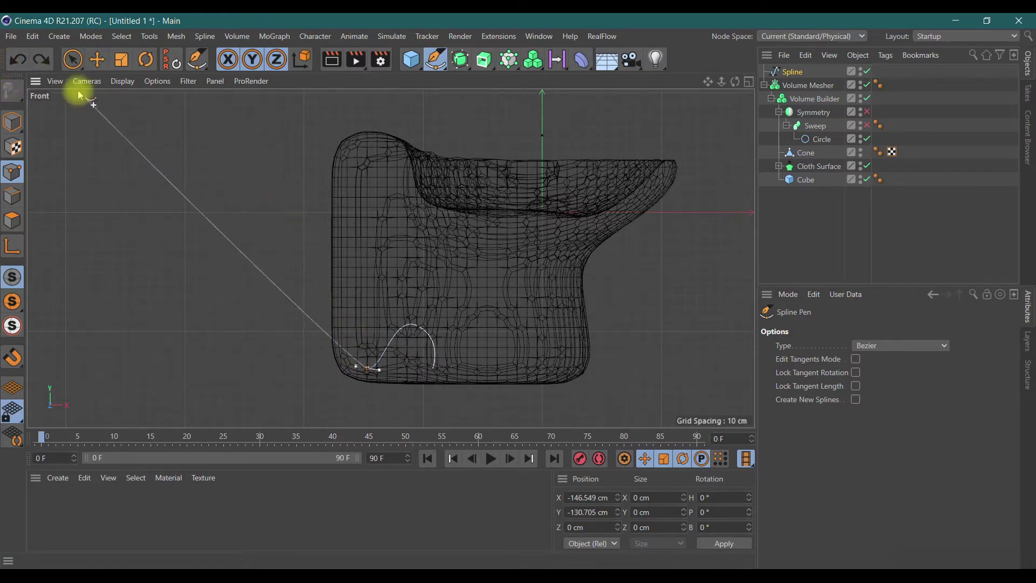
left_click(16, 64)
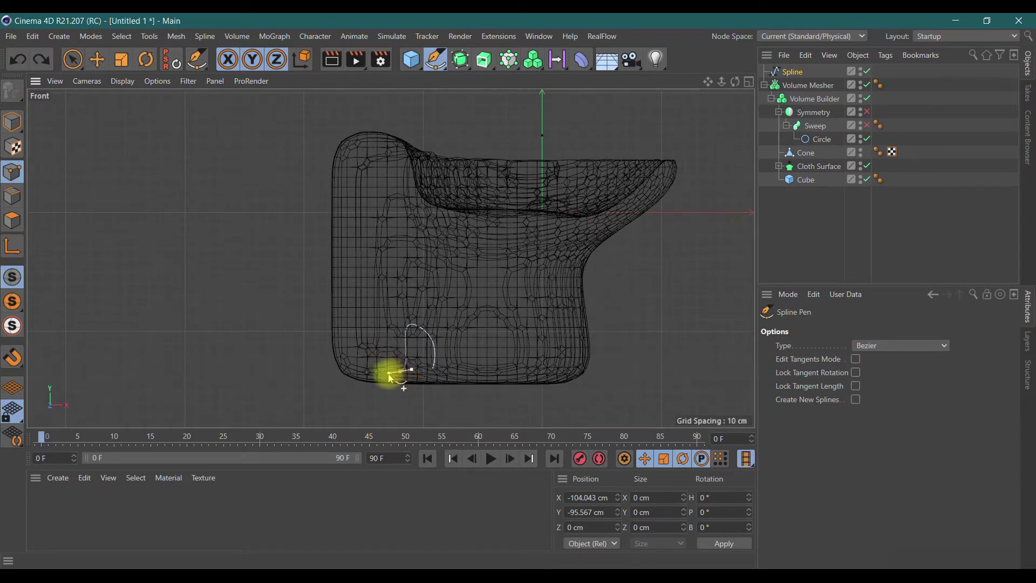
left_click_drag(398, 377, 375, 381)
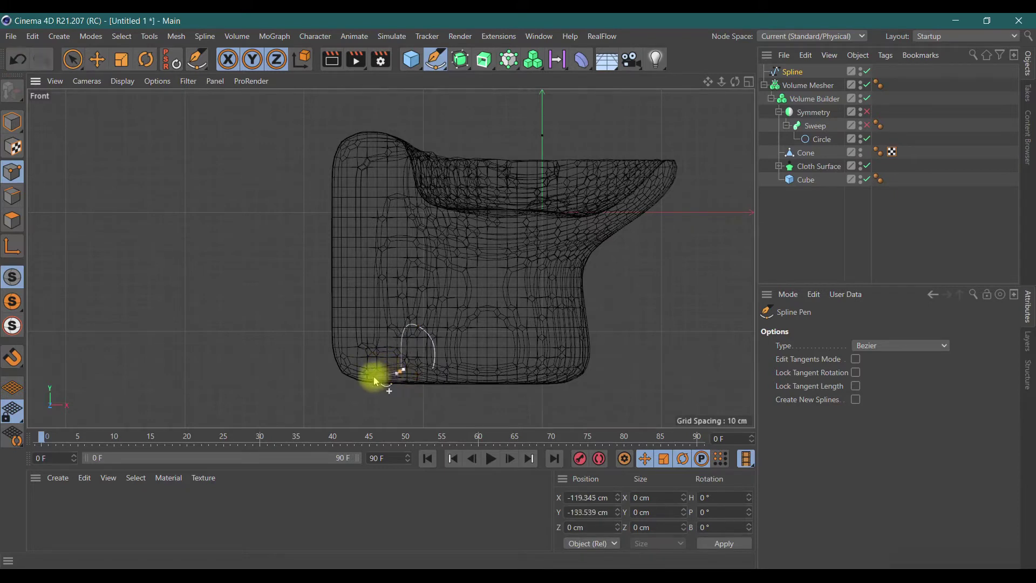
mouse_move(351, 374)
left_mouse_down()
mouse_move(354, 156)
mouse_move(404, 156)
mouse_move(408, 206)
left_mouse_up()
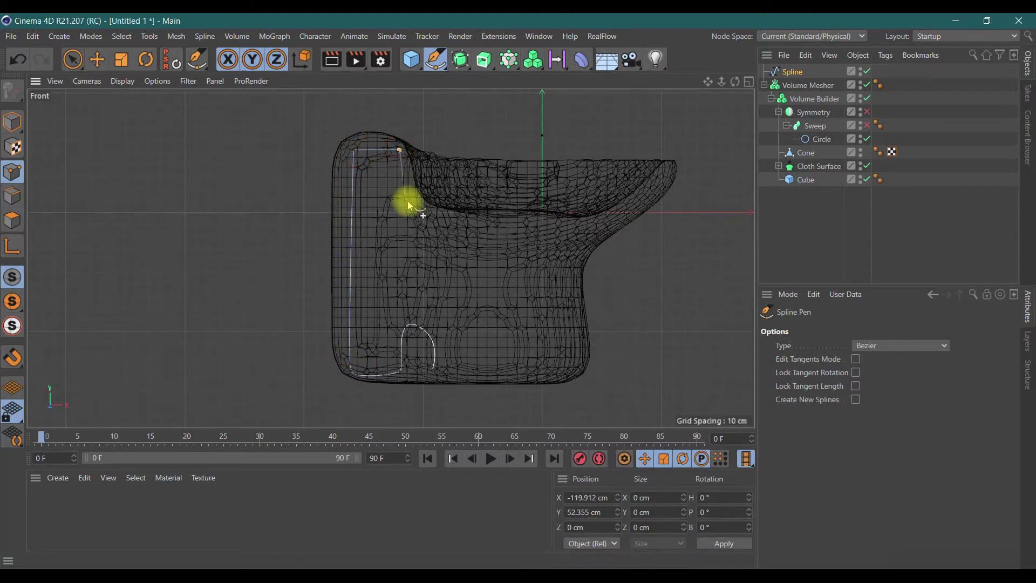
right_click(419, 207)
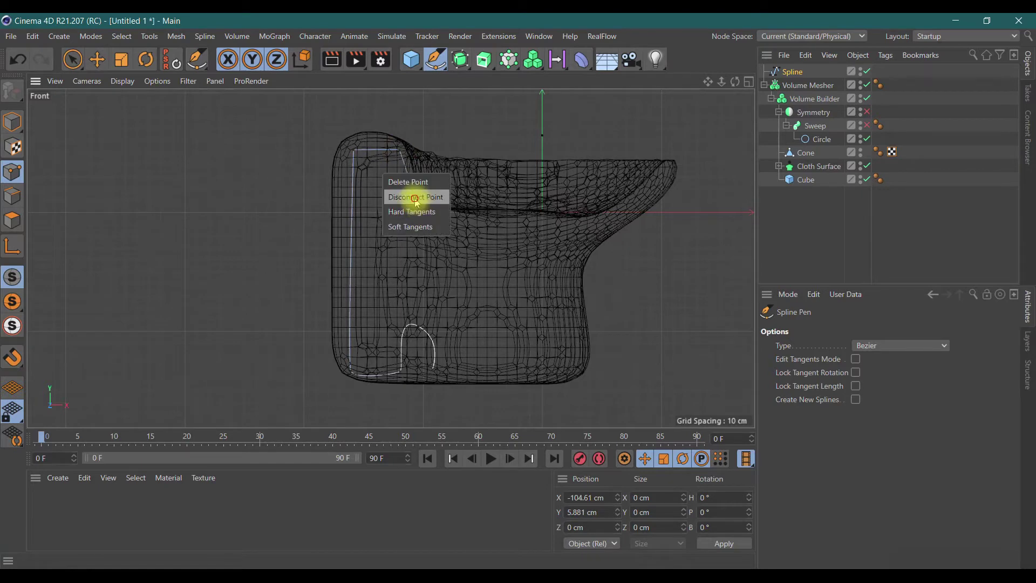
Break the top point's tangents, lower the bottom endpoint about 9 cm, and reshape the bottom curve
left_click(416, 199)
left_click(72, 59)
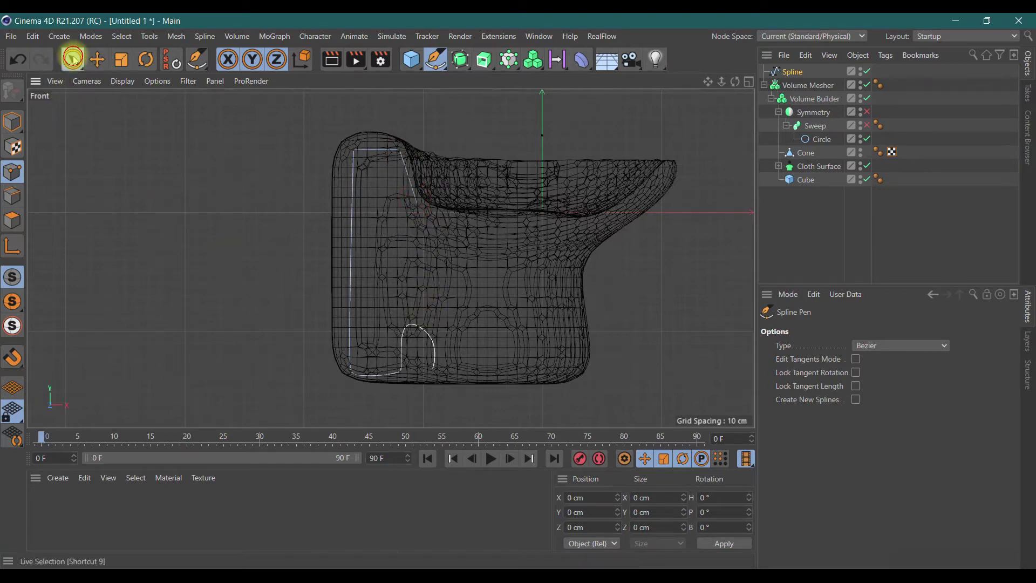
left_click(432, 371)
left_click_drag(439, 312, 438, 319)
left_click(420, 328)
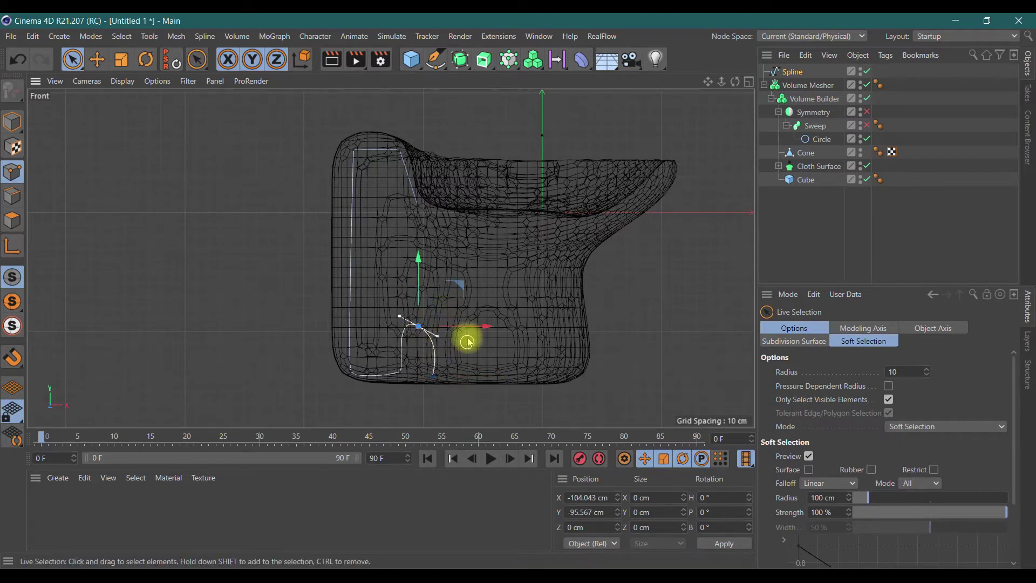
left_click(97, 59)
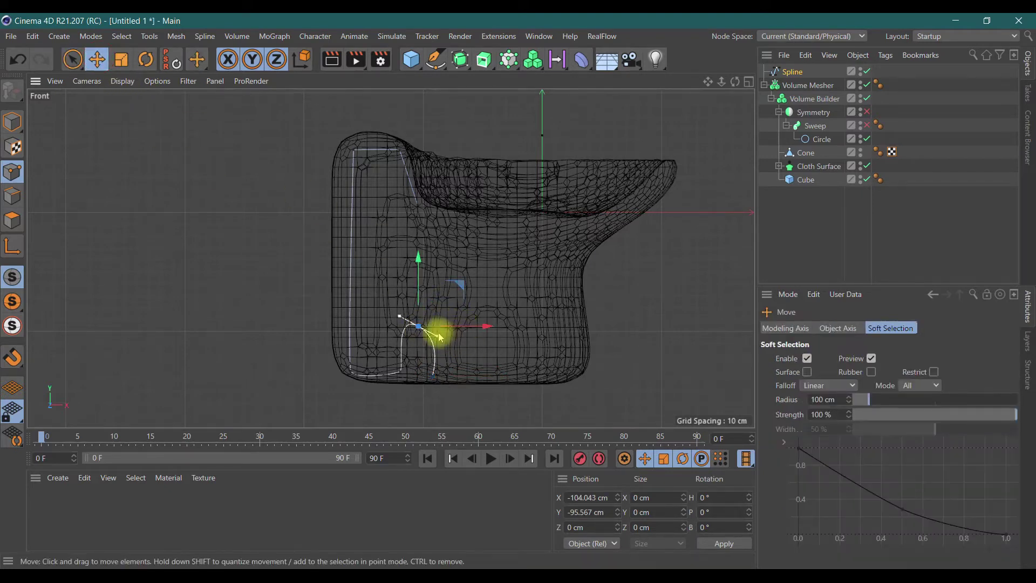
left_click_drag(438, 336, 445, 334)
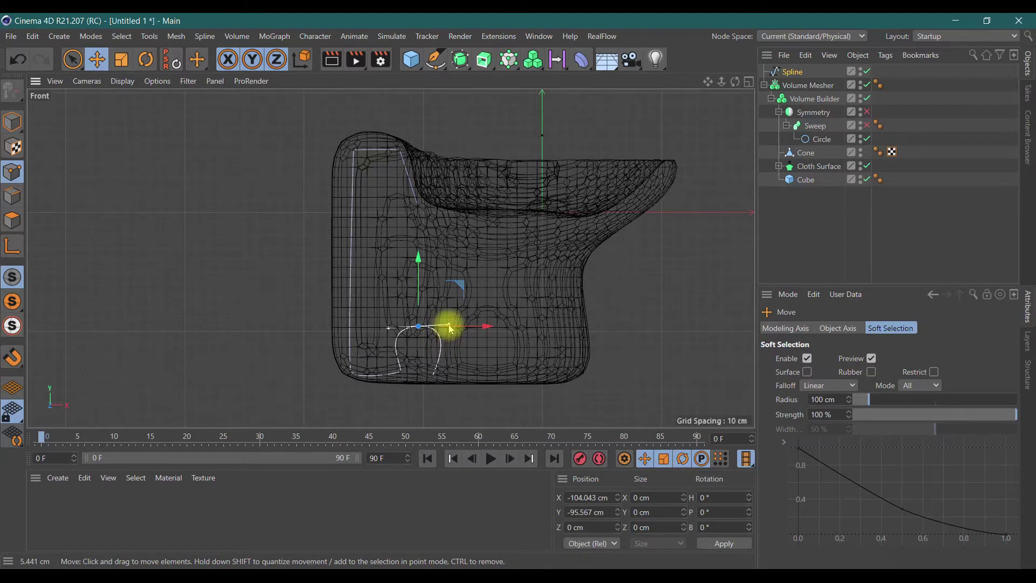
Give the point near the bottom curve Soft Interpolation and select the two corner points
left_click(402, 372)
right_click(402, 373)
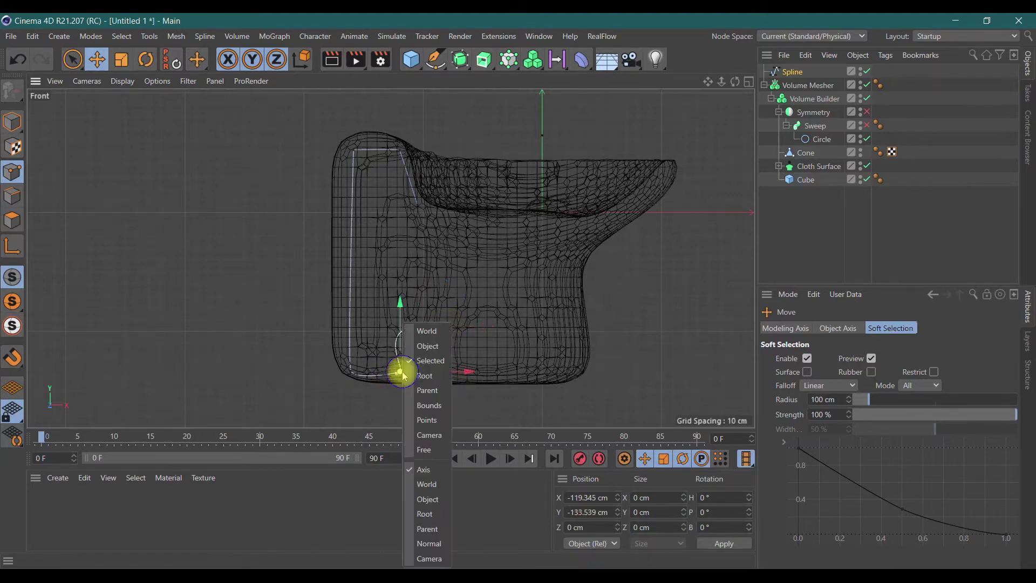
left_click(54, 69)
key("space")
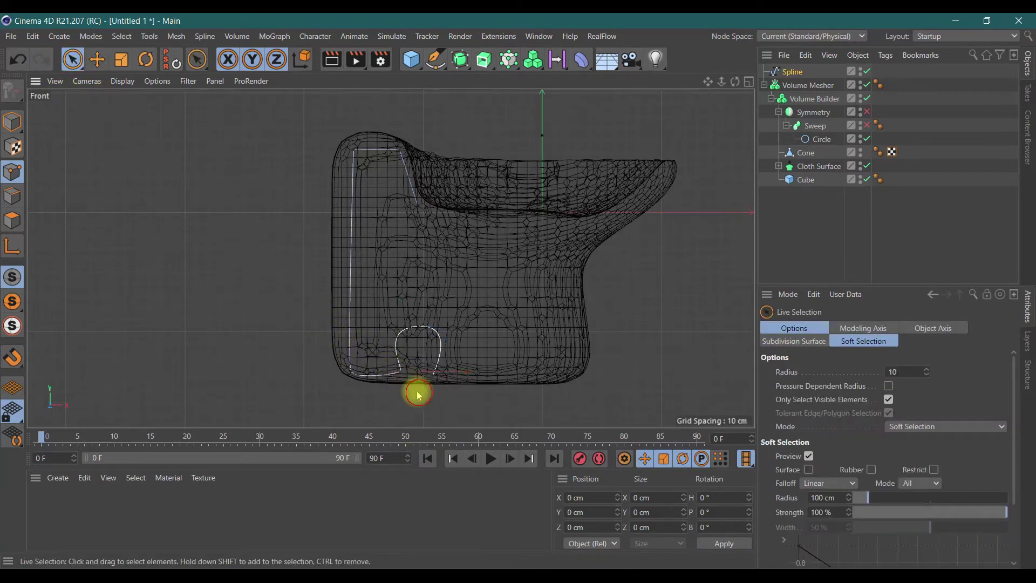
left_click(399, 368)
right_click(399, 368)
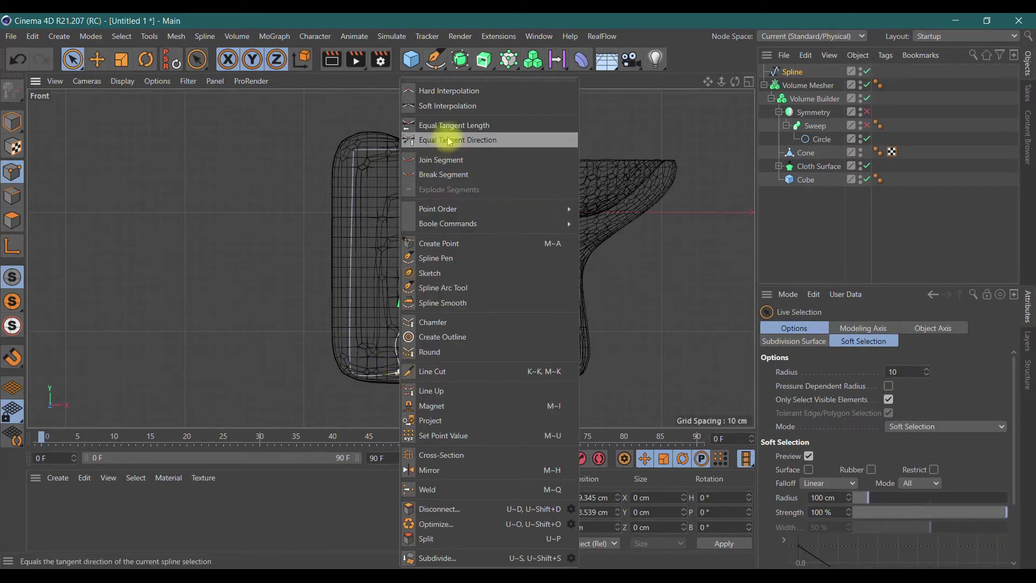
left_click(439, 106)
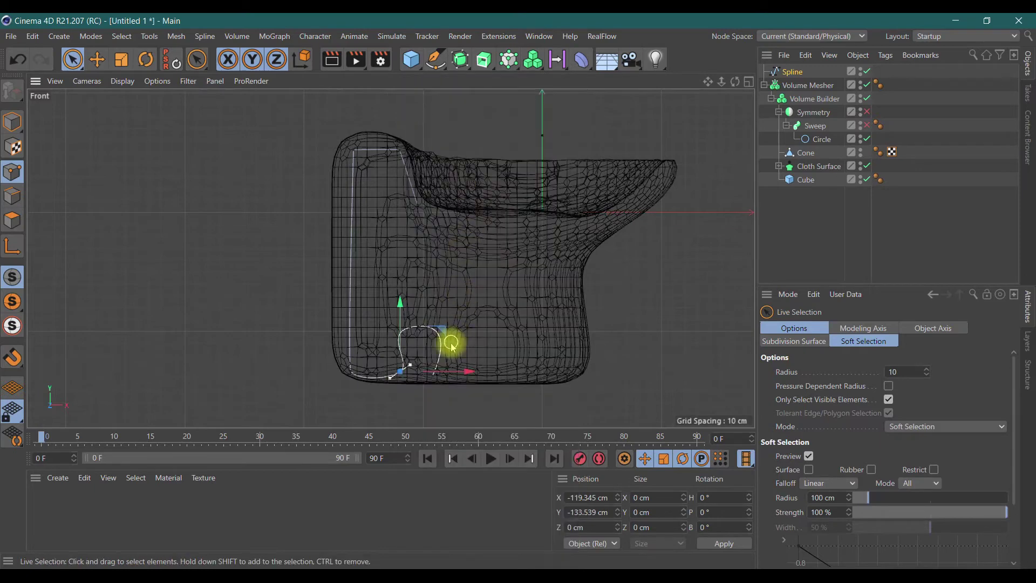
left_click(351, 371)
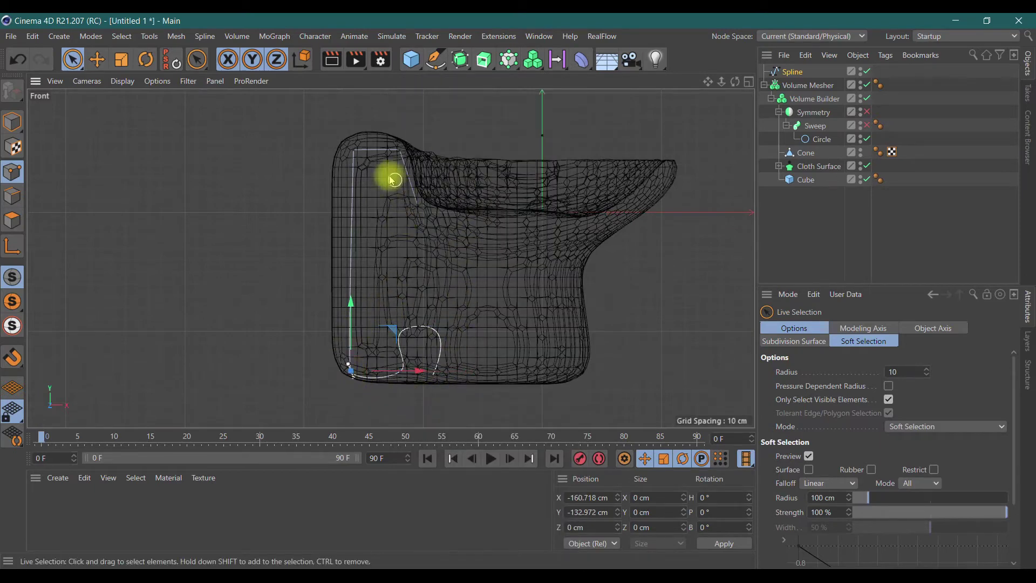
left_click(358, 156, "shift")
right_click(357, 155)
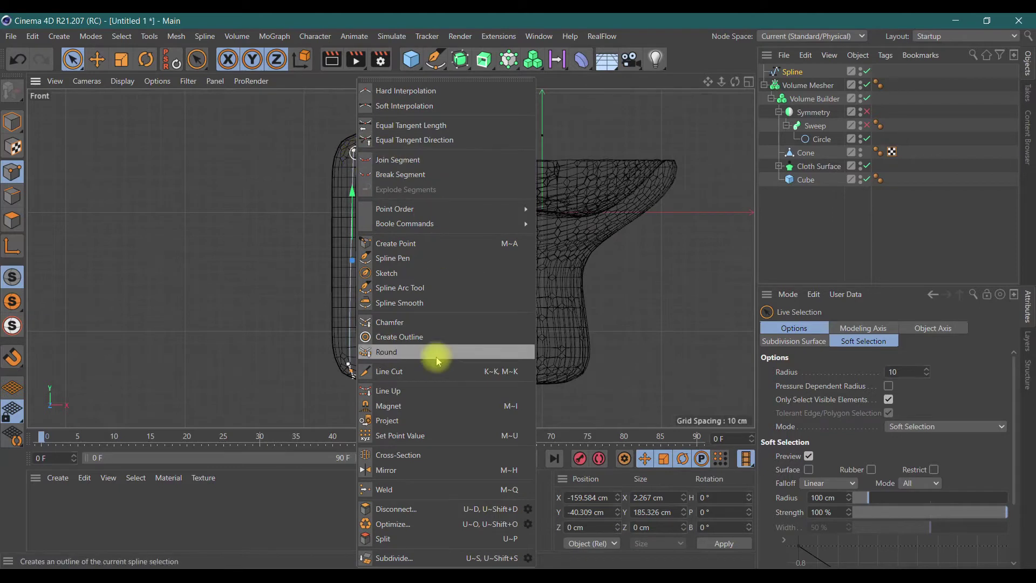
Chamfer the selected corners to about 23 cm and soften the spline's interpolation
left_click(405, 324)
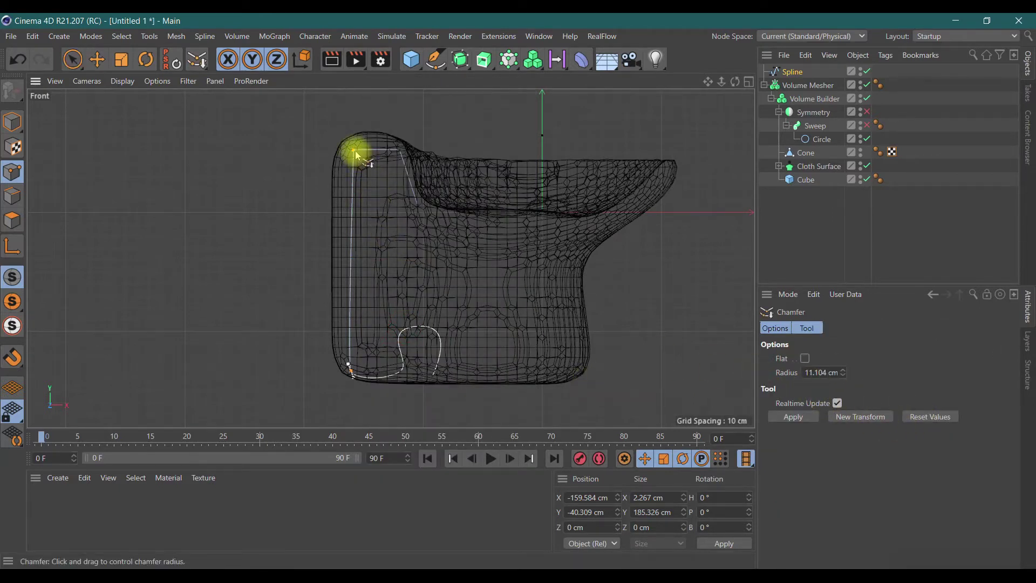
left_click_drag(355, 155, 345, 154)
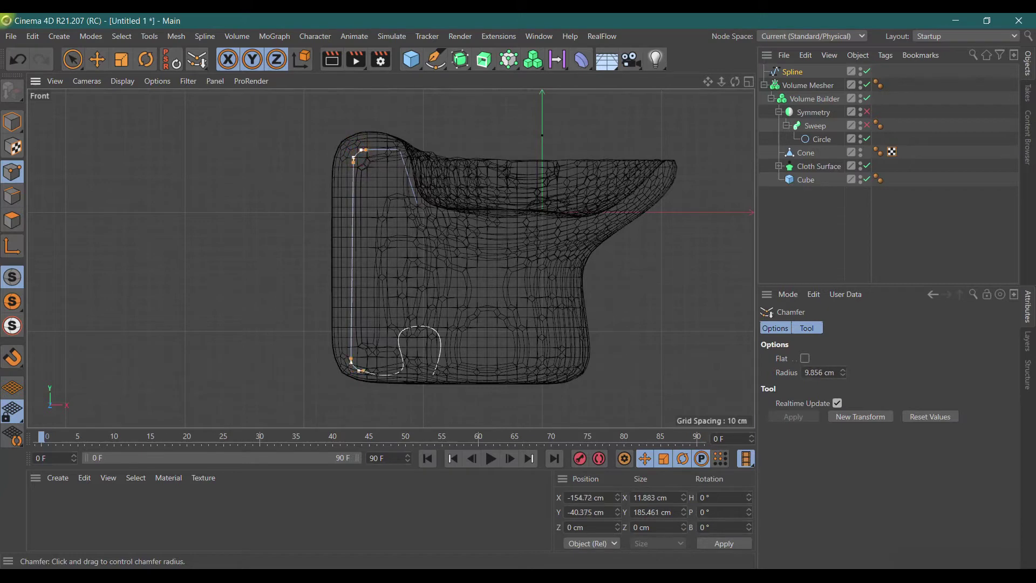
left_click_drag(269, 300, 273, 299)
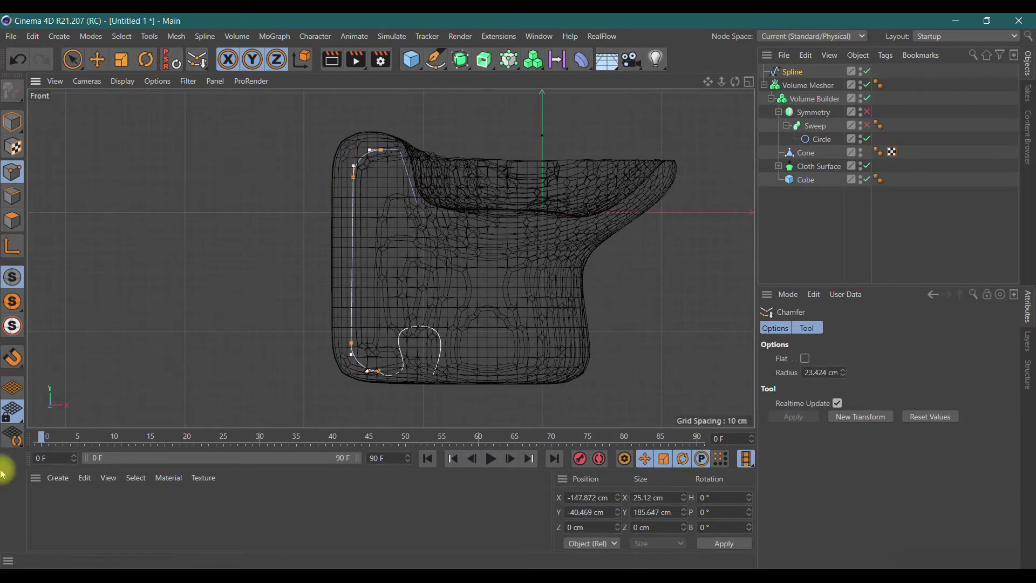
left_click(72, 59)
right_click(396, 152)
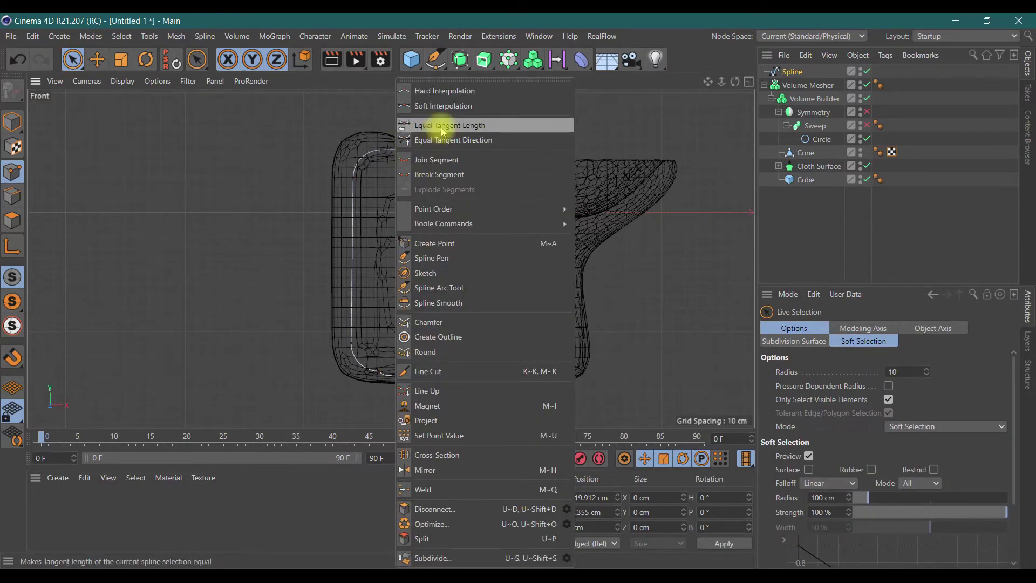
left_click(454, 108)
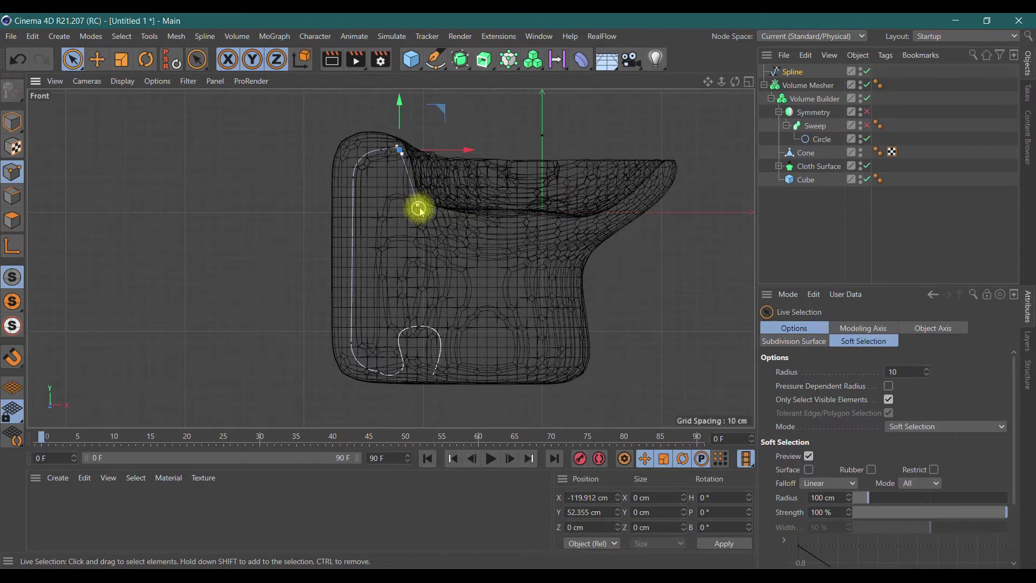
Nudge the lower-left curve point left and place the new Spline under Sweep below Circle
left_click(379, 372)
left_click_drag(438, 374, 421, 378)
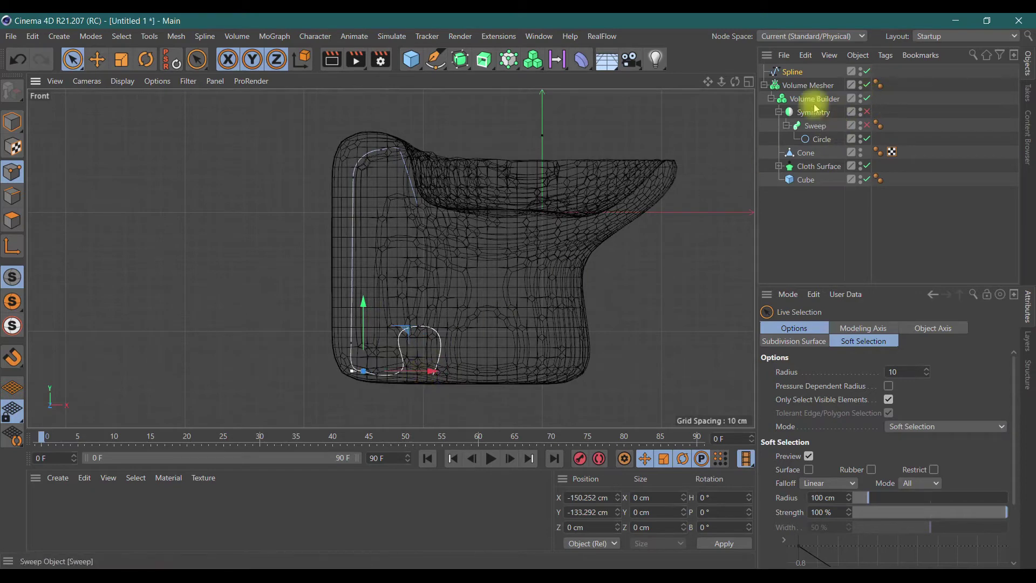
left_click(786, 70)
left_click_drag(802, 146, 804, 146)
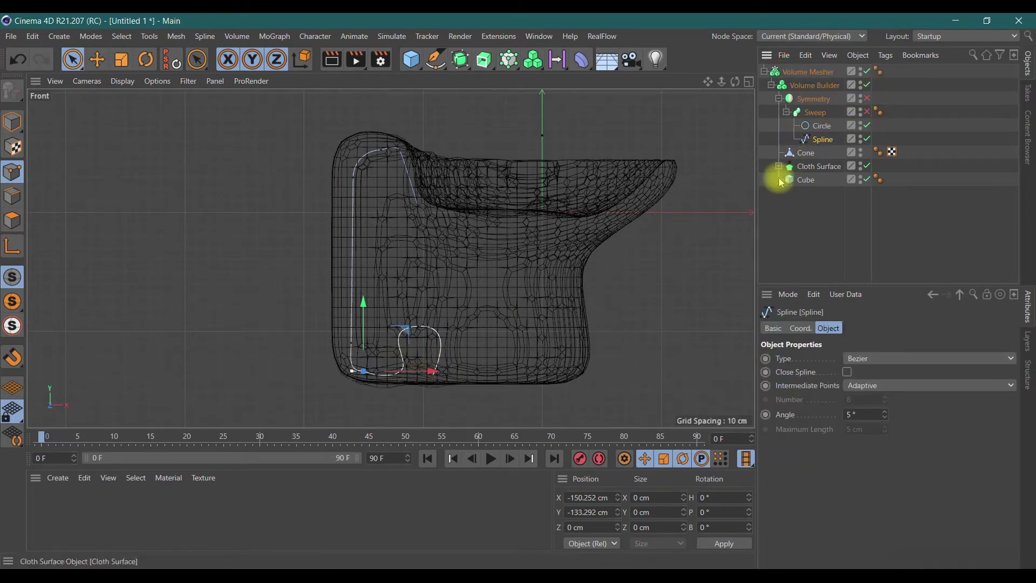
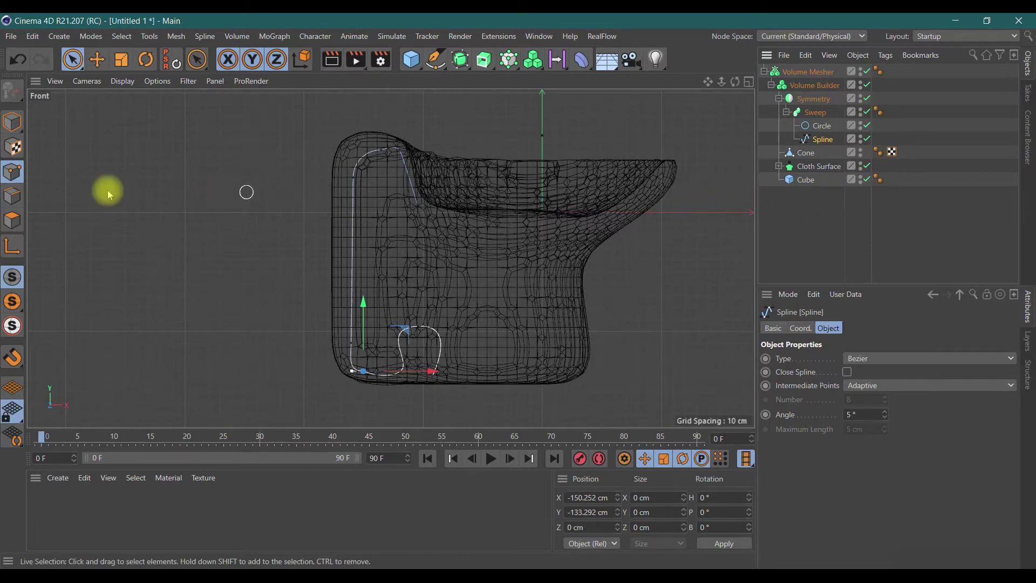
Select the Sweep in Model mode and shift the swept pipe back along Z
left_click(127, 127)
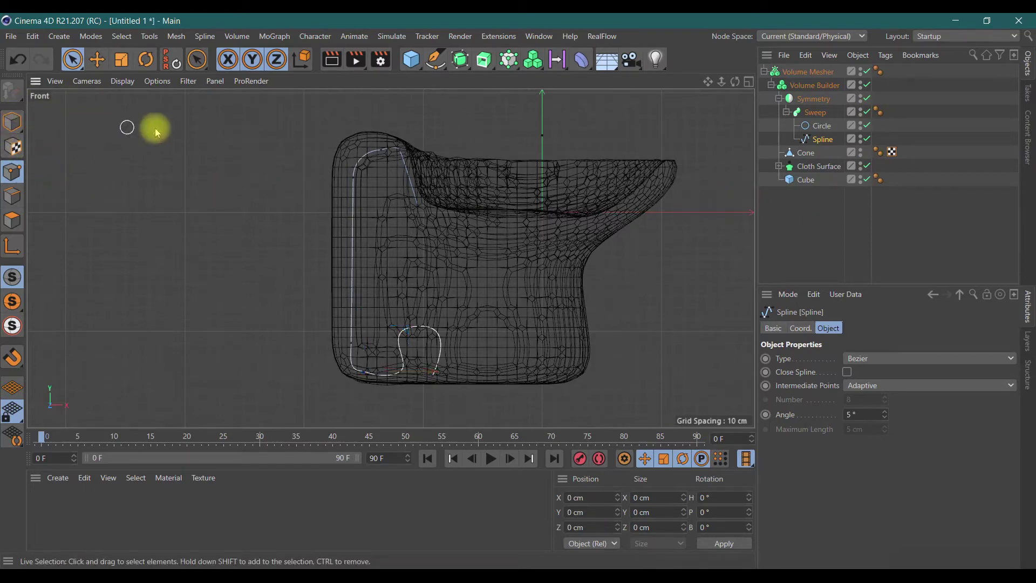
left_click(750, 82)
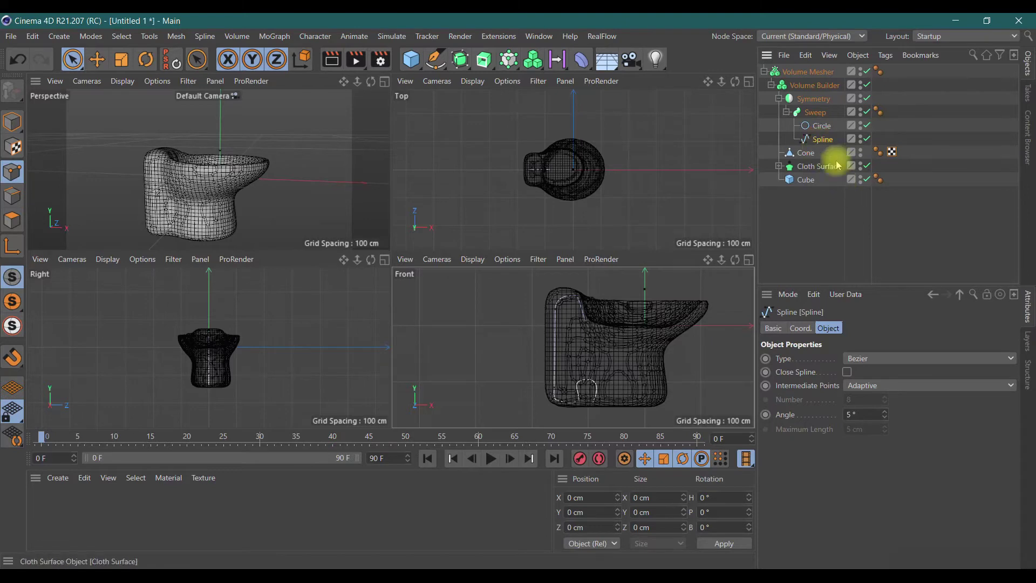
left_click(822, 127)
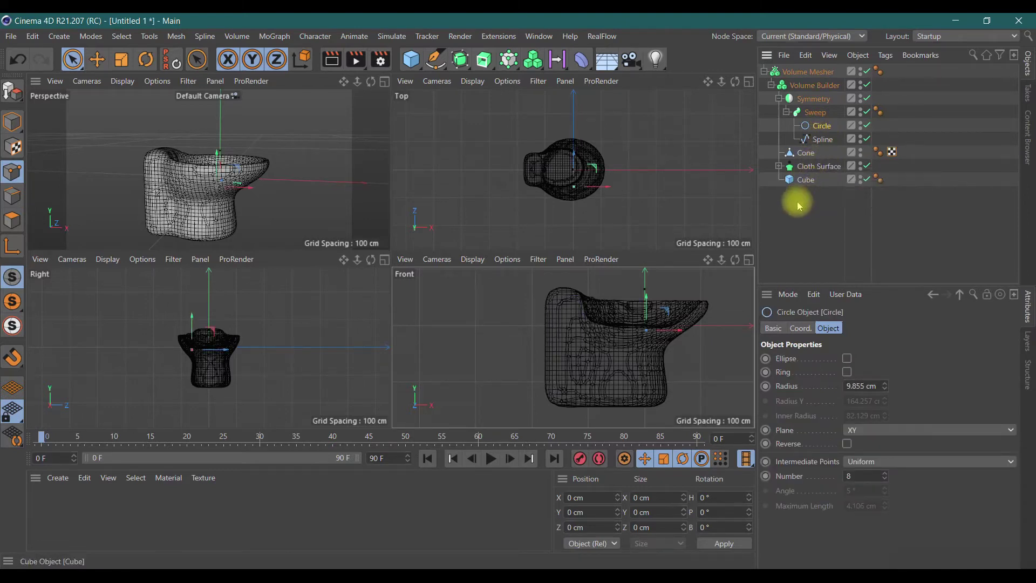
left_click(813, 113)
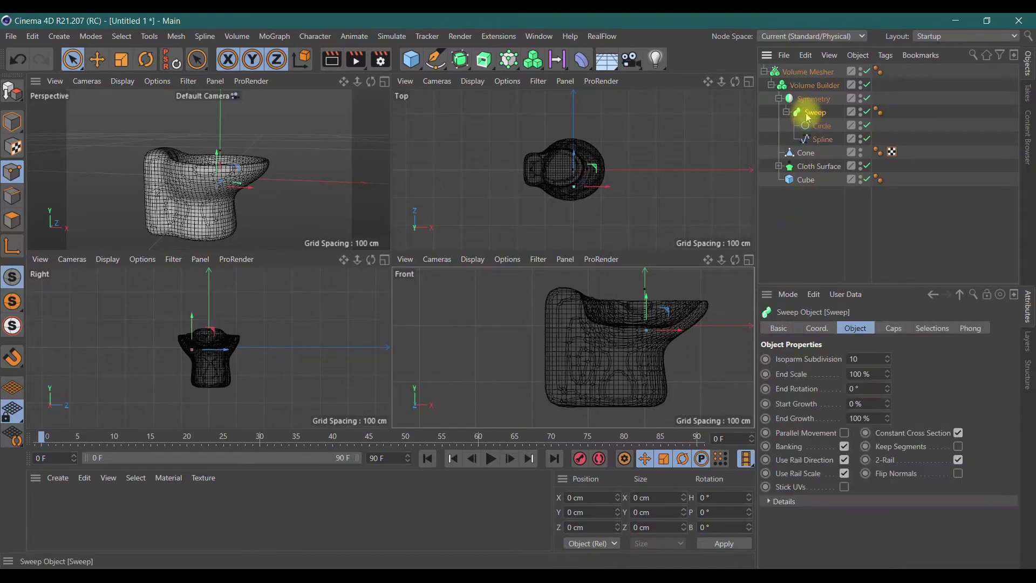
left_click(12, 122)
left_click_drag(379, 87, 383, 103)
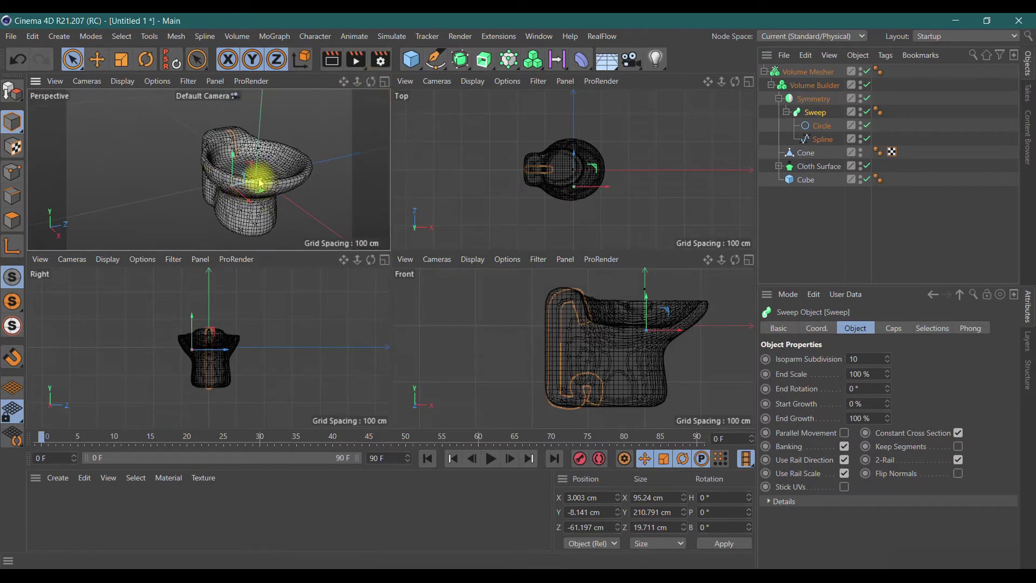
left_click_drag(258, 183, 229, 190)
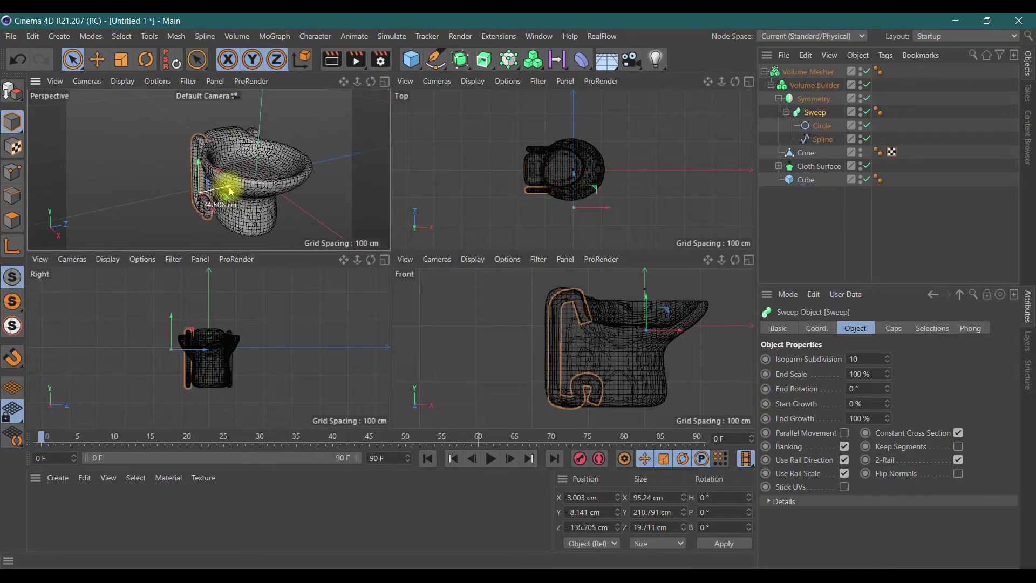
left_click_drag(229, 190, 245, 188)
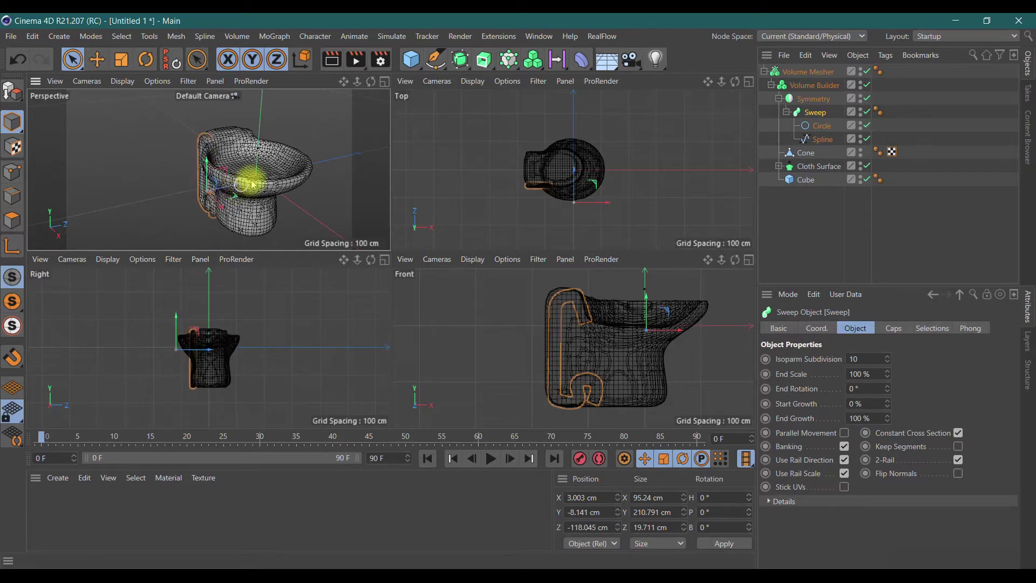
Maximize the Perspective view and shrink the swept pipe slightly with the Scale tool
left_click_drag(371, 80, 345, 82)
left_click_drag(345, 147, 365, 117)
left_click(384, 82)
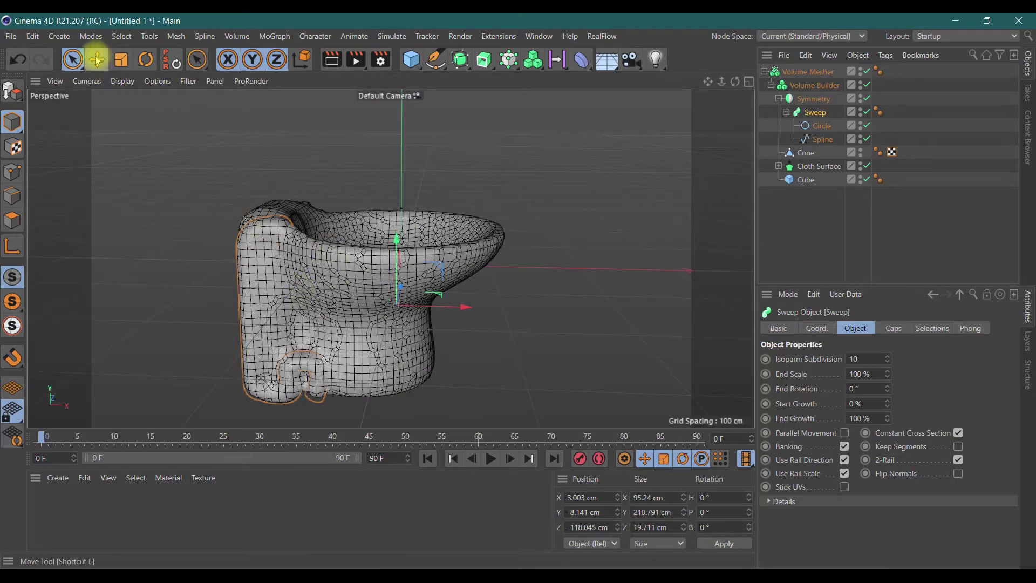
left_click(121, 60)
left_click_drag(394, 245, 394, 296)
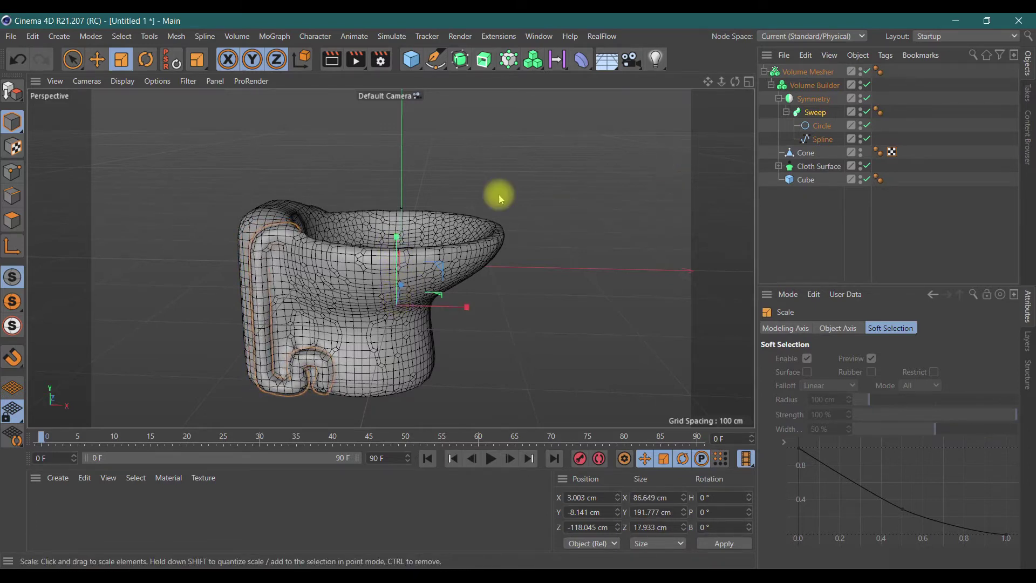
Slide the swept pipe sideways along X so it sits against the toilet body
left_click(97, 58)
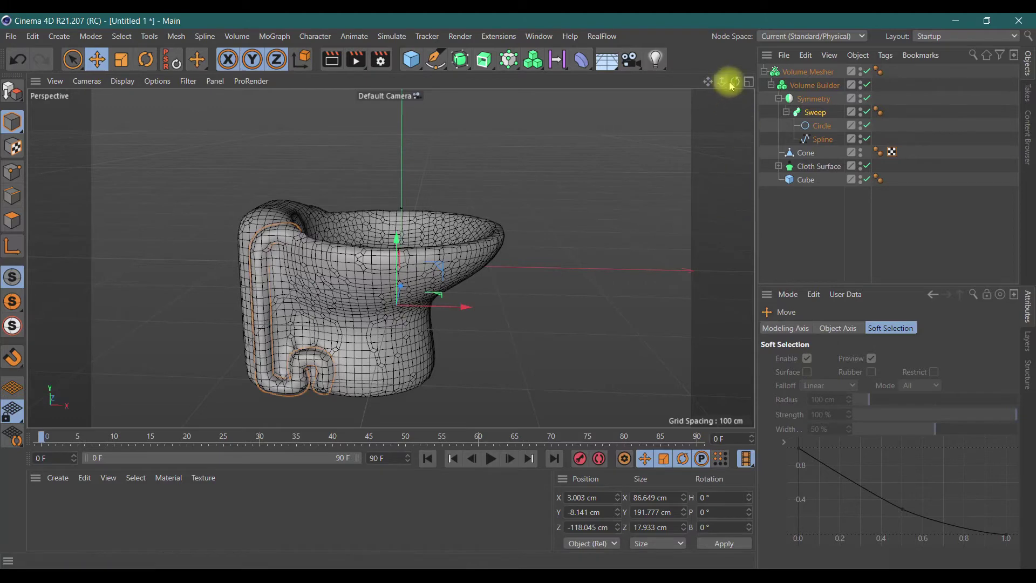
left_click_drag(731, 87, 562, 331)
left_click_drag(417, 336, 420, 330)
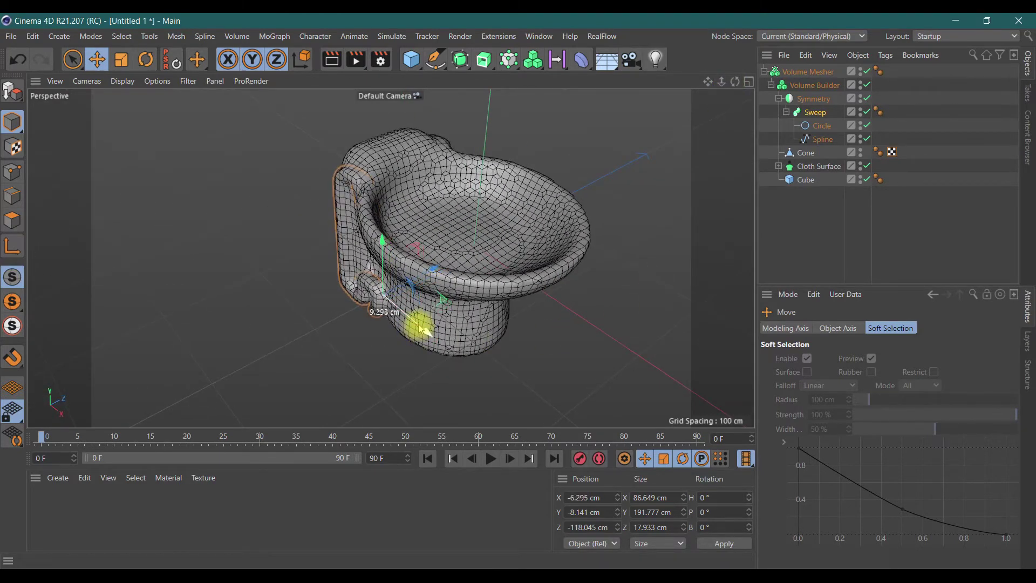
left_click_drag(734, 82, 391, 258)
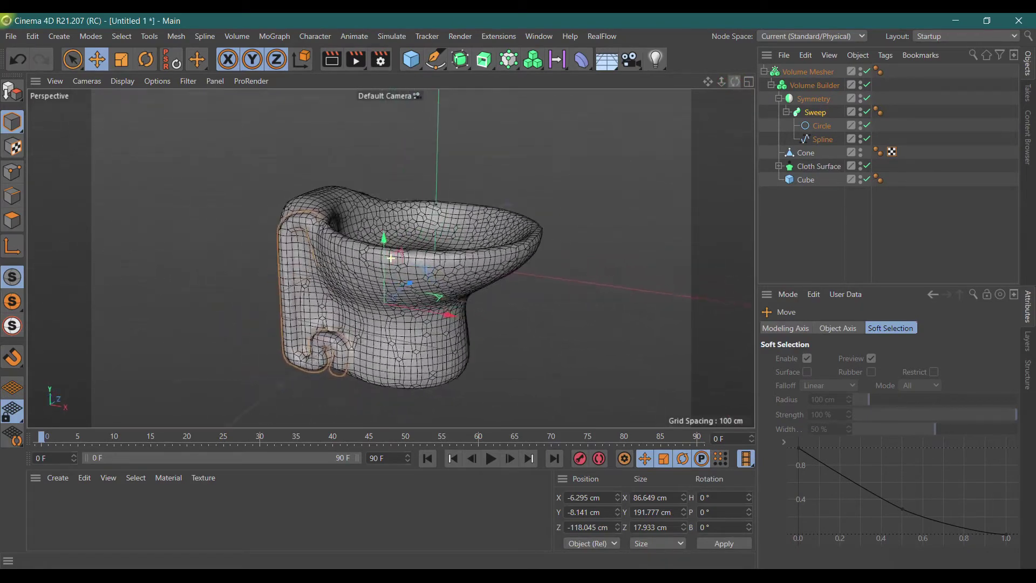
left_click_drag(390, 258, 734, 82)
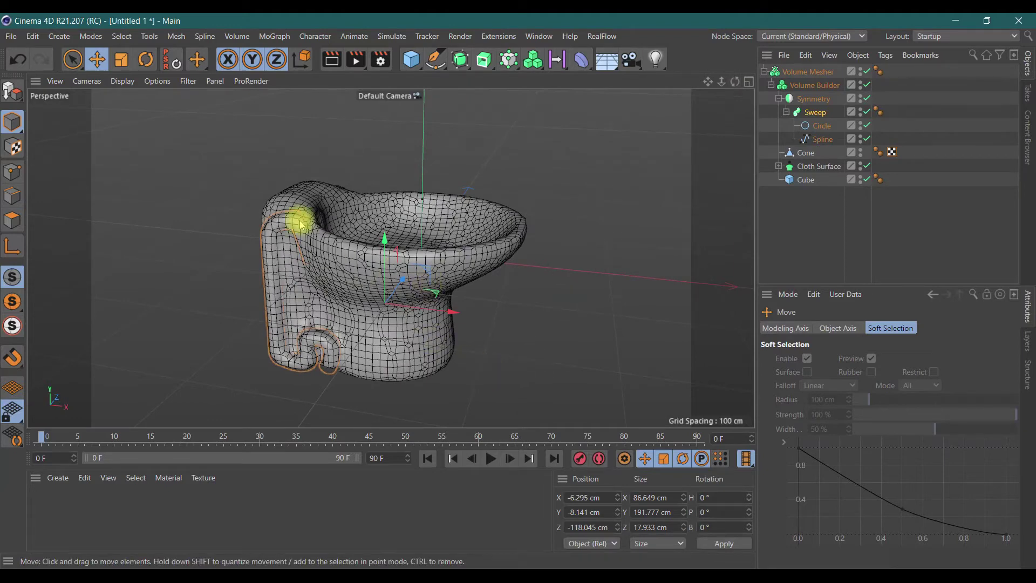
Preview a render of the toilet, then clear it and reselect the Sweep
left_click(331, 59)
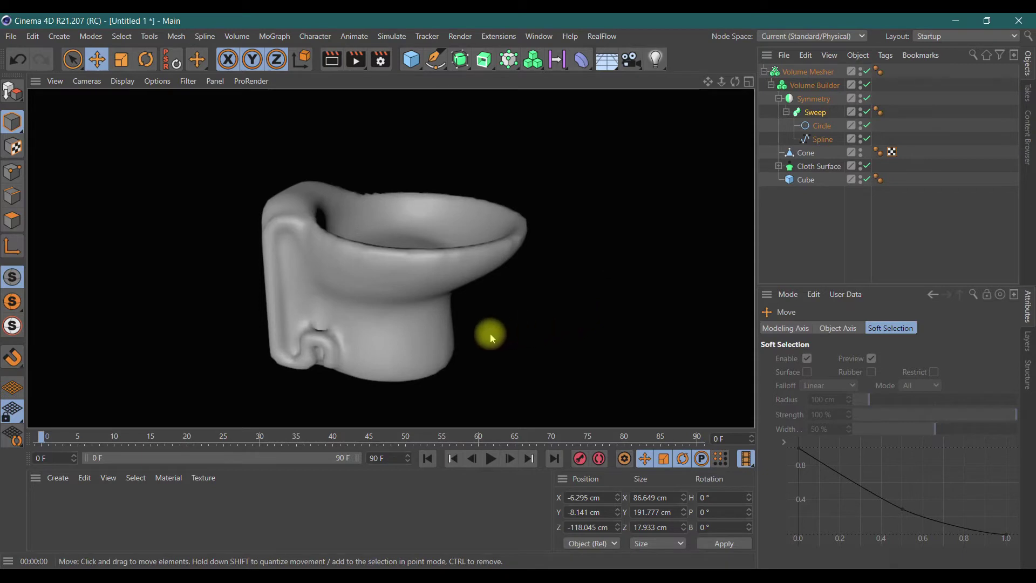
left_click(545, 335)
left_click(319, 339)
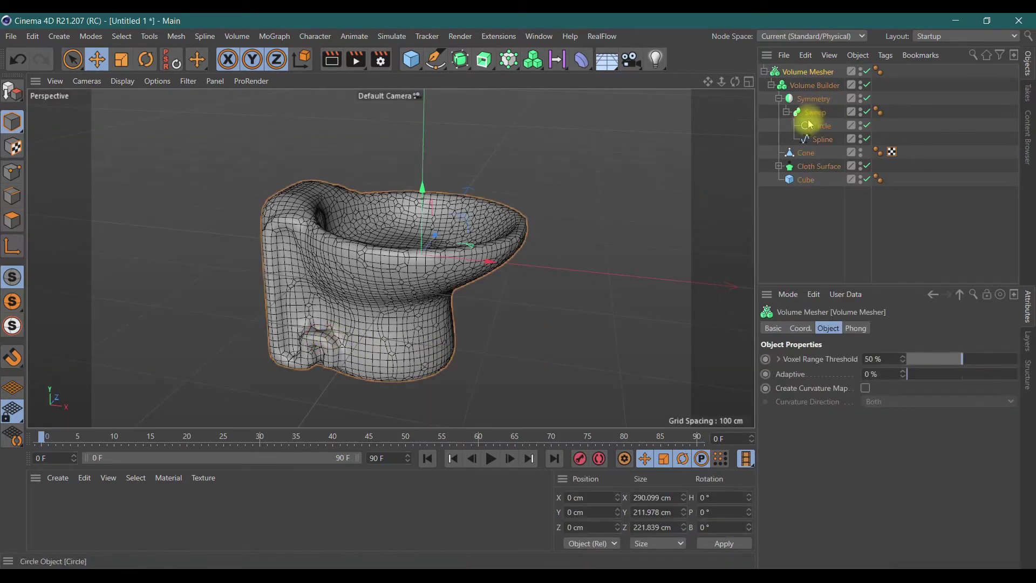
Raise the swept pipe a few centimetres along Y
left_click(814, 112)
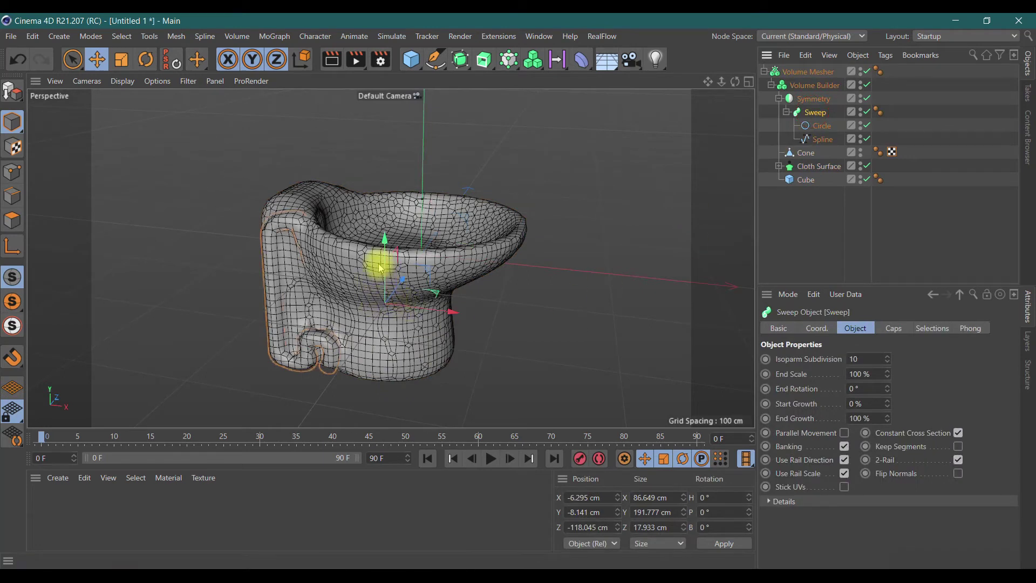
left_click_drag(382, 268, 381, 265)
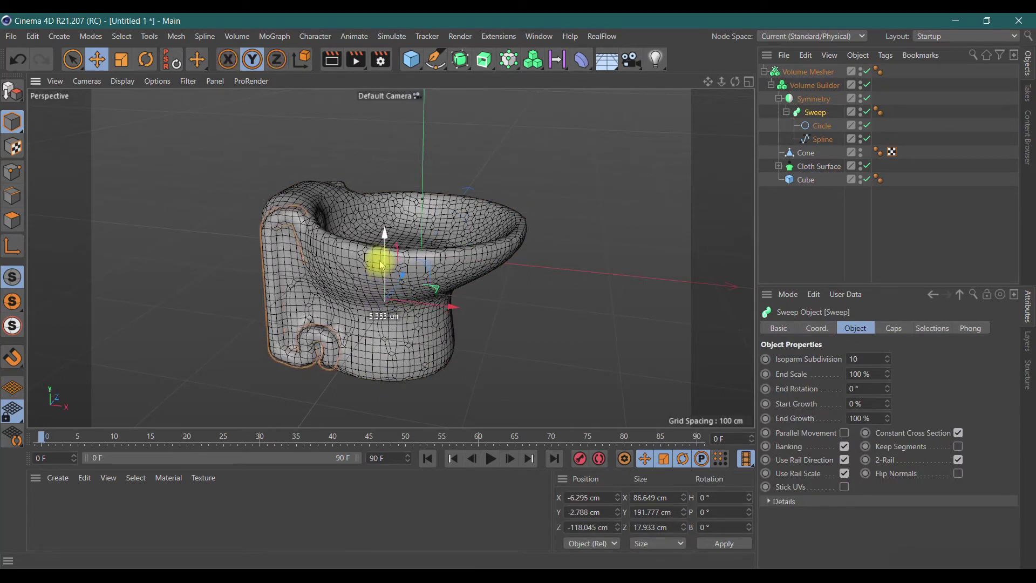
left_click_drag(381, 265, 381, 267)
mouse_move(732, 92)
left_mouse_down()
mouse_move(390, 258)
mouse_move(735, 80)
left_mouse_up()
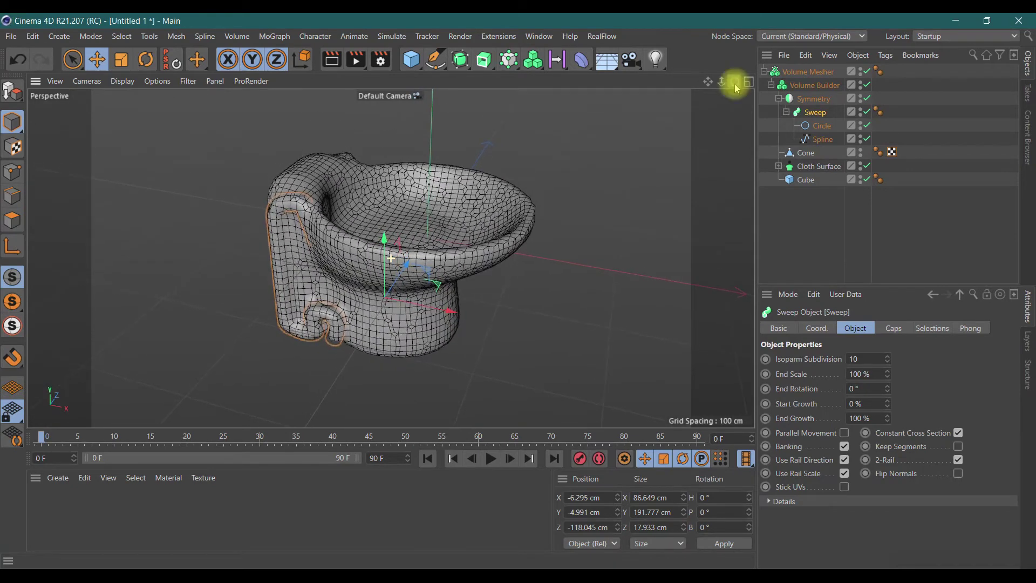
Lower the Cone along Y to about -92 cm to deepen the bowl
left_click(806, 156)
mouse_move(398, 227)
left_mouse_down()
mouse_move(419, 178)
mouse_move(434, 235)
left_mouse_up()
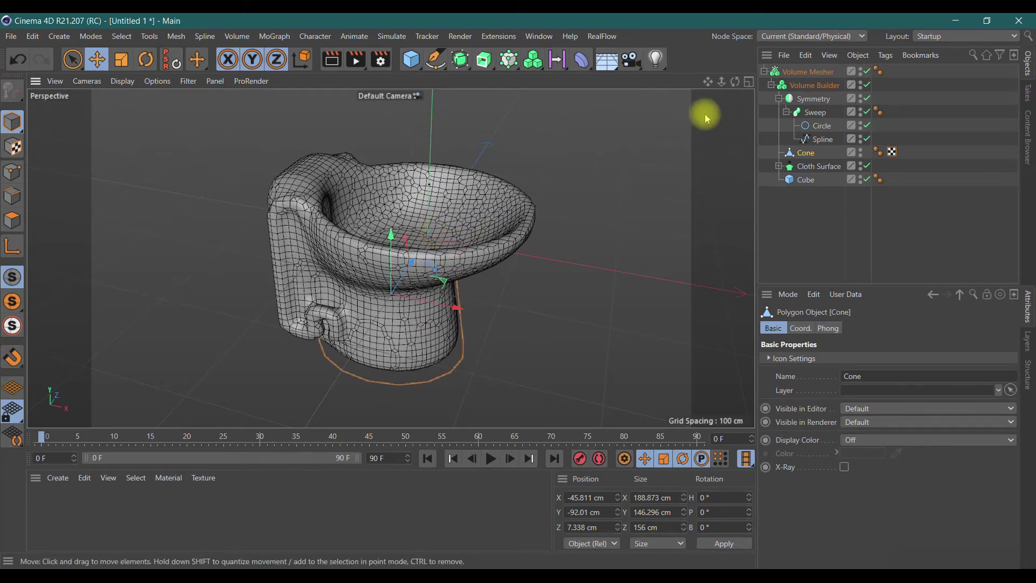
left_click_drag(735, 81, 701, 87)
left_click_drag(390, 258, 391, 258, "alt")
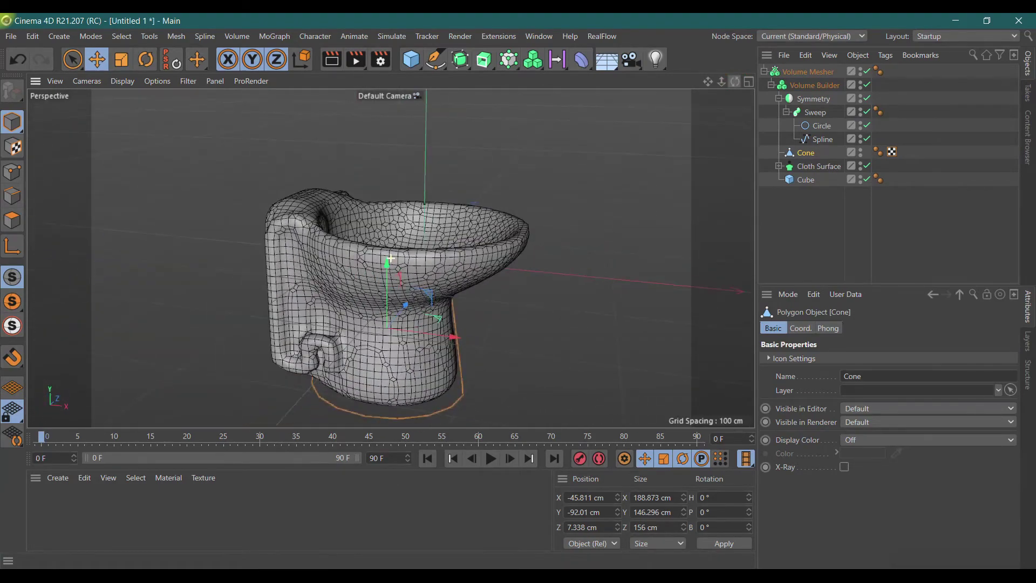
left_click_drag(390, 258, 734, 81)
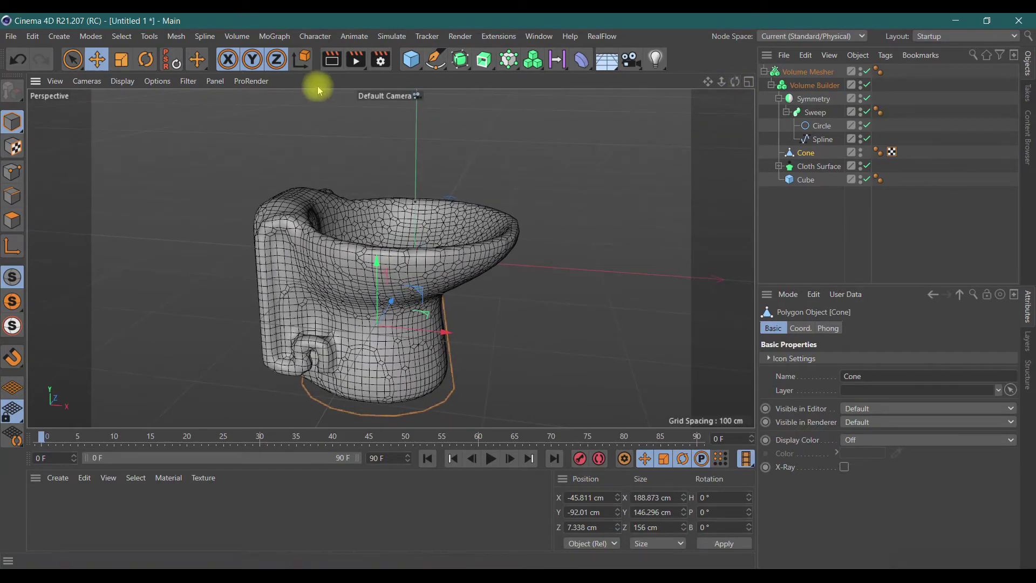
Copy the Cube to the top level and raise it to about Y 105.9 cm behind the bowl
left_click(803, 180)
left_click_drag(808, 206, 805, 213)
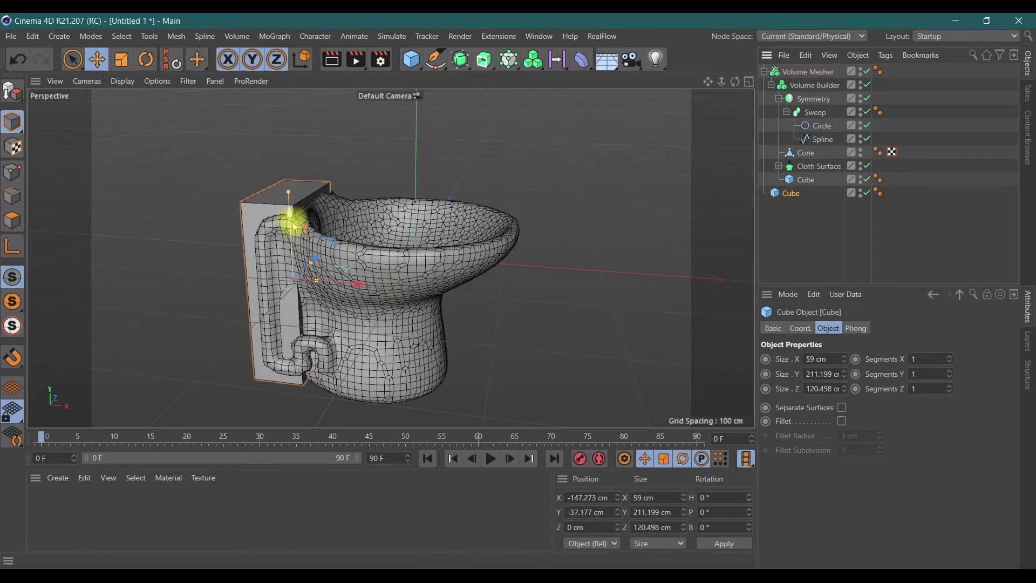
left_click_drag(293, 228, 339, 106)
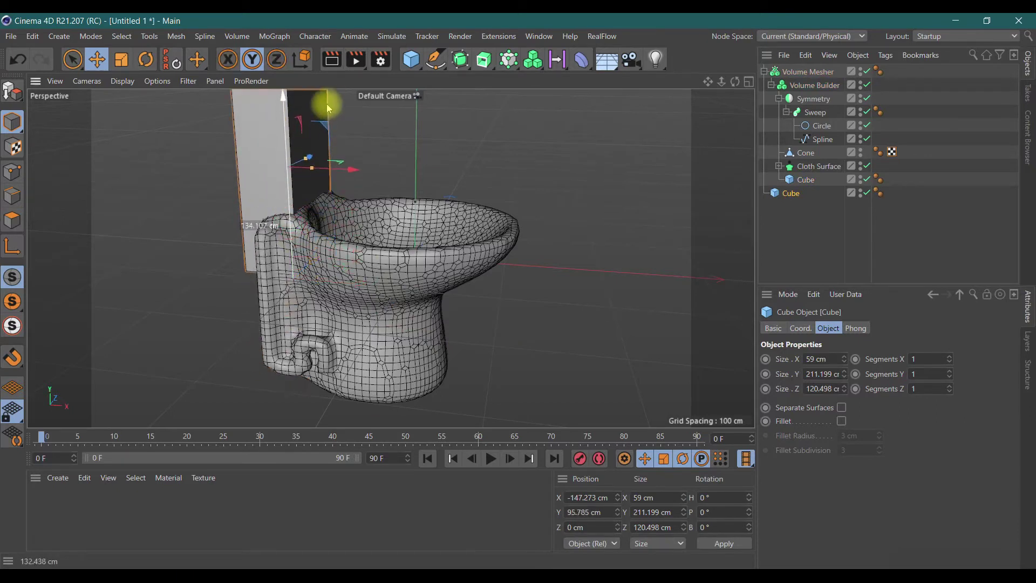
left_click_drag(517, 231, 517, 231, "alt")
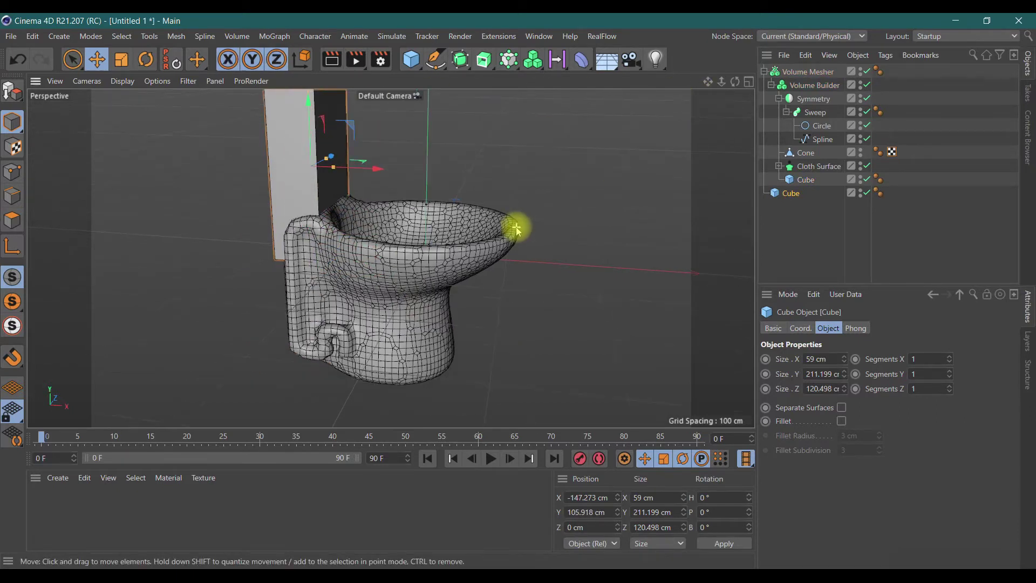
left_click_drag(735, 81, 390, 258)
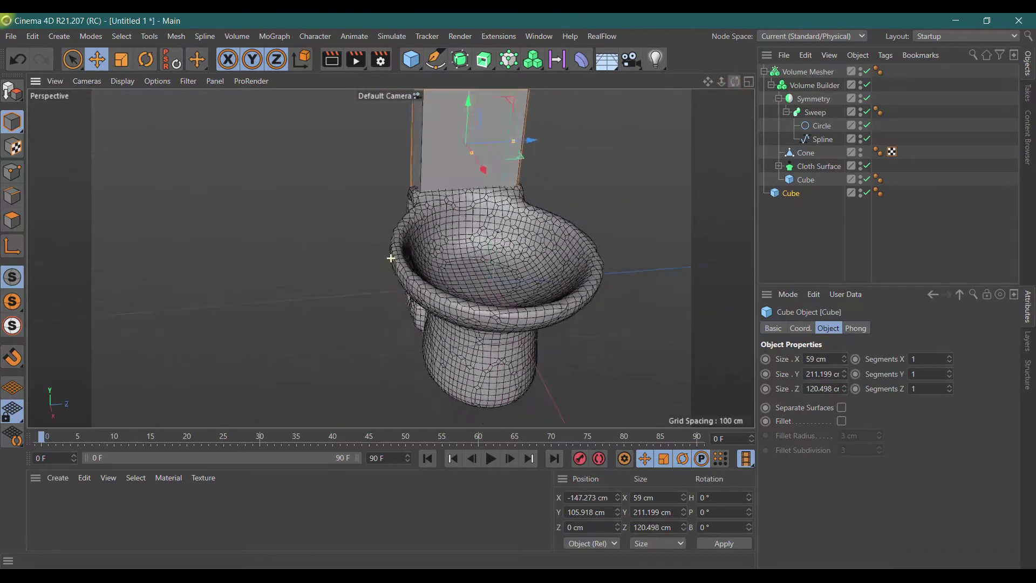
mouse_move(390, 259)
left_mouse_down()
mouse_move(735, 81)
mouse_move(391, 259)
mouse_move(204, 430)
left_mouse_up()
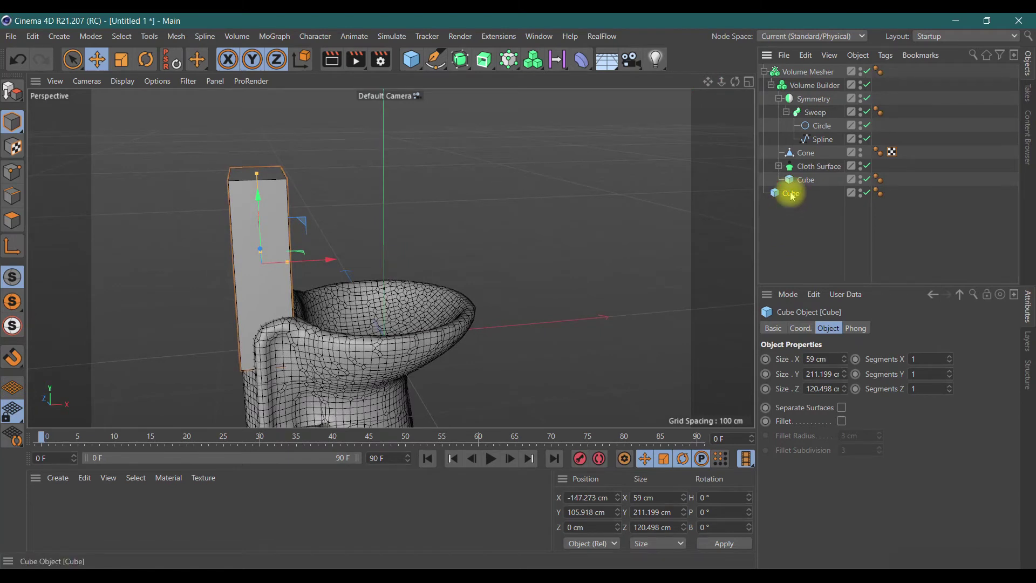
left_click(581, 67)
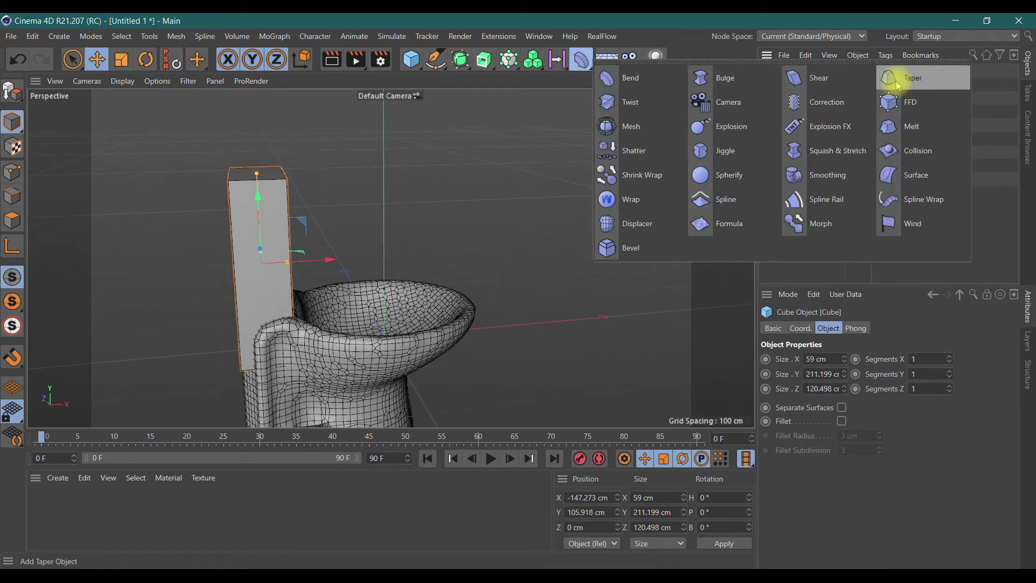
Add a Taper deformer at 43% strength to the box and raise it along Y
left_click(890, 74, "shift")
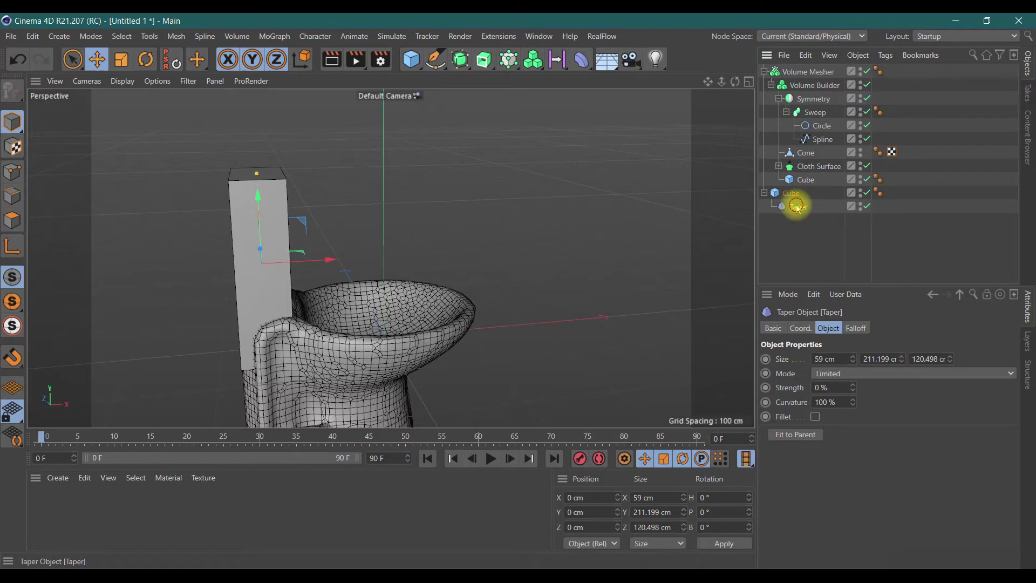
left_click_drag(854, 389, 854, 367)
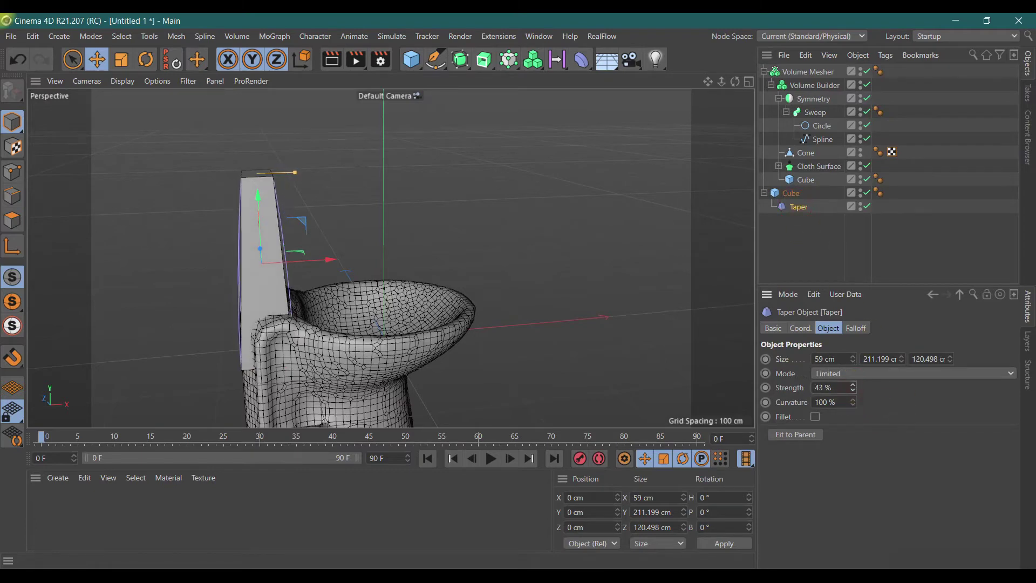
left_click_drag(735, 82, 390, 258)
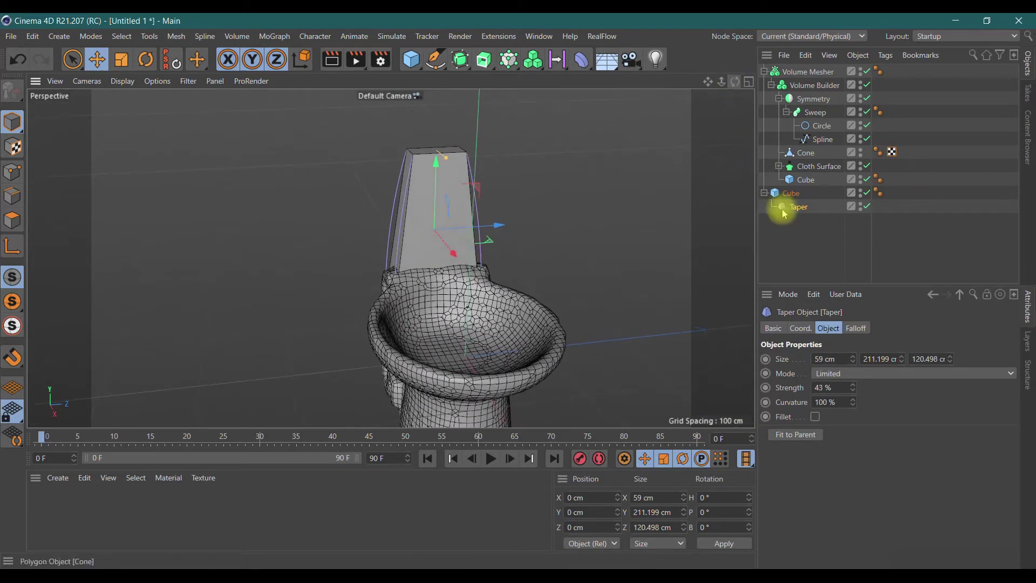
left_click_drag(434, 204, 440, 169)
left_click_drag(734, 81, 718, 82)
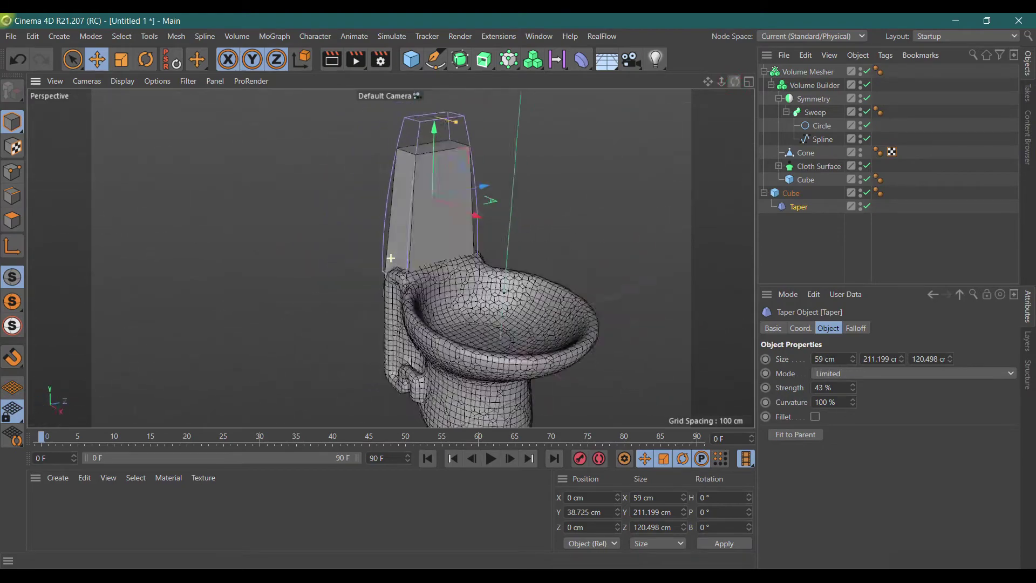
left_click_drag(717, 81, 695, 82)
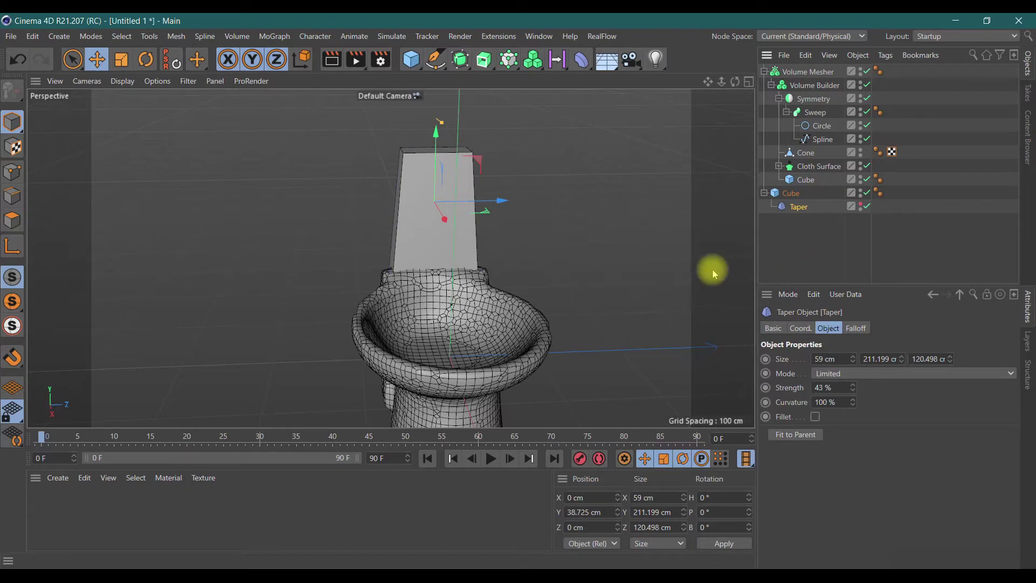
Set the tank Cube's Size Z to 141.498 cm and collapse its Taper child
left_click(792, 195)
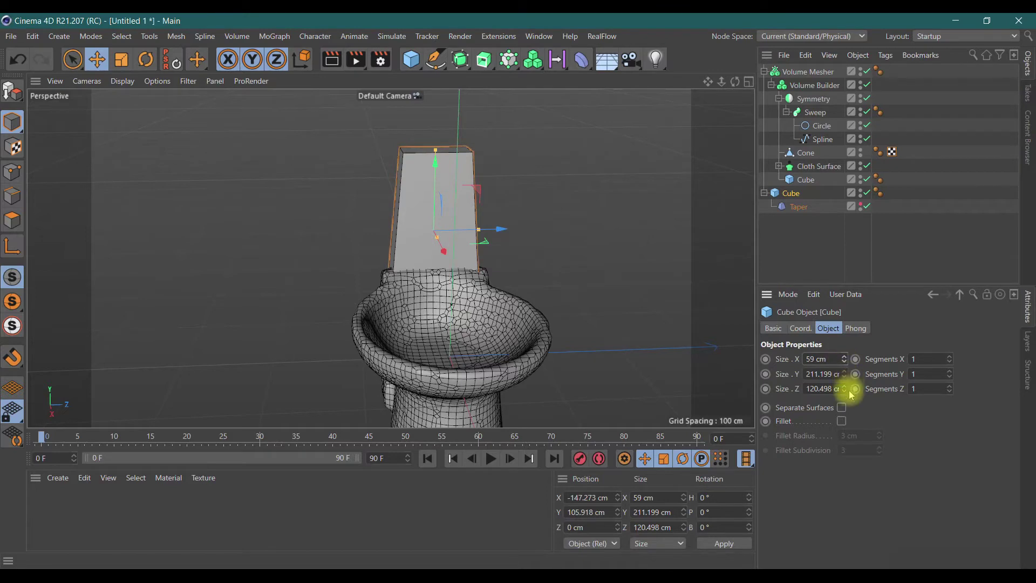
left_click_drag(845, 389, 845, 381)
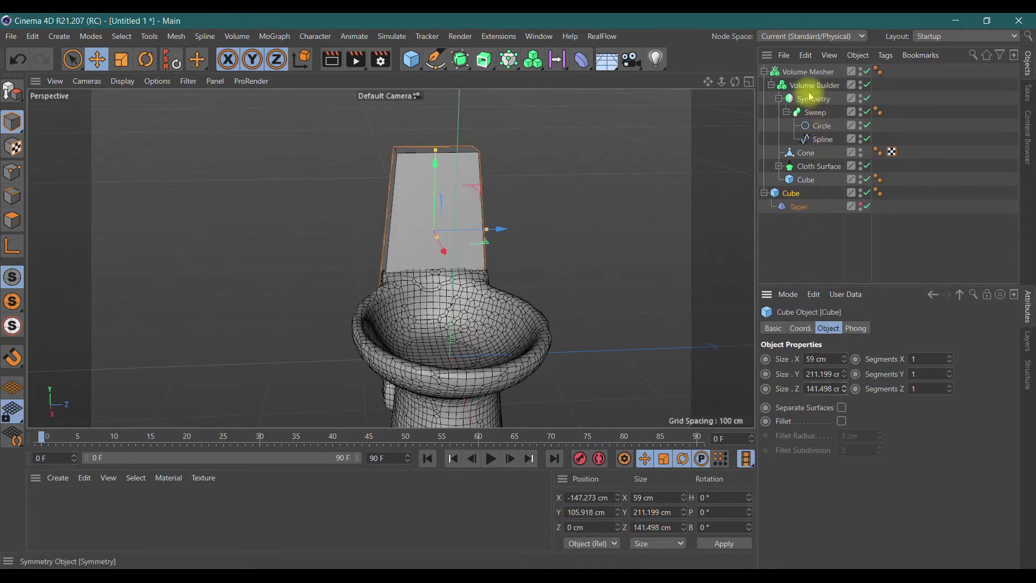
left_click(764, 194)
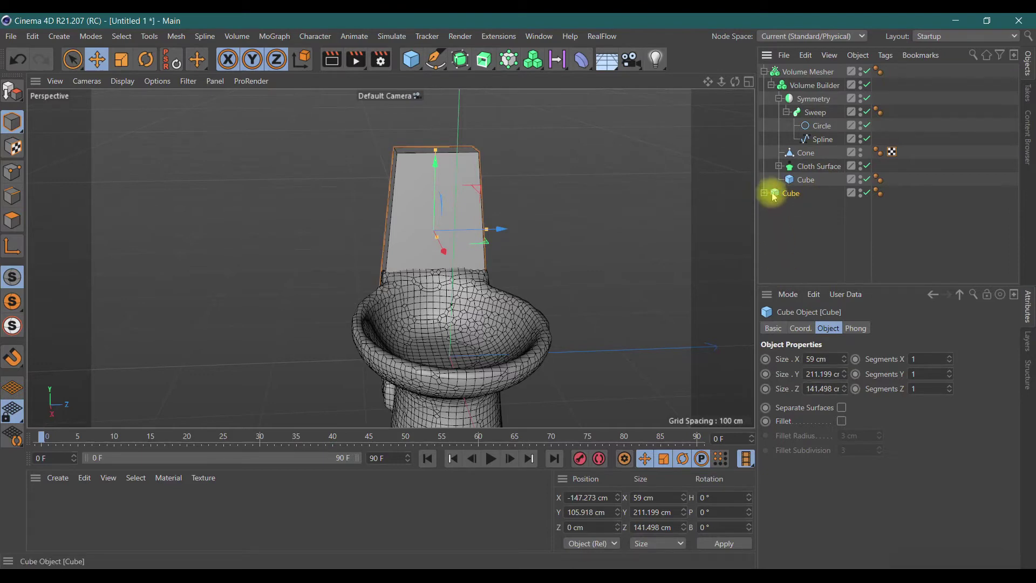
Move the tapered tank Cube into the Volume Builder and quick-render to check it
left_click_drag(791, 188, 789, 180)
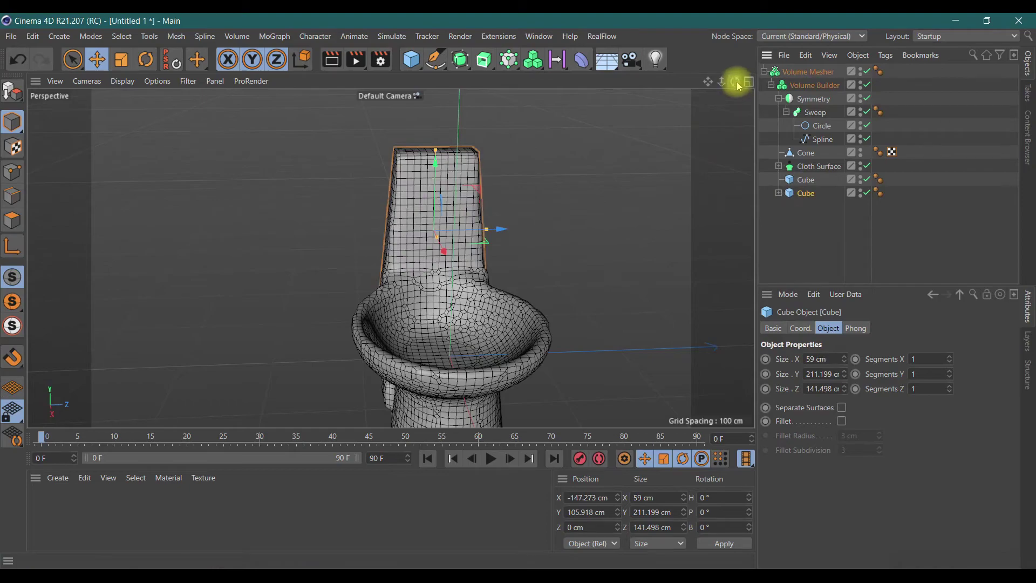
left_click_drag(737, 85, 391, 259)
left_click_drag(390, 259, 390, 258, "alt")
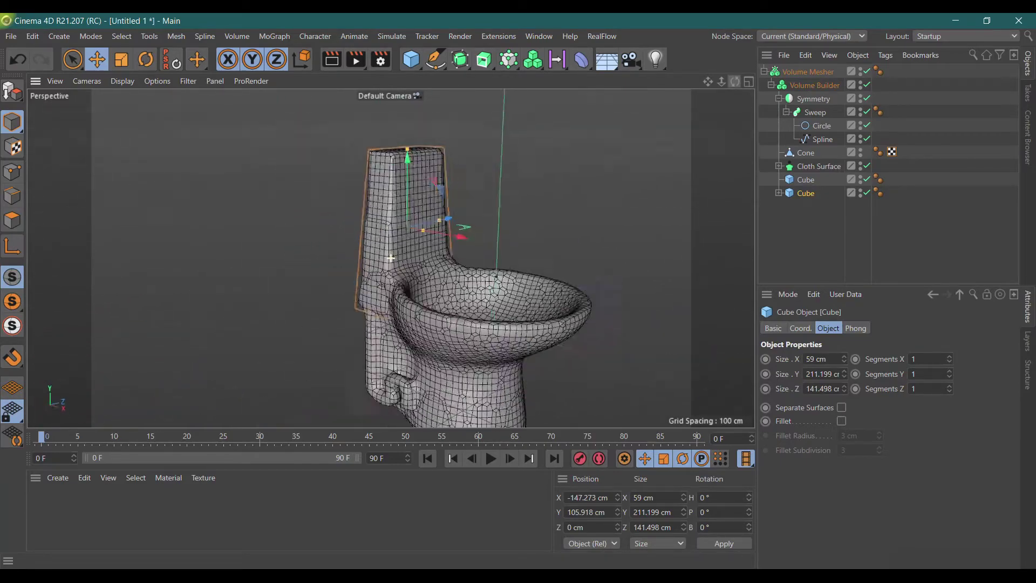
left_click(331, 60)
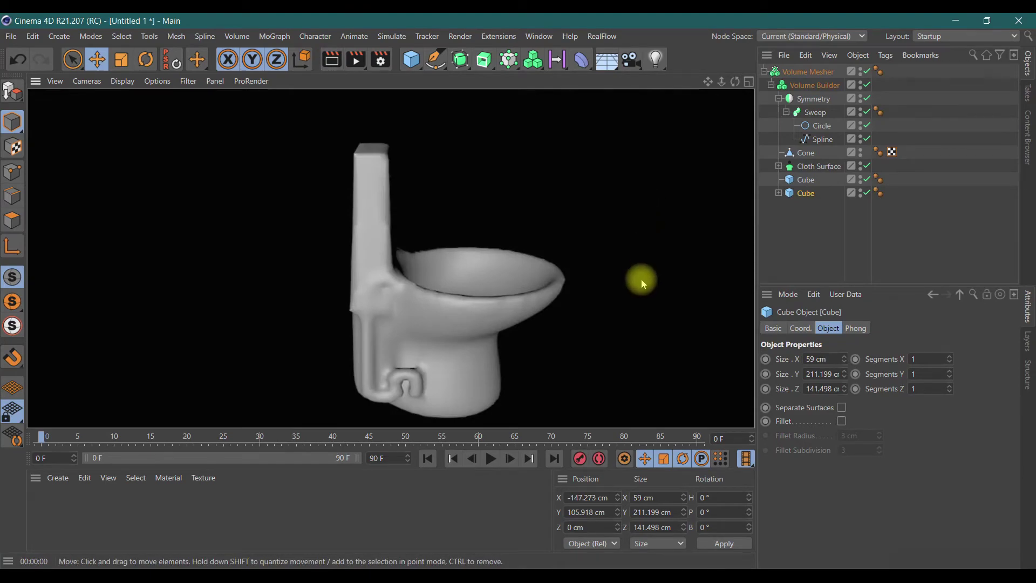
Frame the whole model and pan the view to recentre the toilet
left_click_drag(730, 89, 390, 259)
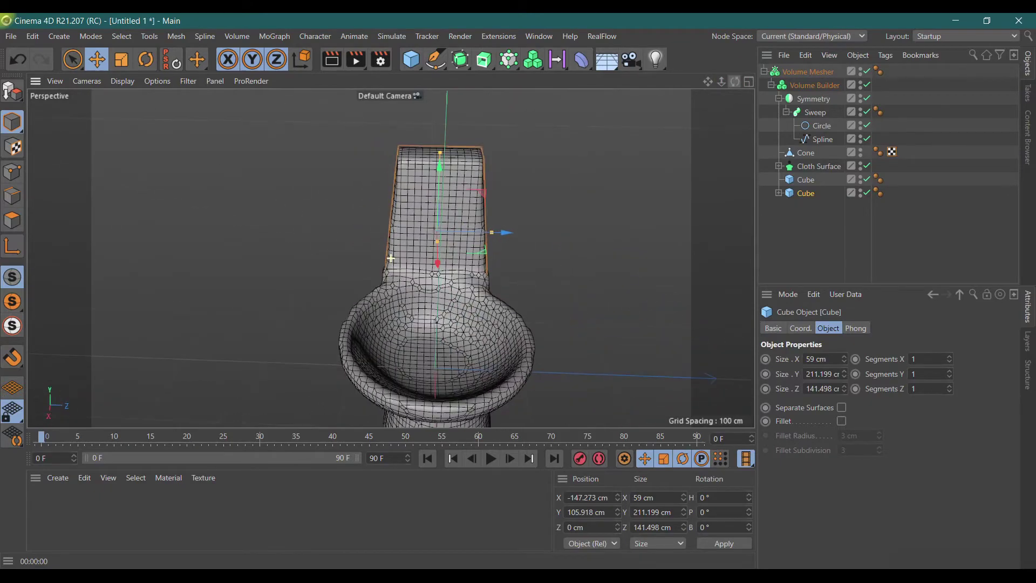
key("ctrl+shift+z")
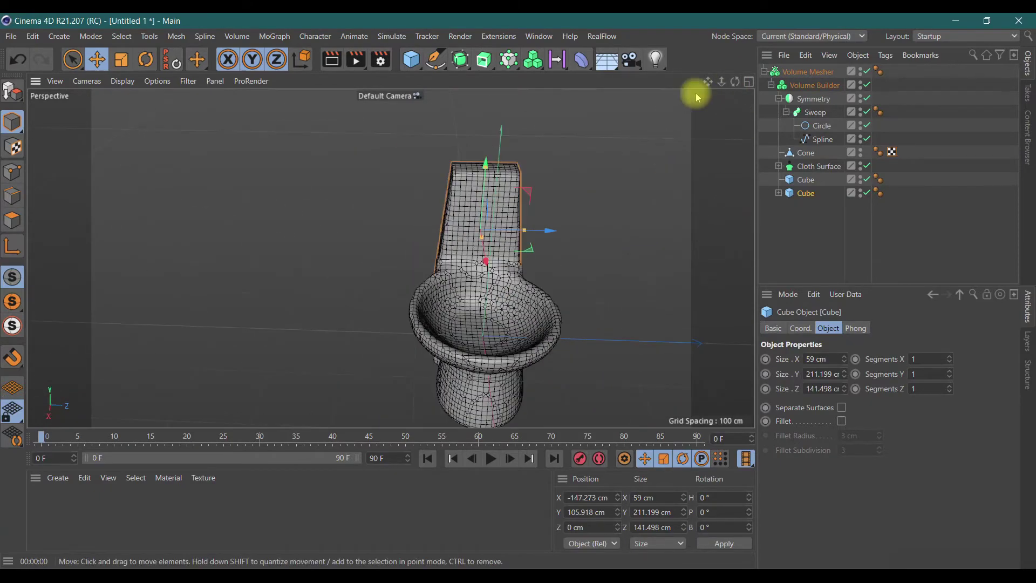
left_click_drag(707, 81, 631, 64)
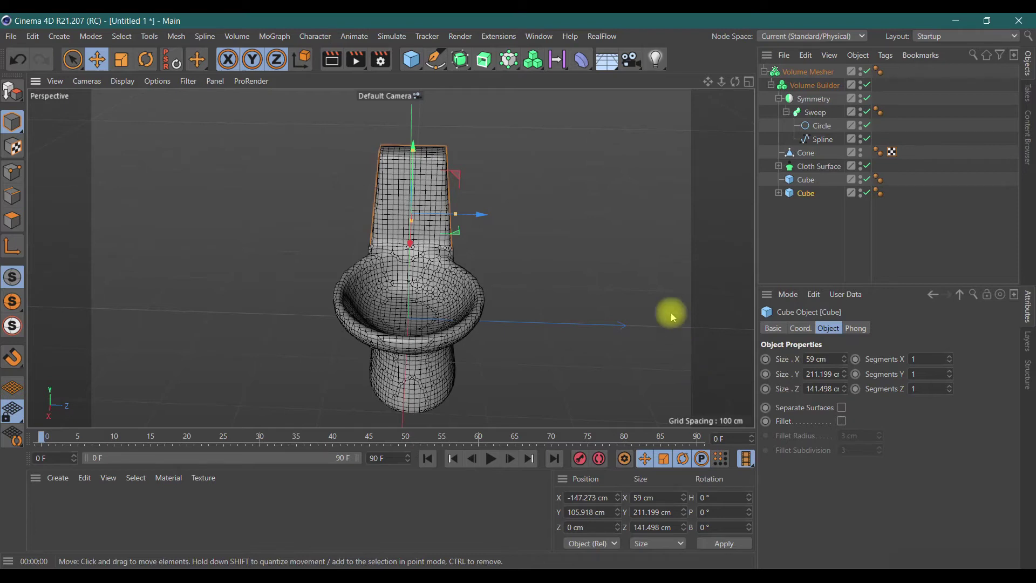
left_click_drag(707, 81, 708, 88)
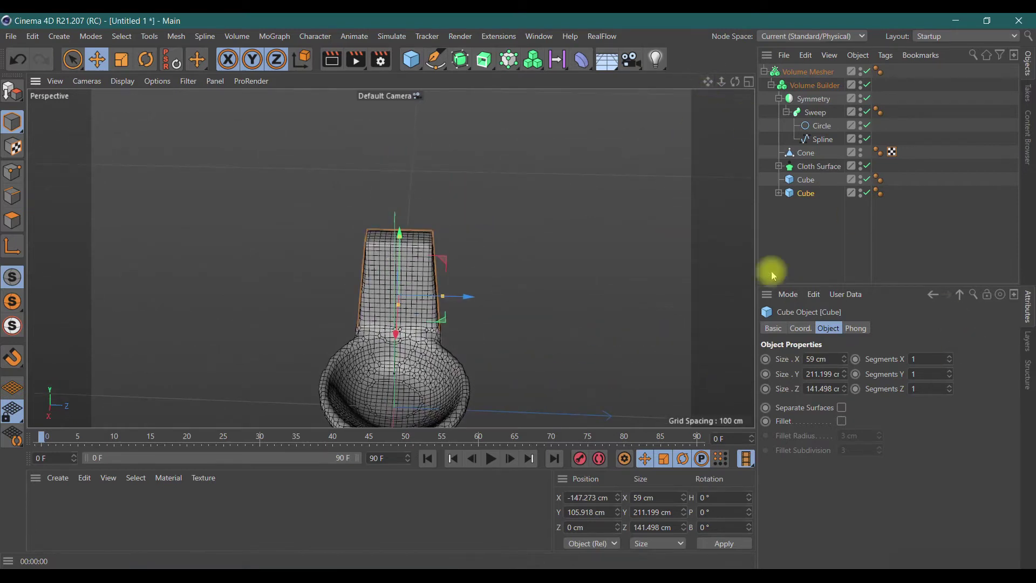
left_click(803, 192)
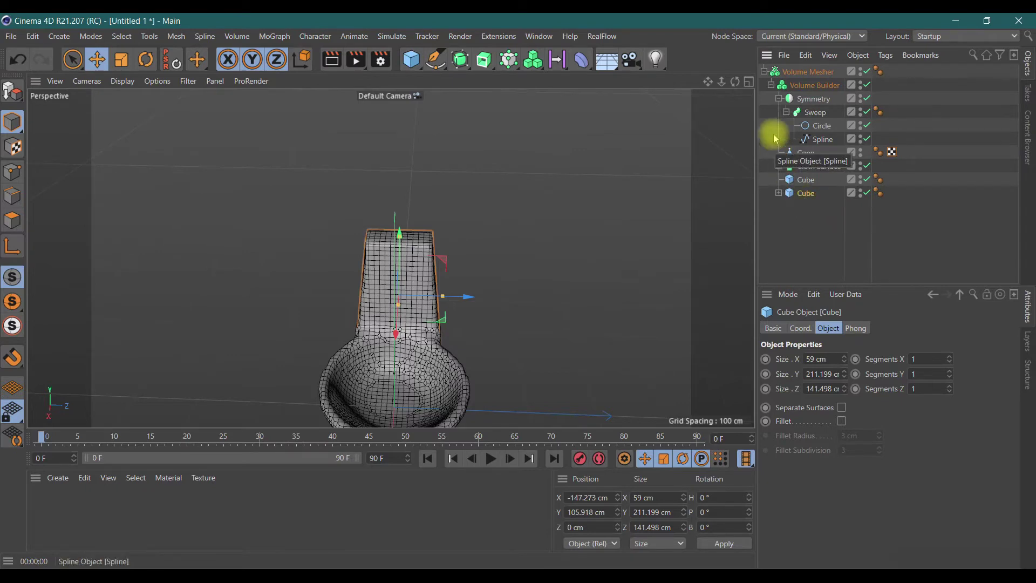
Duplicate the tank Cube at root level as a 44.806 cm-tall lid resting on the tank
left_click(779, 99)
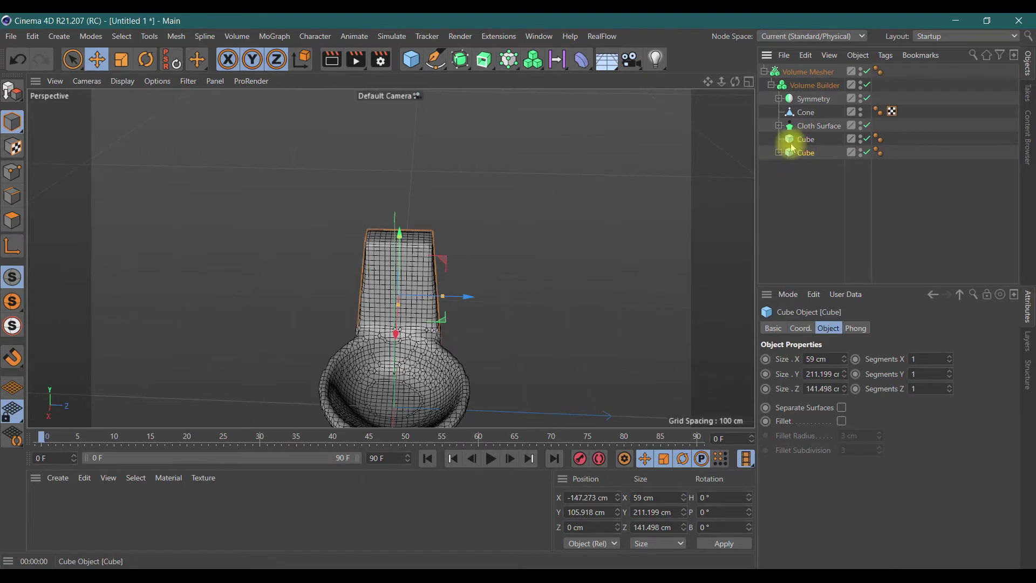
left_click(811, 146)
left_click_drag(810, 146, 805, 174, "ctrl")
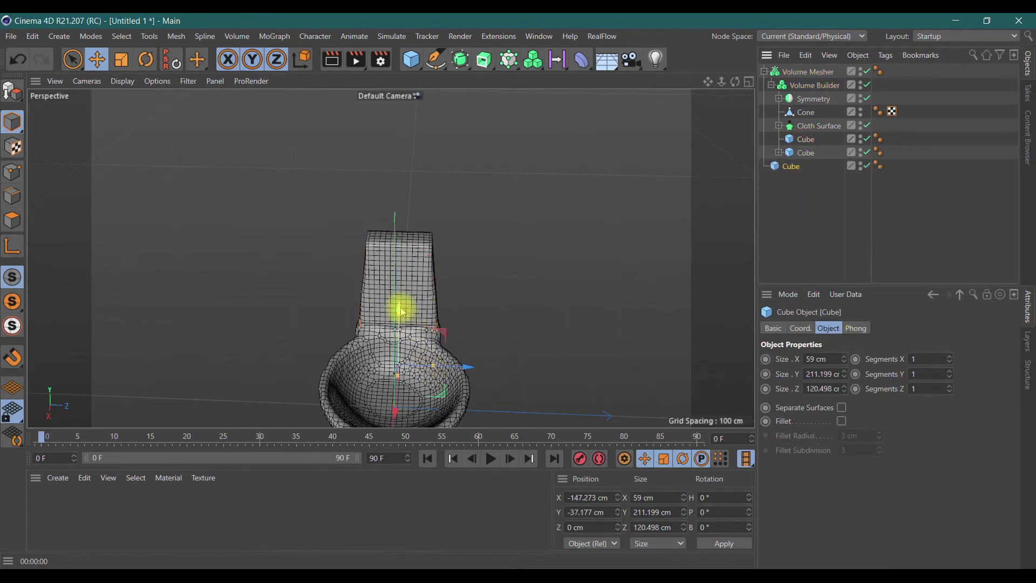
mouse_move(401, 306)
left_mouse_down()
mouse_move(402, 162)
mouse_move(401, 209)
left_mouse_up()
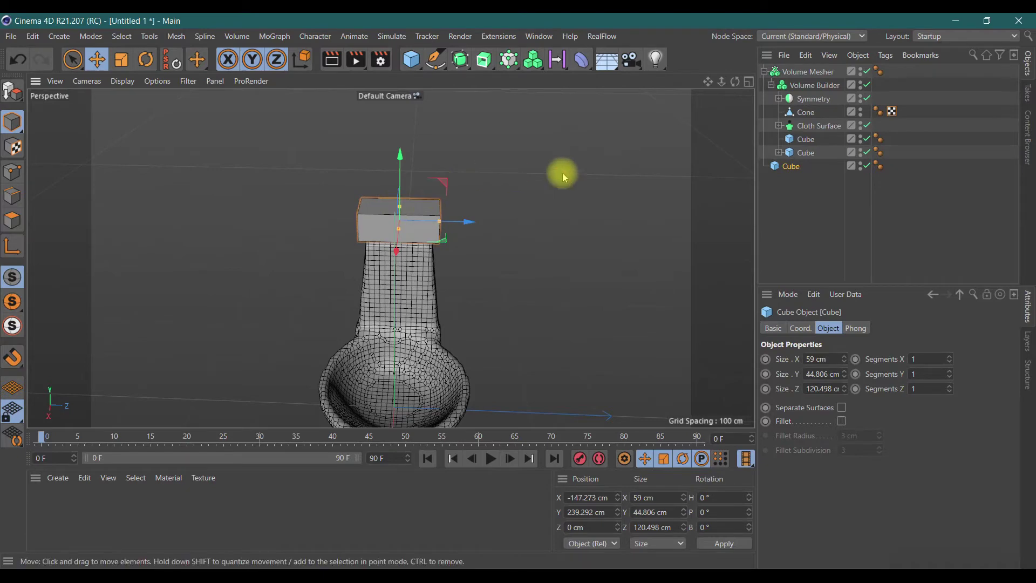
left_click_drag(735, 81, 685, 87)
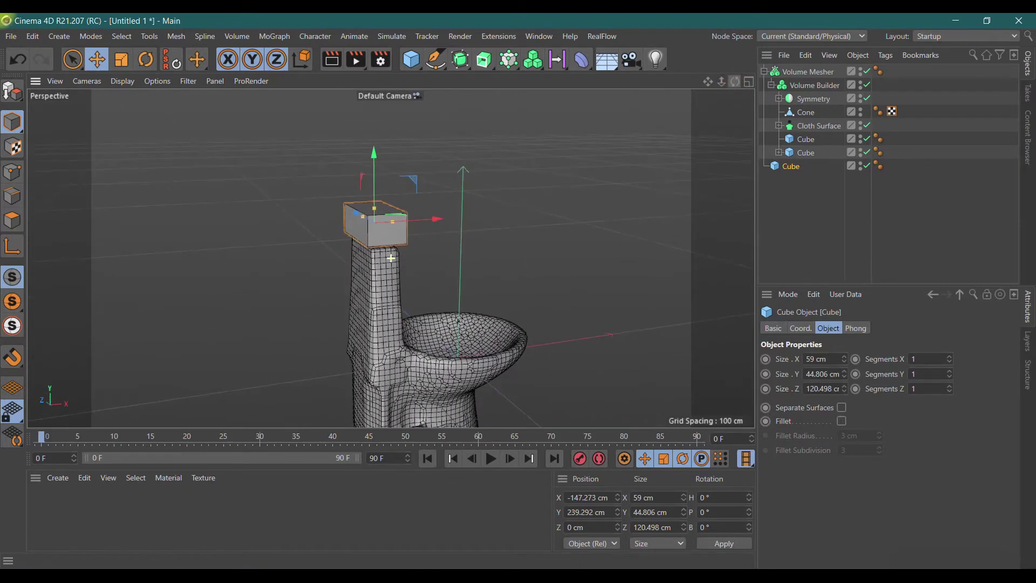
left_click_drag(390, 258, 642, 127)
left_click_drag(378, 169, 380, 174)
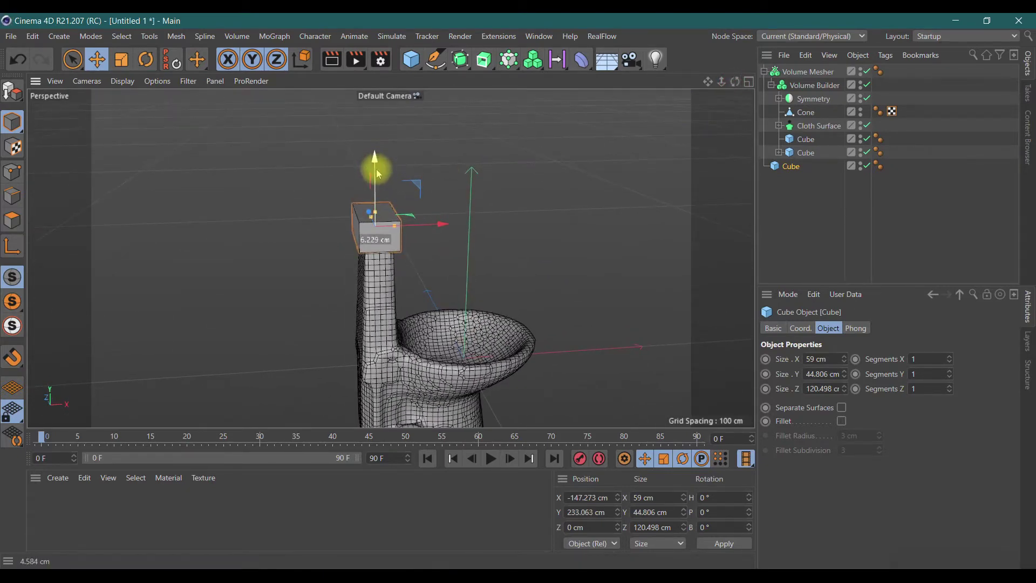
left_click_drag(735, 81, 390, 258)
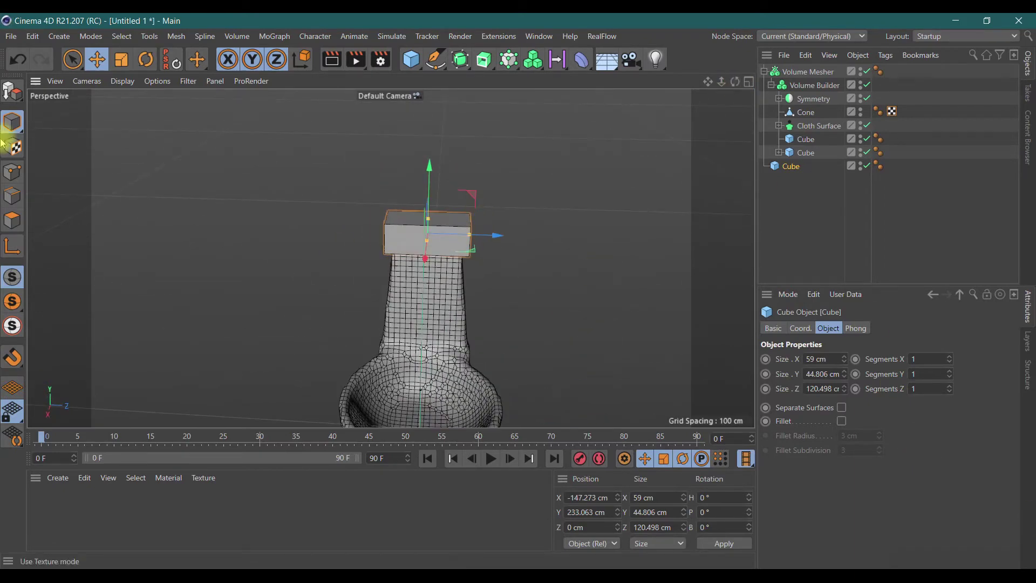
left_click(12, 89)
In Polygon mode, select the lid's top face with Live Selection set to Normal mode
left_click(13, 221)
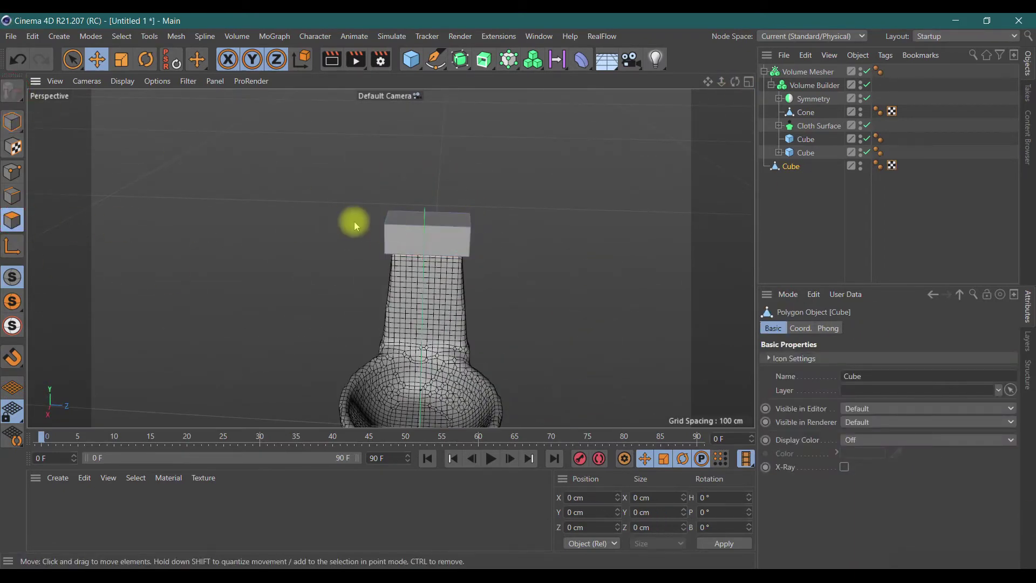
left_click(406, 221)
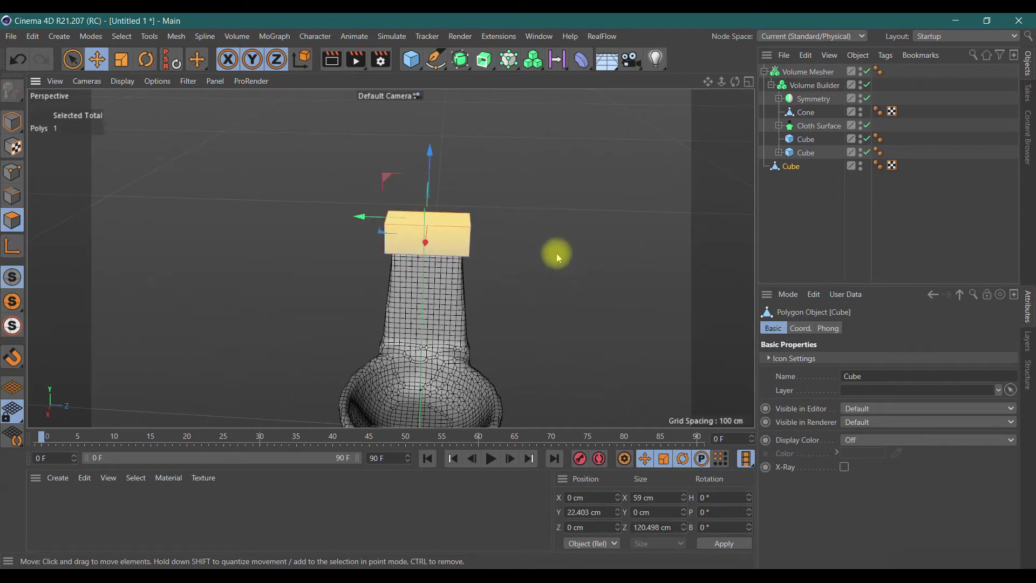
left_click(73, 59)
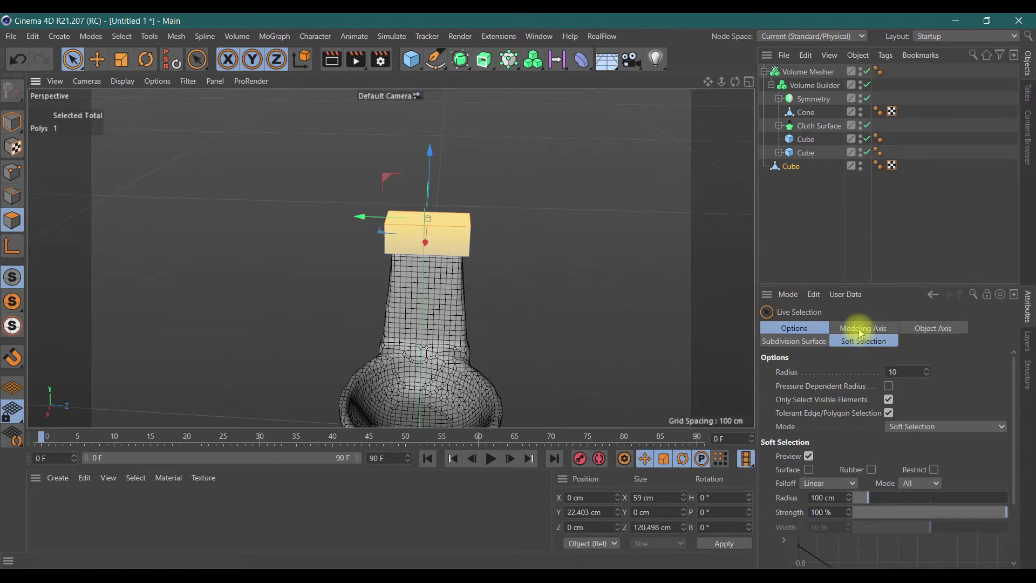
left_click(863, 329)
left_click(916, 329)
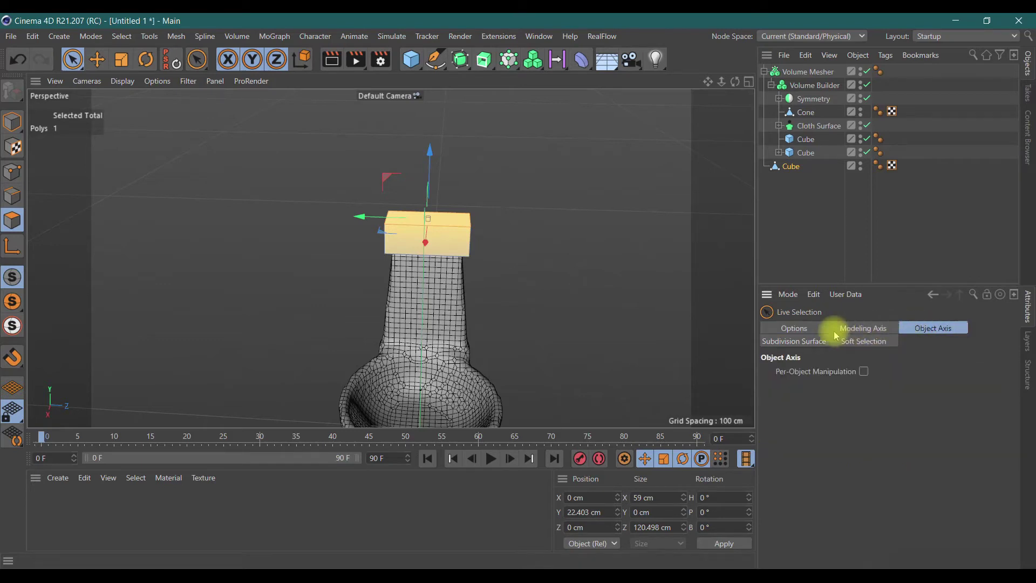
left_click(818, 330)
left_click(951, 426)
left_click(945, 438)
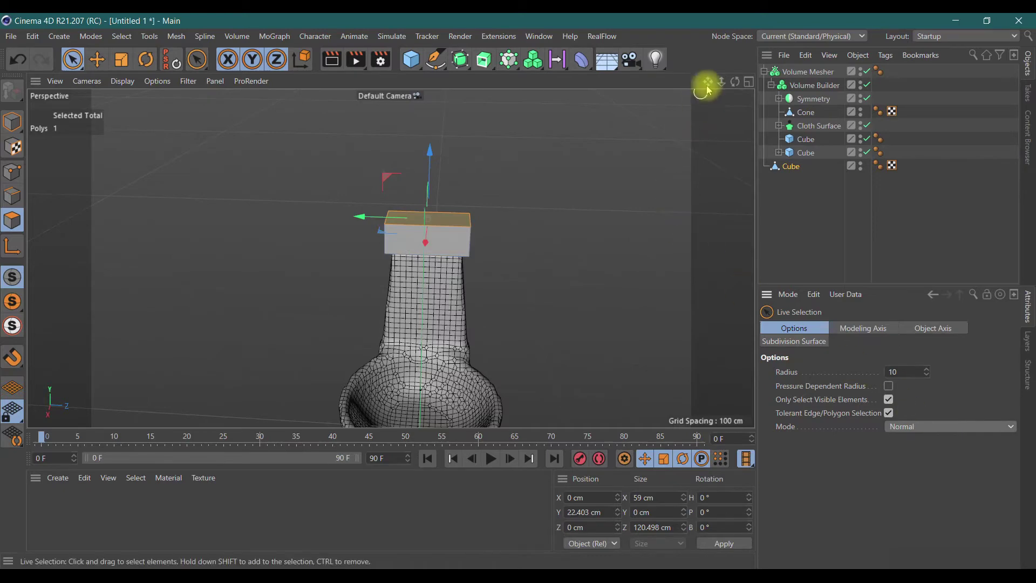
Delete the lid's top face so it is open-topped
left_click_drag(734, 82, 390, 258)
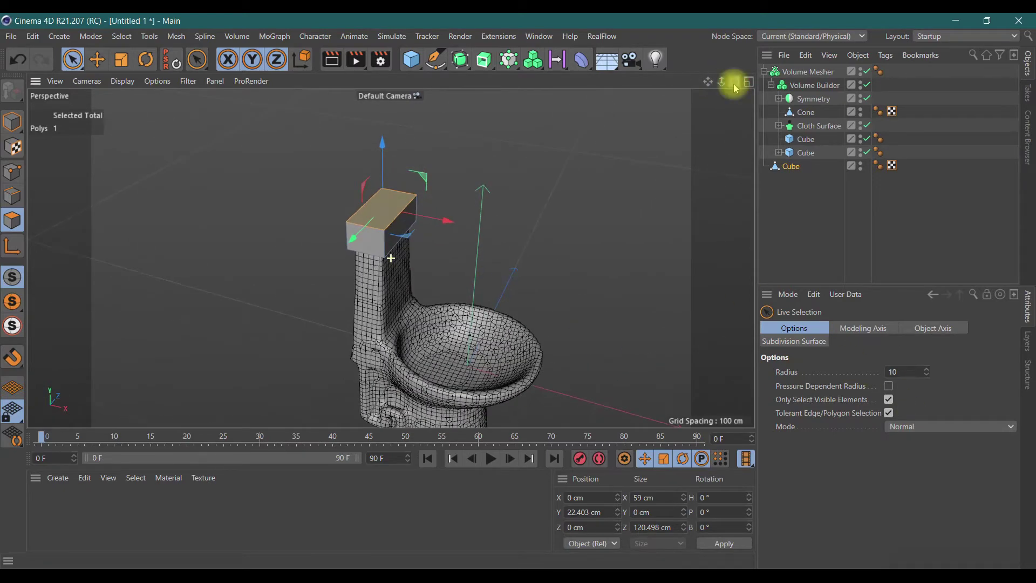
left_click(32, 36)
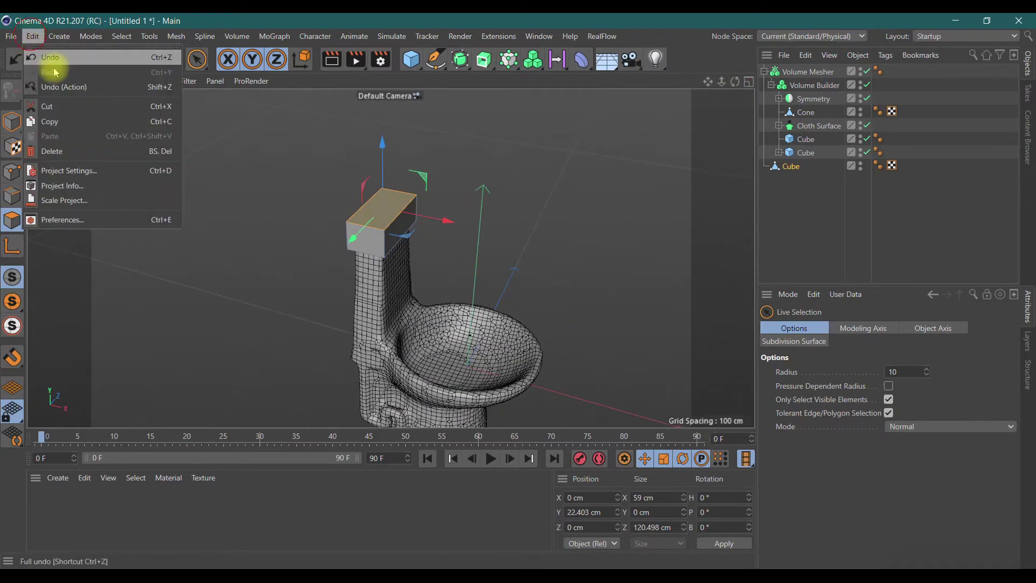
left_click(59, 151)
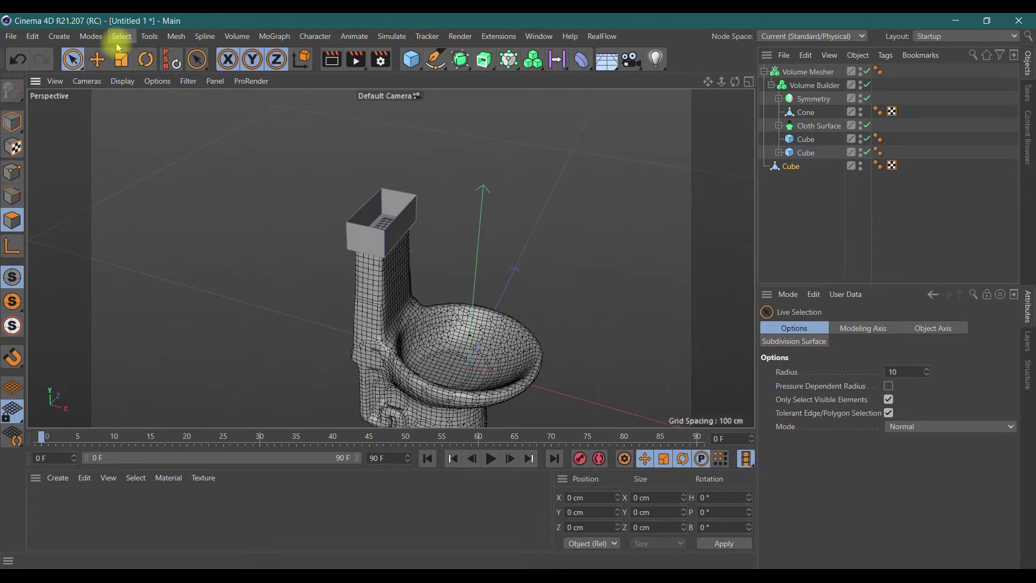
left_click(461, 60)
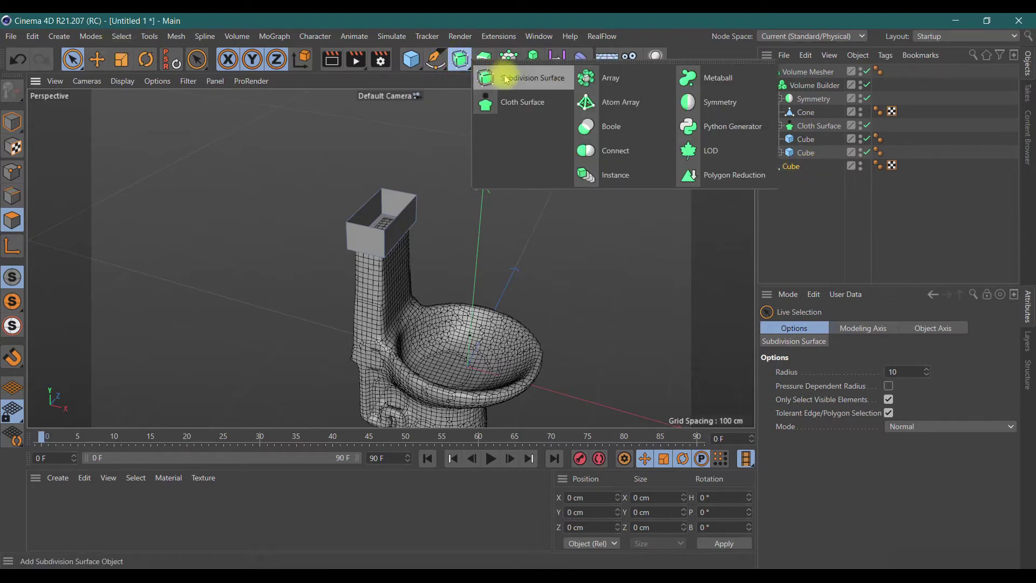
Wrap the lid Cube in a new Cloth Surface and select it
left_click(521, 102)
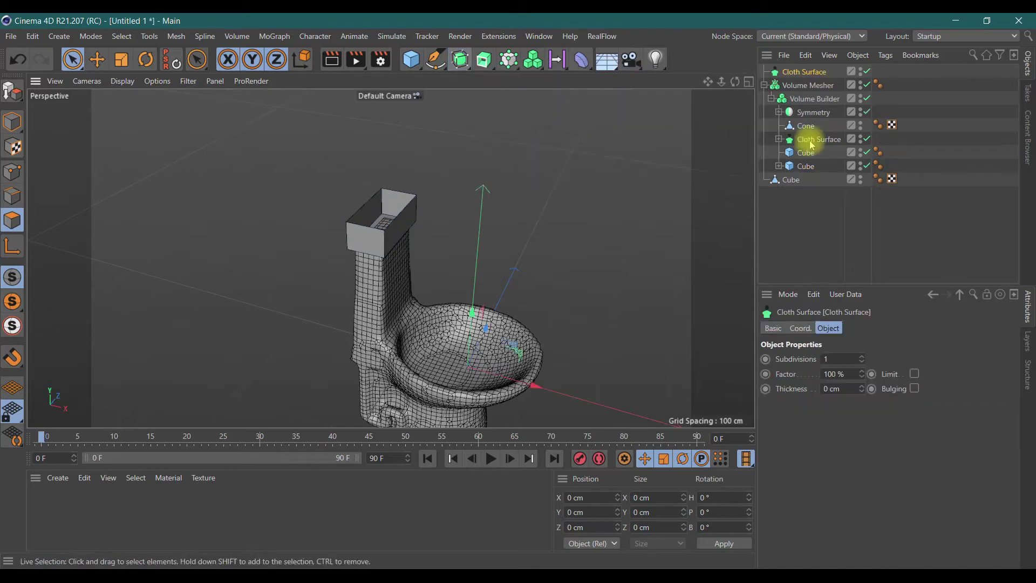
mouse_move(791, 185)
left_mouse_down()
mouse_move(811, 93)
mouse_move(804, 71)
left_mouse_up()
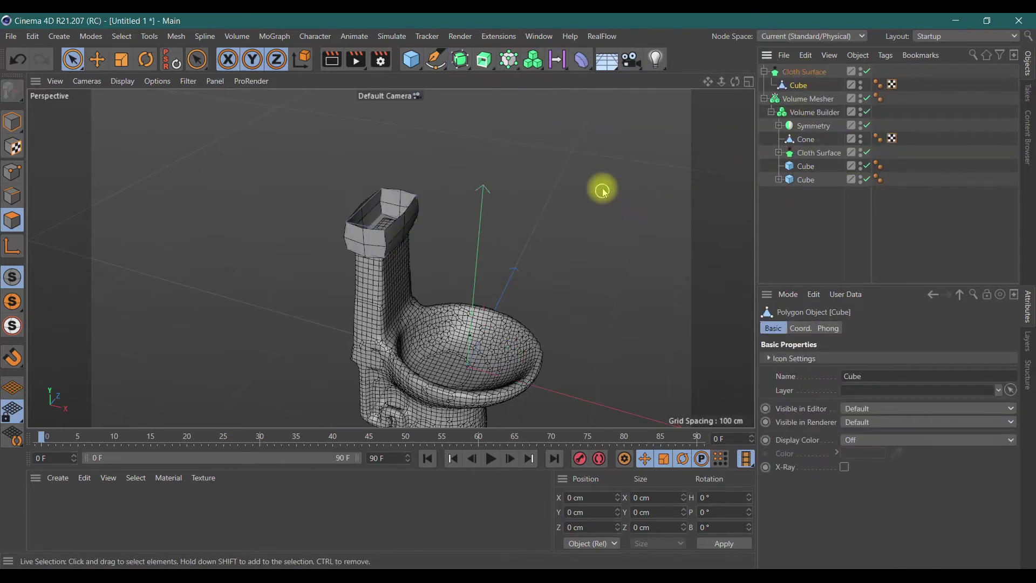
left_click(12, 121)
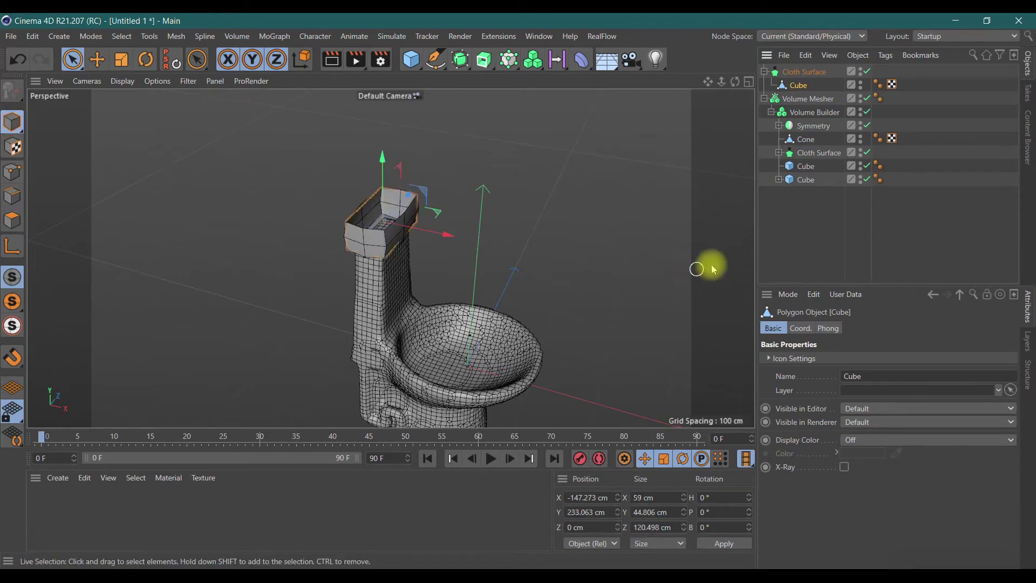
left_click(803, 72)
Give the Cloth Surface 7 cm thickness and set its subdivisions to 0
left_click(833, 359)
left_click(862, 357)
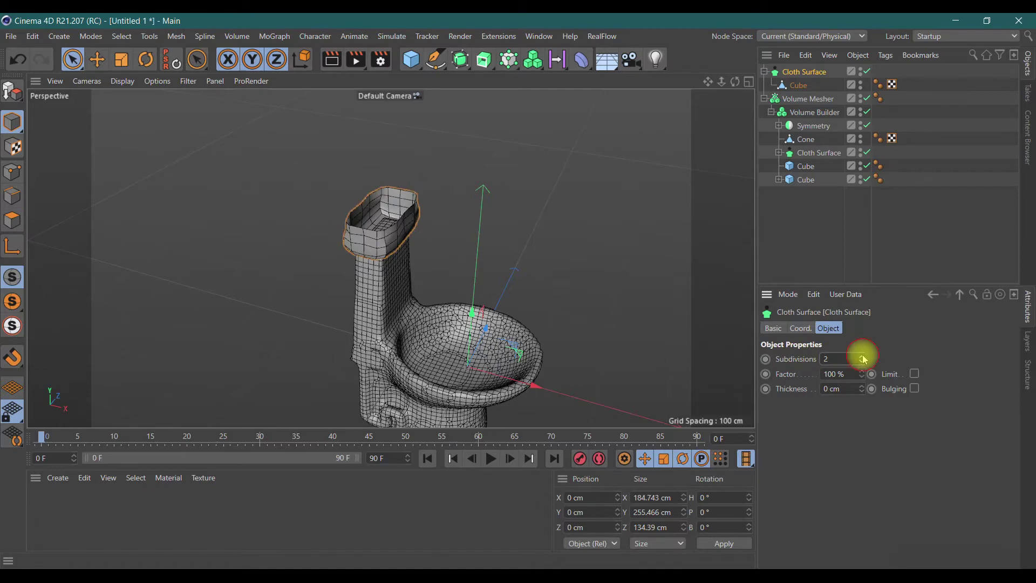
left_click(862, 357)
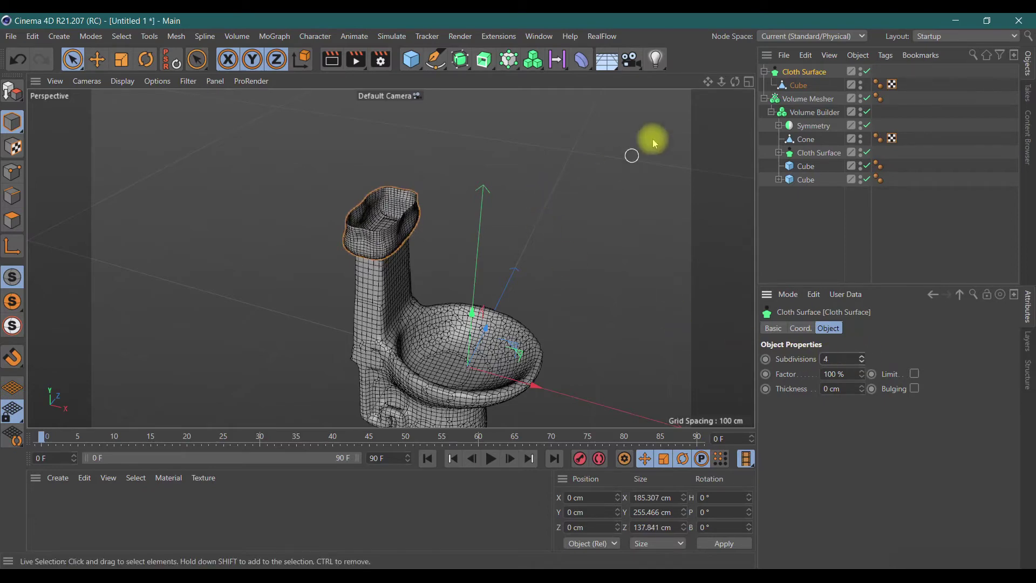
left_click_drag(735, 81, 390, 259)
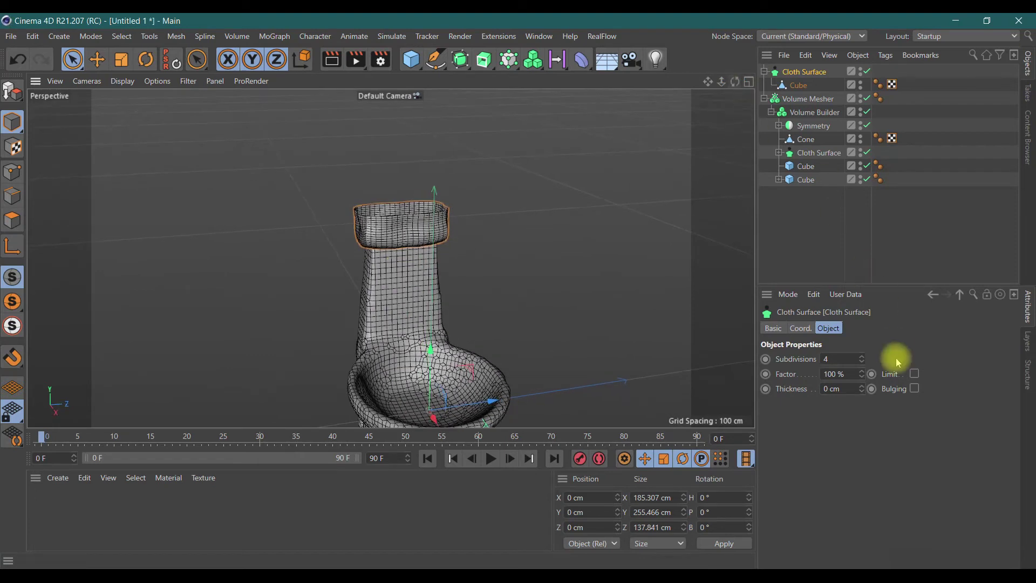
left_click_drag(862, 390, 862, 390)
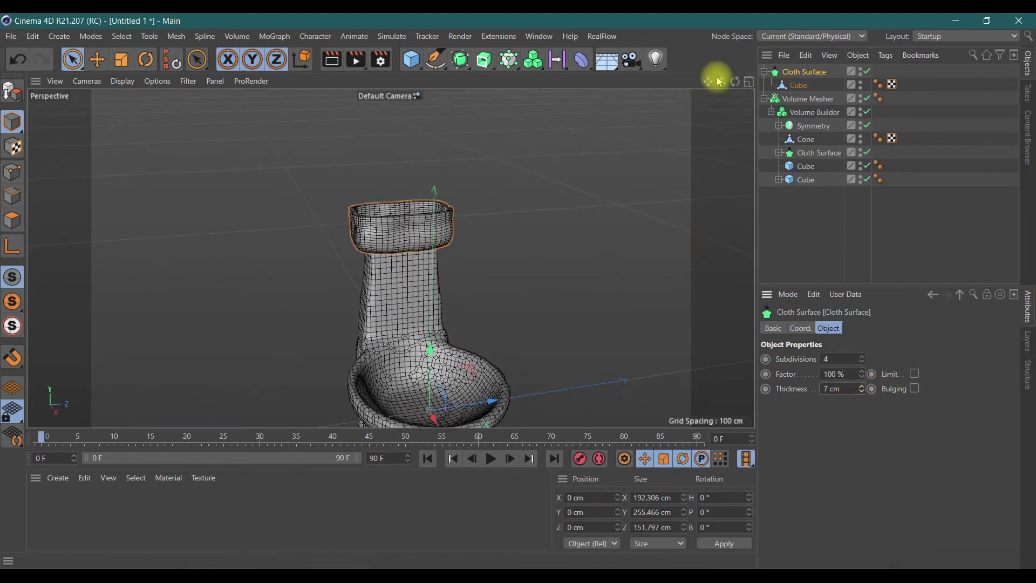
mouse_move(734, 88)
left_mouse_down()
mouse_move(390, 258)
mouse_move(399, 258)
left_mouse_up()
double_click(842, 358)
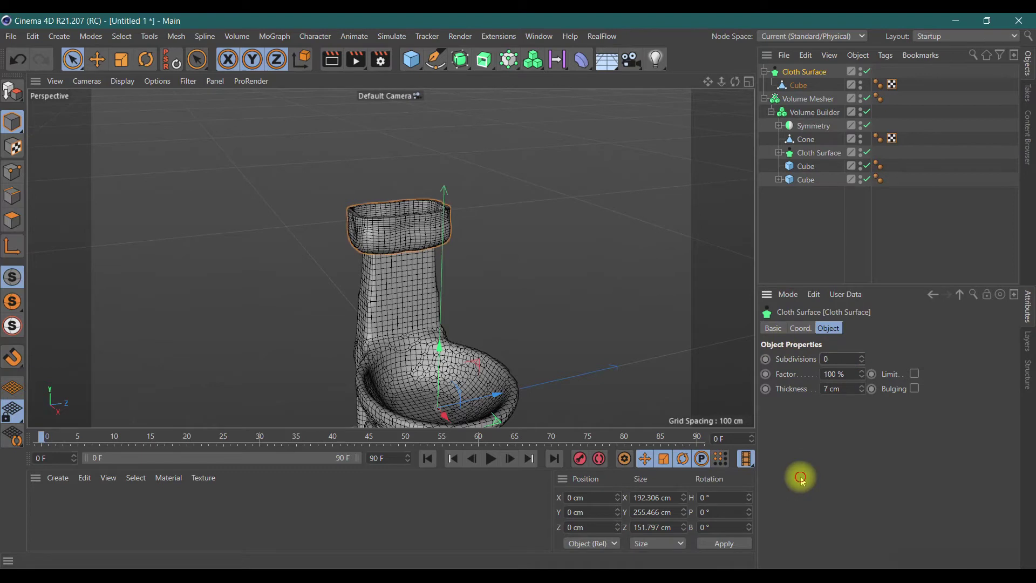
key("Return")
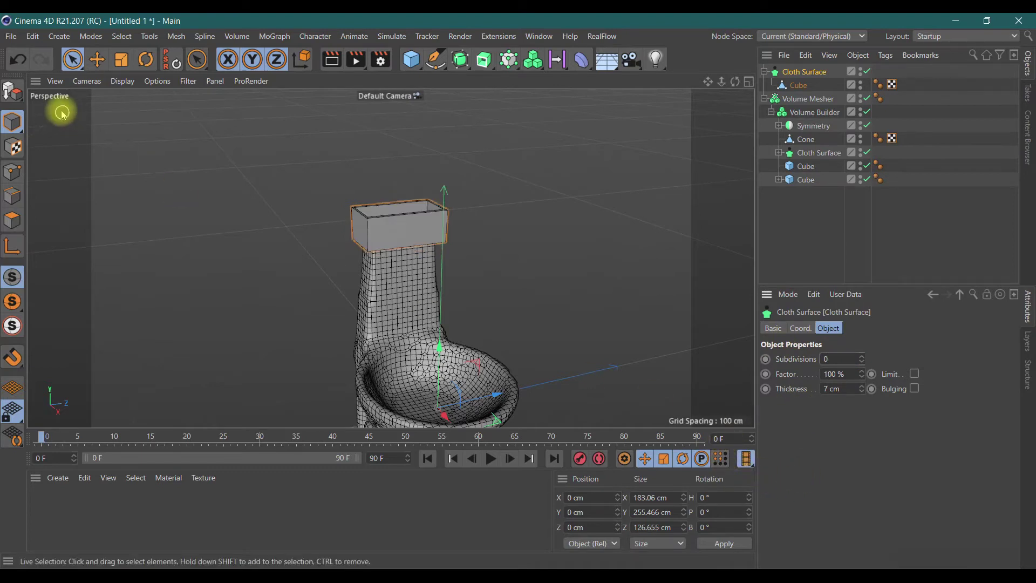
Scale the lid tray narrower, to 127.36 cm along X
left_click(121, 60)
left_click_drag(506, 395, 488, 398)
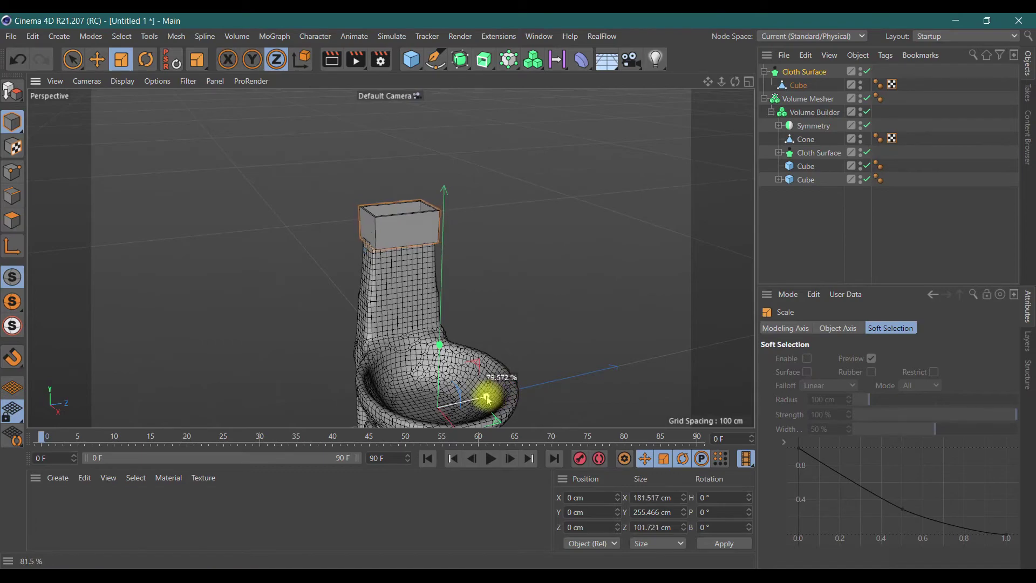
left_click_drag(734, 81, 390, 258)
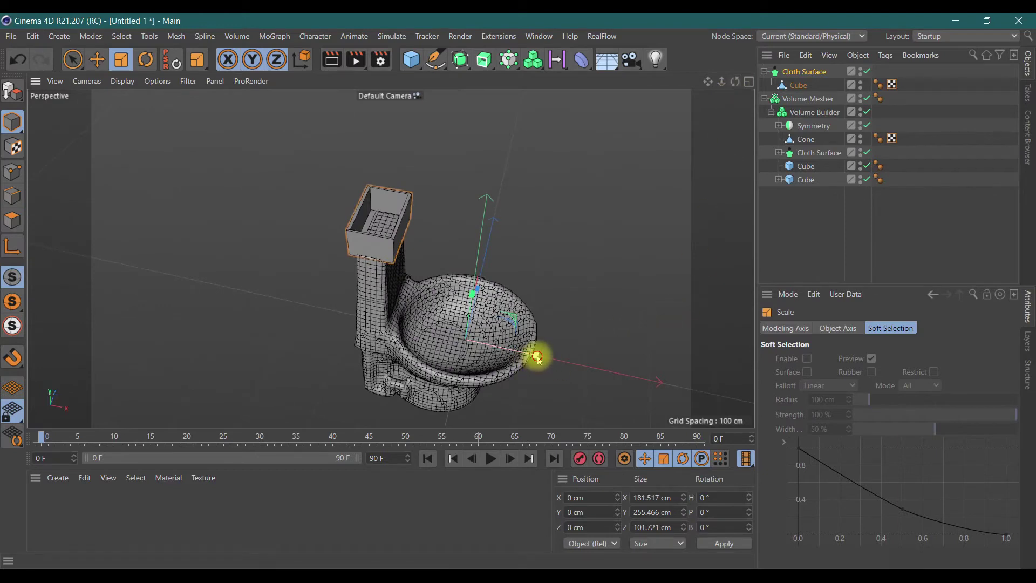
left_click_drag(538, 360, 535, 357)
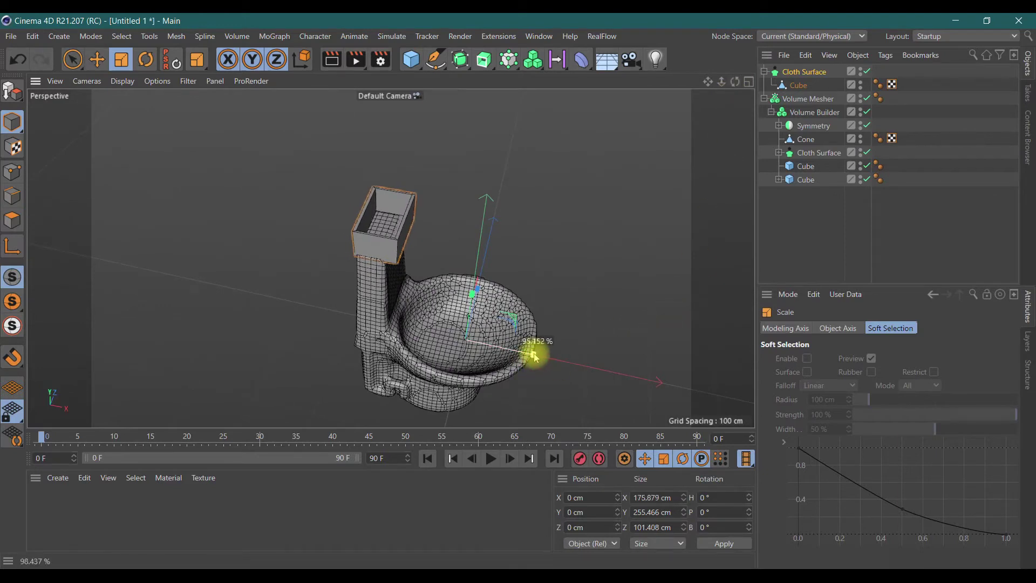
left_click(17, 58)
left_click_drag(536, 359, 514, 353)
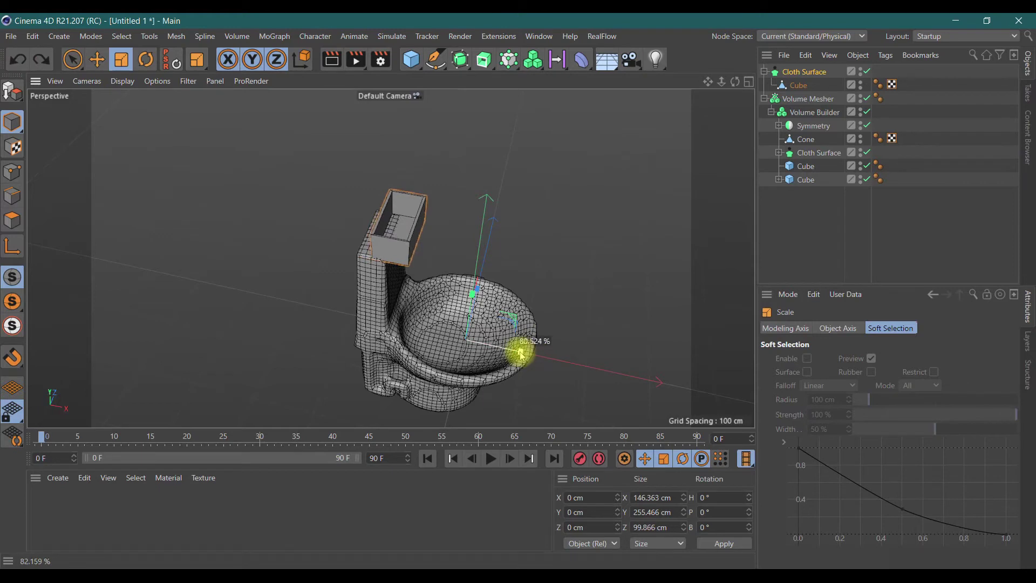
Move the lid tray back to -42.474 cm along X and collapse its hierarchy
left_click(97, 59)
left_click_drag(522, 353, 507, 355)
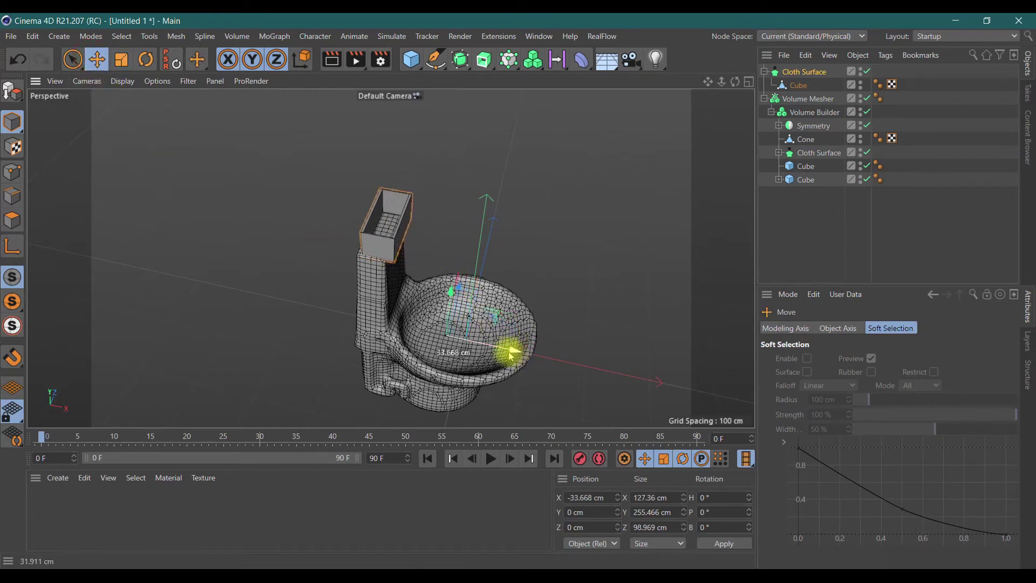
mouse_move(734, 80)
left_mouse_down()
mouse_move(390, 259)
mouse_move(735, 81)
left_mouse_up()
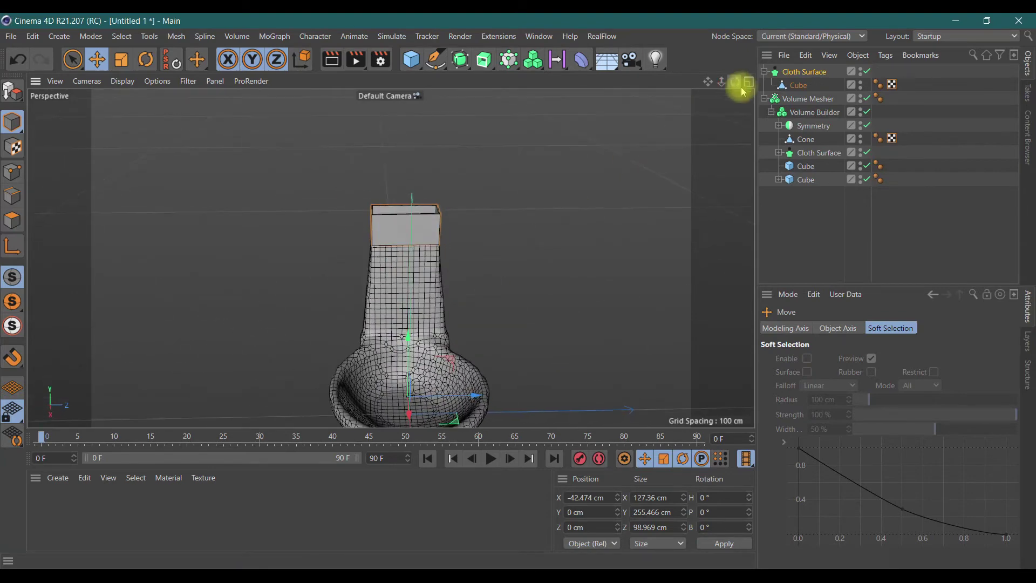
left_click(765, 72)
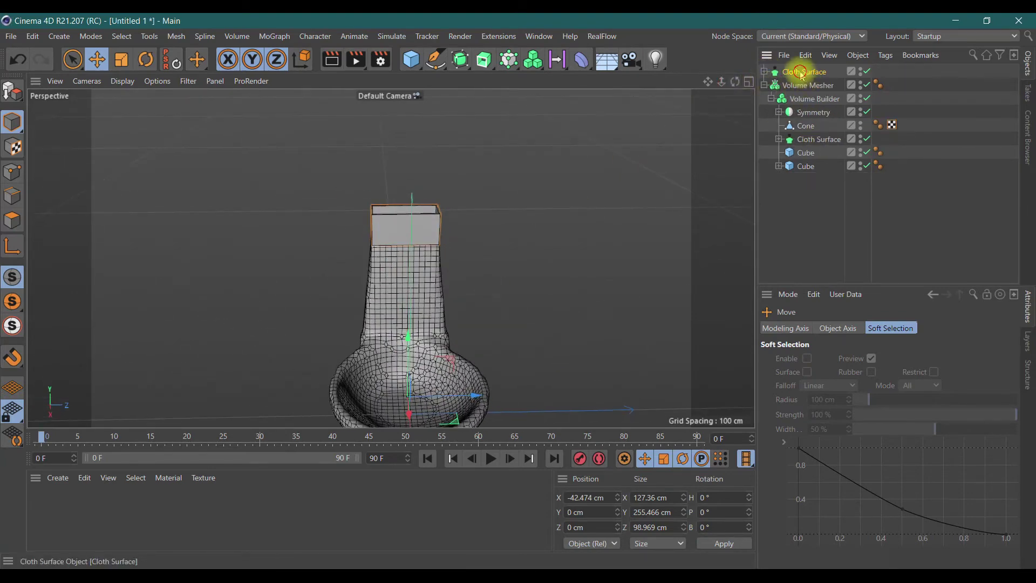
left_click_drag(780, 174, 779, 171)
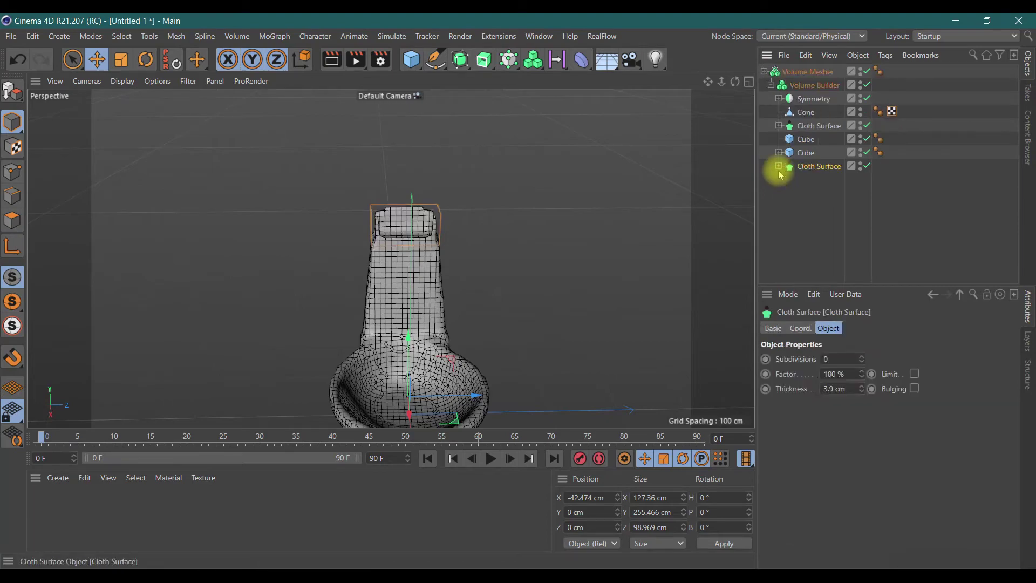
mouse_move(735, 81)
left_mouse_down()
mouse_move(390, 258)
mouse_move(389, 307)
left_mouse_up()
left_click(809, 168)
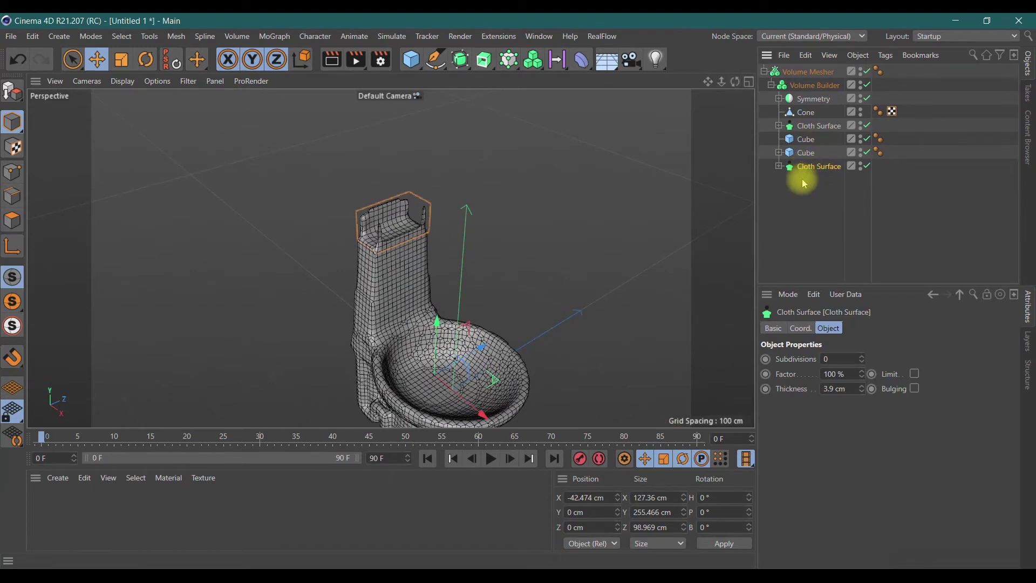
left_click(812, 86)
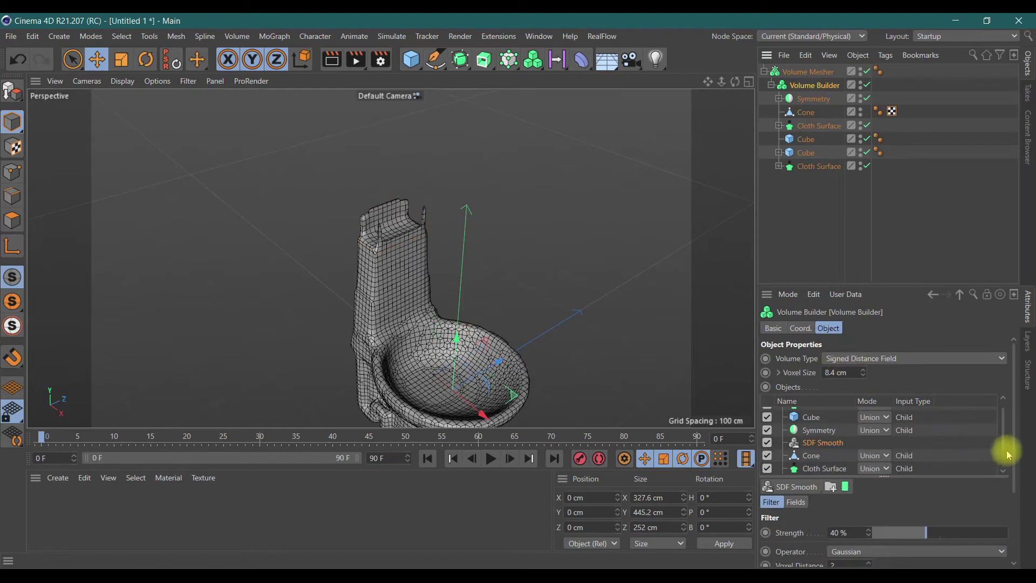
left_click_drag(1002, 431, 1003, 470)
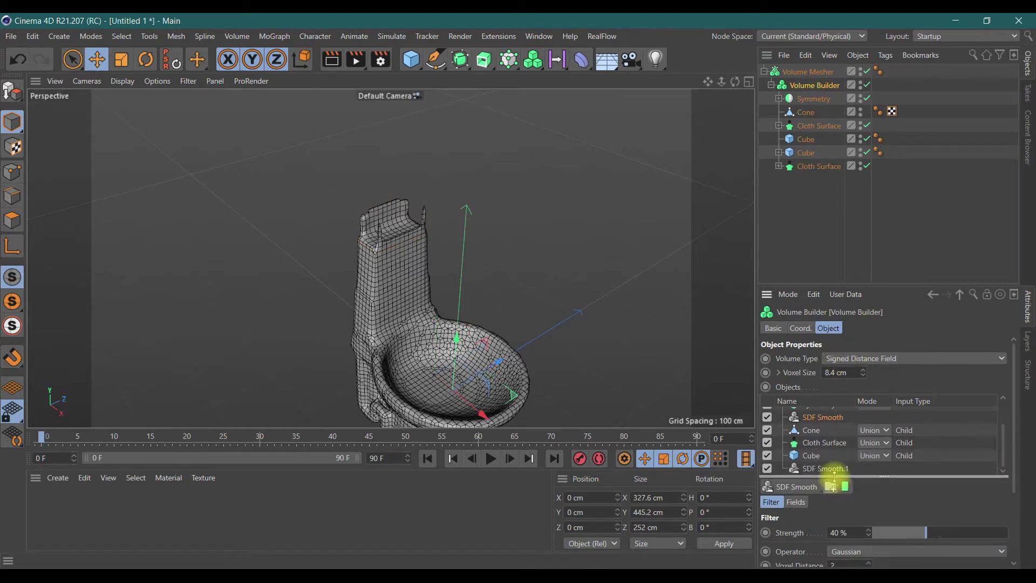
scroll(833, 448, "up", 3)
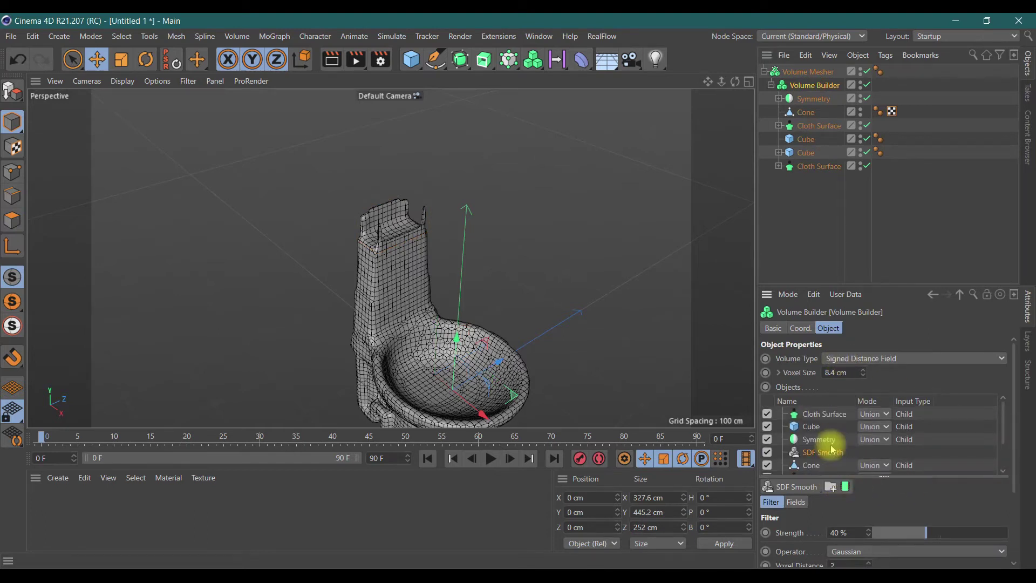
left_click(817, 416)
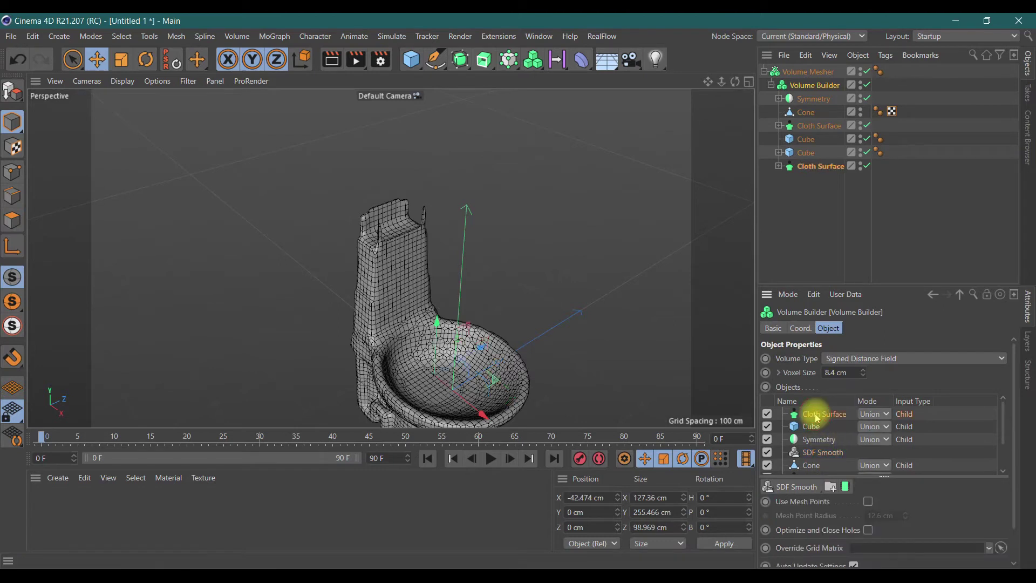
left_click(802, 481)
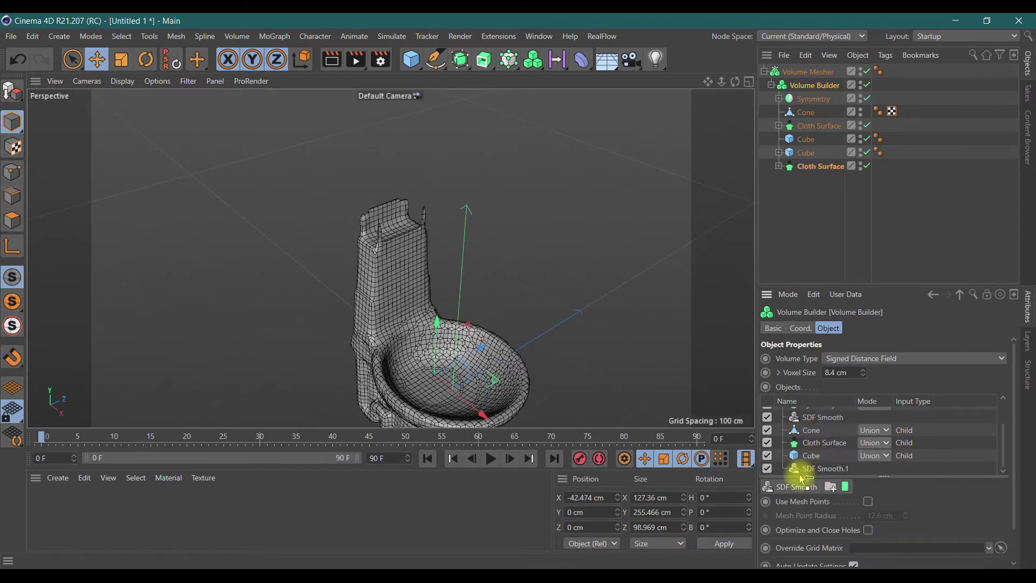
scroll(820, 474, "down", 1)
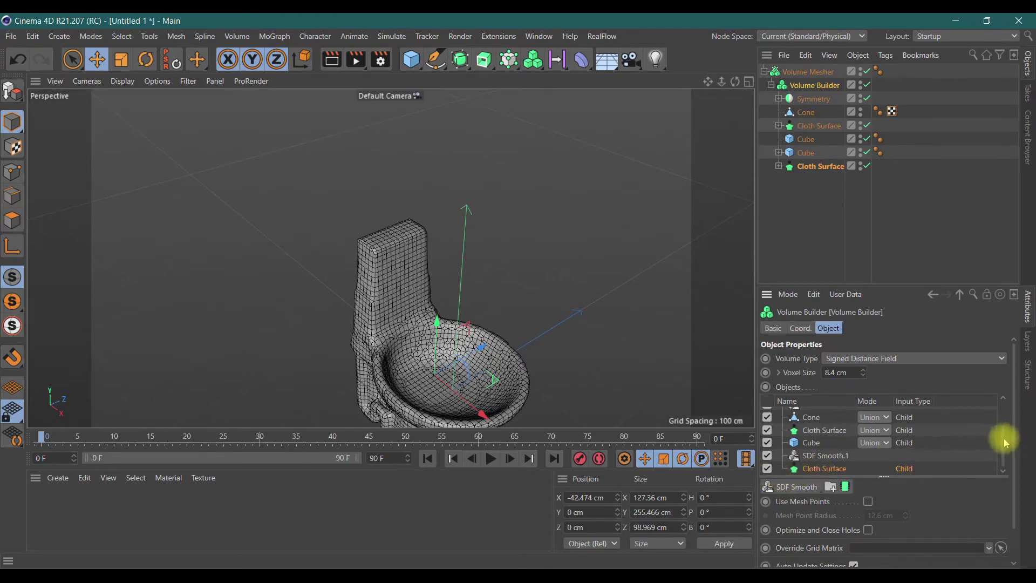
left_click_drag(1004, 443, 1001, 392)
left_click_drag(812, 417, 814, 473)
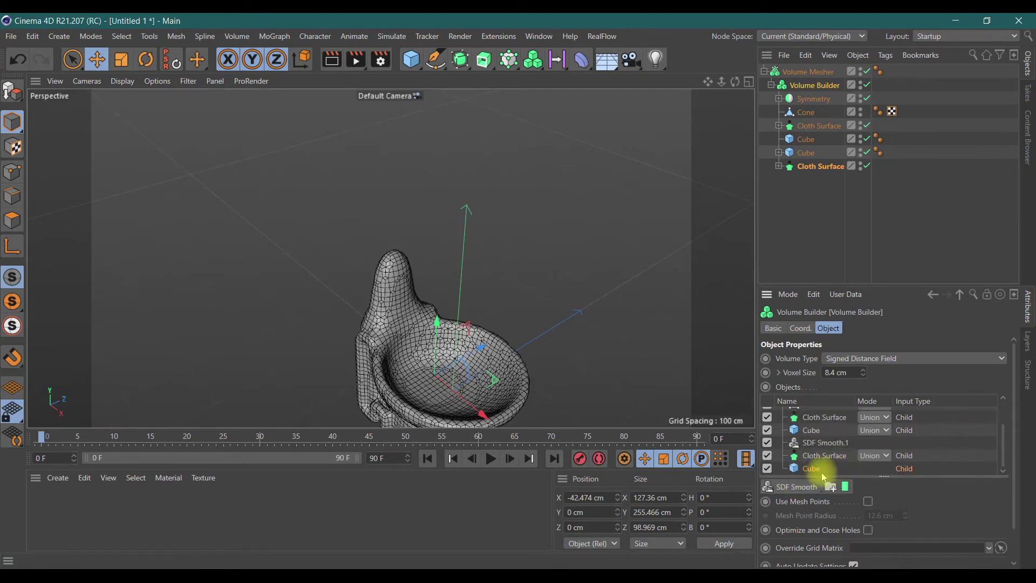
left_click(18, 62)
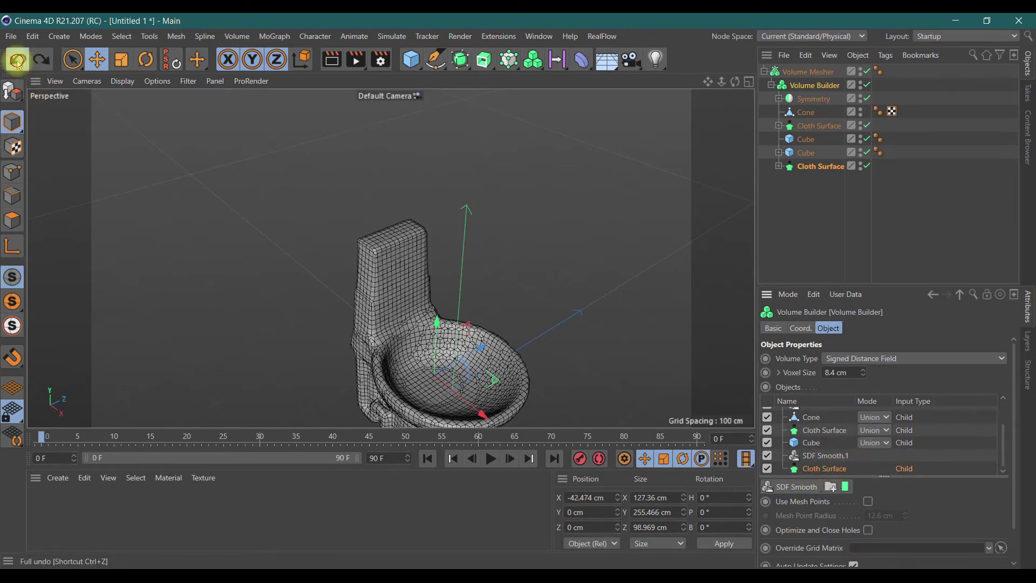
left_click(18, 61)
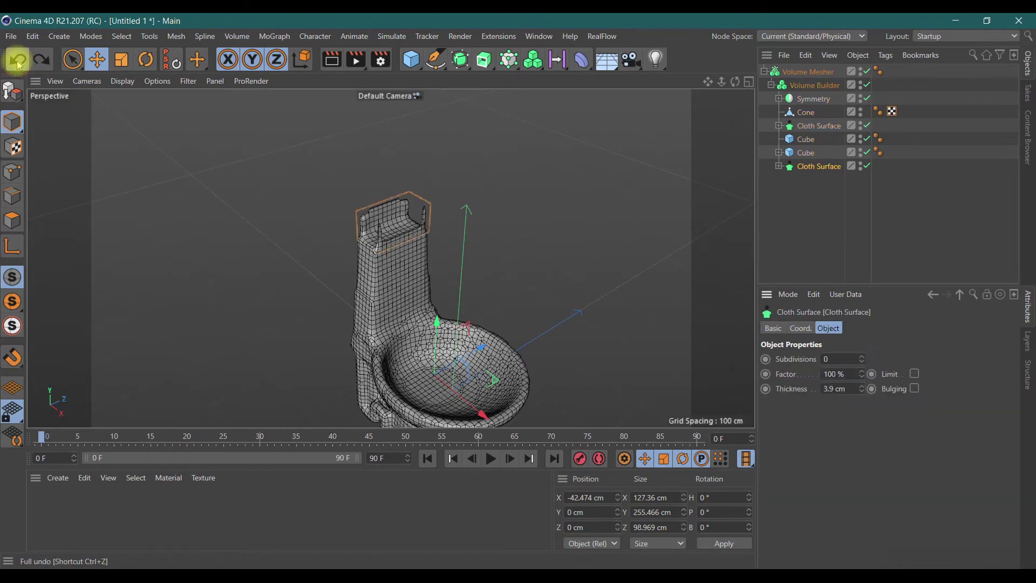
left_click(17, 62)
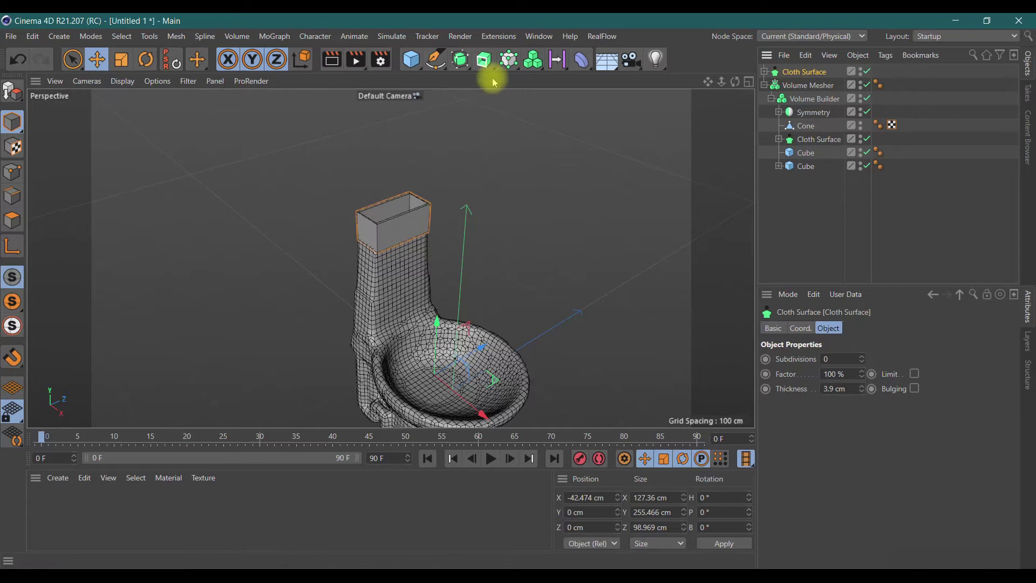
Add a Subdivision Surface and place the tank's Cloth Surface inside it
left_click(461, 59)
left_click(527, 81)
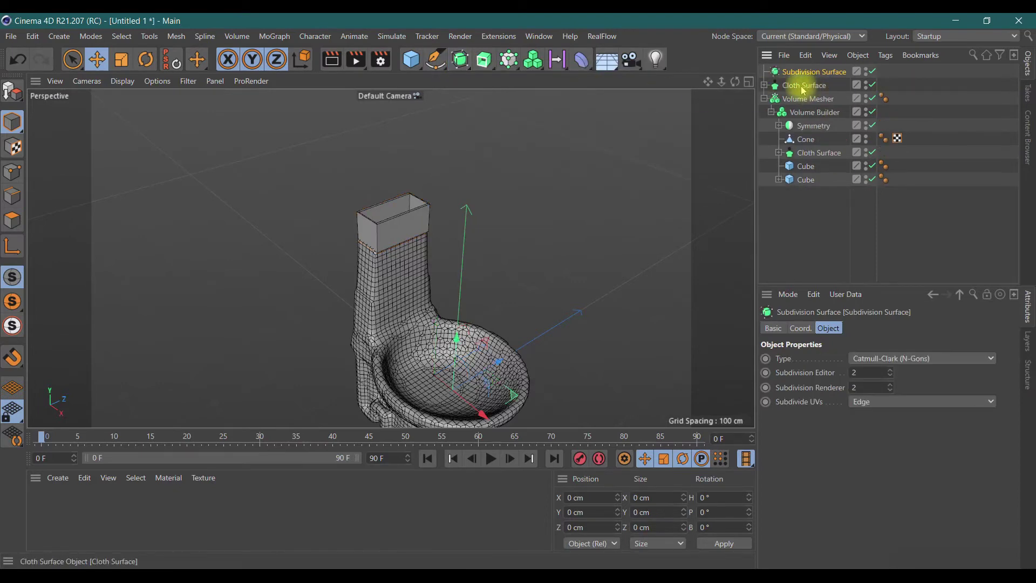
left_click_drag(808, 74, 807, 72)
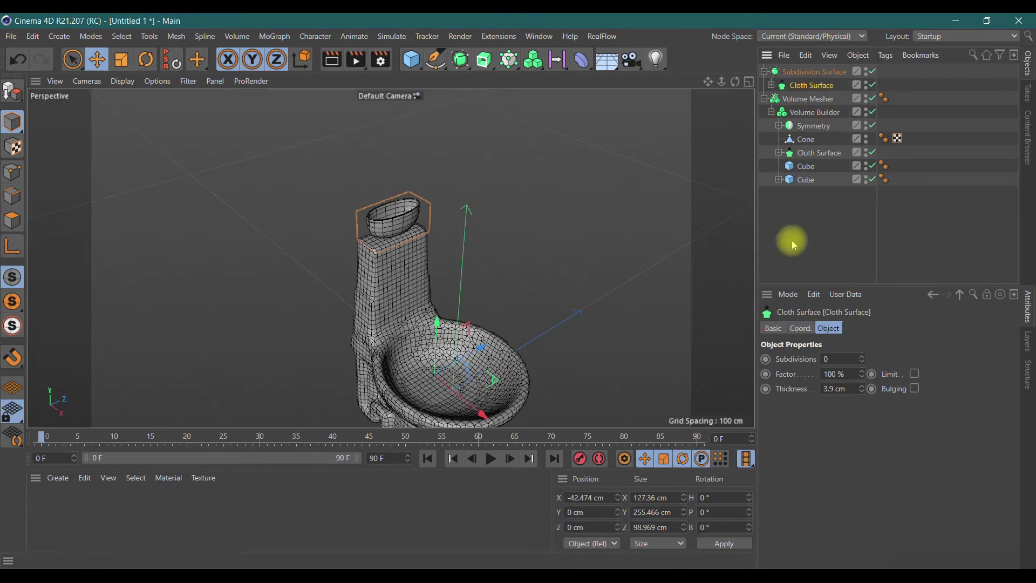
scroll(381, 225, "up", 2)
scroll(381, 224, "up", 3)
scroll(382, 224, "up", 2)
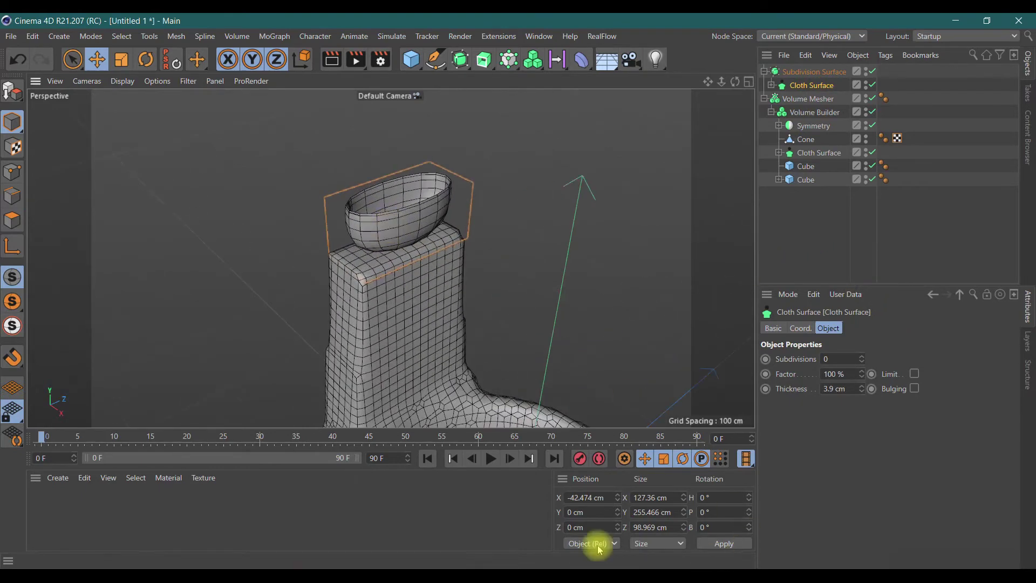
Select the child polygon Cube and an edge on the cup's rim for mesh editing
left_click(12, 196)
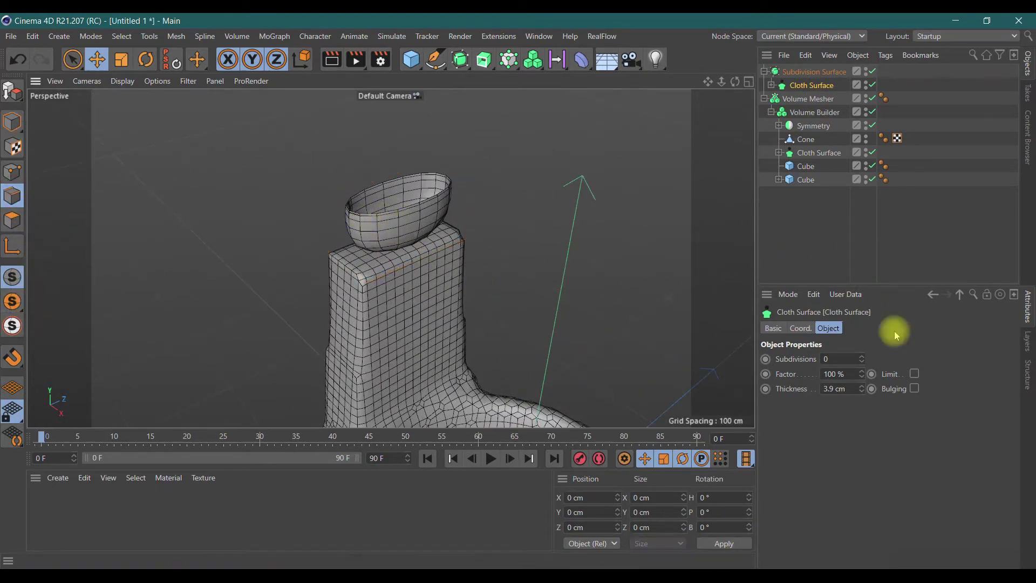
left_click(772, 86)
left_click(812, 99)
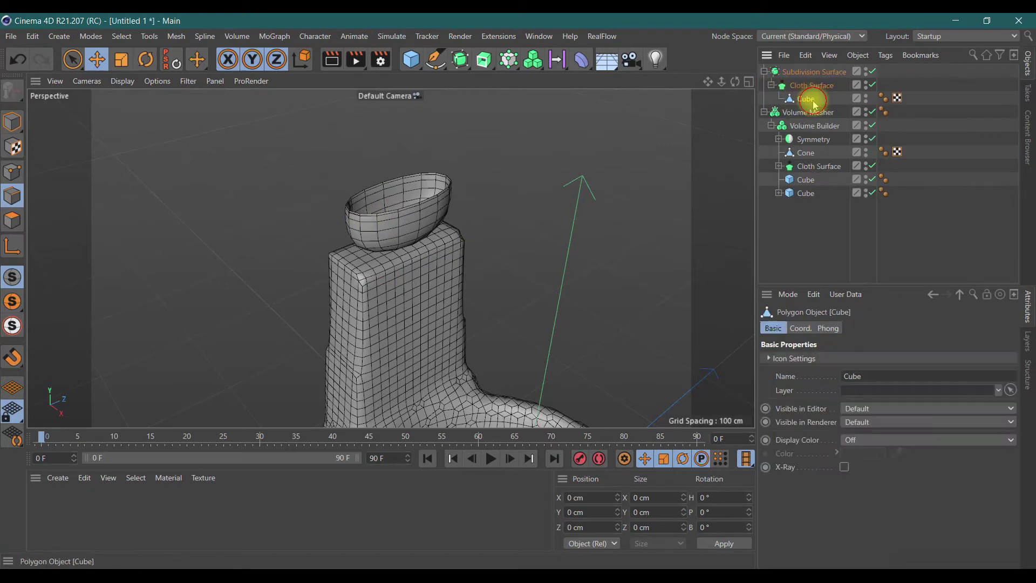
left_click(397, 215)
right_click(391, 218)
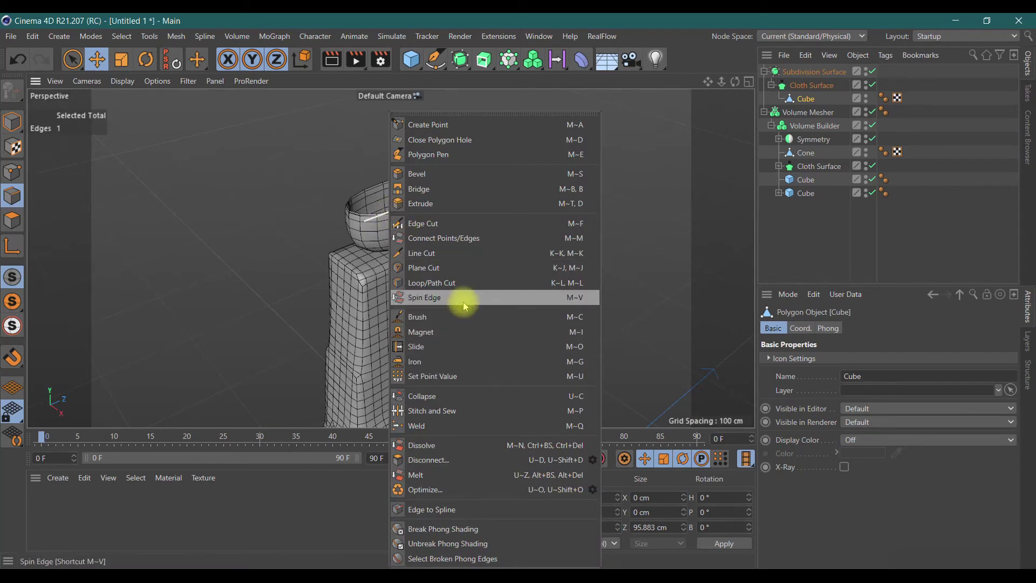
Add loop cuts around the top block, sliding them close to the rim
left_click(456, 282)
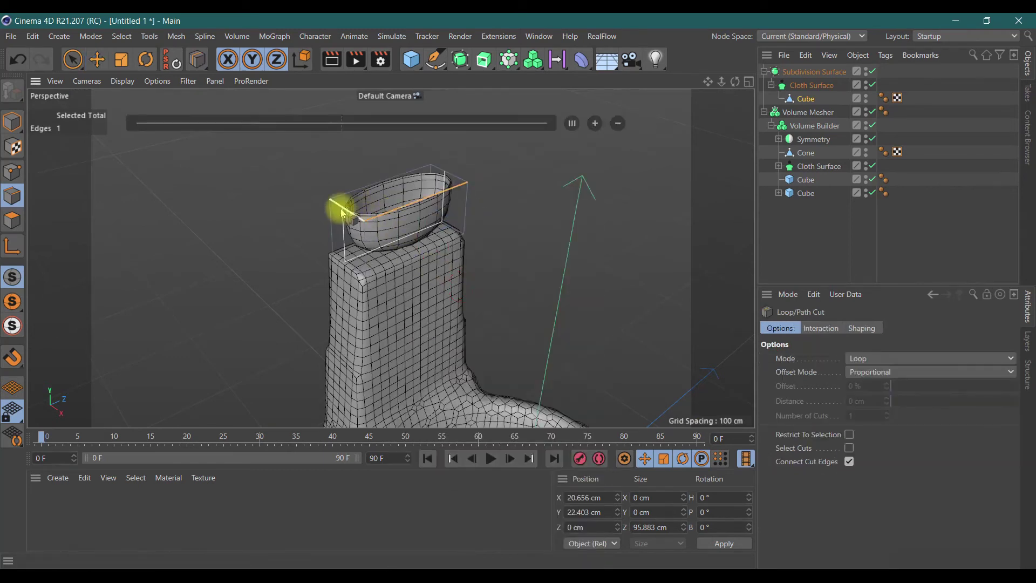
left_click(358, 221)
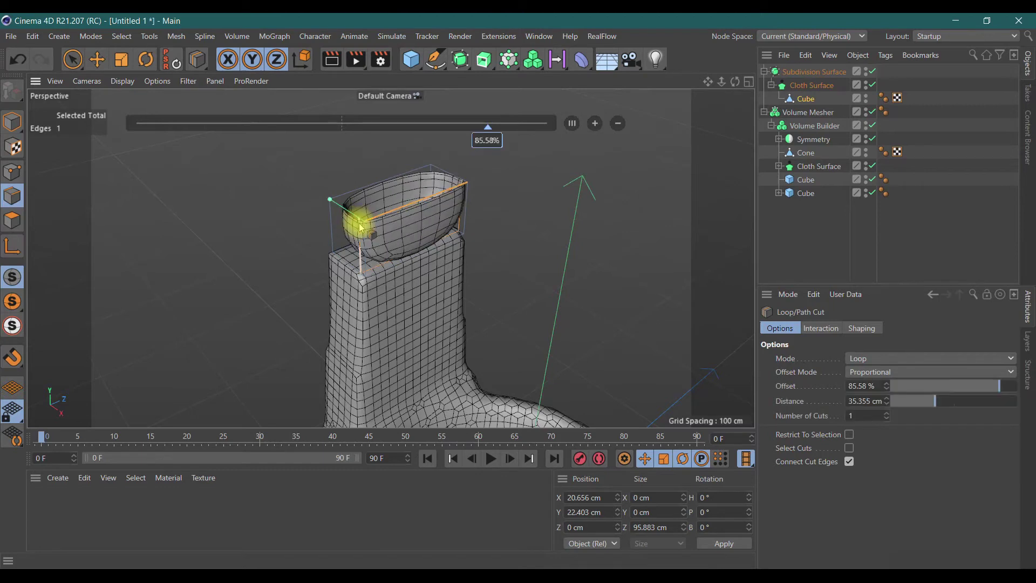
left_click_drag(368, 233, 361, 220)
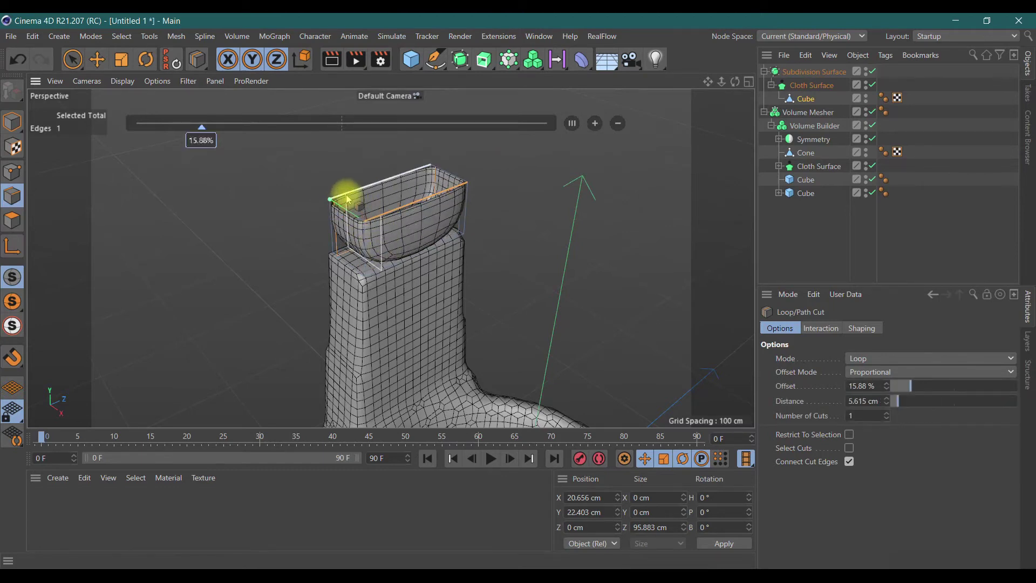
left_click(347, 200)
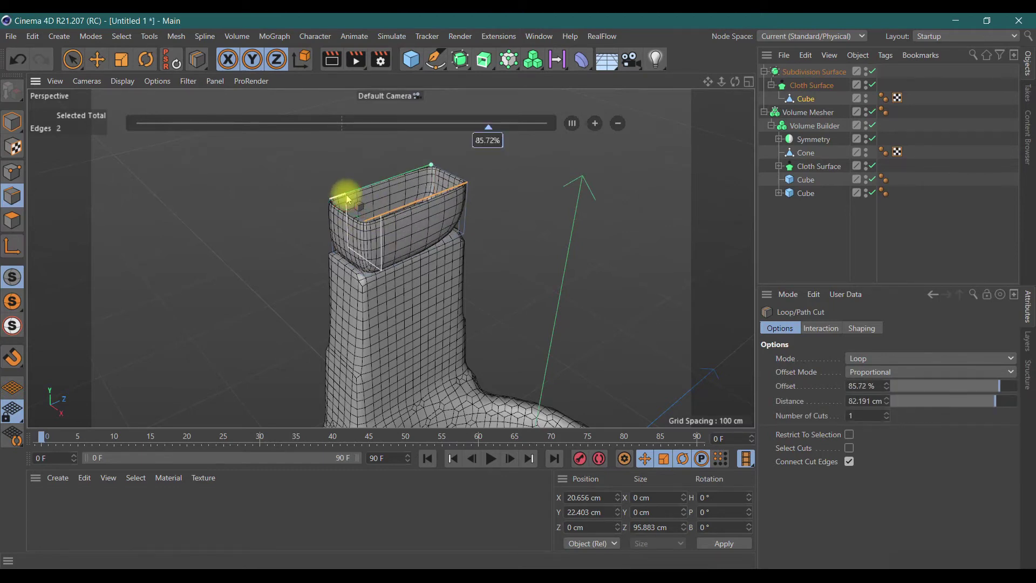
left_click(427, 171)
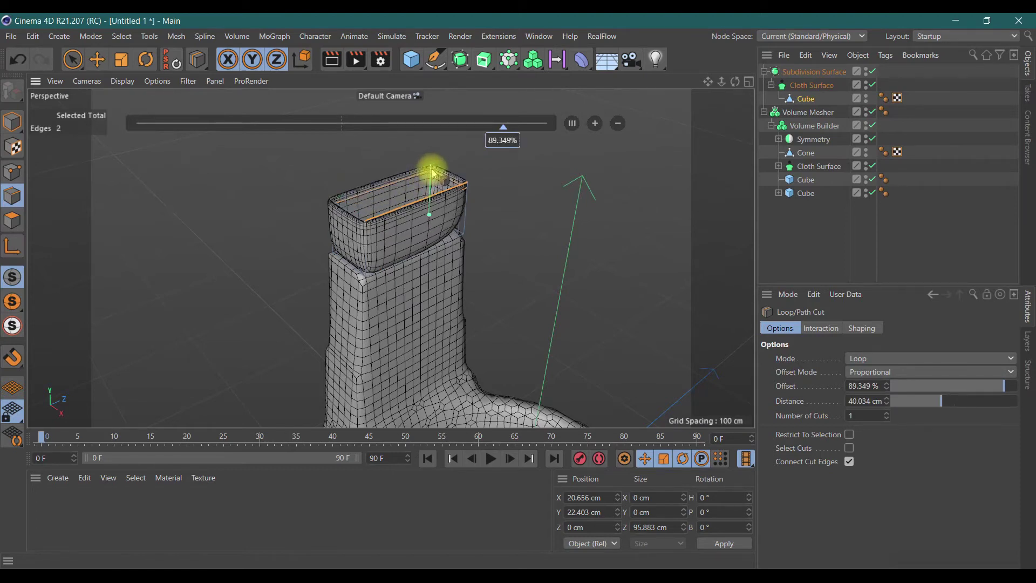
left_click(340, 237)
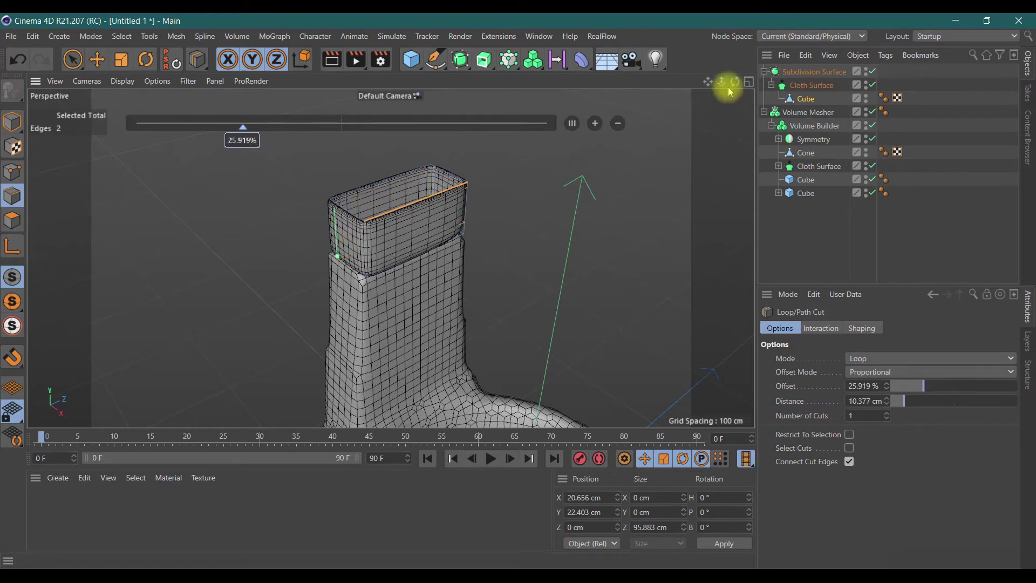
Add another edge loop near the lid tray's top edge at a 15.486% offset
left_click_drag(734, 81, 391, 259)
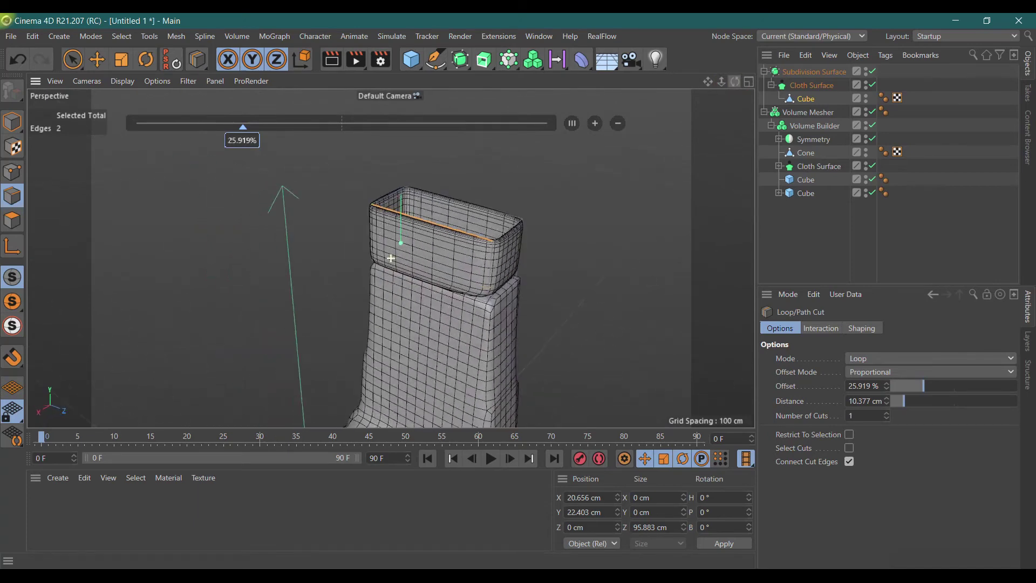
left_click_drag(734, 84, 734, 88)
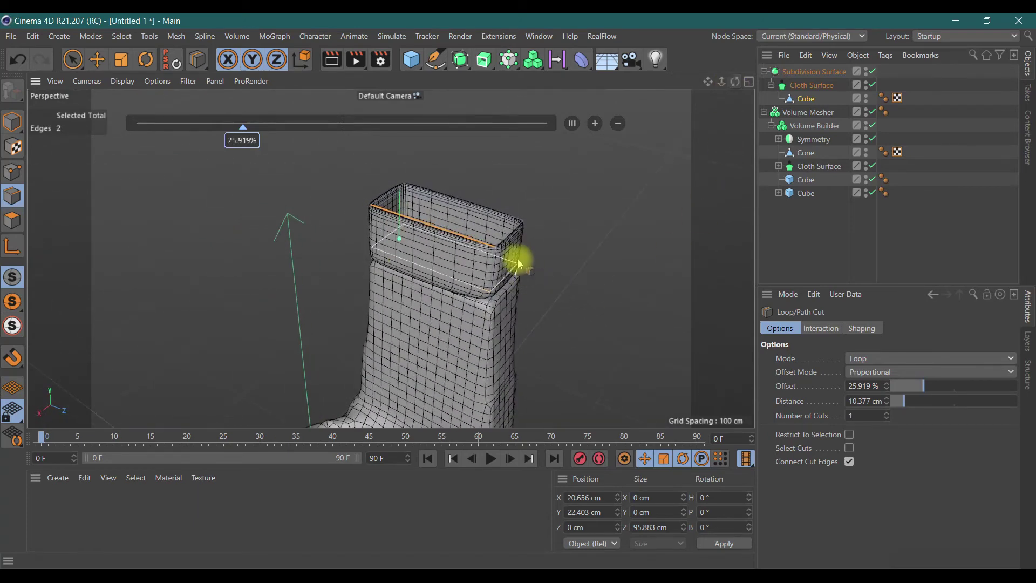
left_click(509, 242)
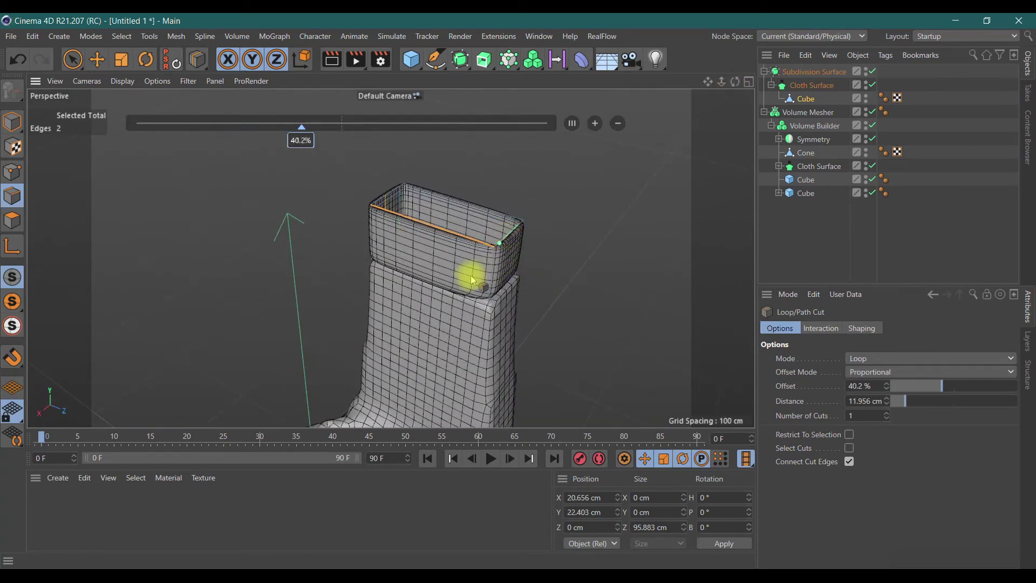
left_click_drag(490, 284, 374, 246)
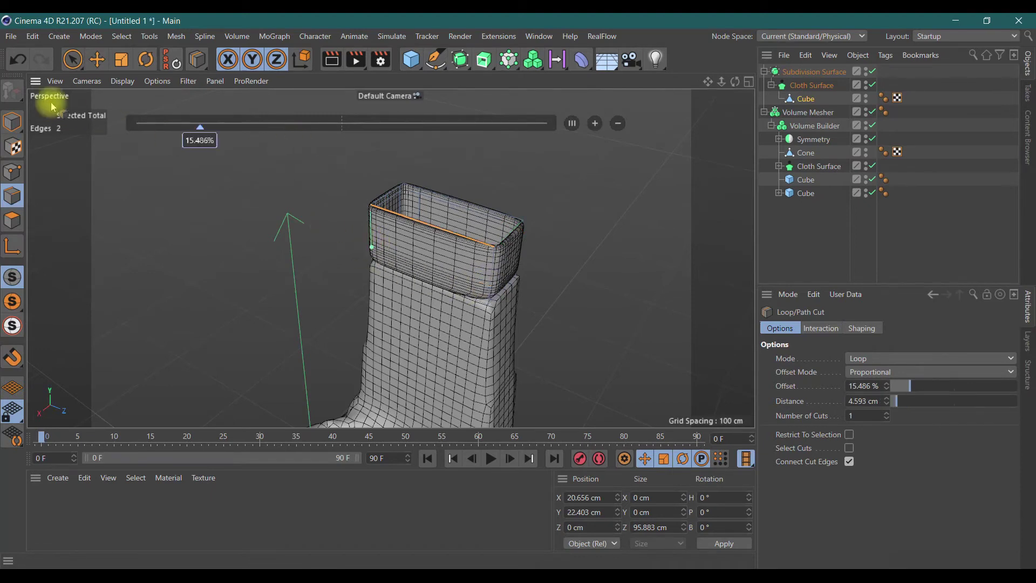
left_click(12, 121)
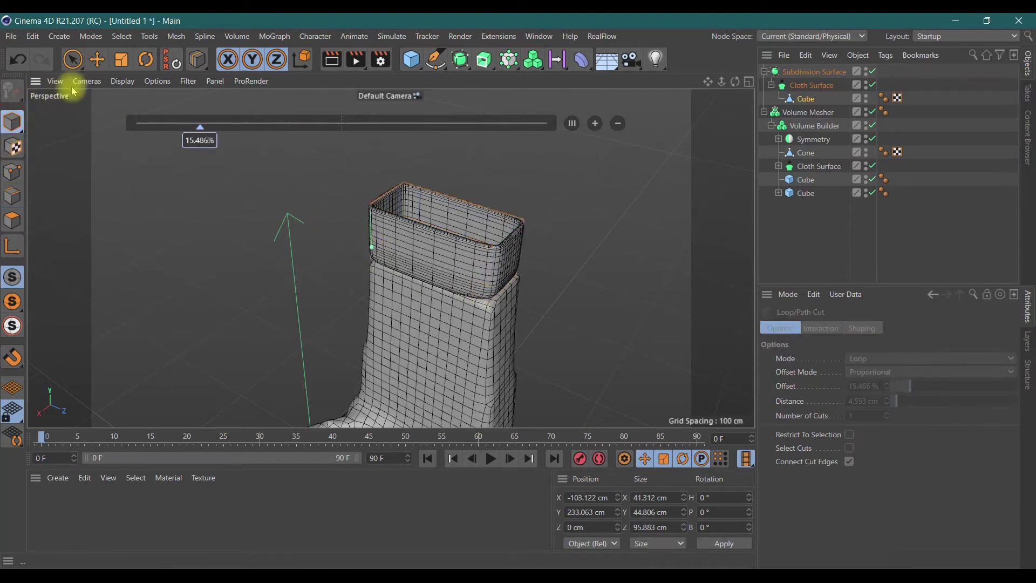
Scale the top block's rim up slightly and lower it about 18 cm
left_click(121, 59)
left_click_drag(476, 272, 504, 272)
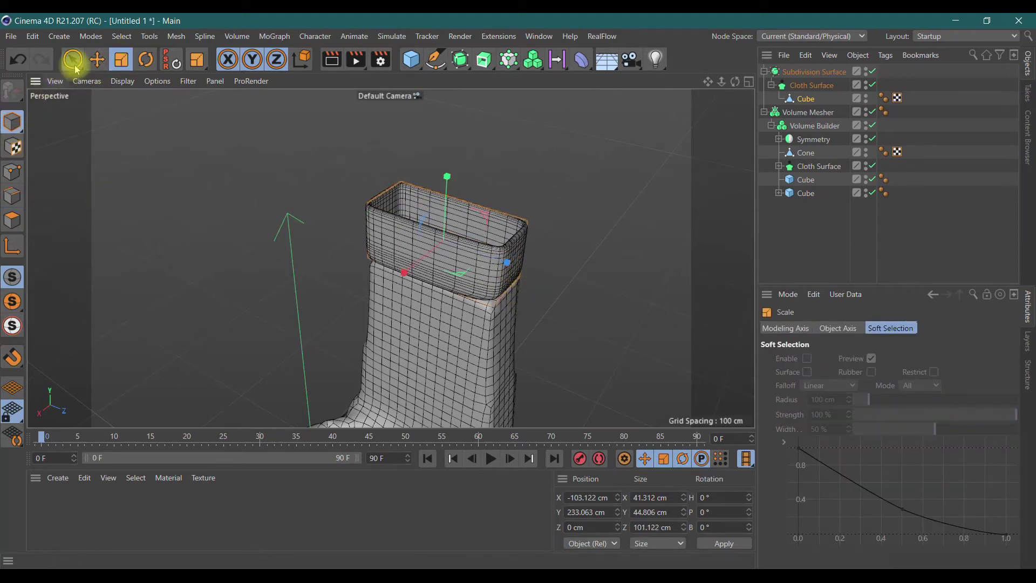
left_click(97, 59)
left_click_drag(435, 195, 451, 217)
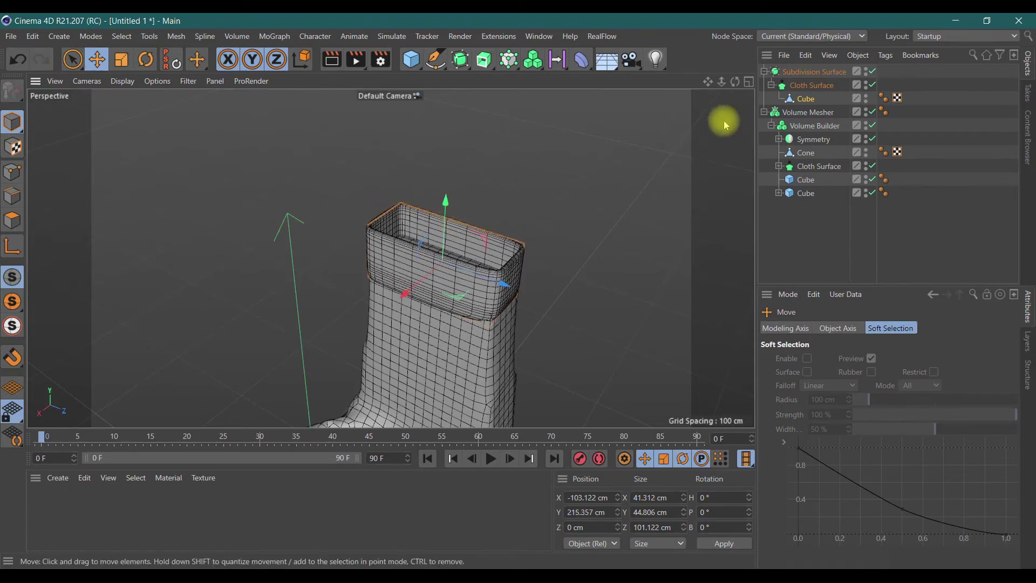
left_click_drag(735, 81, 737, 82)
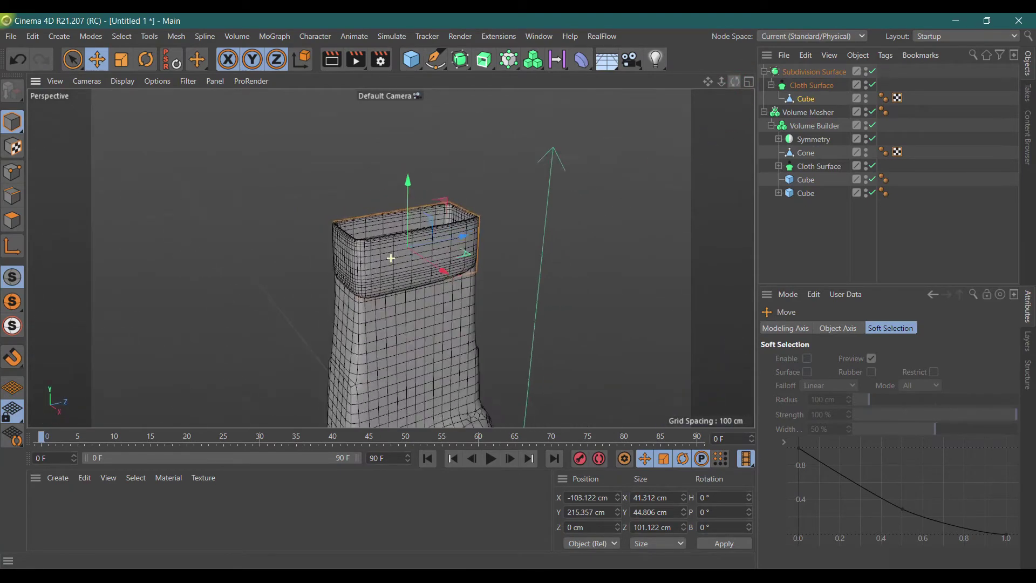
Orbit and zoom around the toilet to check the subdivided lid tray
left_click_drag(655, 173, 584, 203, "alt")
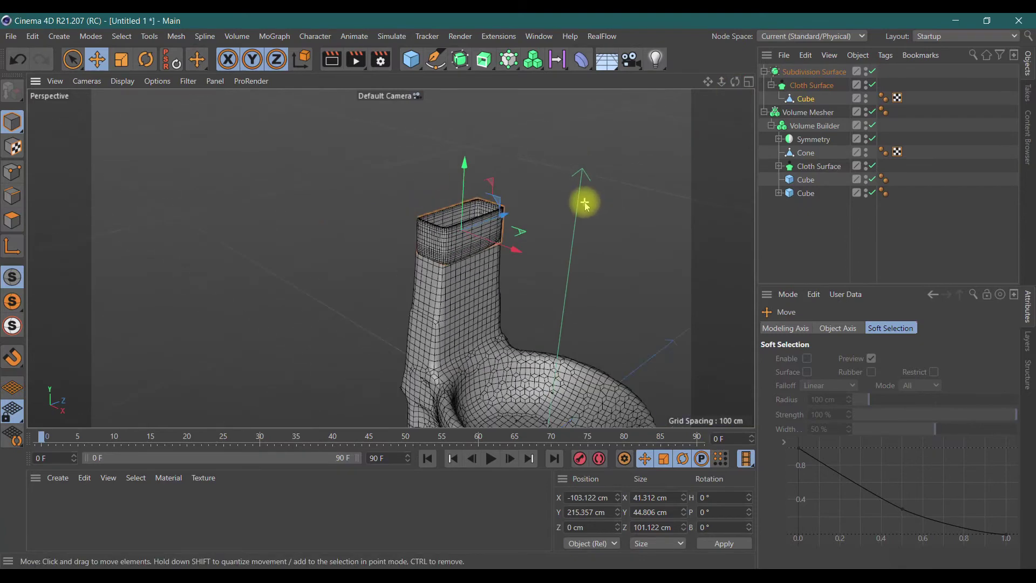
left_click_drag(652, 231, 622, 249, "alt")
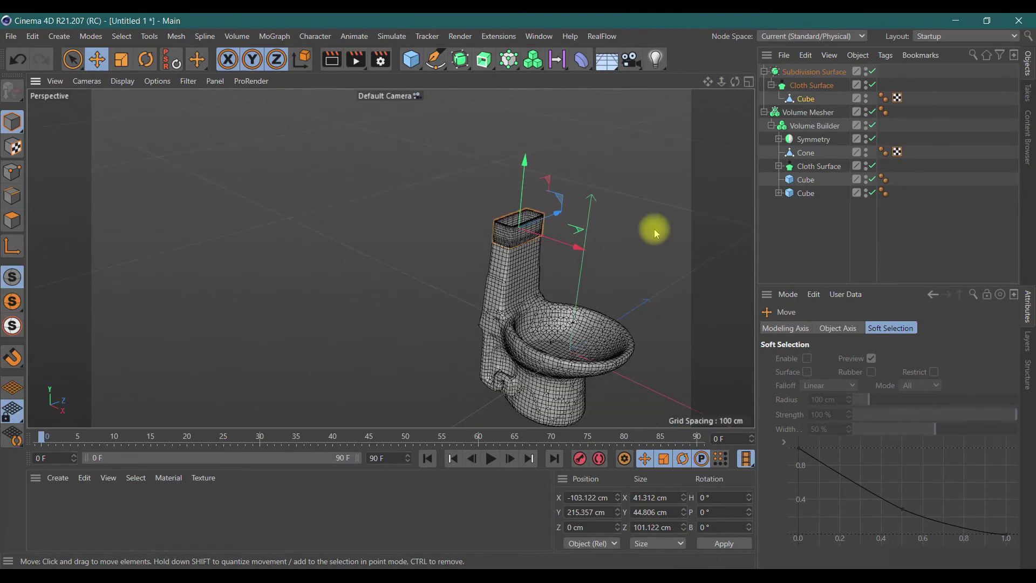
left_click_drag(735, 81, 391, 258)
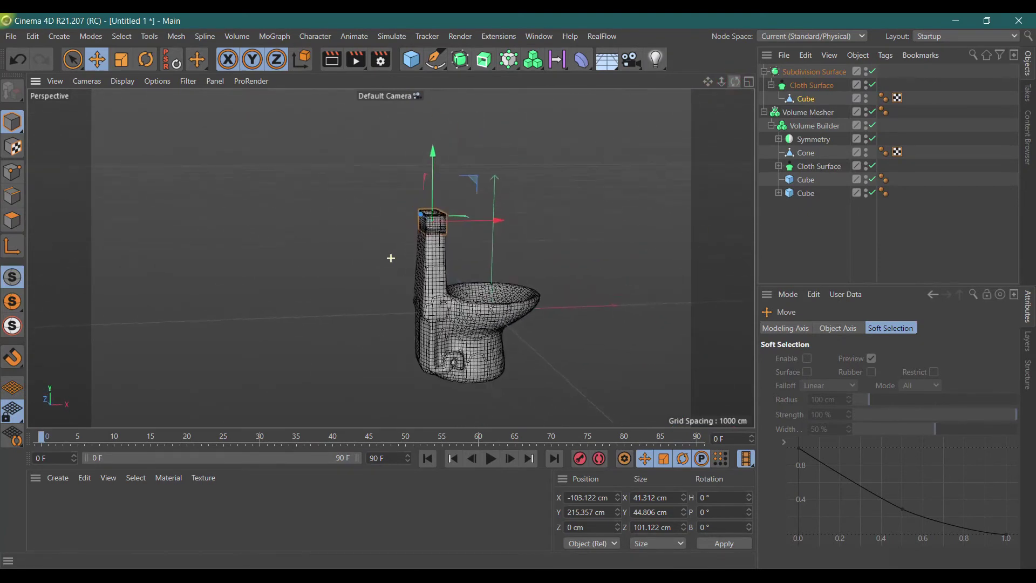
left_click_drag(734, 81, 391, 258)
mouse_move(708, 87)
left_mouse_down()
mouse_move(723, 89)
mouse_move(390, 257)
left_mouse_up()
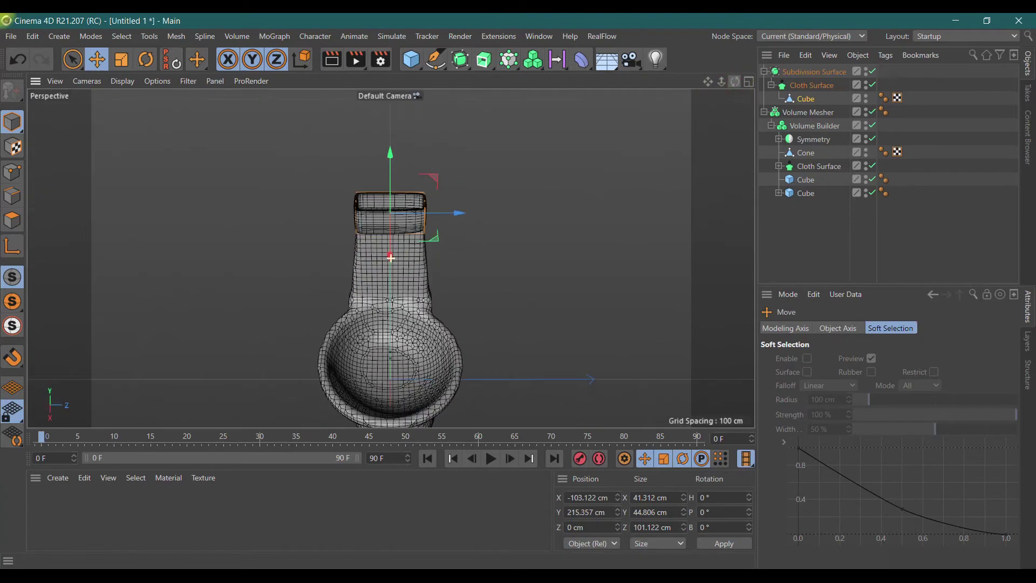
left_click_drag(719, 105, 481, 210, "alt")
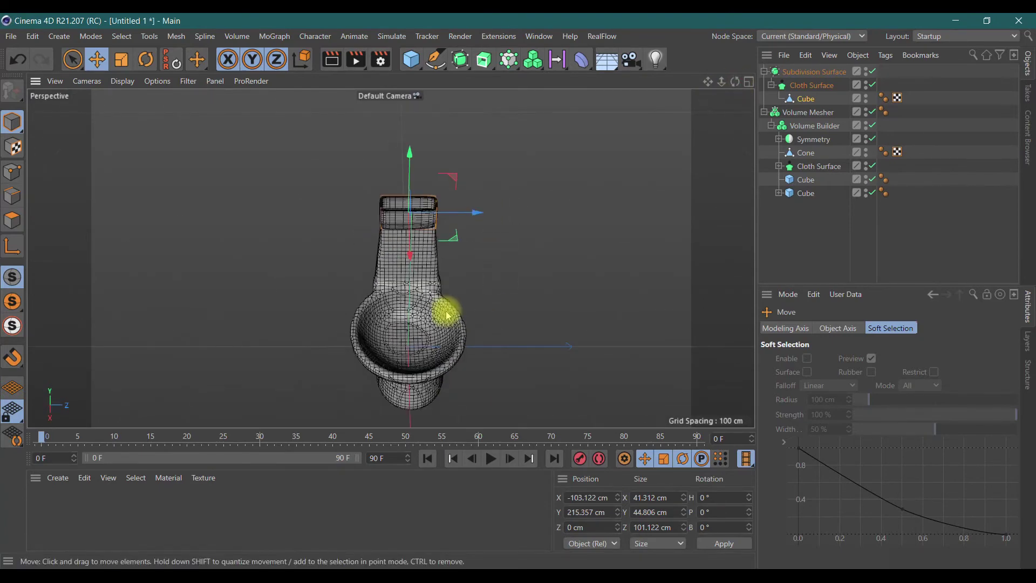
Add a Circle spline lying flat on the XZ plane
left_click(438, 61)
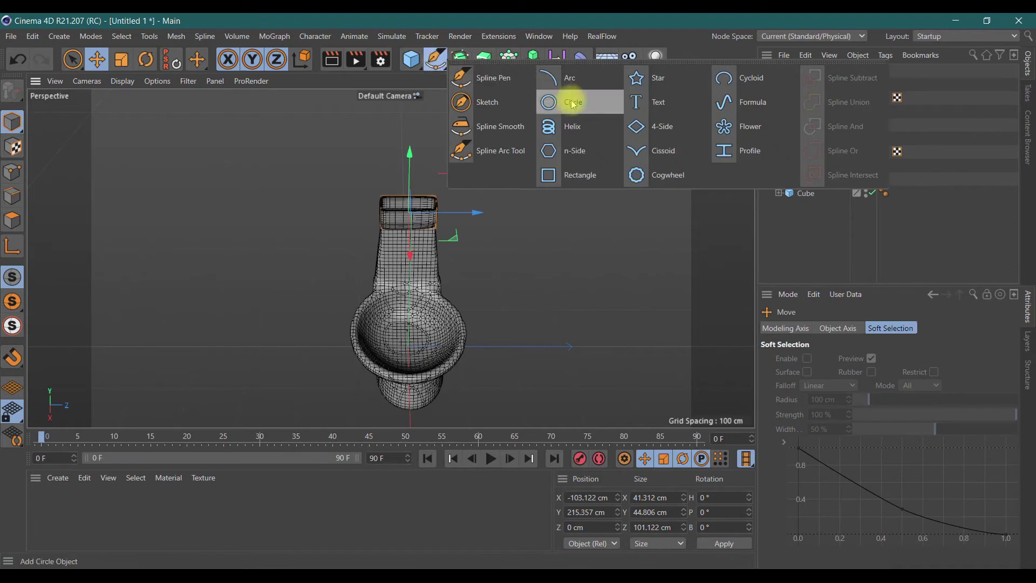
left_click(573, 103)
left_click(882, 432)
left_click(865, 470)
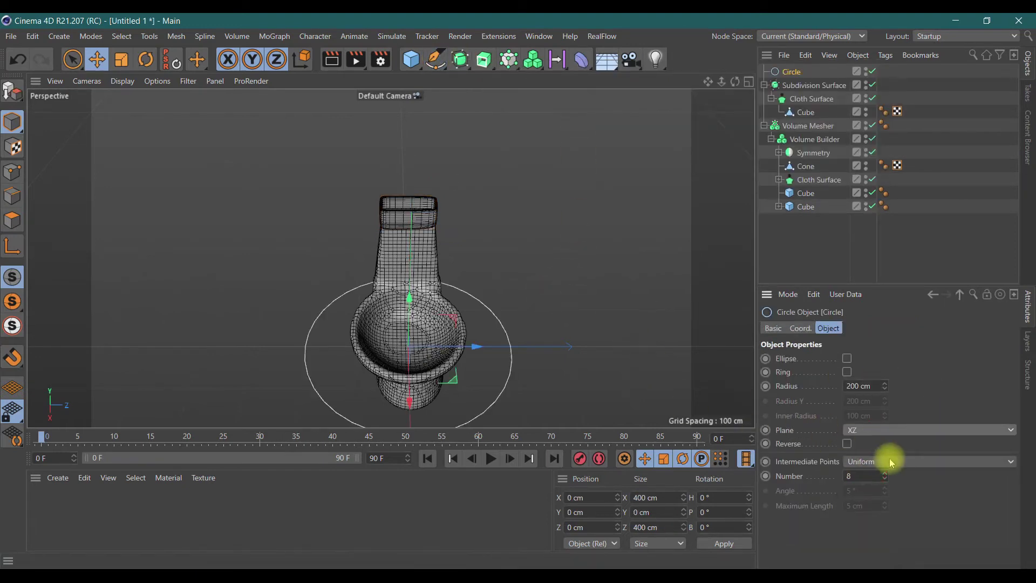
Make the circle an ellipse with radii of 165 cm and 99 cm
left_click_drag(885, 388, 884, 405)
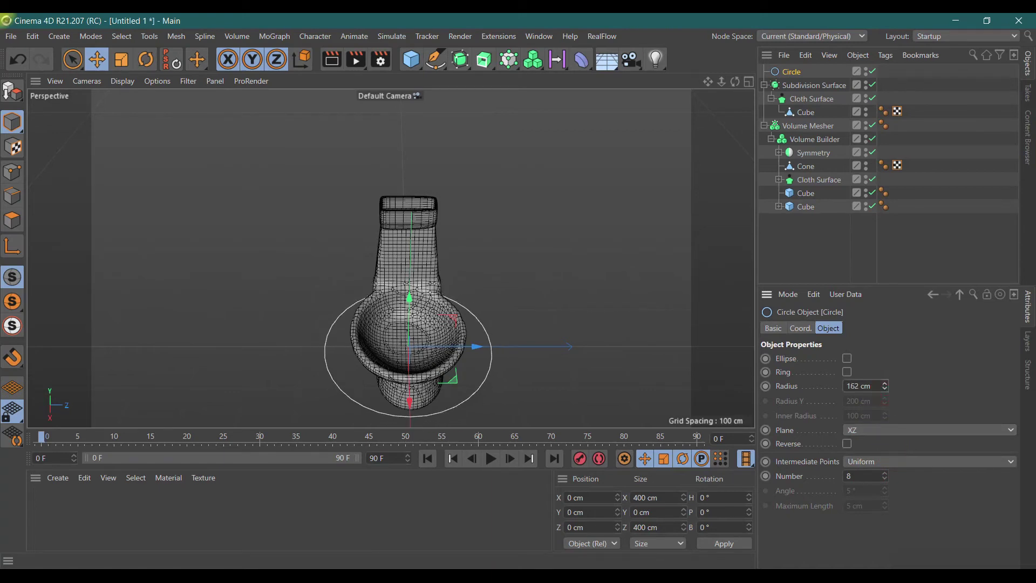
left_click(846, 359)
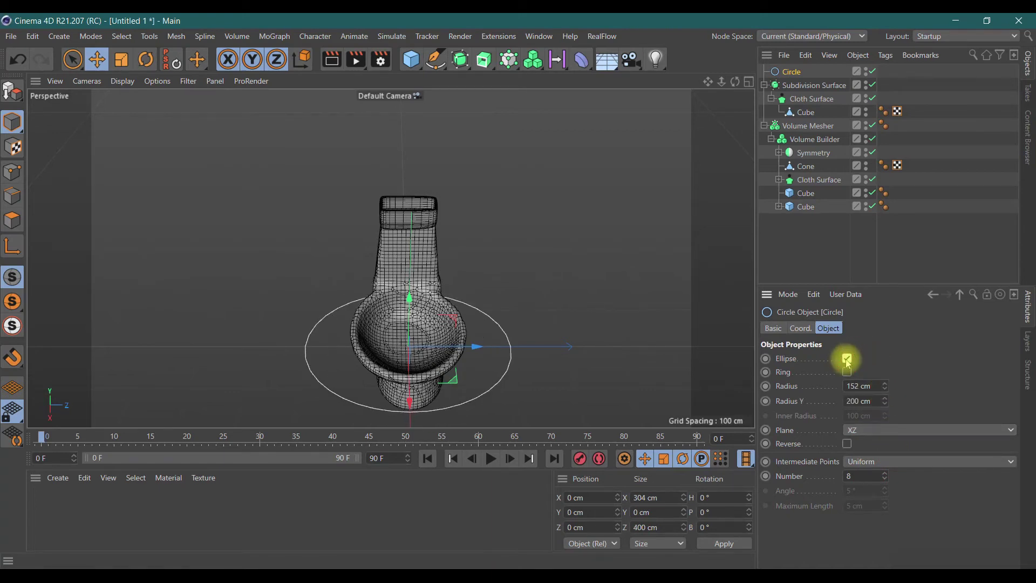
left_click(880, 402)
type("152")
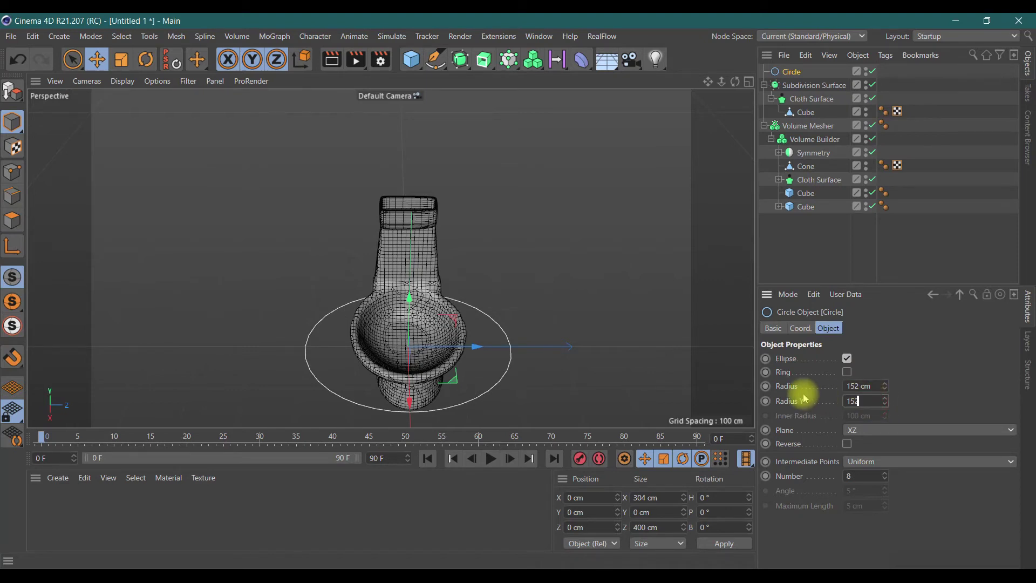
left_click_drag(887, 390, 879, 391)
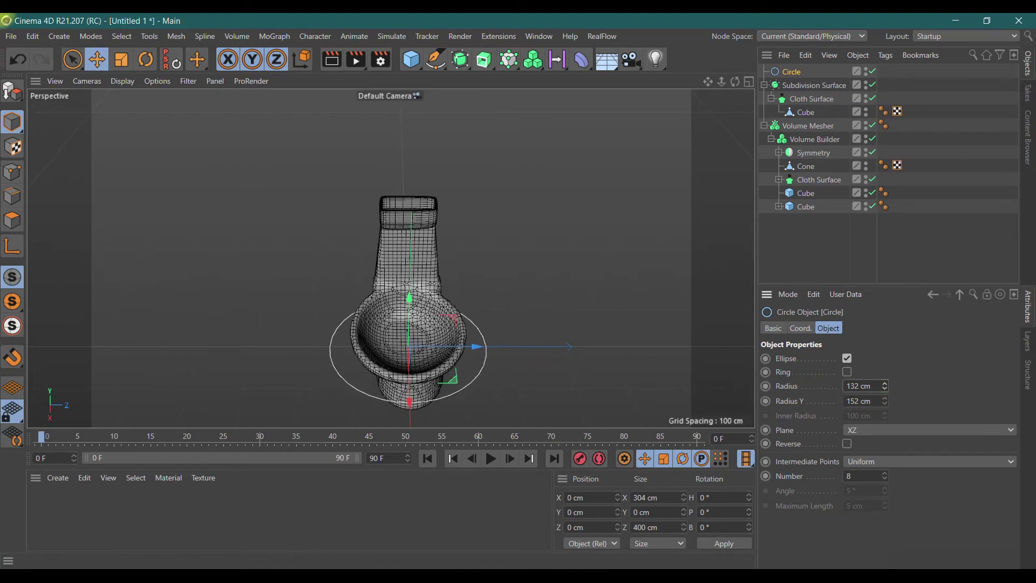
left_click_drag(883, 404, 863, 404)
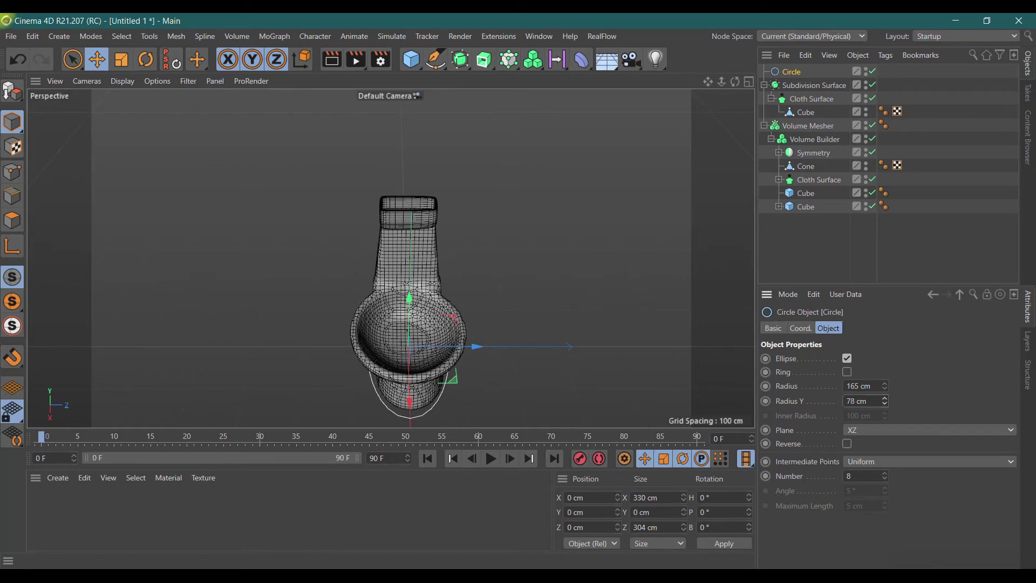
mouse_move(734, 81)
left_mouse_down()
mouse_move(391, 258)
mouse_move(426, 254)
left_mouse_up()
left_click(828, 329)
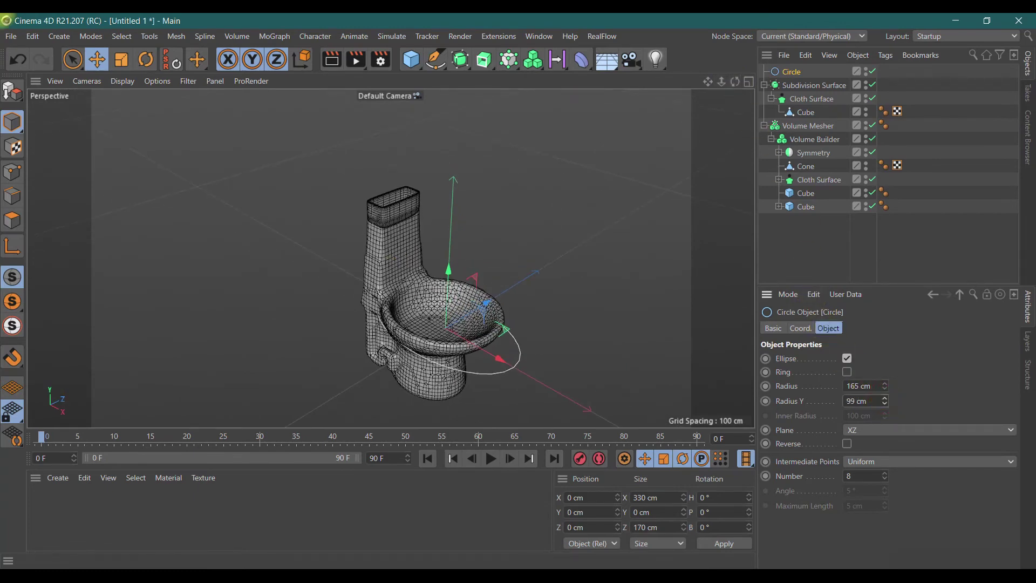
Raise the ellipse up to the bowl and shrink both its radii
mouse_move(453, 268)
left_mouse_down()
mouse_move(454, 245)
mouse_move(450, 255)
left_mouse_up()
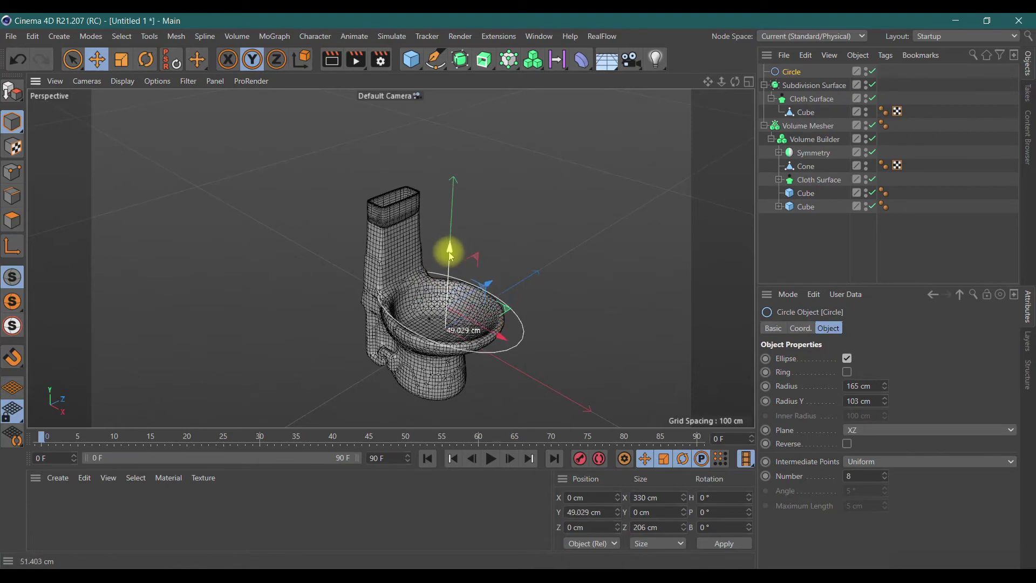
mouse_move(735, 81)
left_mouse_down()
mouse_move(696, 84)
mouse_move(670, 164)
left_mouse_up()
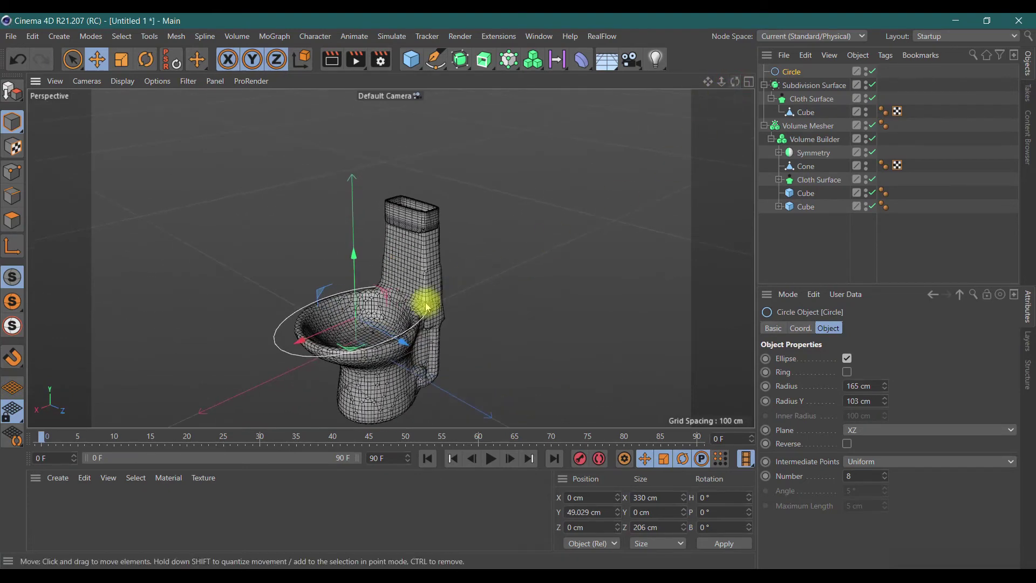
left_click(886, 389)
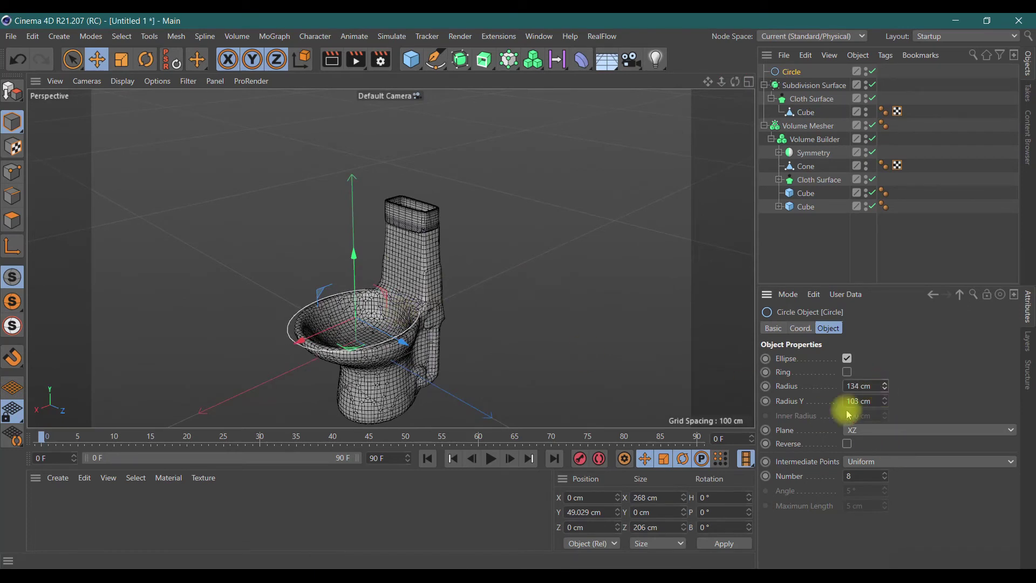
left_click_drag(300, 339, 304, 354)
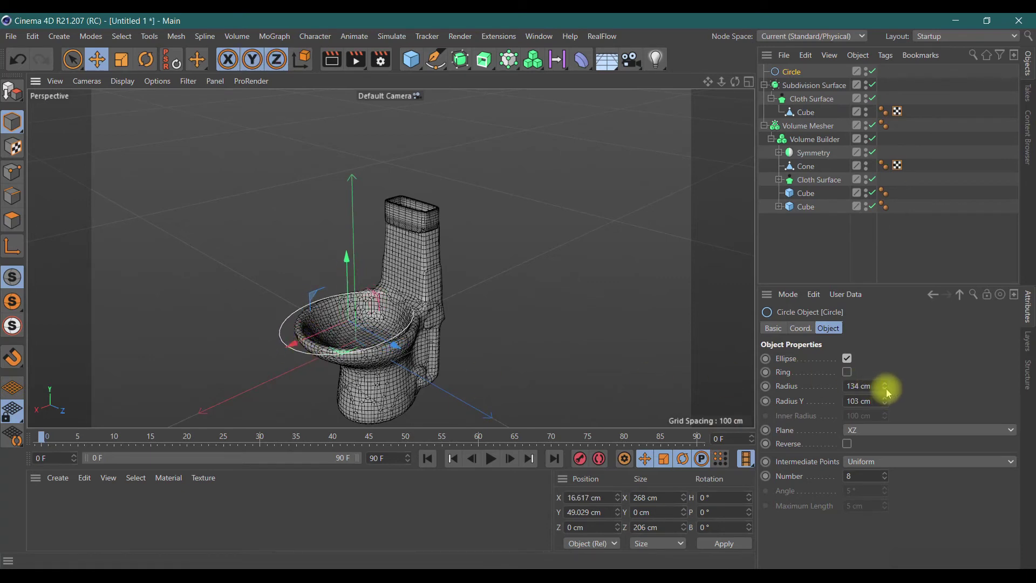
mouse_move(887, 392)
left_mouse_down()
mouse_move(624, 382)
mouse_move(871, 398)
left_mouse_up()
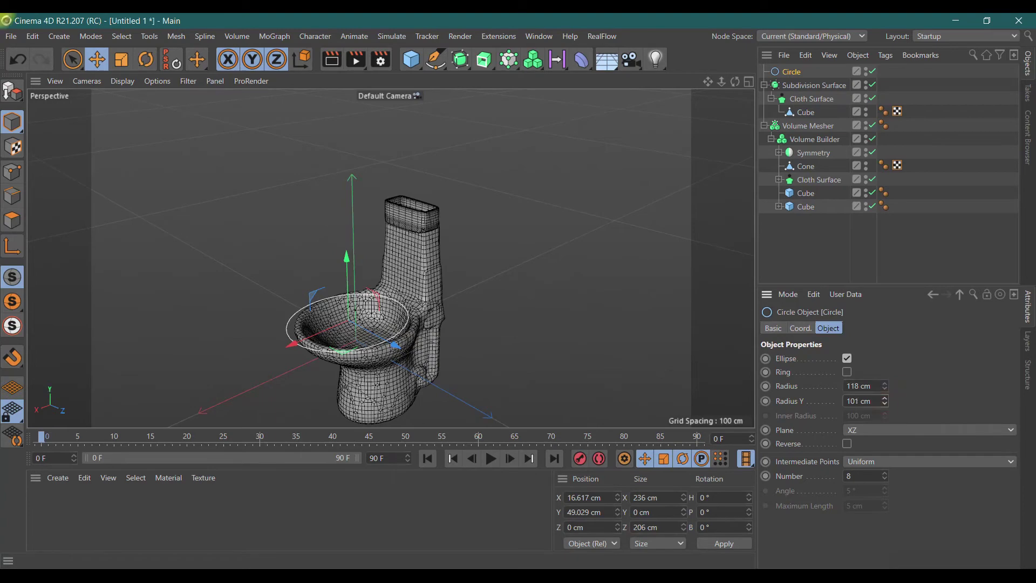
left_click_drag(884, 401, 884, 401)
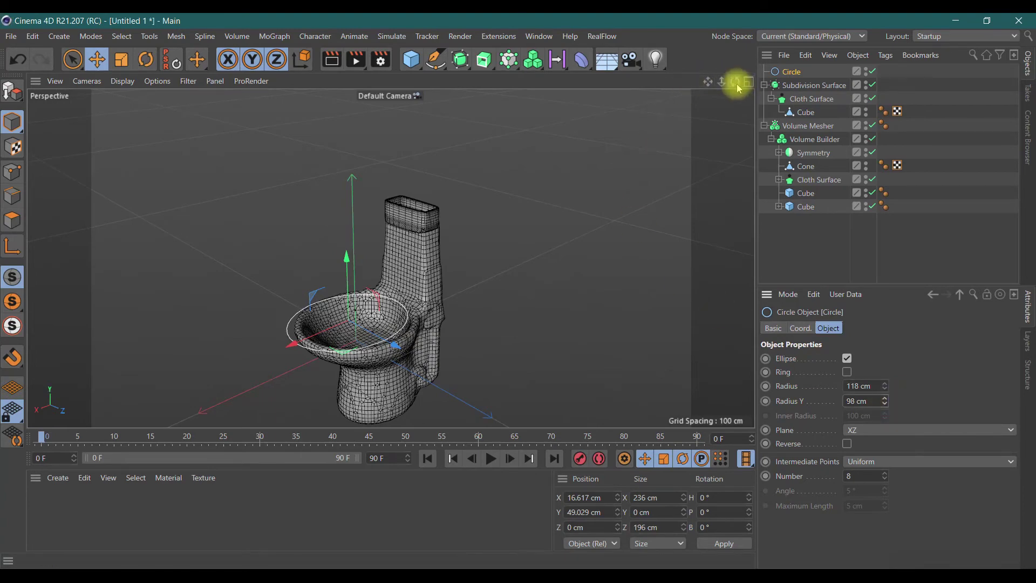
Move the ellipse over the bowl along X and set radii to 122 by 110 cm
left_click_drag(738, 88, 462, 260)
scroll(421, 334, "up", 2)
scroll(426, 339, "up", 2)
mouse_move(532, 382)
left_mouse_down()
mouse_move(513, 303)
mouse_move(493, 279)
left_mouse_up()
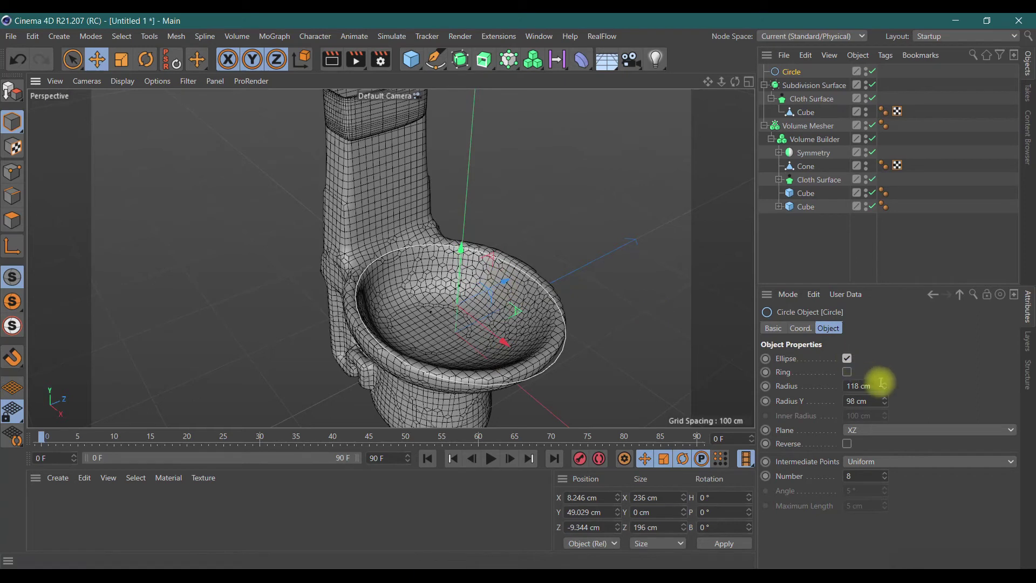
left_click_drag(887, 385, 887, 377)
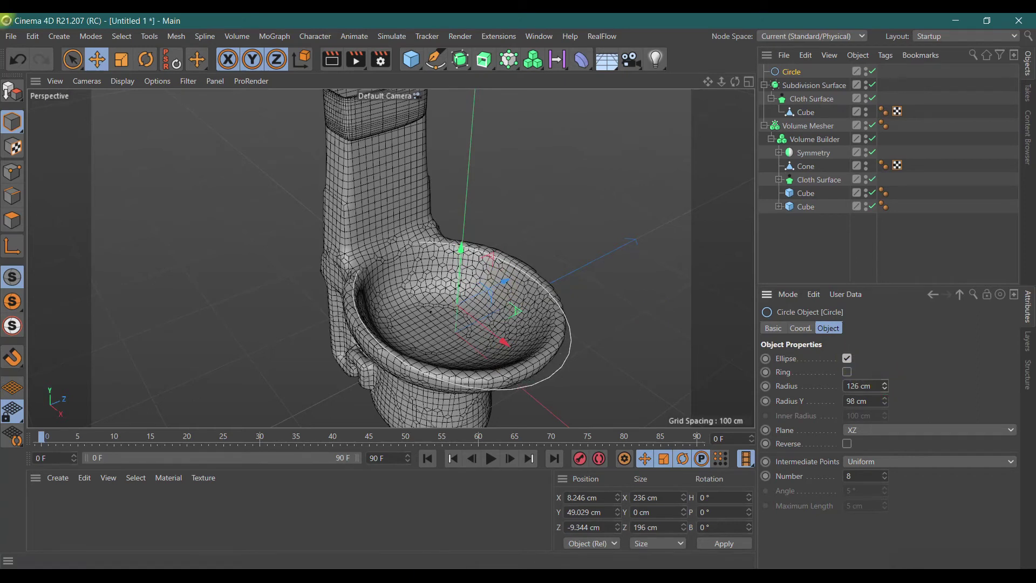
left_click_drag(886, 399, 886, 394)
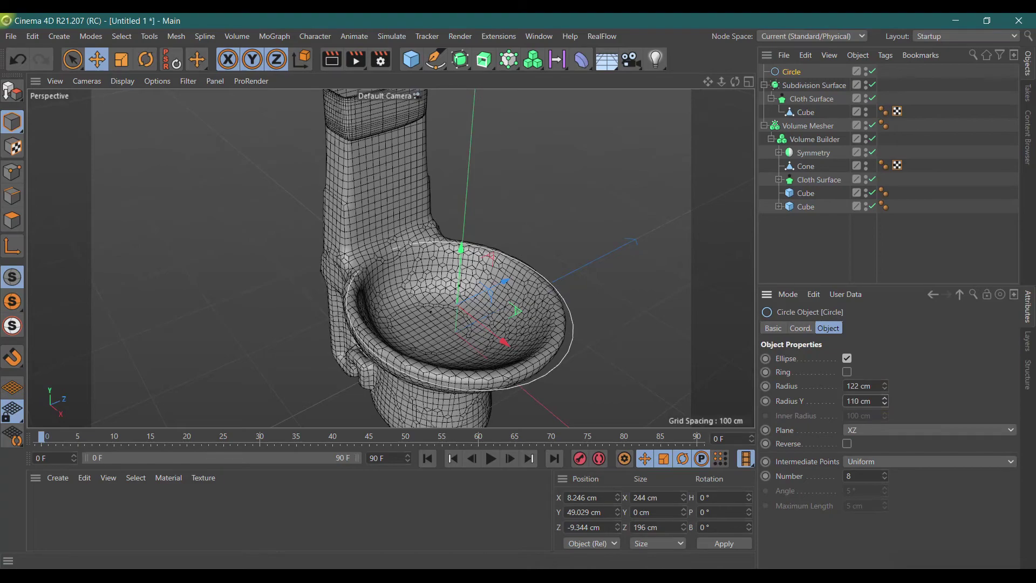
Slide the ellipse along Z to centre it on the bowl rim at about 49 cm height
left_click_drag(736, 87, 391, 259)
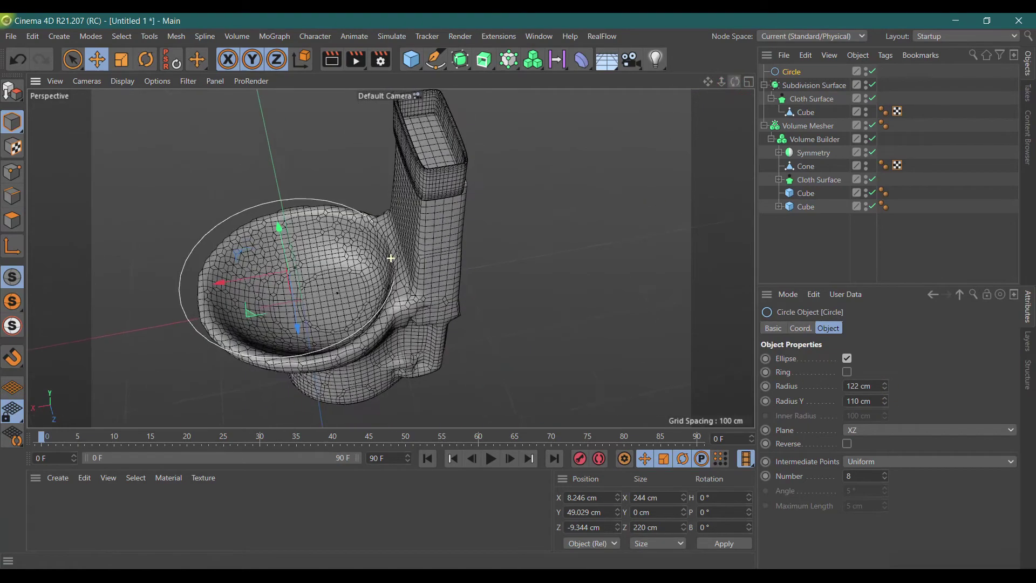
left_click_drag(391, 259, 418, 188)
left_click_drag(441, 309, 452, 311)
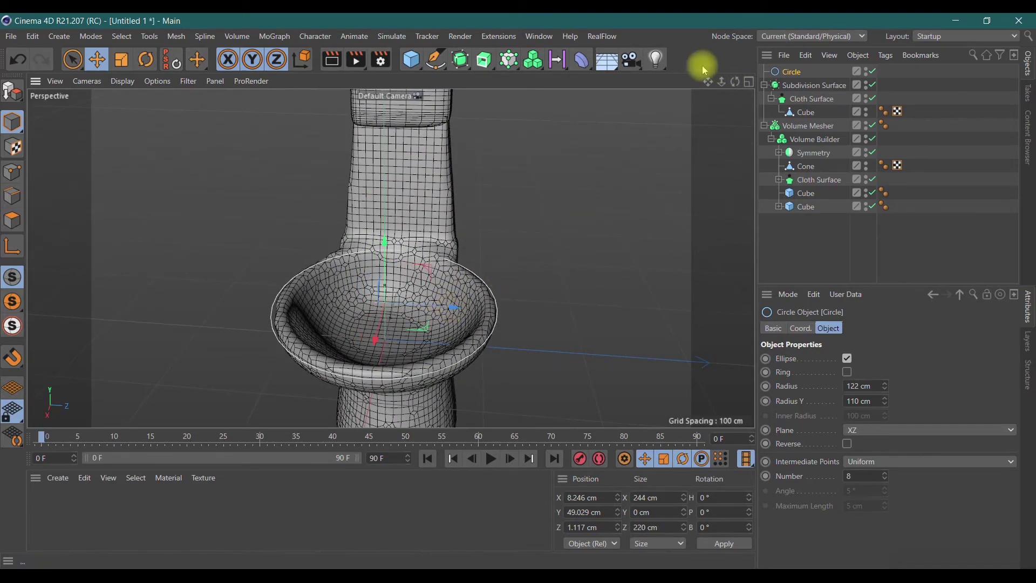
left_click_drag(735, 81, 391, 258)
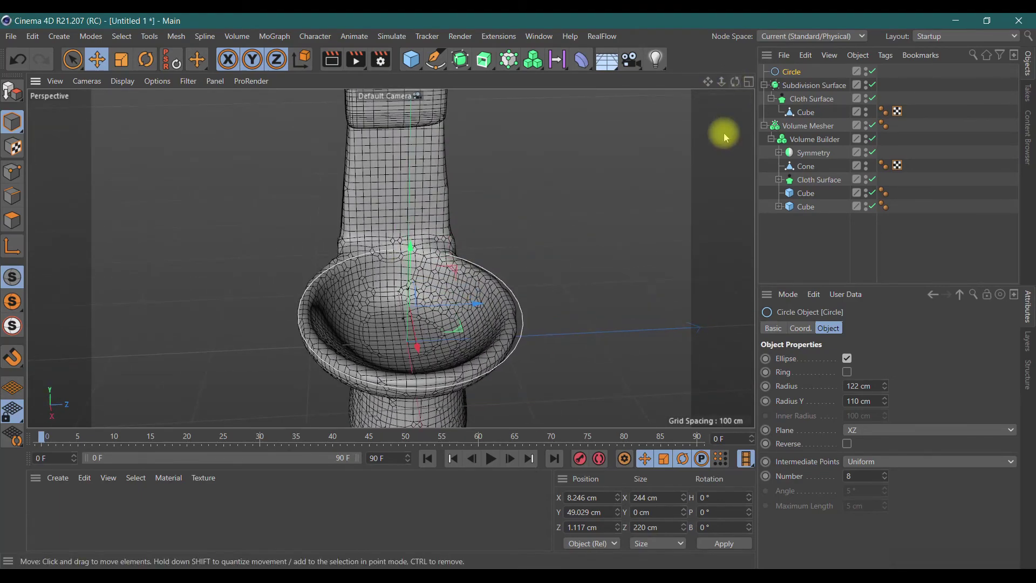
left_click_drag(484, 59, 538, 73)
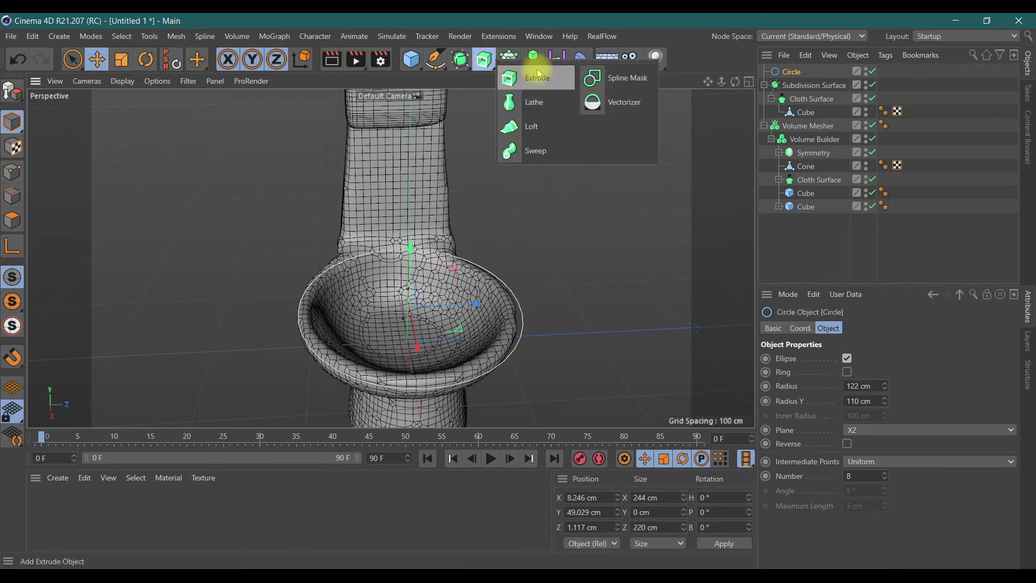
Extrude the ellipse with Movement set to 0/7/0 cm
left_click(540, 77)
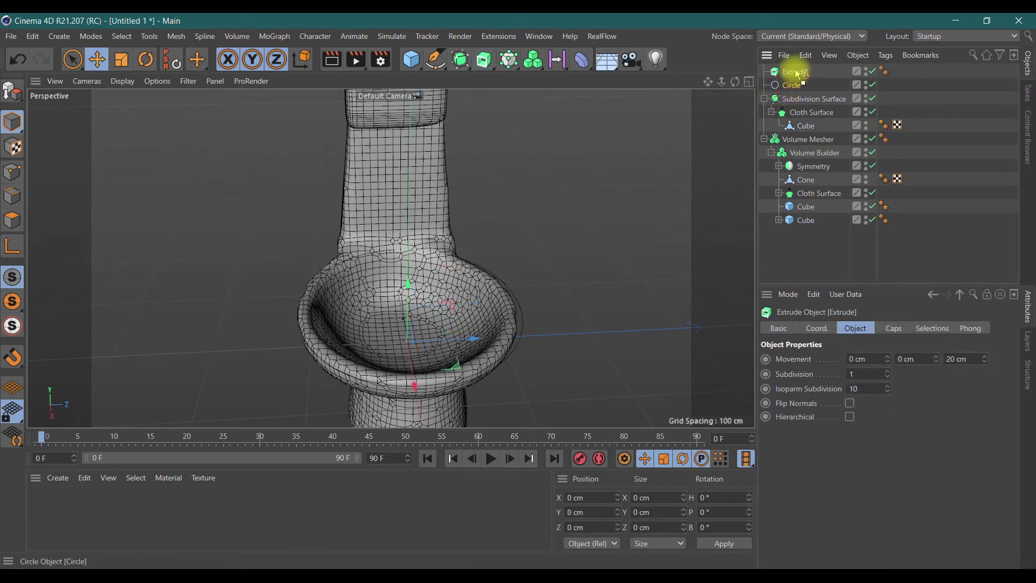
left_click_drag(792, 86, 798, 74)
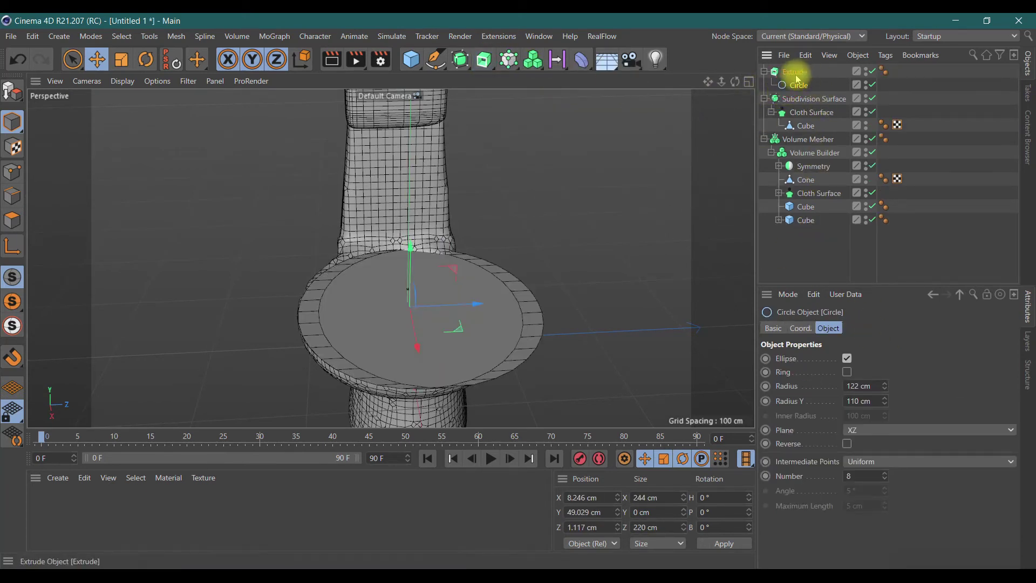
left_click(795, 72)
left_click(954, 359)
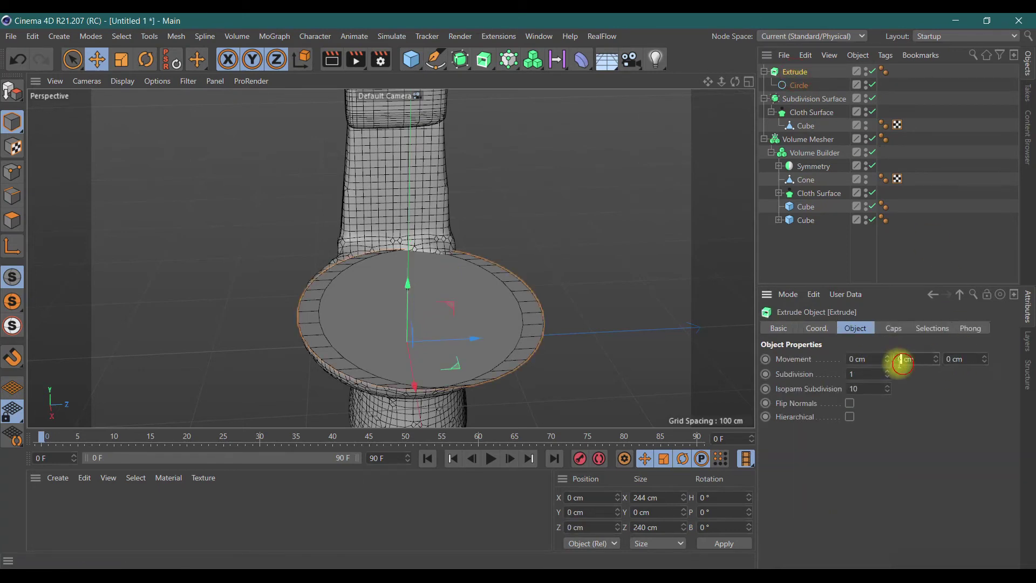
left_click(902, 360)
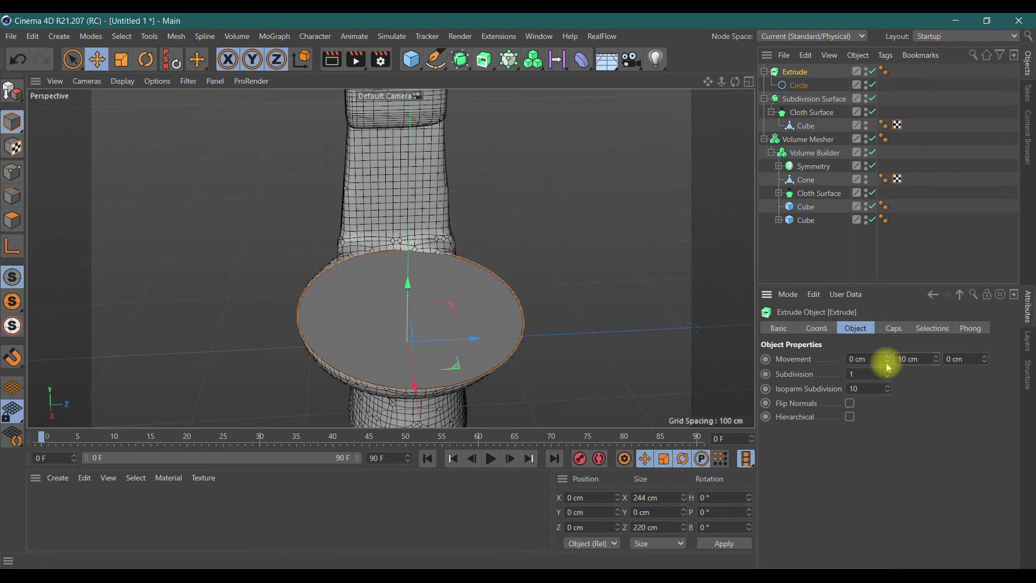
left_click(953, 443)
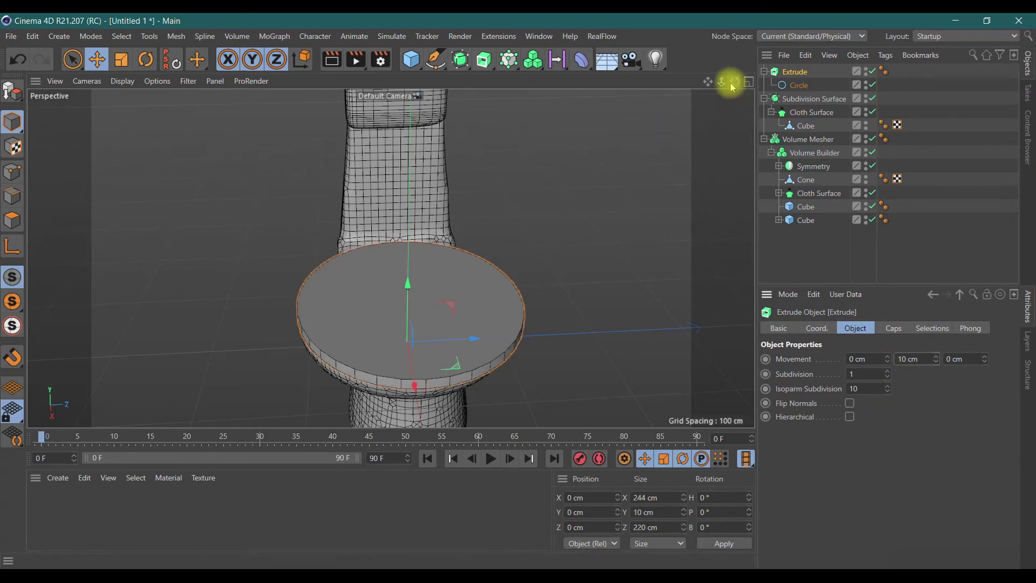
Make the 7 cm seat disc an editable polygon object
left_click_drag(735, 81, 712, 89)
left_click_drag(390, 258, 391, 258)
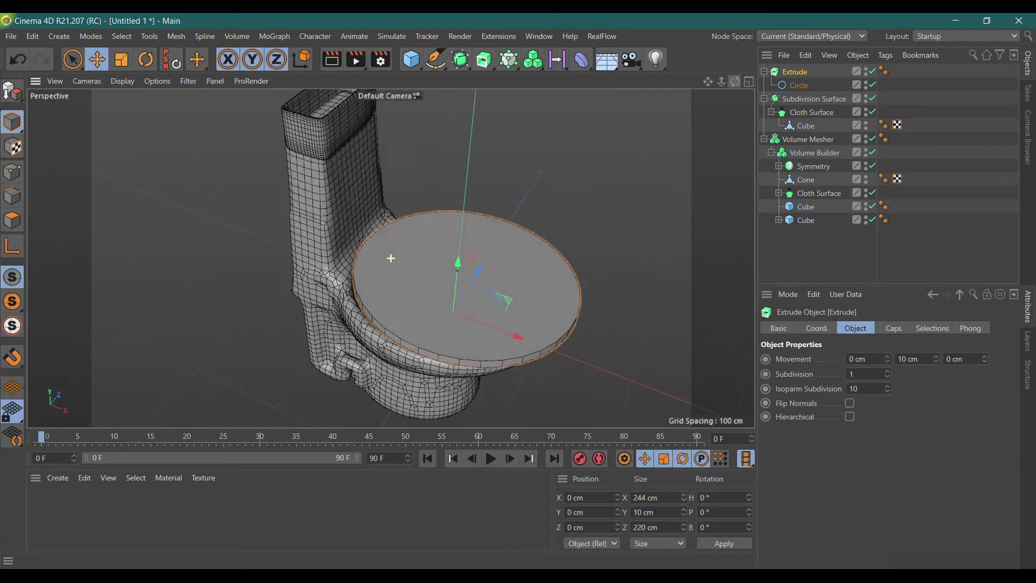
left_click_drag(390, 258, 735, 81)
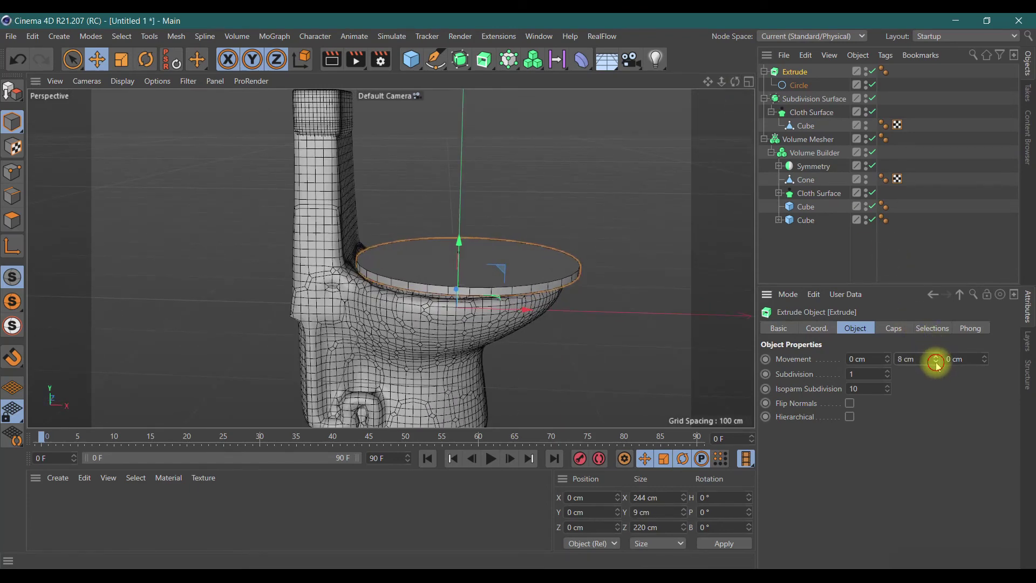
left_click_drag(717, 92, 391, 258)
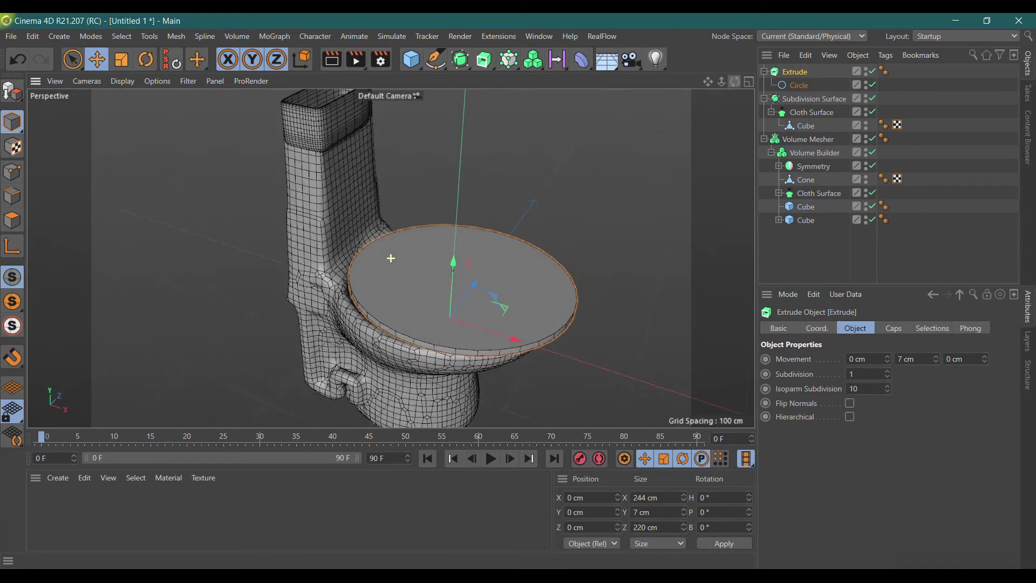
left_click(11, 91)
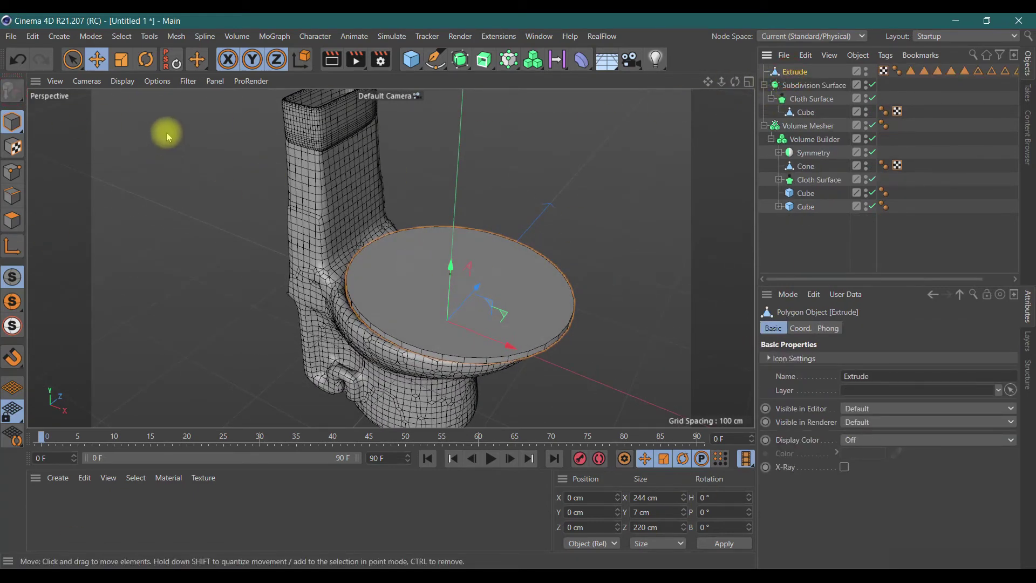
Shrink the seat disc front-to-back and lower it slightly onto the bowl
left_click(122, 60)
left_click_drag(735, 81, 717, 95)
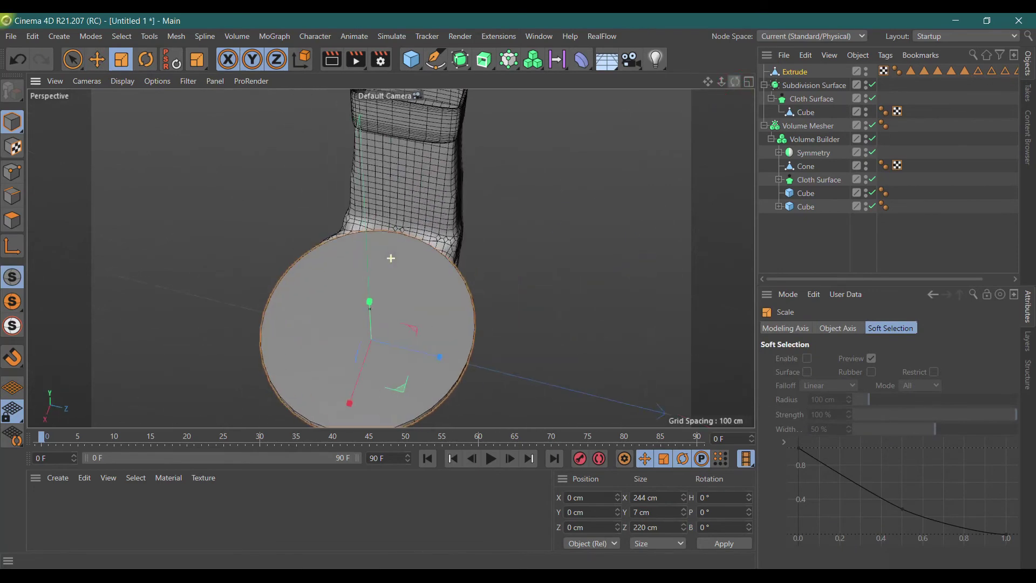
left_click_drag(483, 333, 460, 337)
mouse_move(734, 81)
left_mouse_down()
mouse_move(391, 258)
mouse_move(728, 242)
left_mouse_up()
left_click(98, 60)
left_click_drag(455, 247, 456, 249)
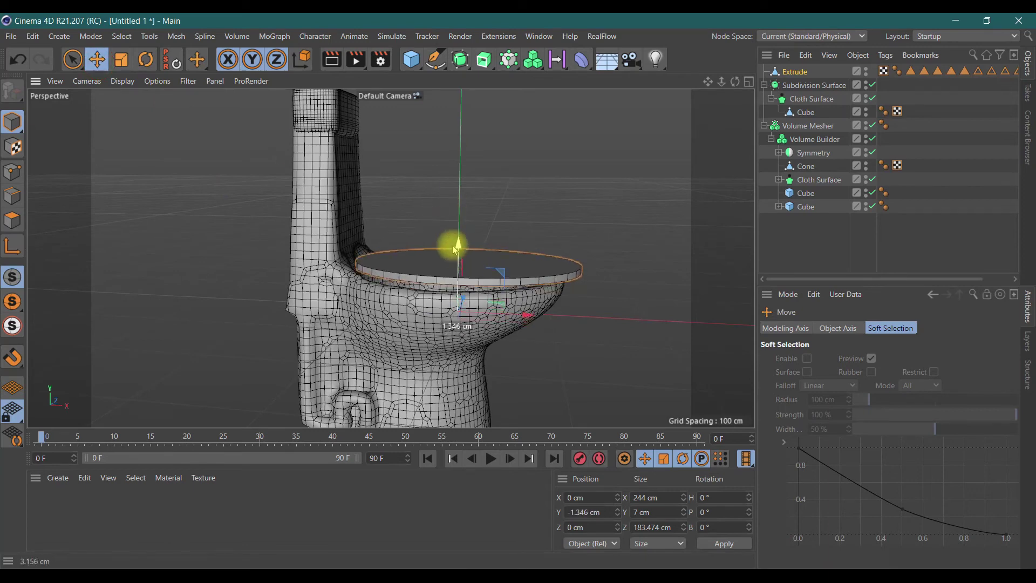
left_click_drag(734, 82, 702, 92)
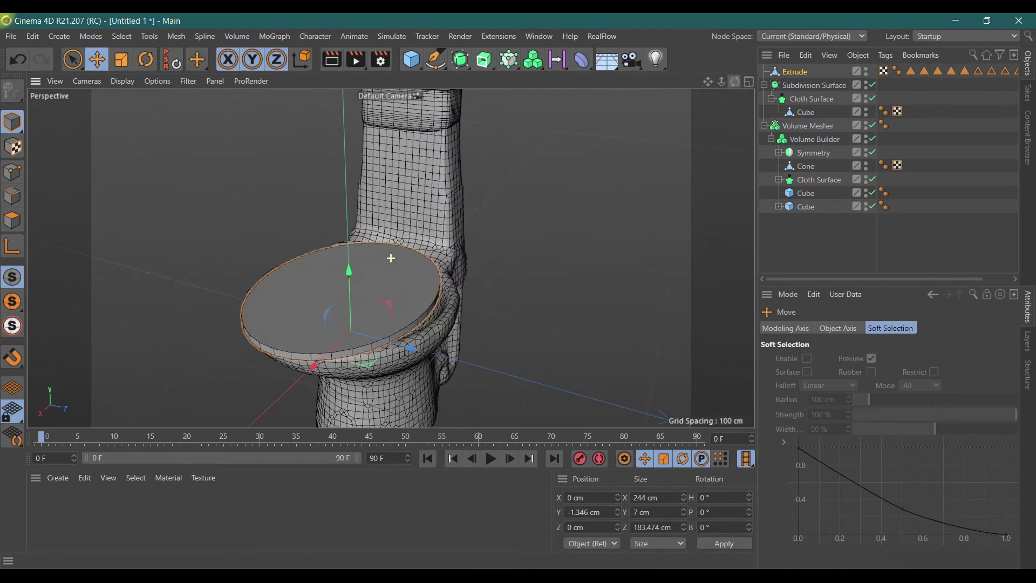
left_click_drag(390, 258, 728, 116)
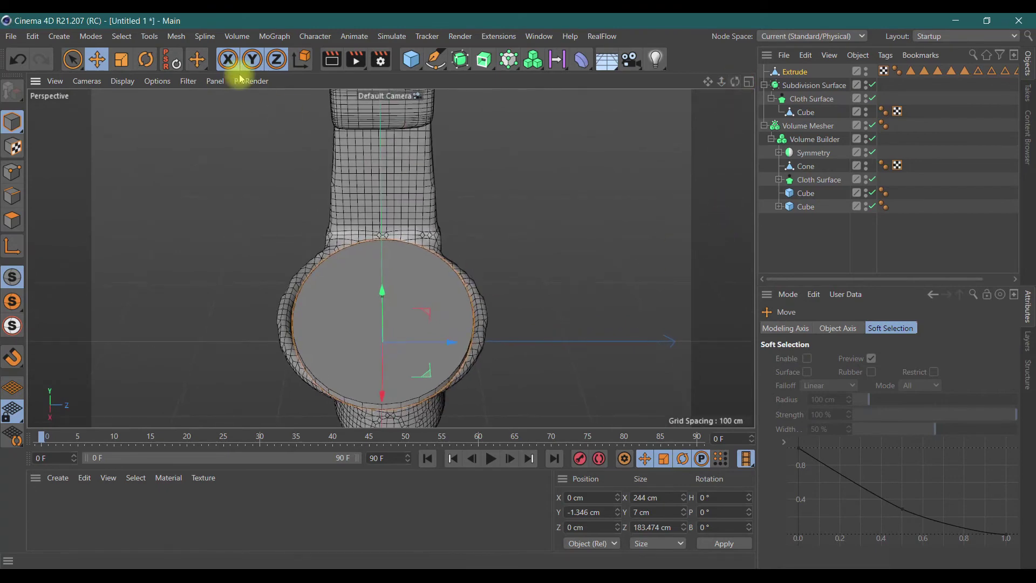
In the four-view layout, stretch the disc along Z and narrow it along X
left_click(121, 60)
left_click_drag(447, 342, 462, 347)
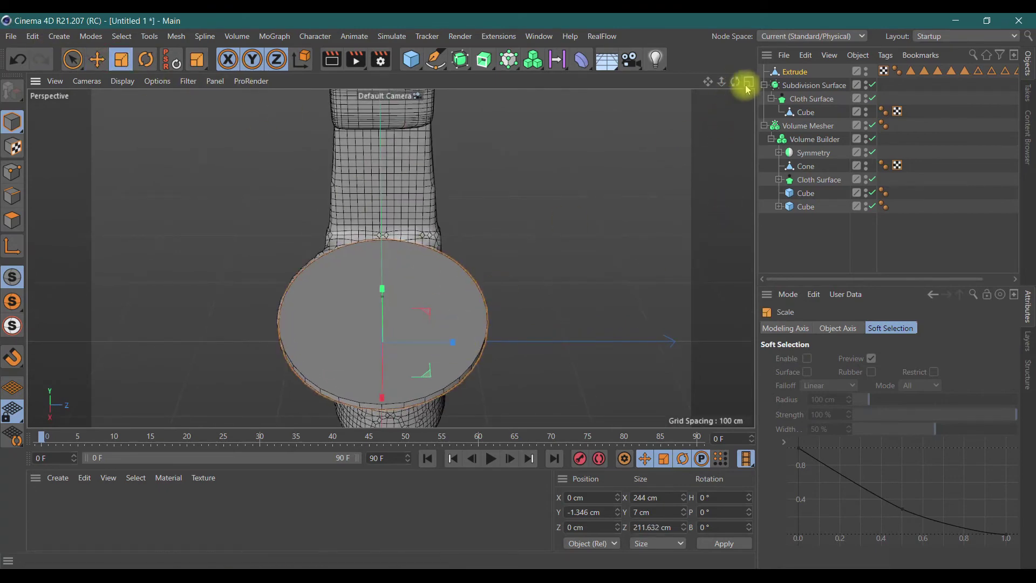
left_click(749, 81)
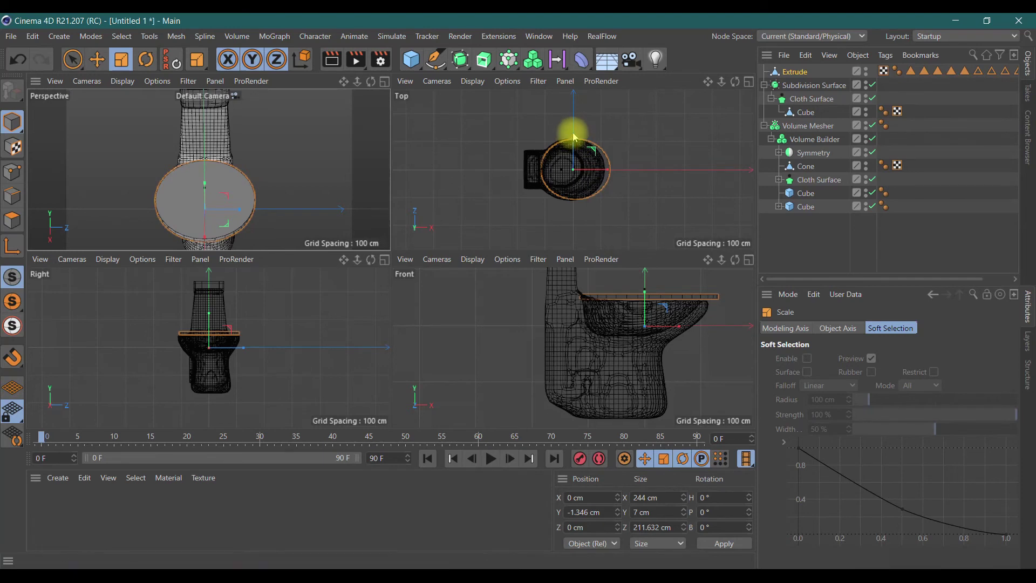
left_click_drag(573, 140, 576, 138)
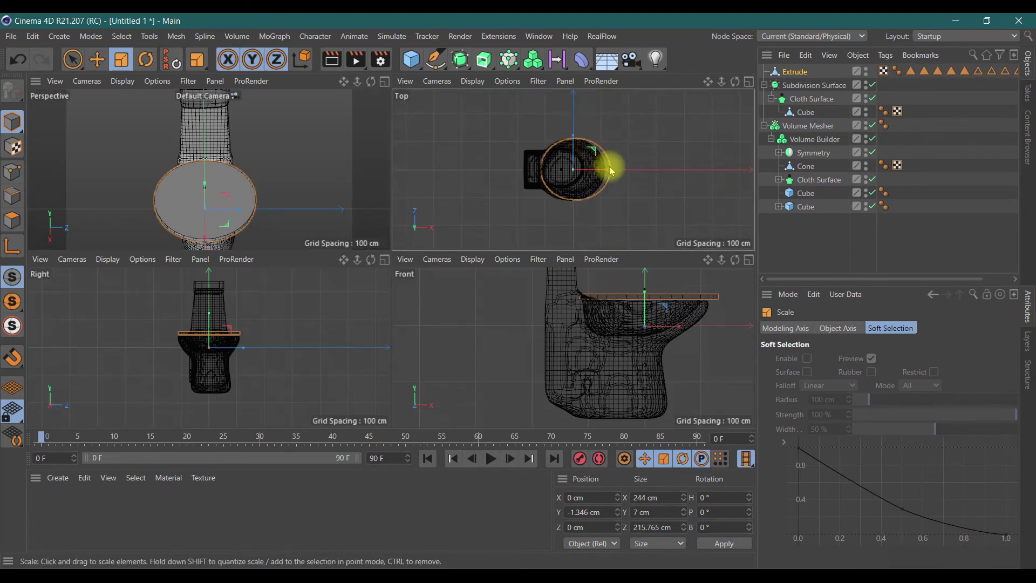
left_click_drag(611, 169, 607, 170)
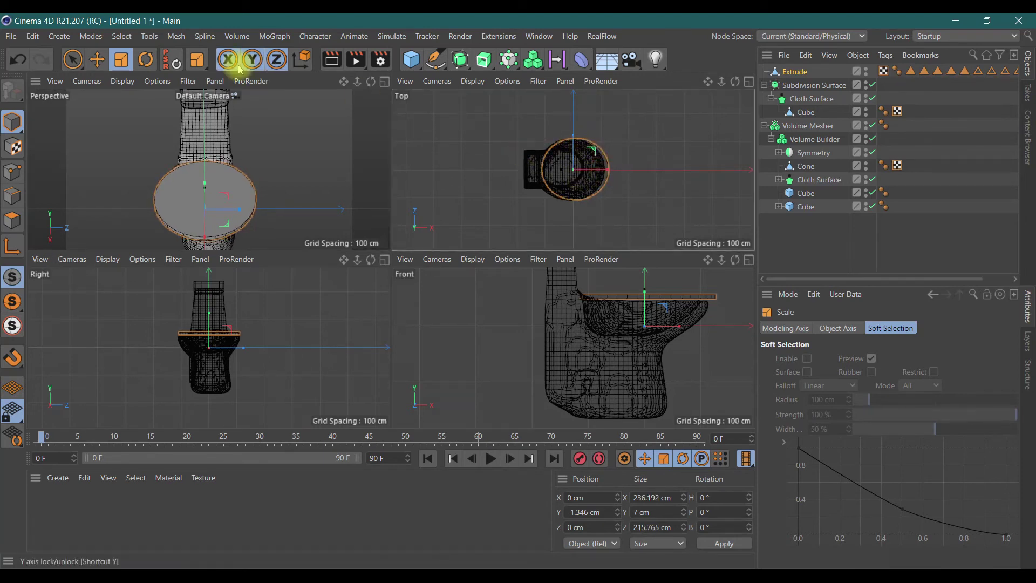
Shift the disc to about -3.872 cm along X to centre it on the bowl rim
left_click(97, 60)
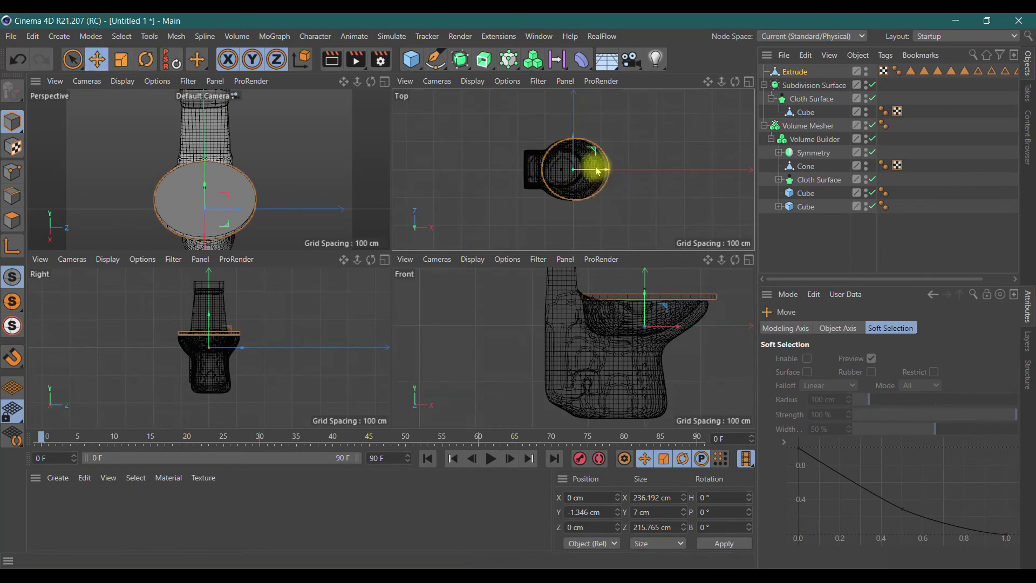
left_click_drag(597, 170, 595, 170)
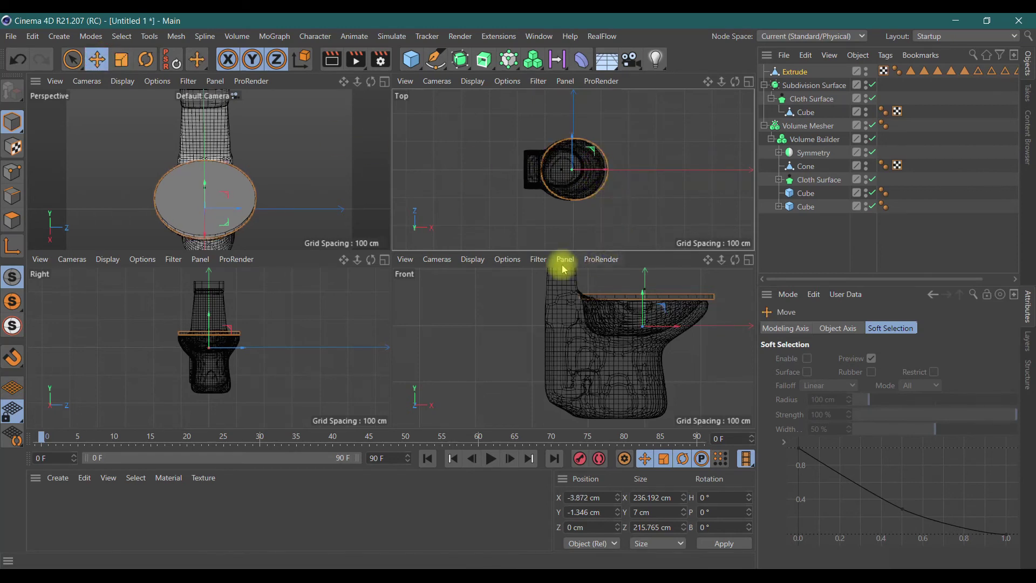
left_click(384, 86)
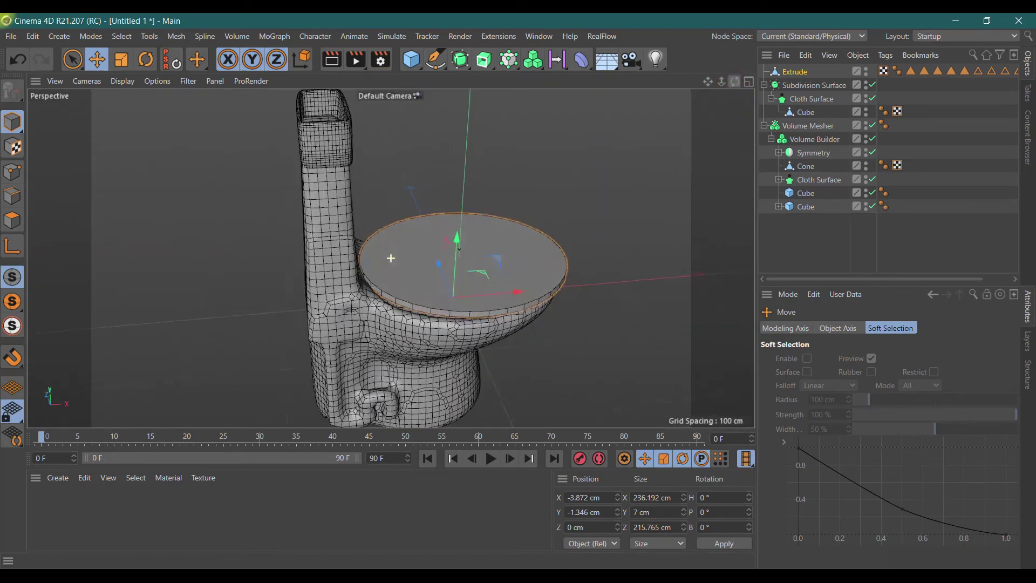
left_click_drag(734, 81, 391, 258)
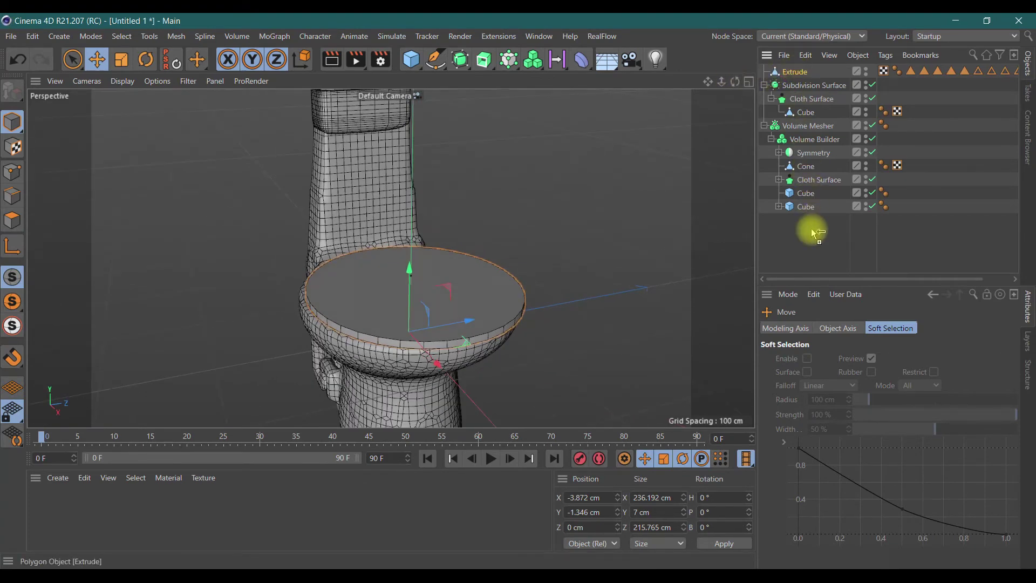
Duplicate the seat disc as Extrude.1 and shrink the copy into a smaller oval
left_click_drag(813, 231, 811, 226, "ctrl")
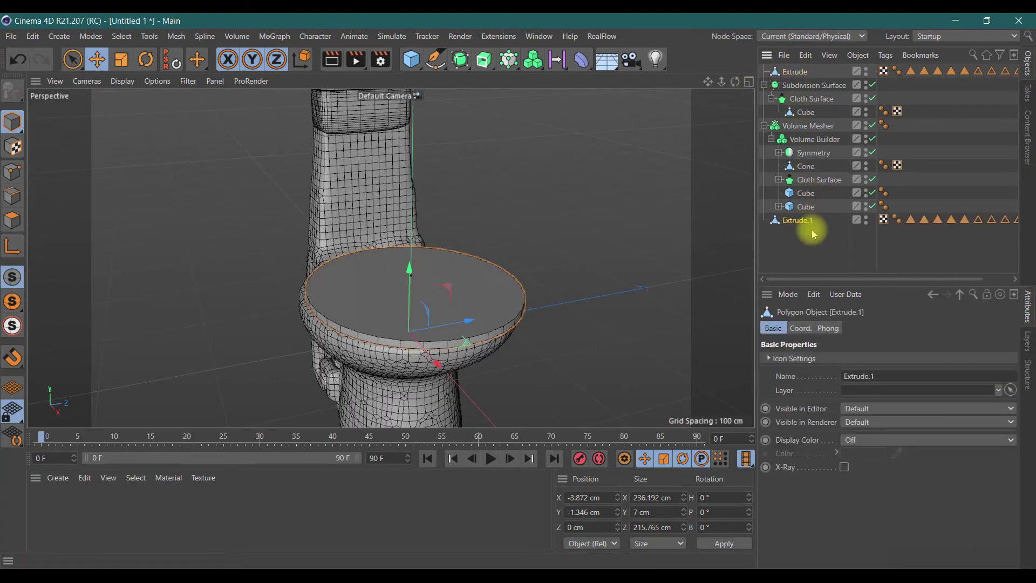
left_click(121, 60)
left_click_drag(469, 324, 458, 326)
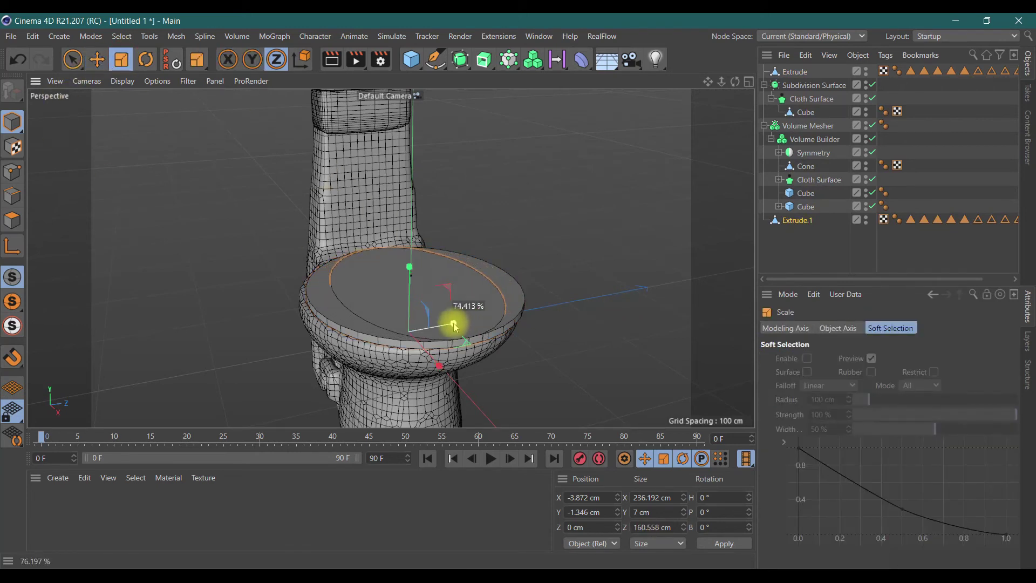
left_click_drag(440, 366, 437, 367)
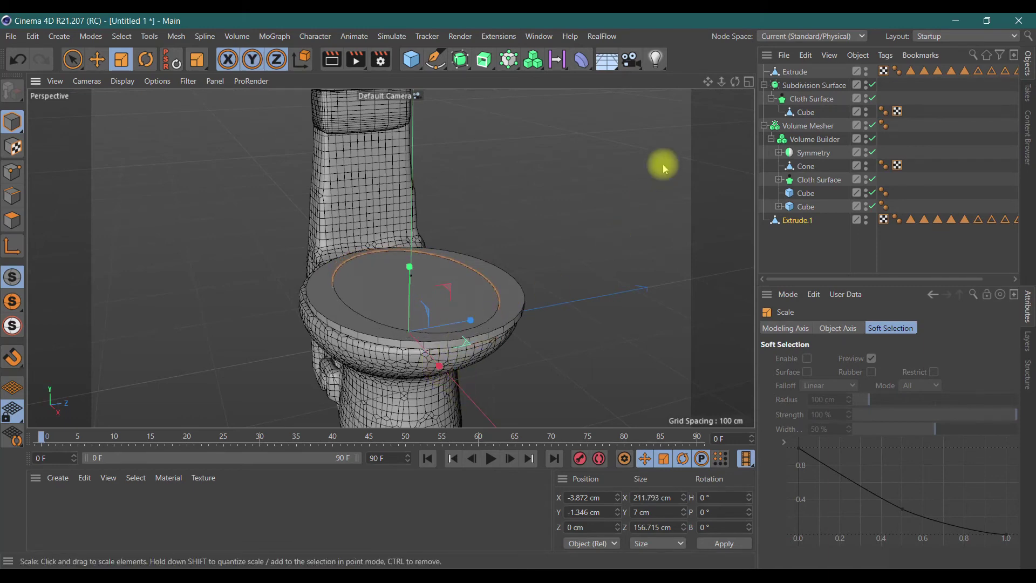
Move the smaller oval along X to 19.426 cm, off-centre on the seat
left_click_drag(735, 81, 712, 140)
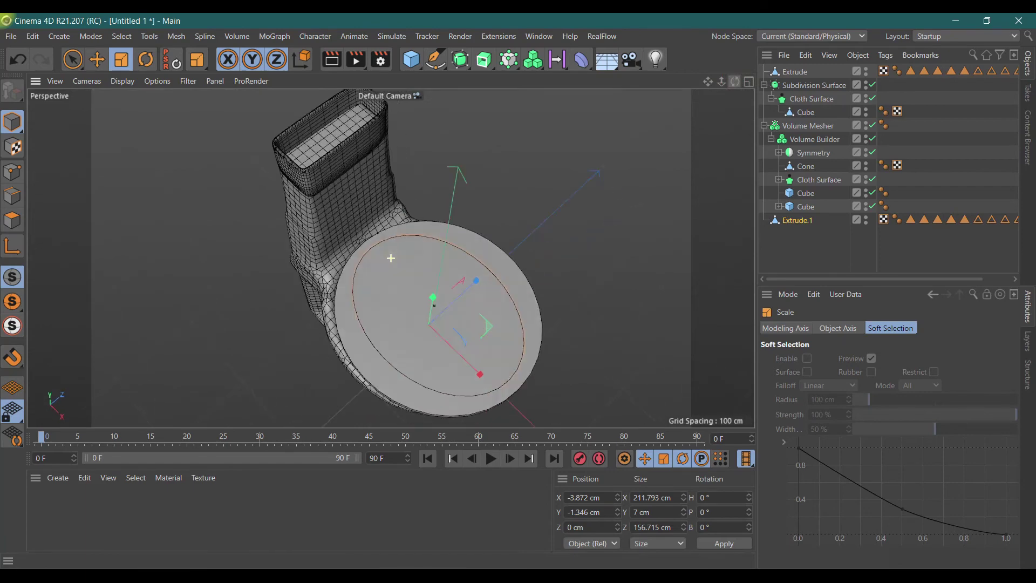
left_click_drag(391, 258, 410, 270)
left_click(492, 343)
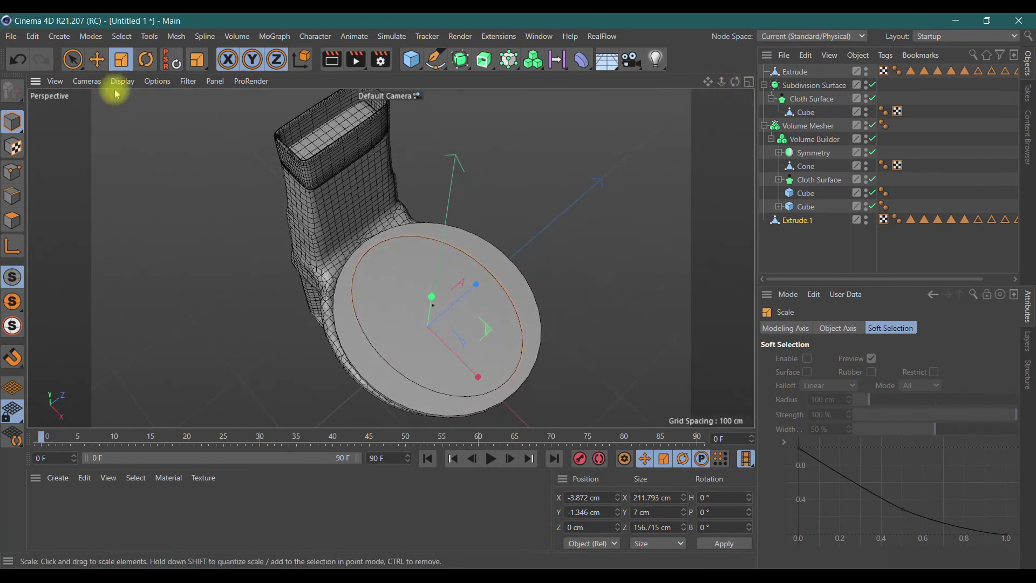
left_click(97, 59)
left_click_drag(481, 374, 498, 391)
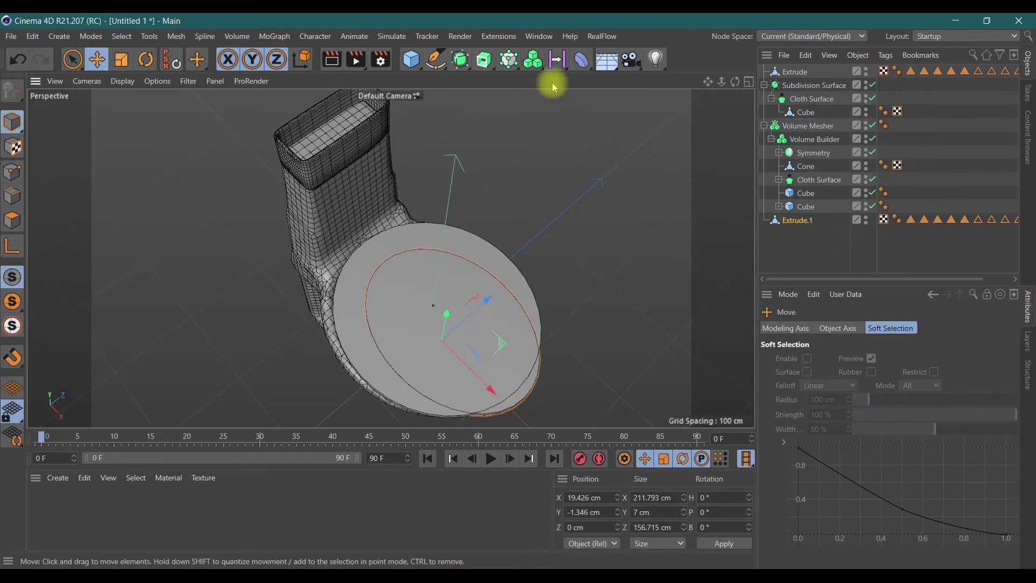
left_click(466, 61)
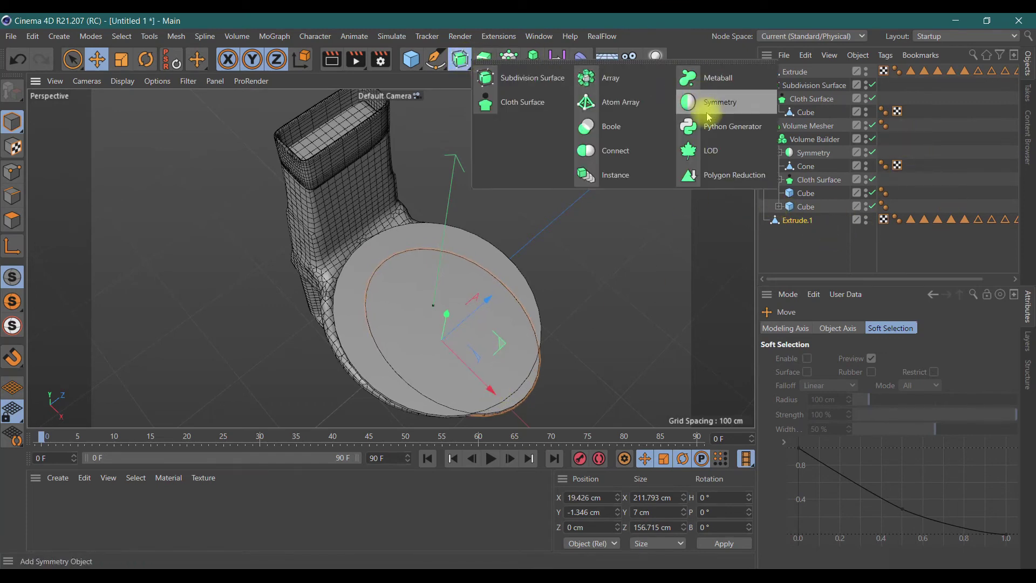
Put Extrude and Extrude.1 under a new Boole and raise Extrude.1 through the seat
left_click(620, 128)
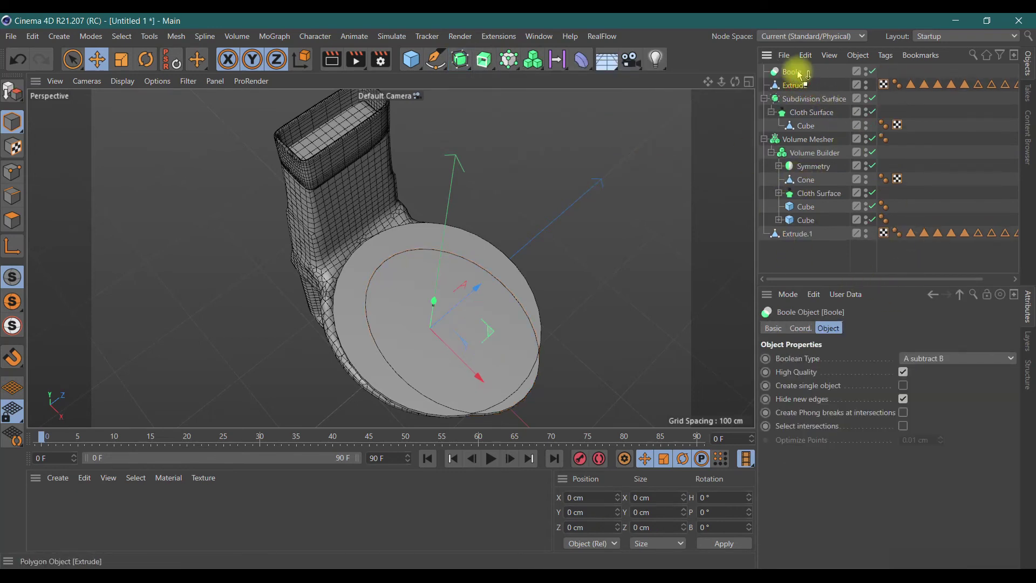
left_click_drag(801, 74, 800, 73)
mouse_move(800, 238)
left_mouse_down()
mouse_move(773, 99)
mouse_move(783, 91)
left_mouse_up()
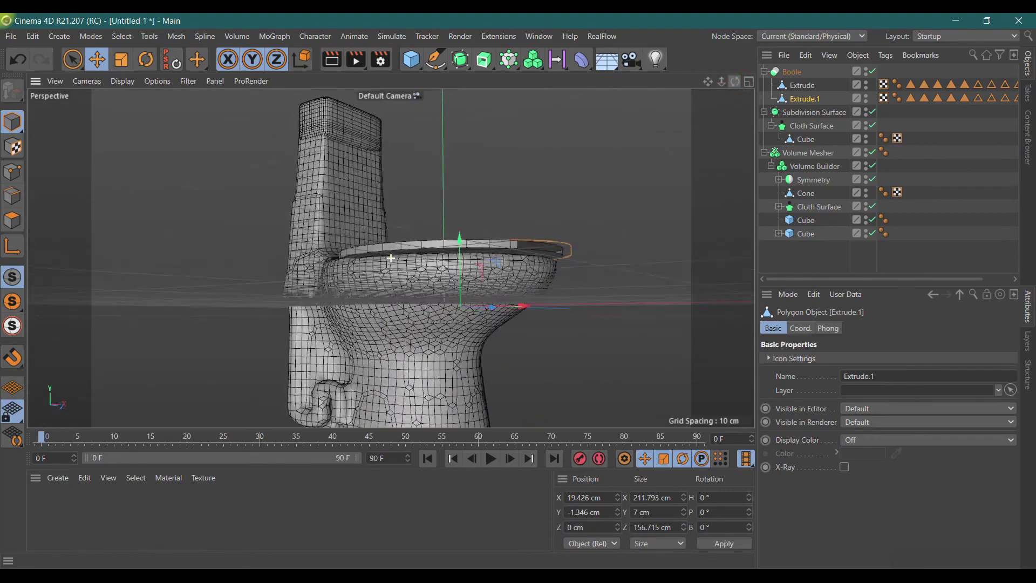
mouse_move(735, 82)
left_mouse_down()
mouse_move(391, 258)
mouse_move(393, 270)
left_mouse_up()
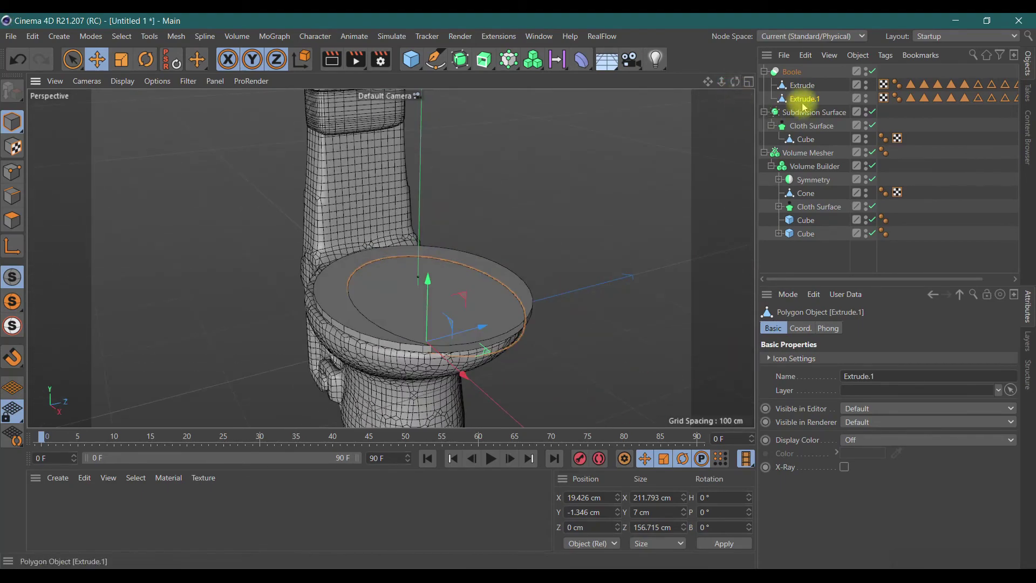
left_click_drag(426, 276, 428, 273)
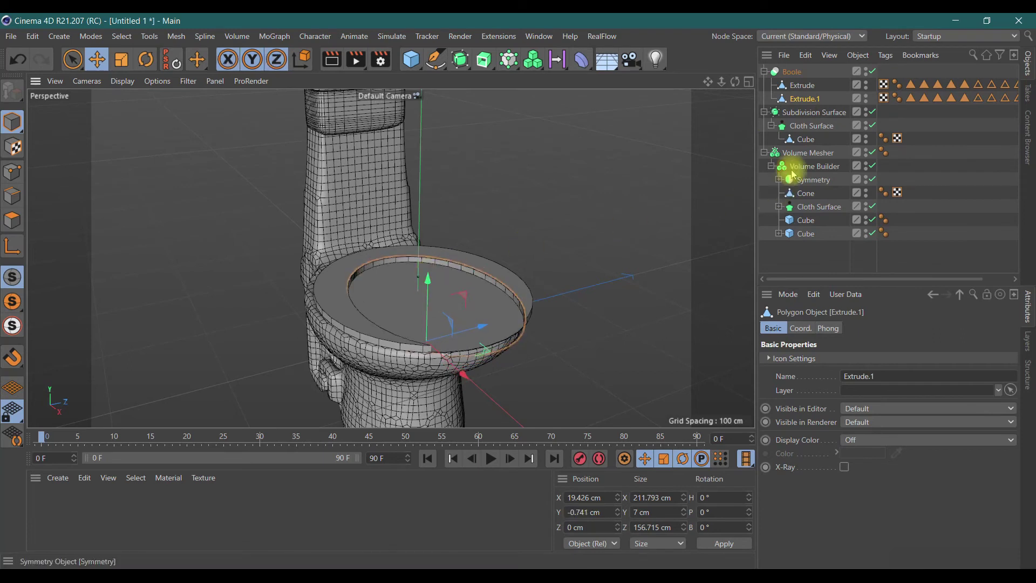
Reposition the cutting disc Extrude.1 along X and Y over the seat
left_click(802, 86)
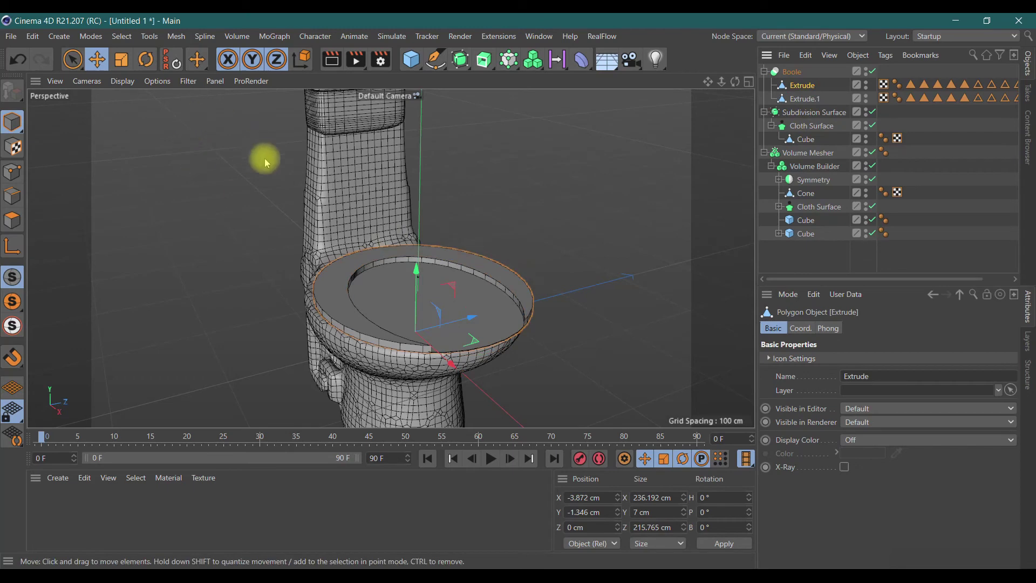
left_click_drag(735, 82, 661, 87)
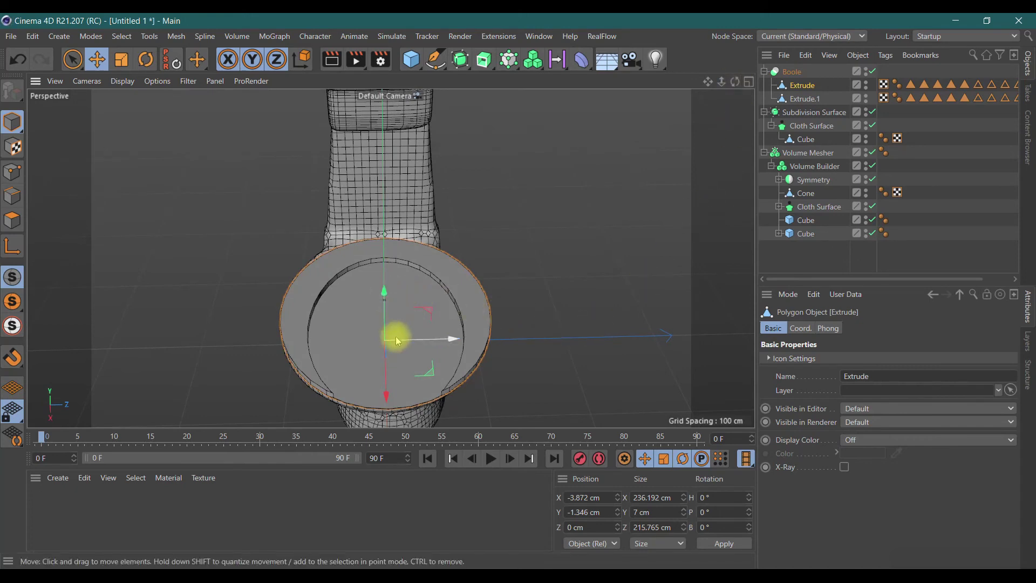
left_click(801, 100)
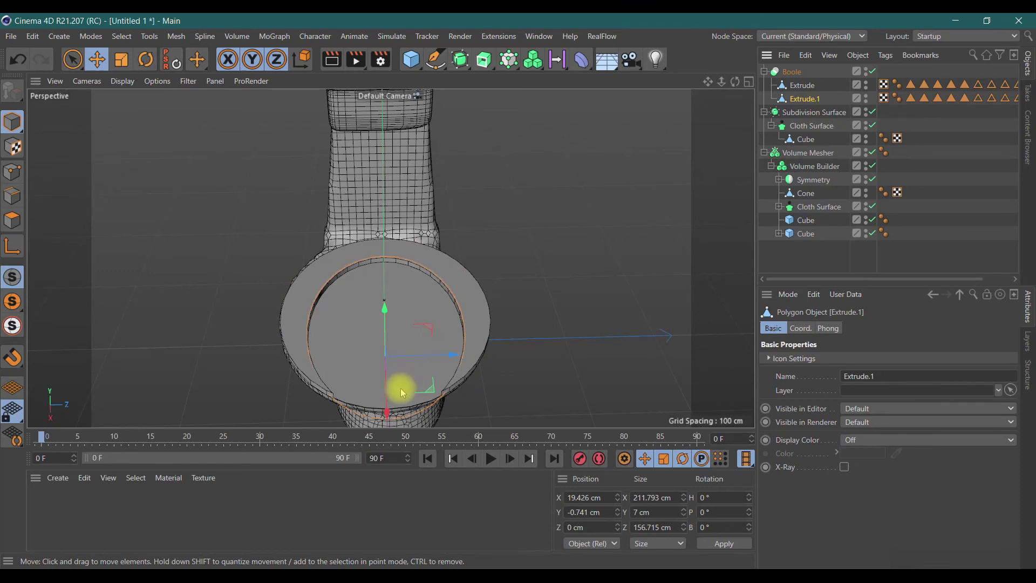
left_click_drag(386, 385, 391, 354)
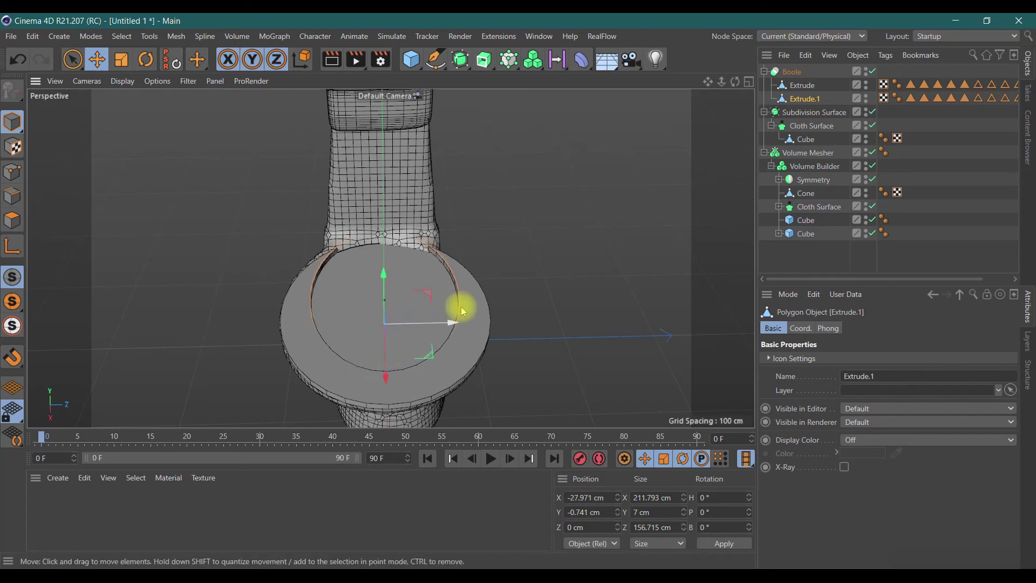
left_click_drag(735, 81, 693, 104)
left_click_drag(434, 248, 445, 251)
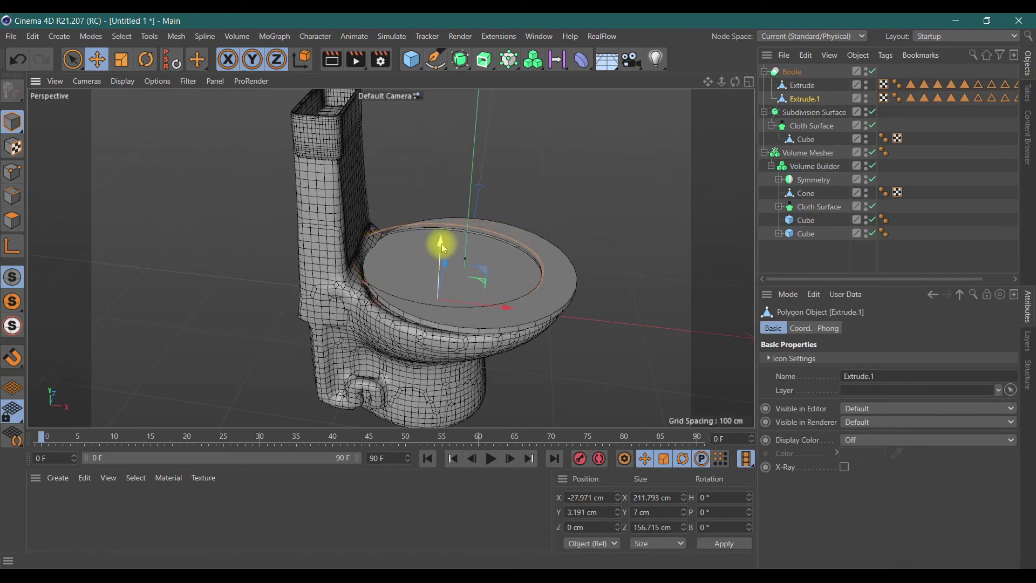
Take Extrude.1 out of the Boole and thicken it to about 26.5 cm
left_click(122, 59)
mouse_move(439, 247)
left_mouse_down()
mouse_move(439, 180)
mouse_move(456, 235)
left_mouse_up()
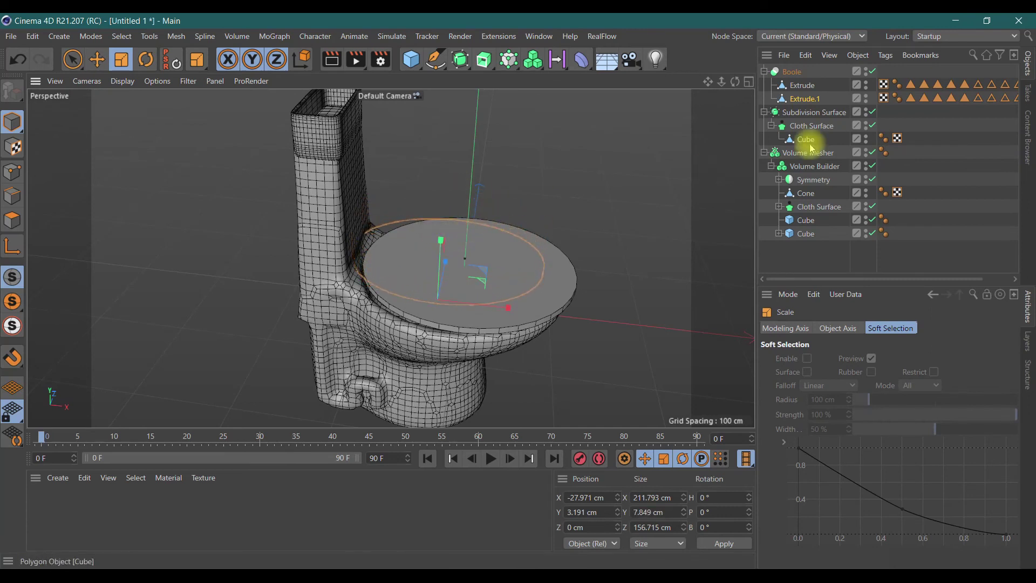
left_click(810, 101)
left_click_drag(799, 243, 794, 246)
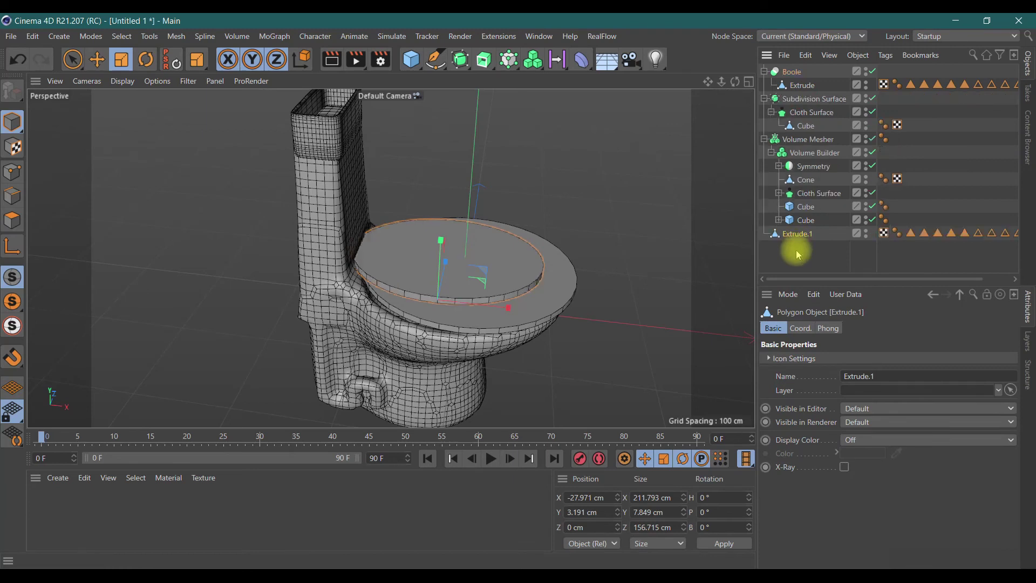
mouse_move(442, 239)
left_mouse_down()
mouse_move(450, 253)
mouse_move(446, 238)
mouse_move(513, 127)
mouse_move(577, 60)
left_mouse_up()
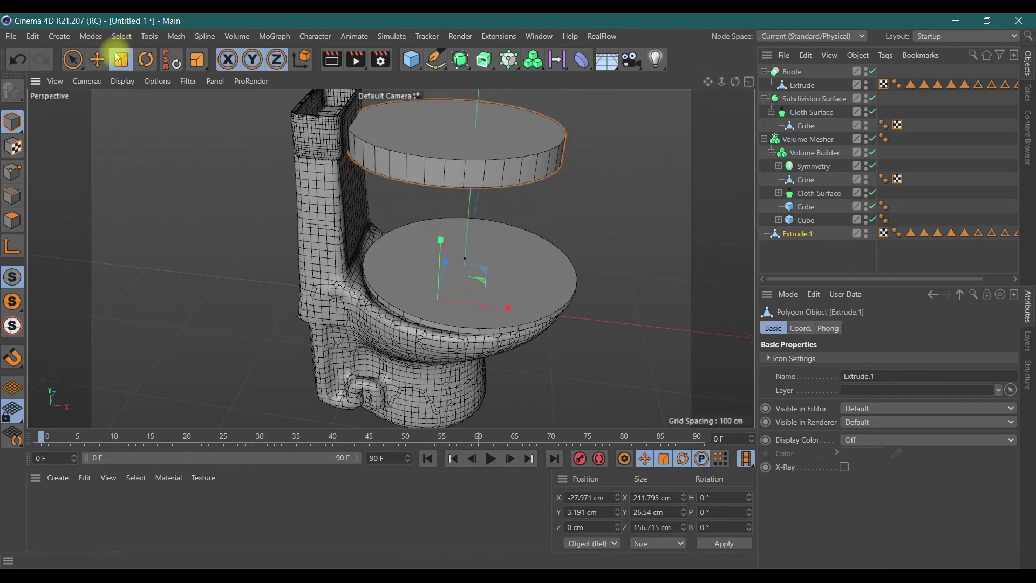
Sink the thick disc down into the bowl and return it under the Boole
left_click(97, 59)
mouse_move(441, 236)
left_mouse_down()
mouse_move(442, 357)
mouse_move(435, 338)
mouse_move(452, 328)
left_mouse_up()
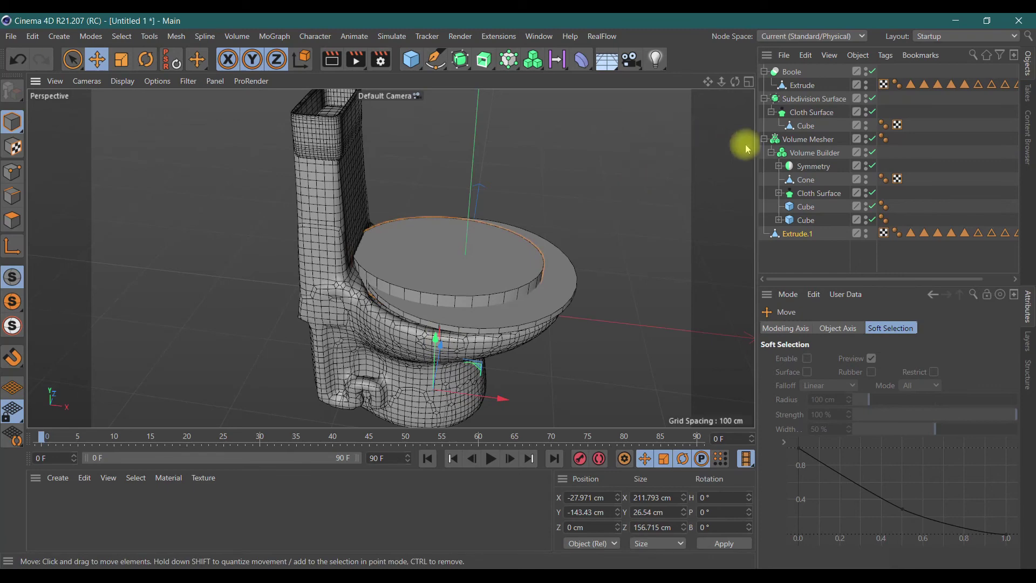
left_click_drag(793, 236, 798, 161)
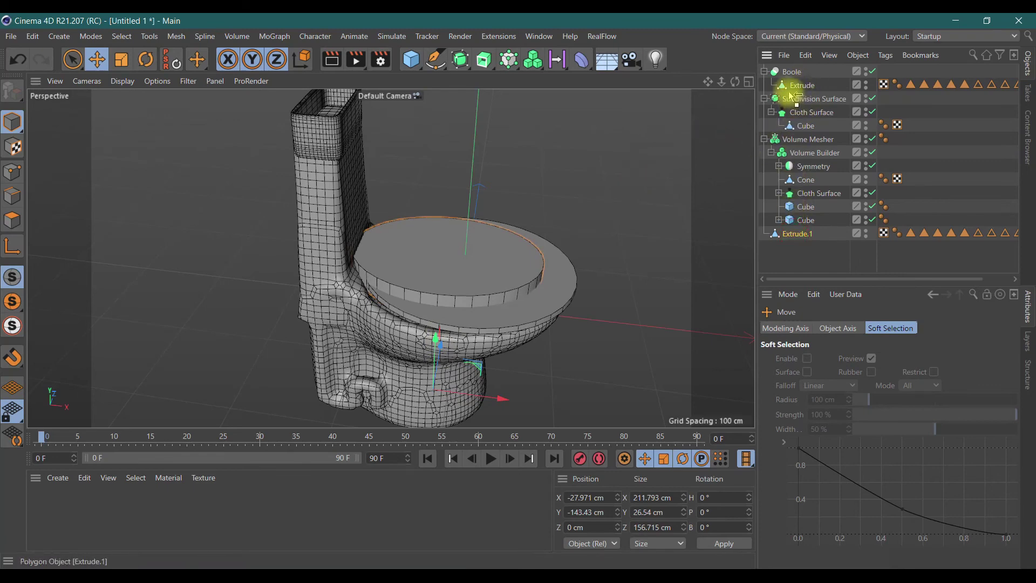
left_click_drag(785, 95, 567, 95)
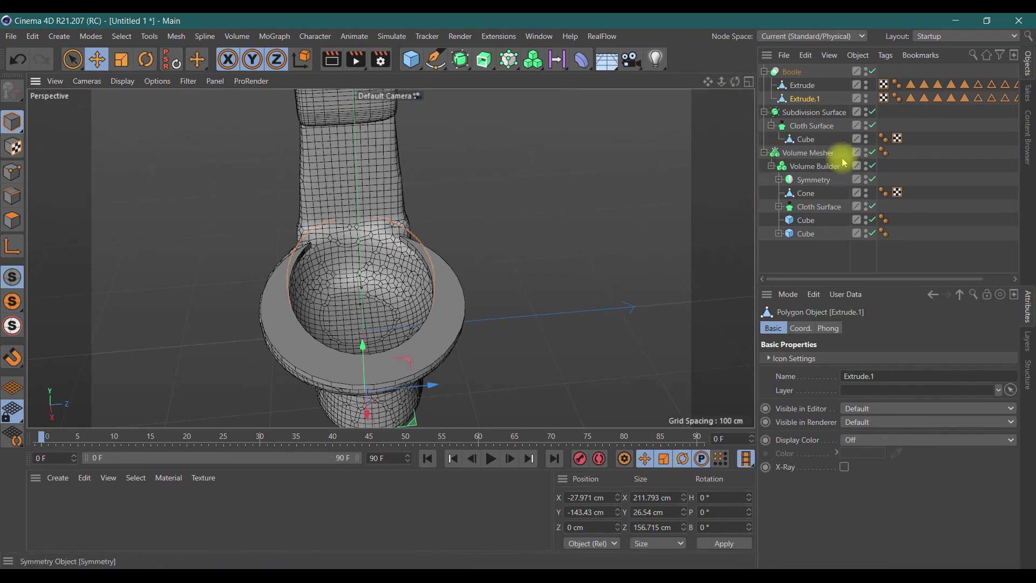
Stretch Extrude.1 along Z to about 182.5 cm to enlarge the seat opening
left_click(118, 61)
mouse_move(426, 387)
left_mouse_down()
mouse_move(413, 394)
mouse_move(448, 392)
mouse_move(427, 385)
left_mouse_up()
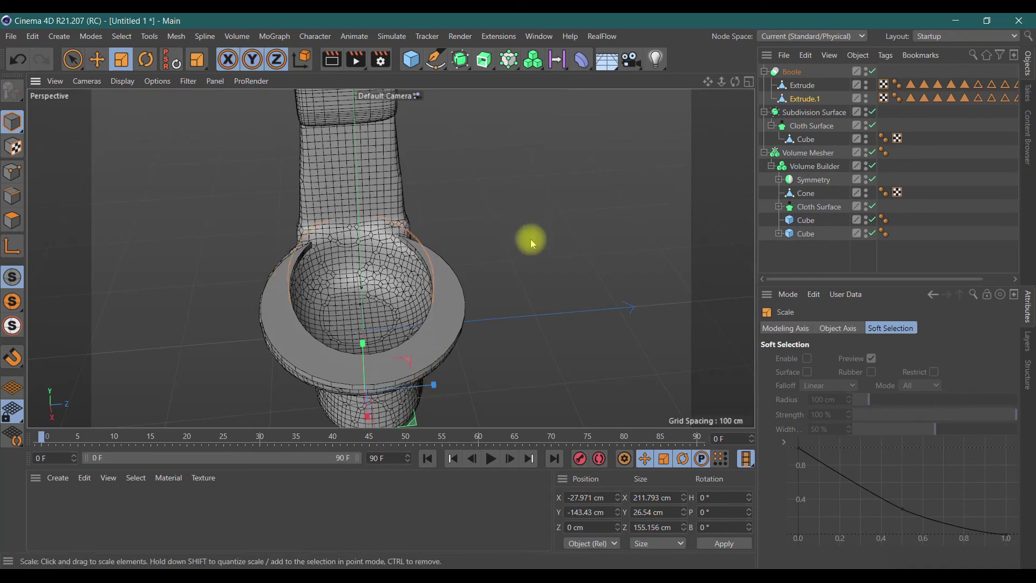
left_click_drag(735, 82, 390, 259)
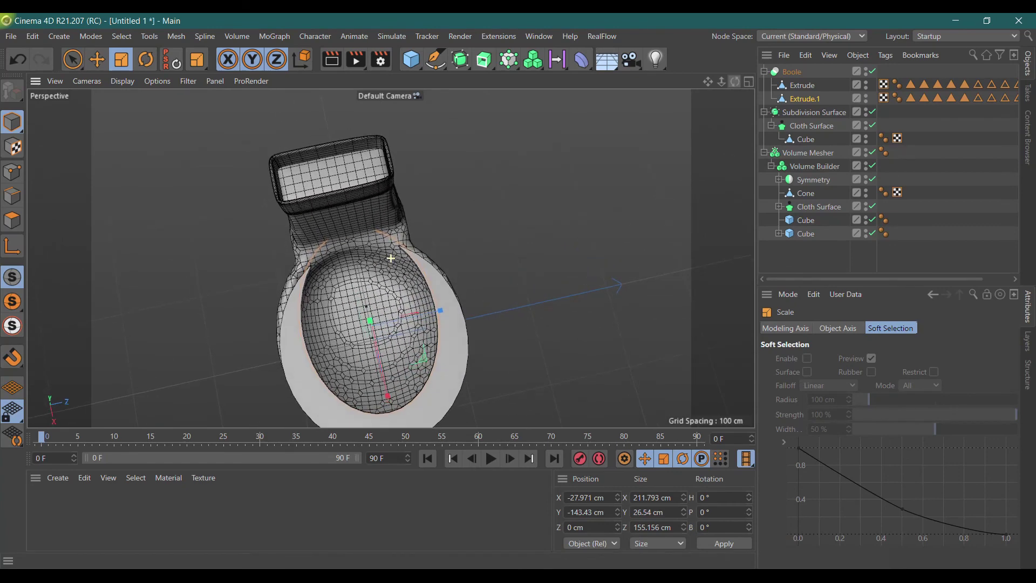
left_click_drag(422, 326, 436, 330)
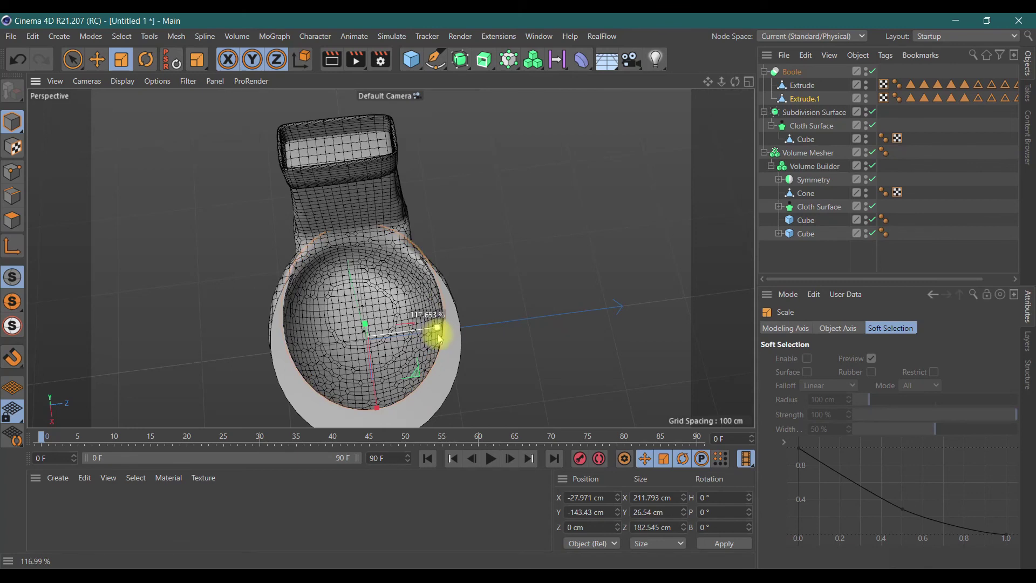
left_click_drag(437, 336, 437, 335)
left_click(802, 85)
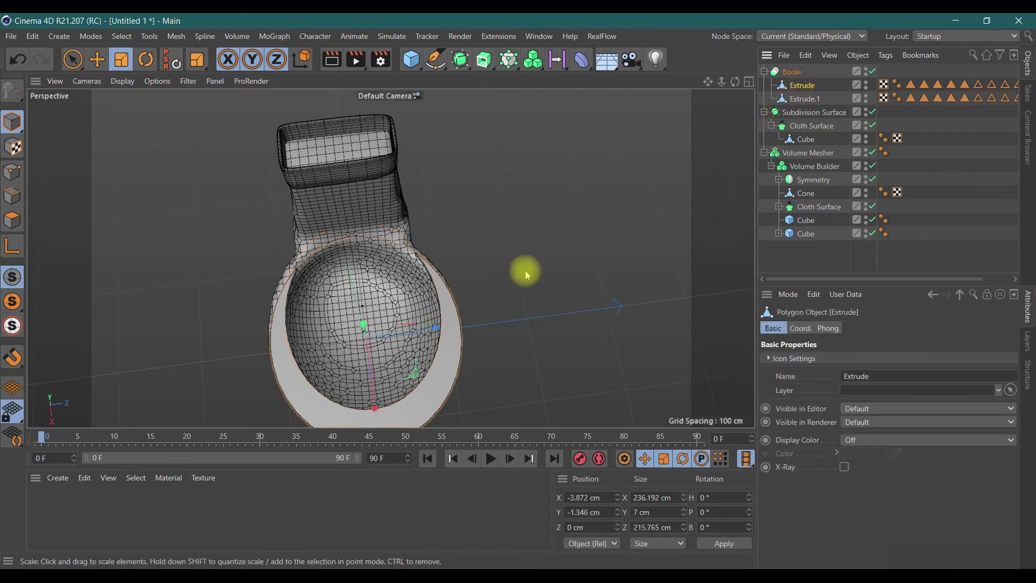
key("e")
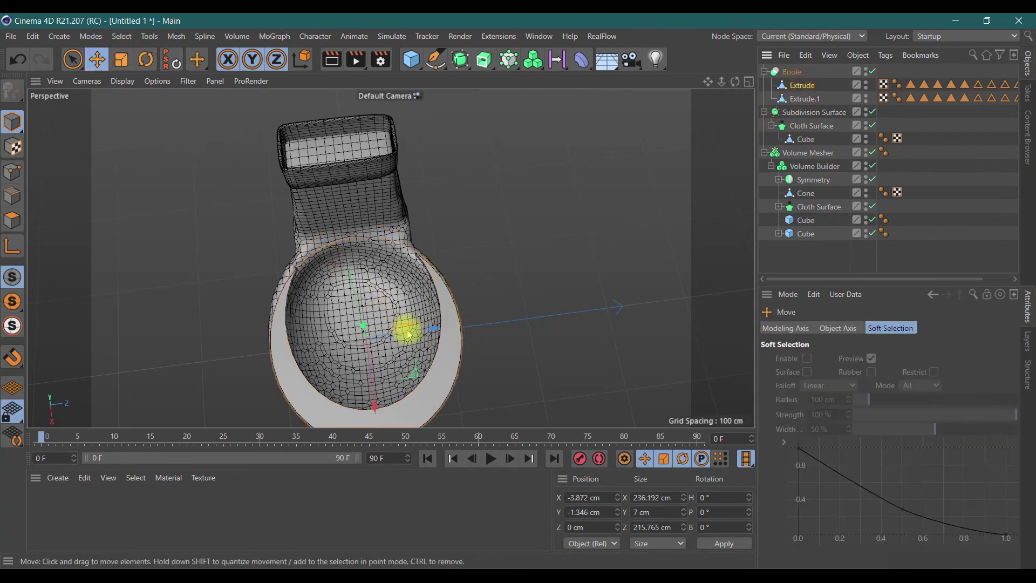
left_click_drag(427, 335, 426, 327)
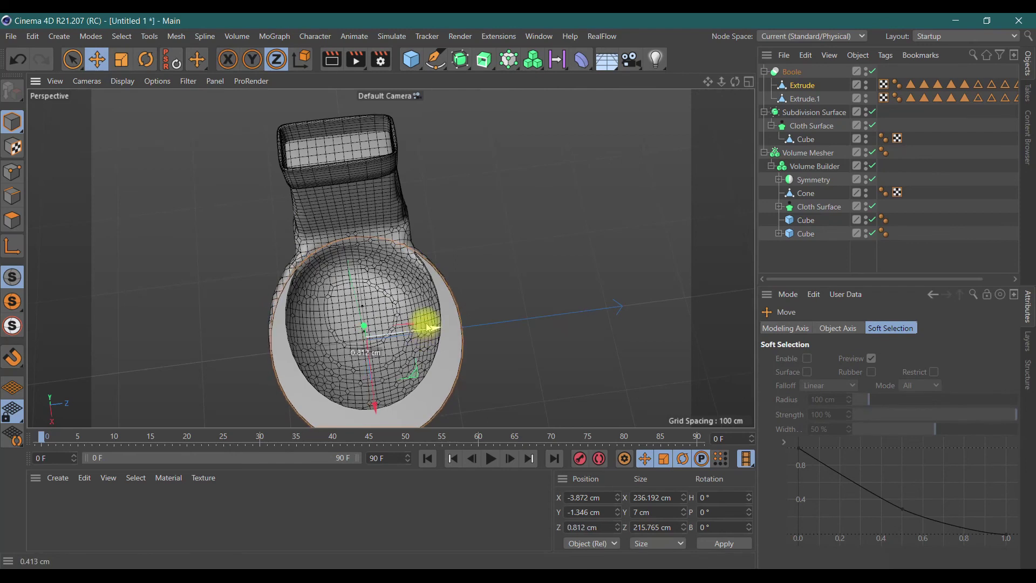
left_click_drag(374, 398, 372, 385)
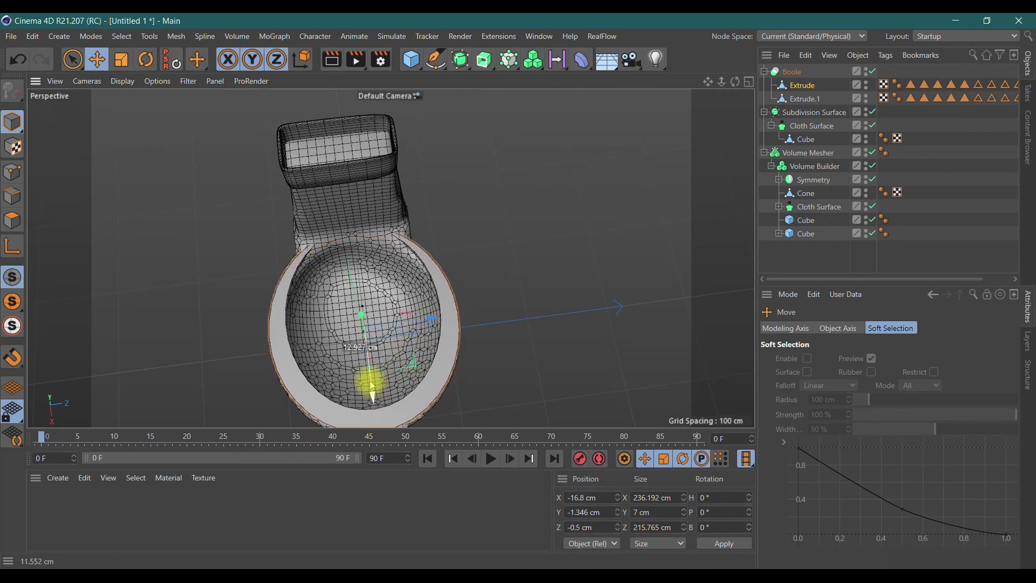
left_click_drag(371, 387, 372, 388)
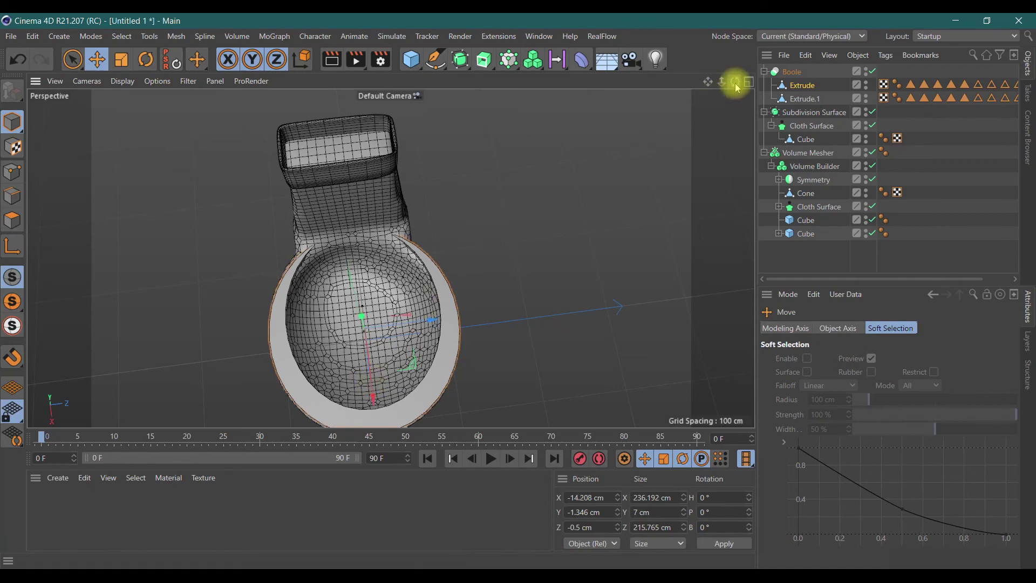
left_click_drag(735, 81, 723, 33)
mouse_move(390, 258)
left_mouse_down()
mouse_move(425, 300)
mouse_move(416, 280)
left_mouse_up()
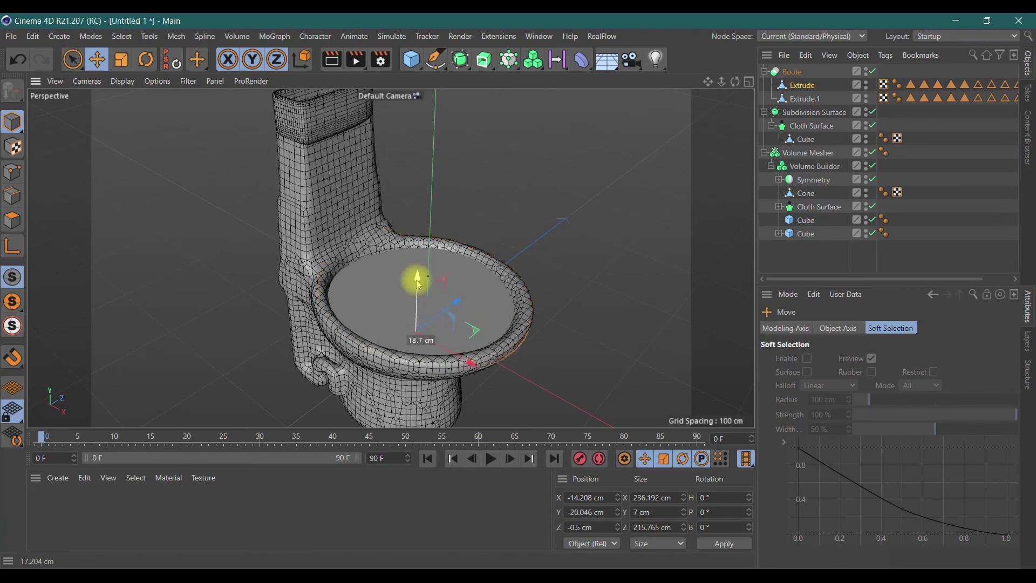
left_click_drag(419, 285, 418, 274)
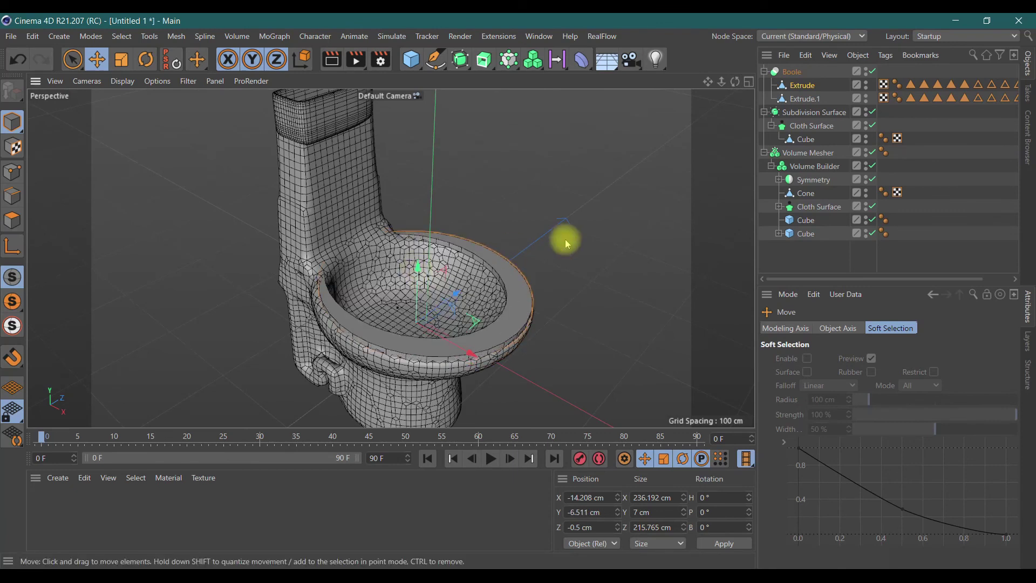
left_click_drag(735, 81, 674, 82)
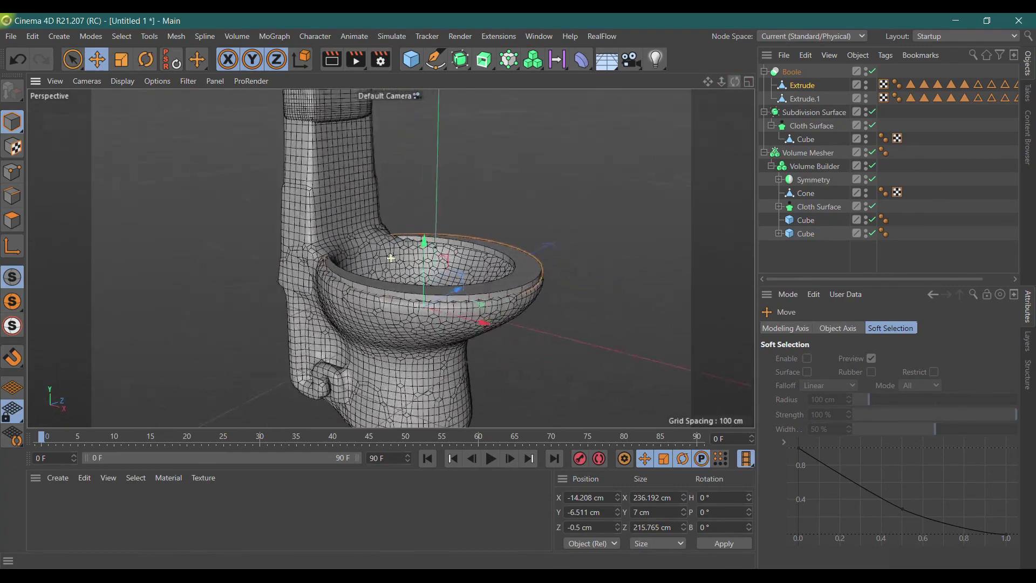
left_click_drag(734, 81, 724, 84)
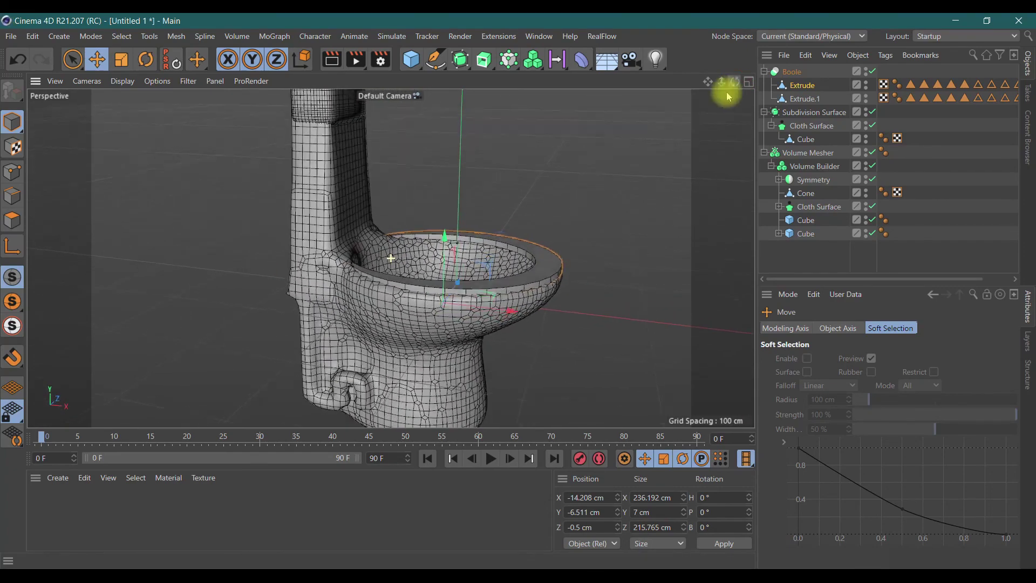
scroll(557, 246, "down", 2)
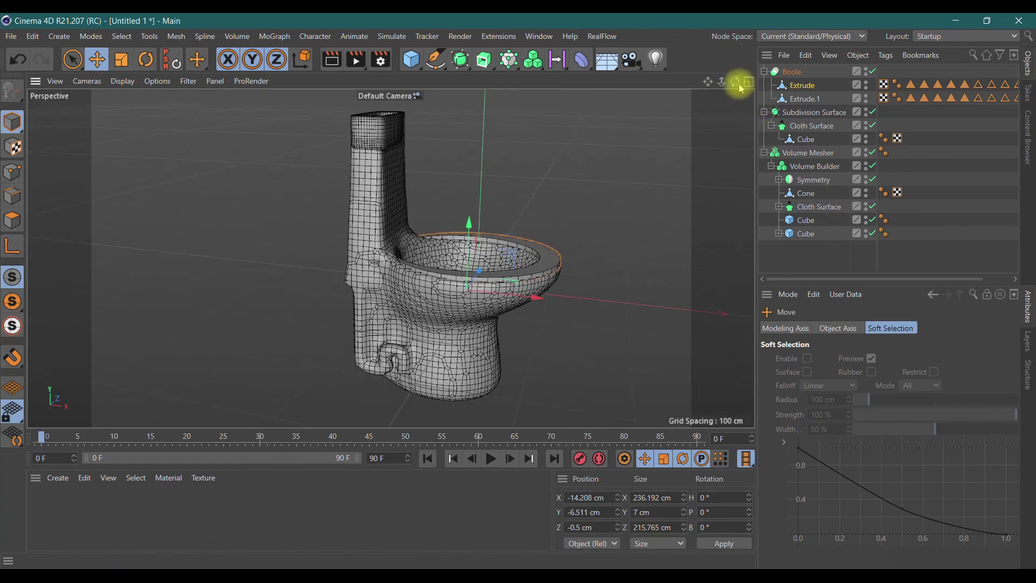
left_click_drag(712, 88, 704, 107)
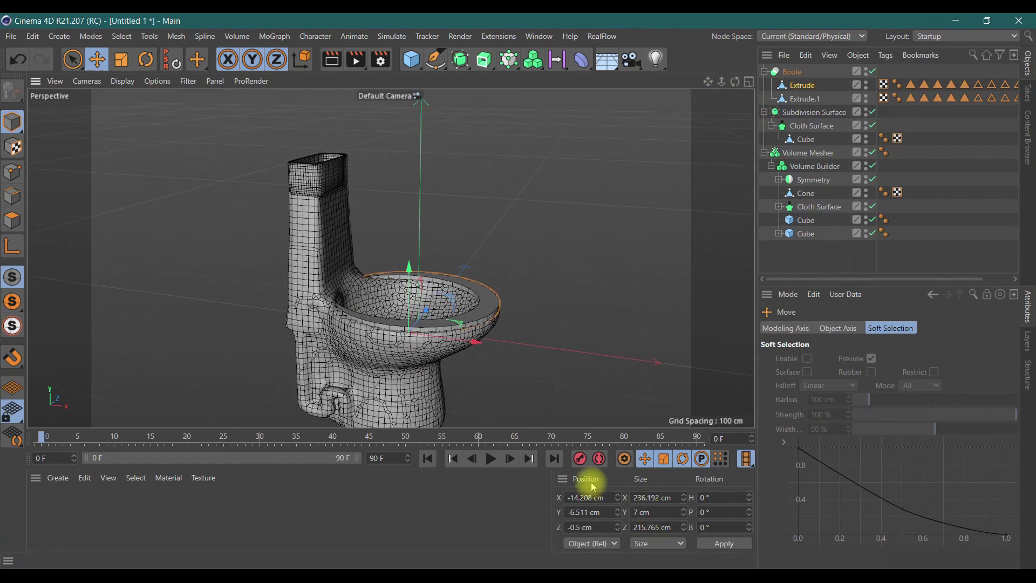
left_click_drag(708, 82, 704, 67)
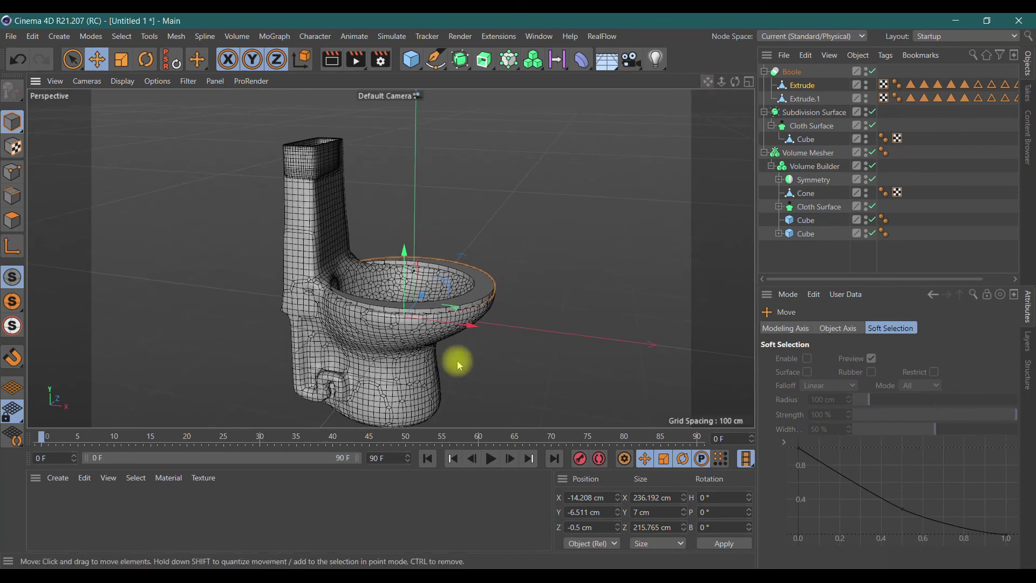
left_click(57, 477)
mouse_move(78, 341)
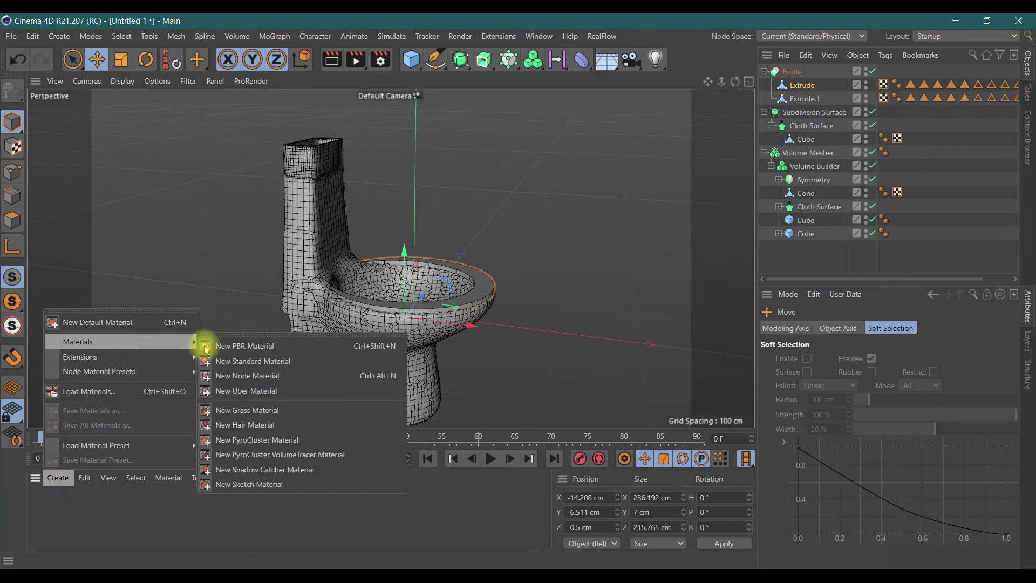
Create a new standard material and set its colour to hue 185°, saturation 61%
left_click(208, 361)
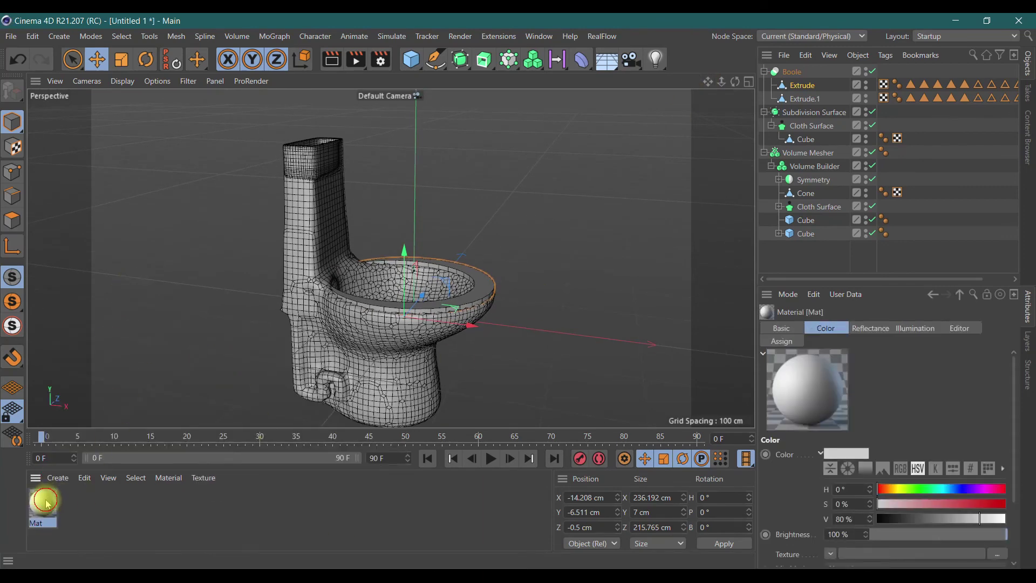
double_click(47, 503)
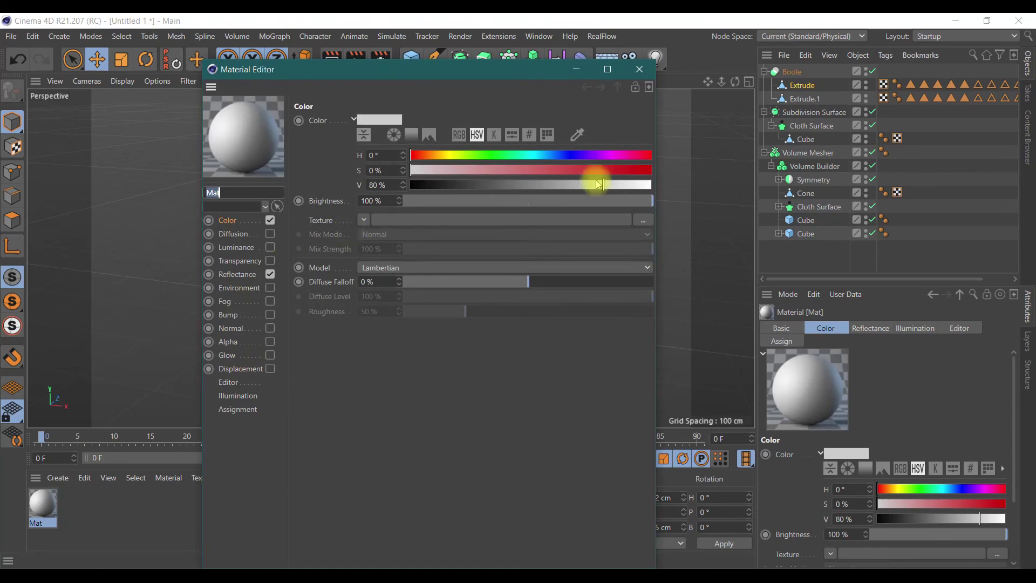
left_click(534, 155)
left_click(557, 170)
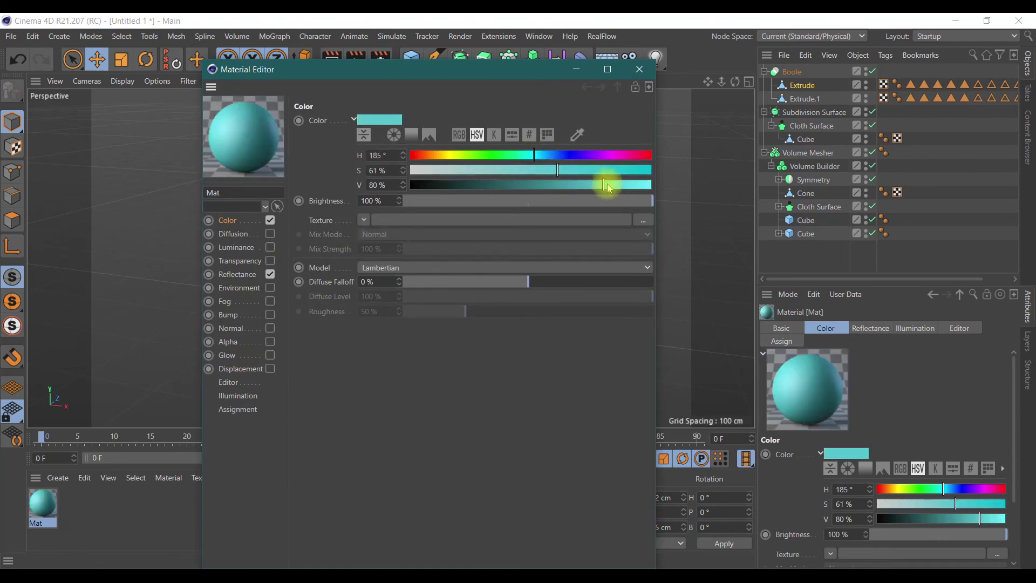
Replace Default Specular with a GGX layer at 34% brightness, then apply Mat to the Volume Mesher body
left_click(237, 274)
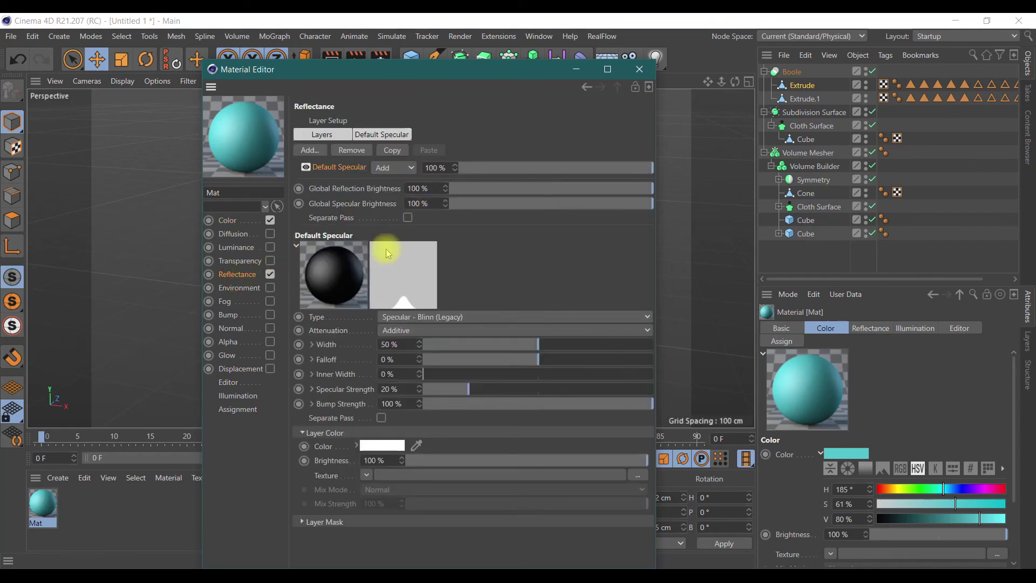
left_click(348, 151)
left_click(310, 150)
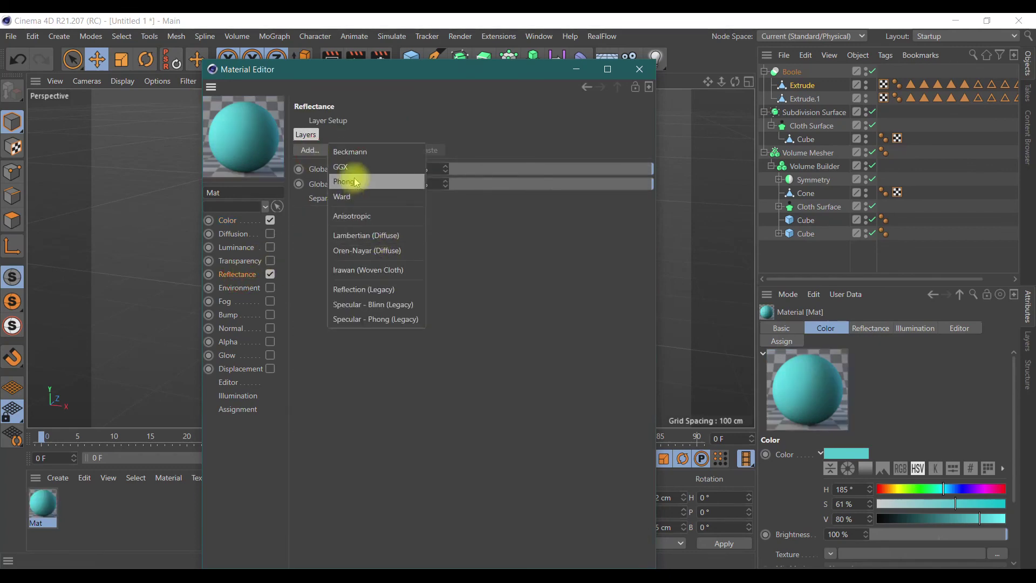
left_click(352, 168)
left_click(487, 433)
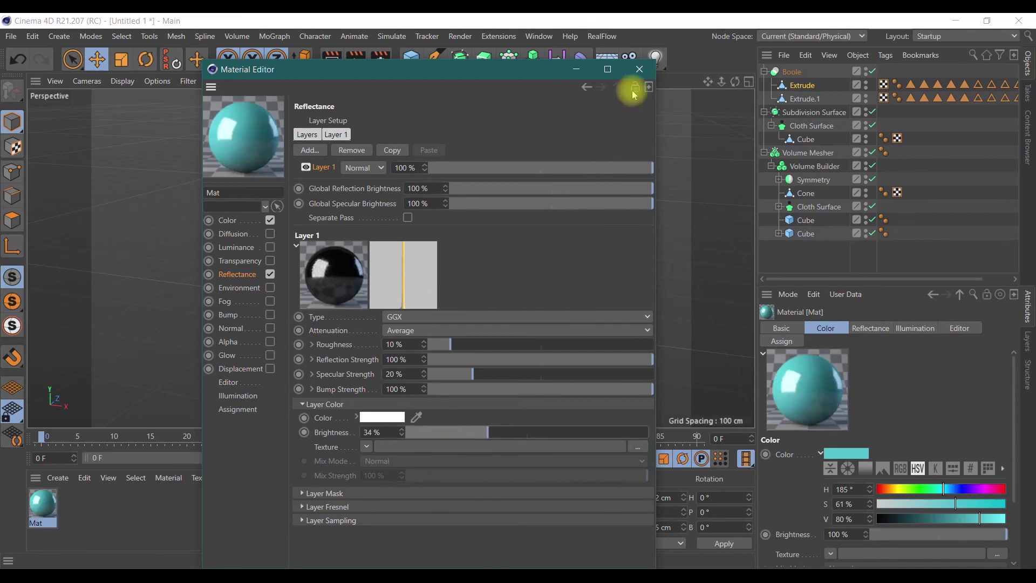
left_click(639, 69)
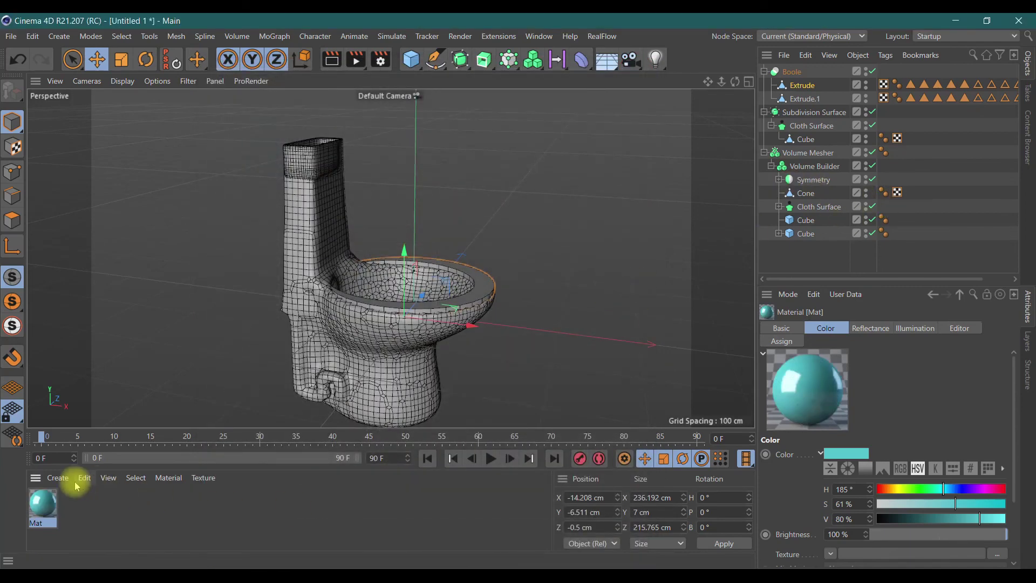
mouse_move(120, 456)
left_mouse_down()
mouse_move(858, 172)
mouse_move(808, 154)
left_mouse_up()
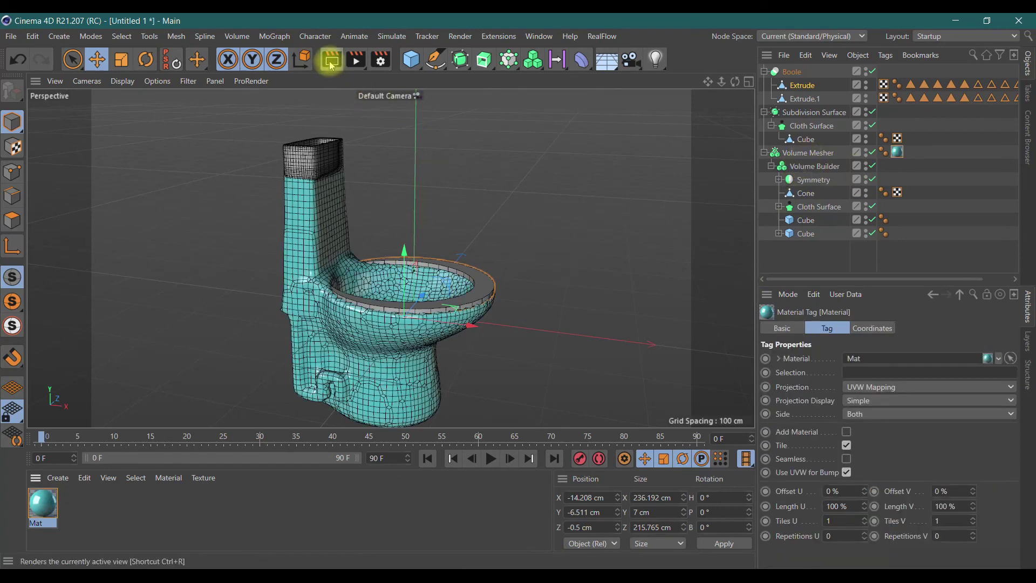
Preview-render the teal body, then apply Mat to the Subdivision Surface tank top
left_click(332, 64)
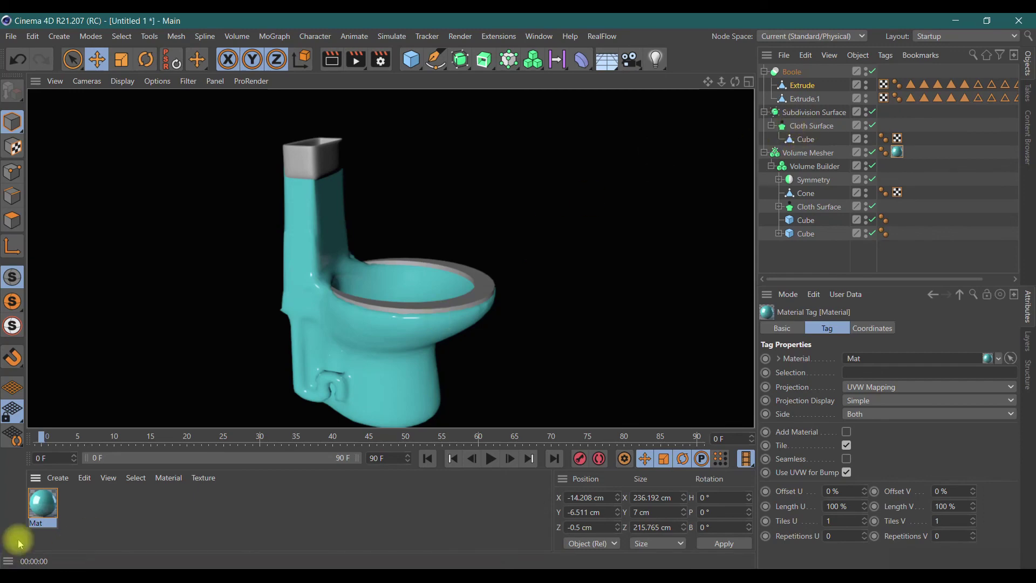
left_click(99, 456)
left_click_drag(820, 116, 821, 113)
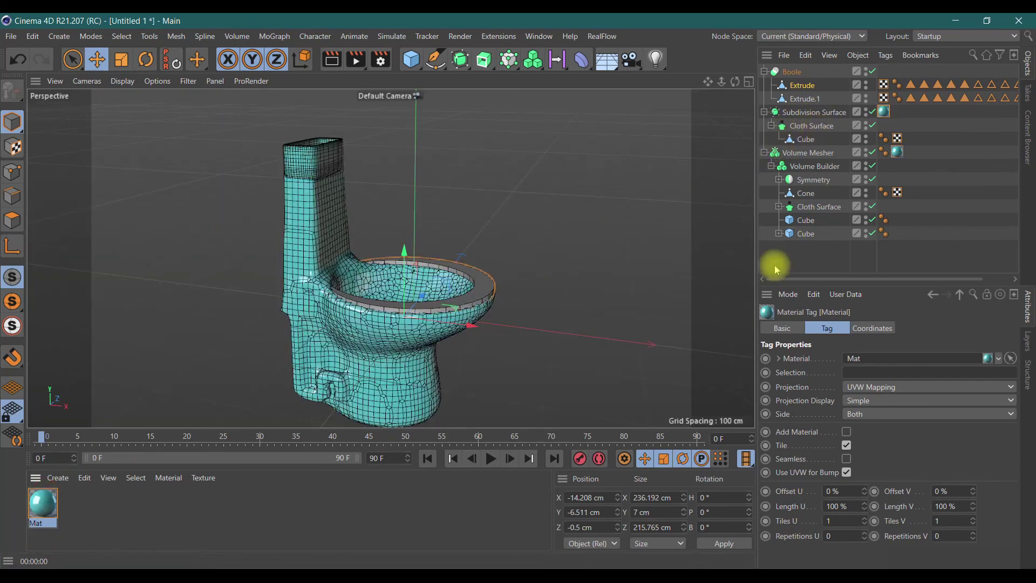
Re-render and orbit to inspect the bowl, then duplicate Mat as Mat.1
left_click(327, 61)
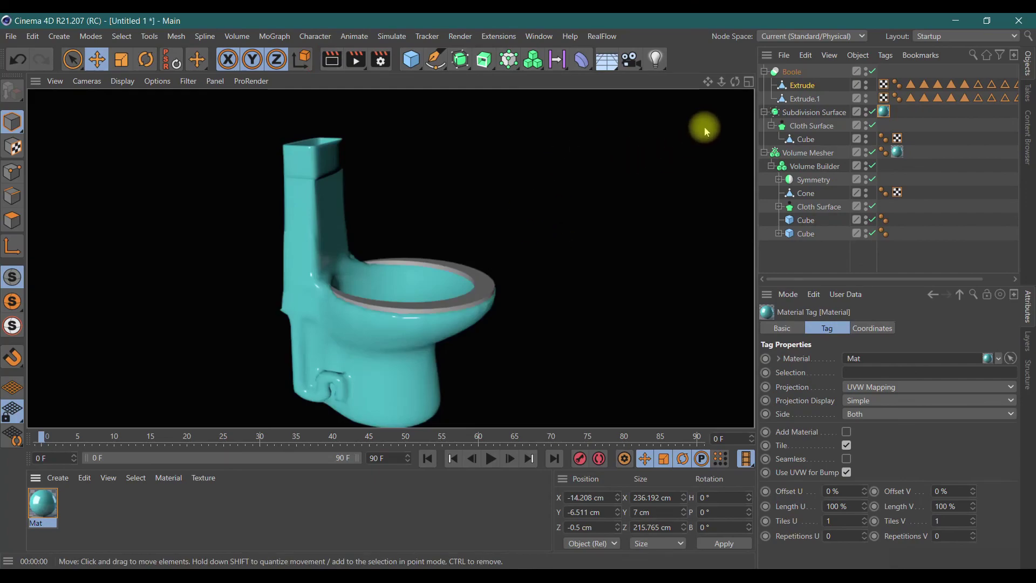
left_click_drag(736, 86, 736, 140)
left_click_drag(389, 259, 410, 238, "alt")
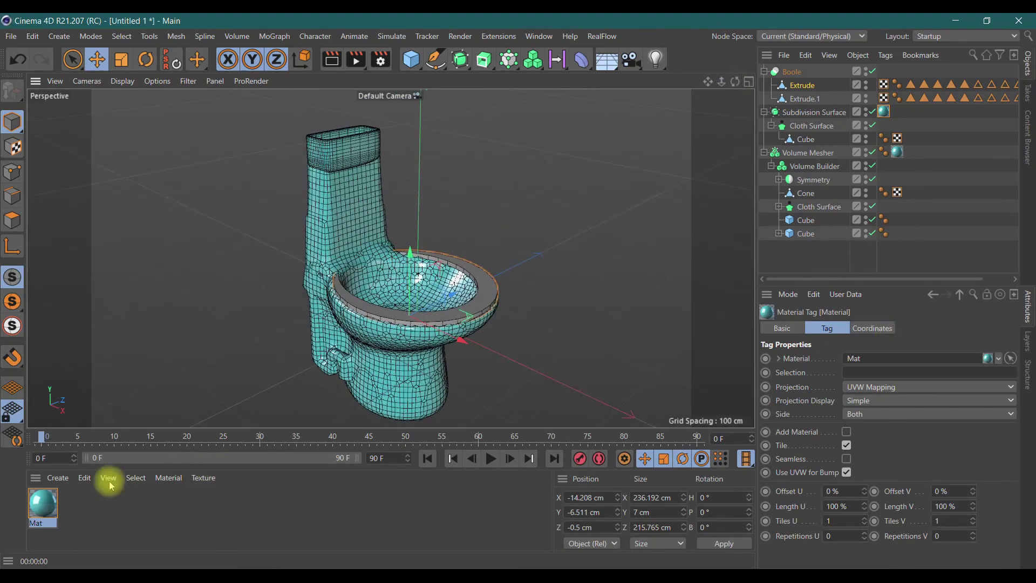
left_click_drag(38, 509, 76, 506, "ctrl")
Recolour Mat.1 blue with hue 245° and saturation 79%
double_click(76, 504)
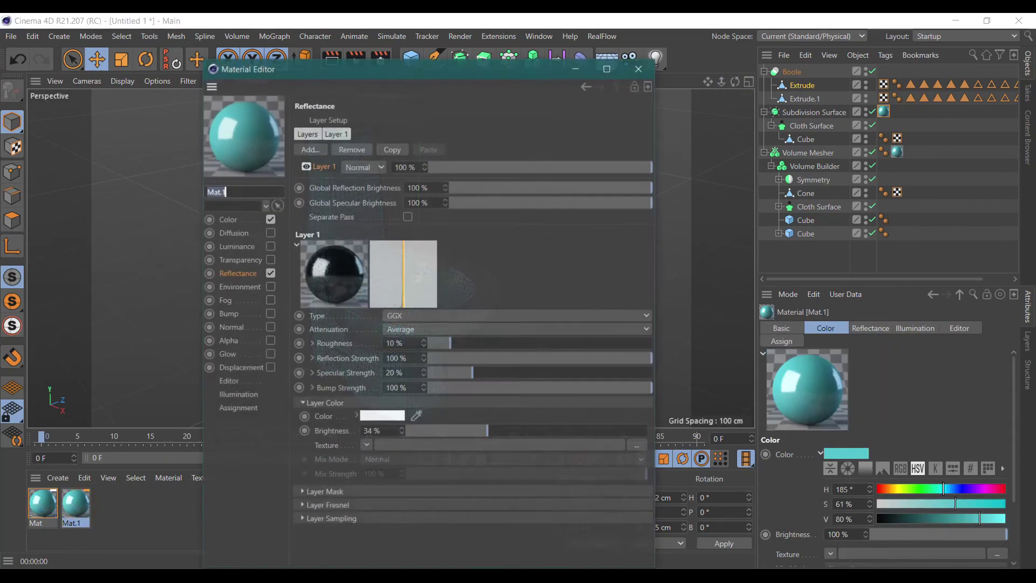
left_click(229, 221)
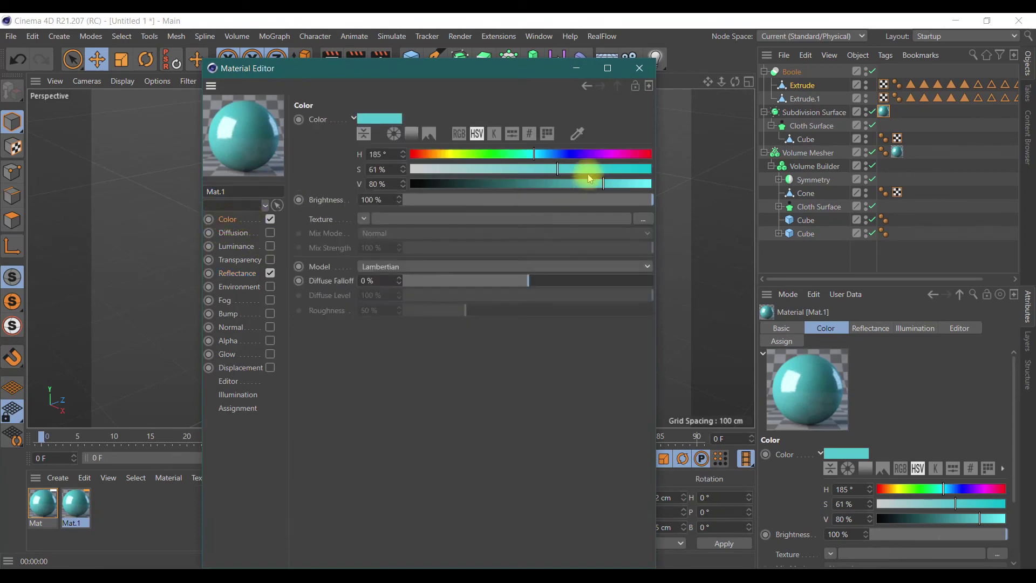
left_click(574, 154)
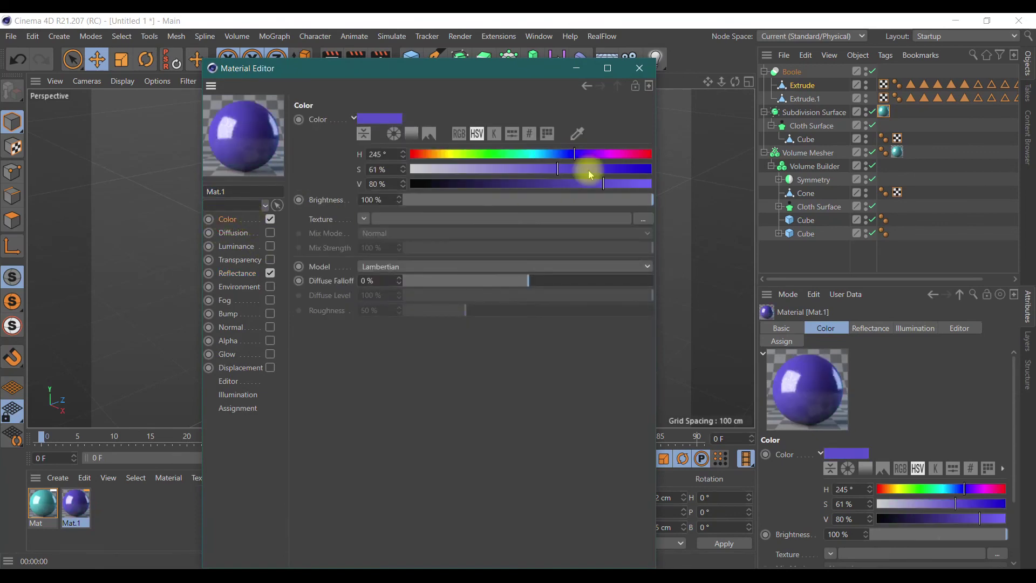
left_click(585, 169)
left_click(601, 170)
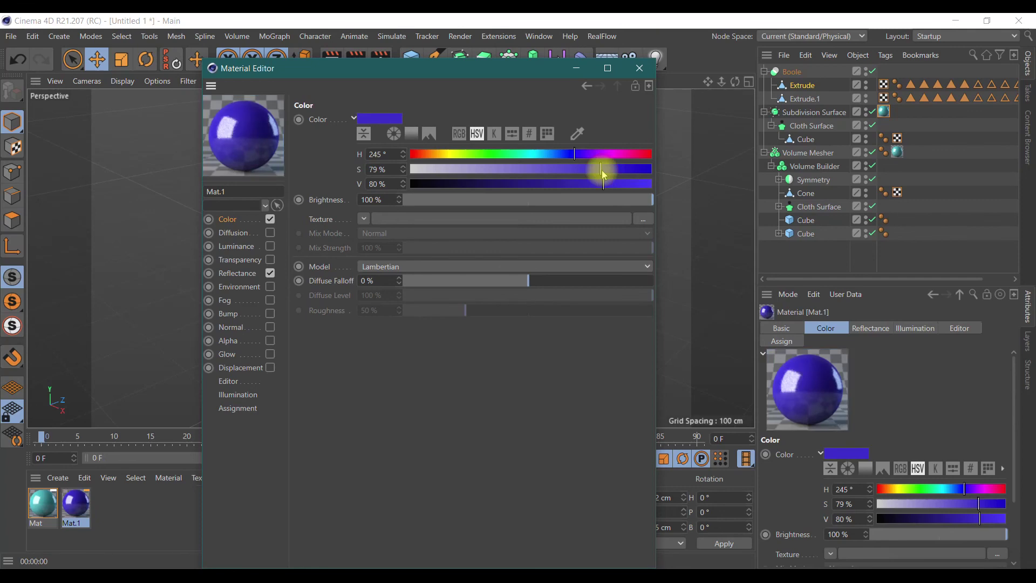
left_click(643, 68)
Apply Mat.1 to the Boole seat ring and render from a side view to check both materials
left_click_drag(85, 502, 712, 188)
left_click_drag(799, 72, 799, 72)
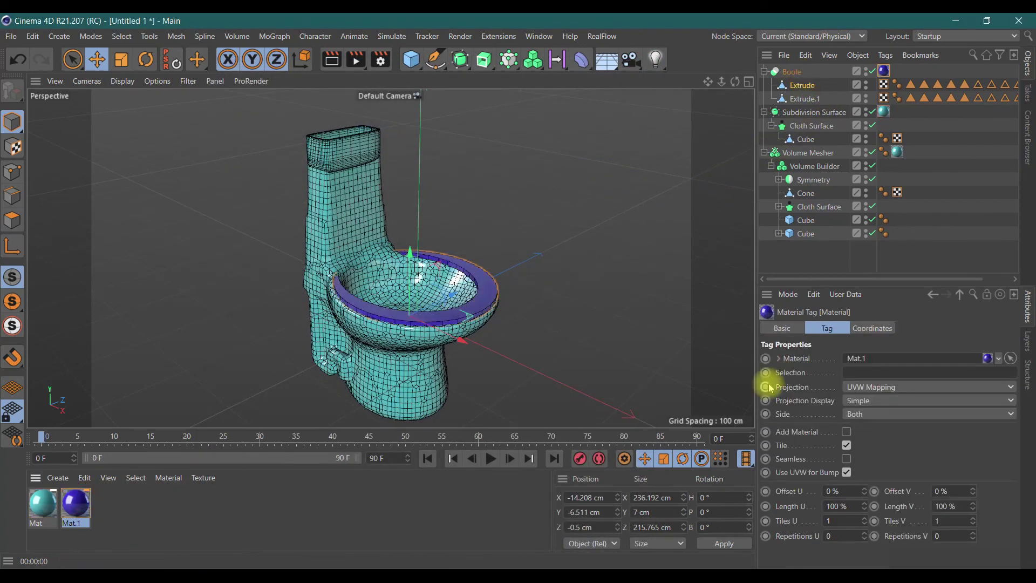
left_click_drag(735, 82, 735, 82)
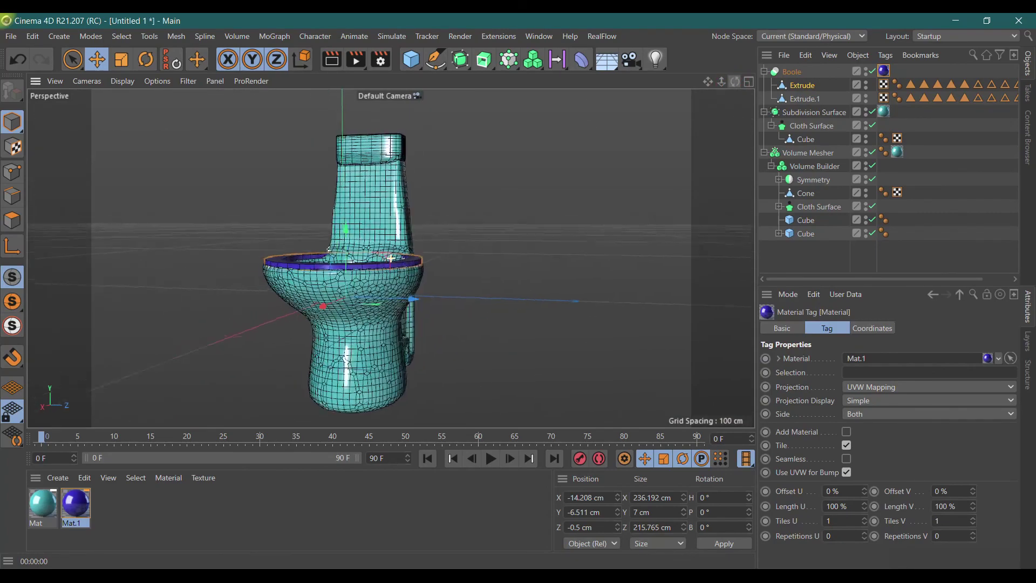
left_click_drag(735, 82, 735, 82)
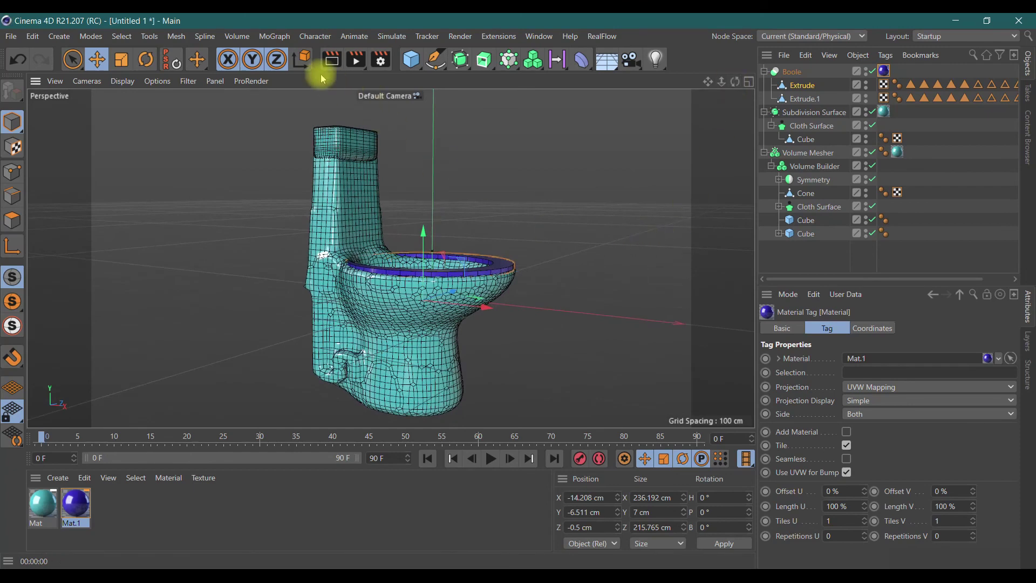
left_click(333, 62)
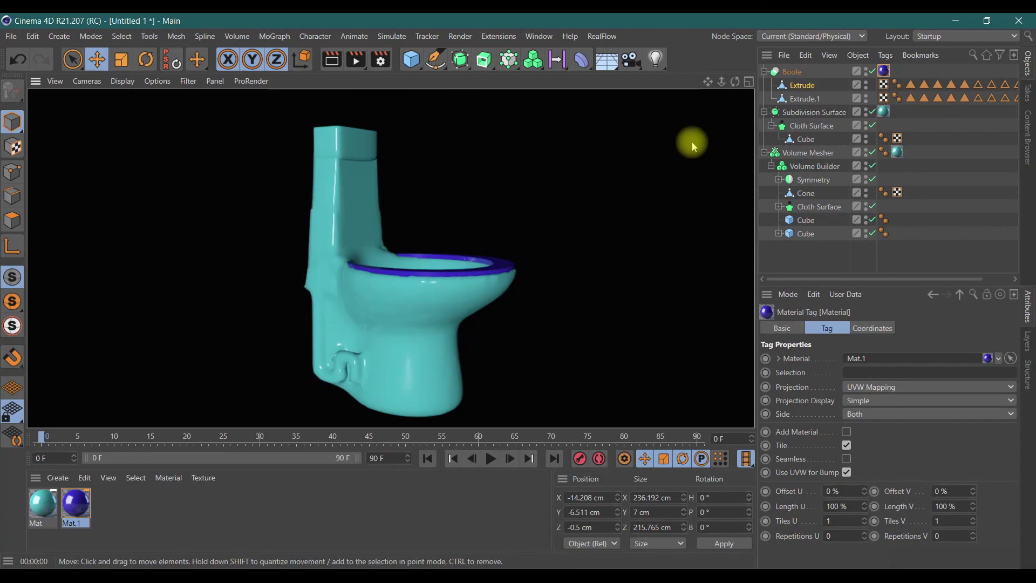
mouse_move(735, 81)
left_mouse_down()
mouse_move(750, 102)
mouse_move(809, 113)
mouse_move(715, 151)
left_mouse_up()
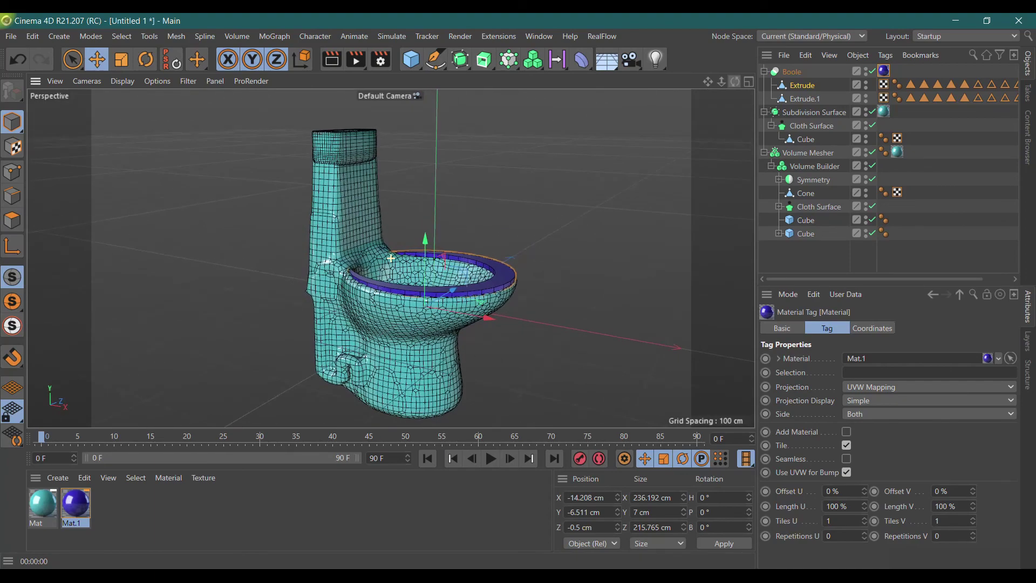